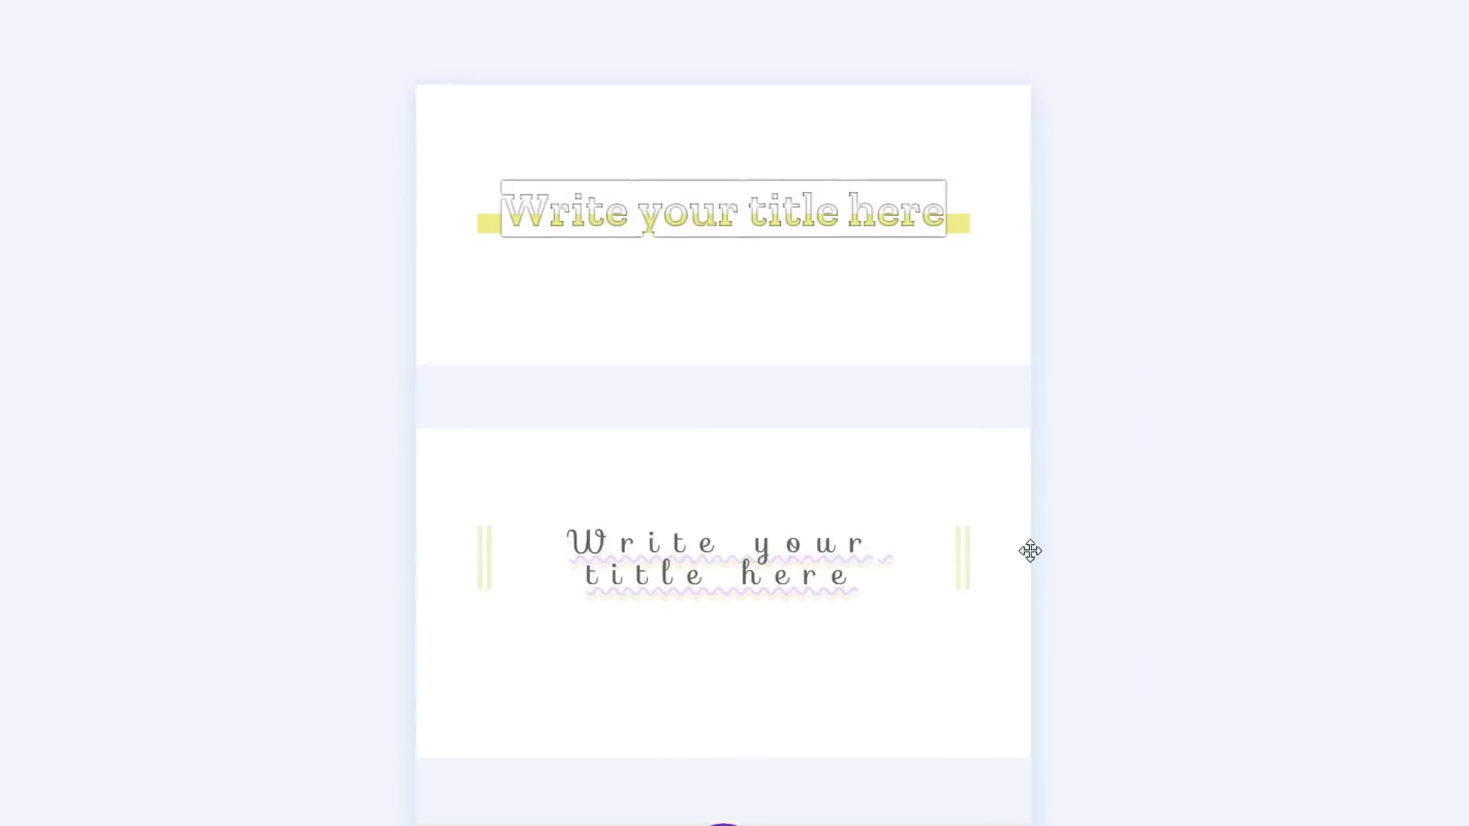
pyautogui.scroll(-3, 1126, 305)
pyautogui.scroll(-10, 1126, 305)
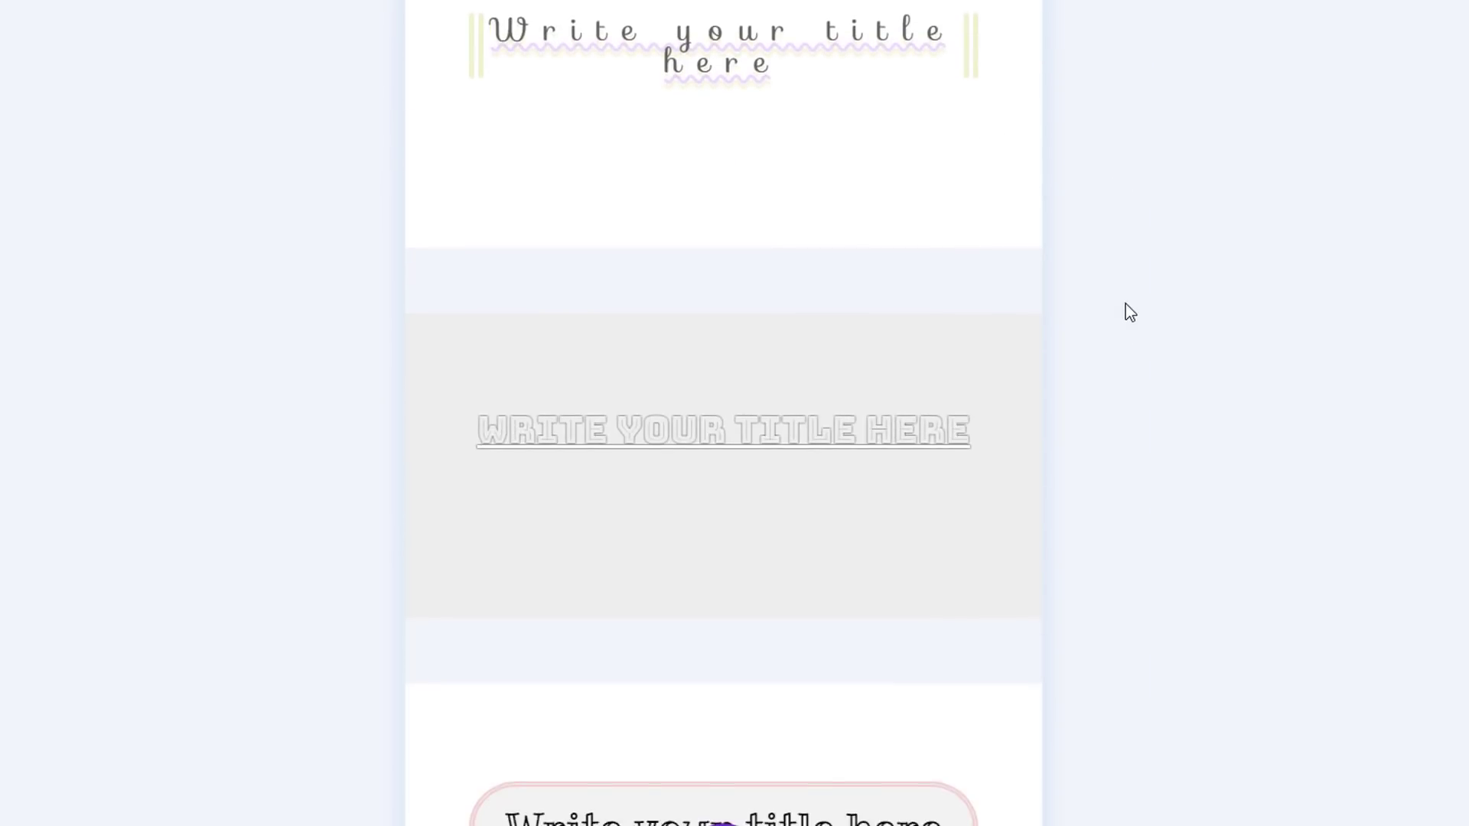
pyautogui.scroll(-2, 1126, 304)
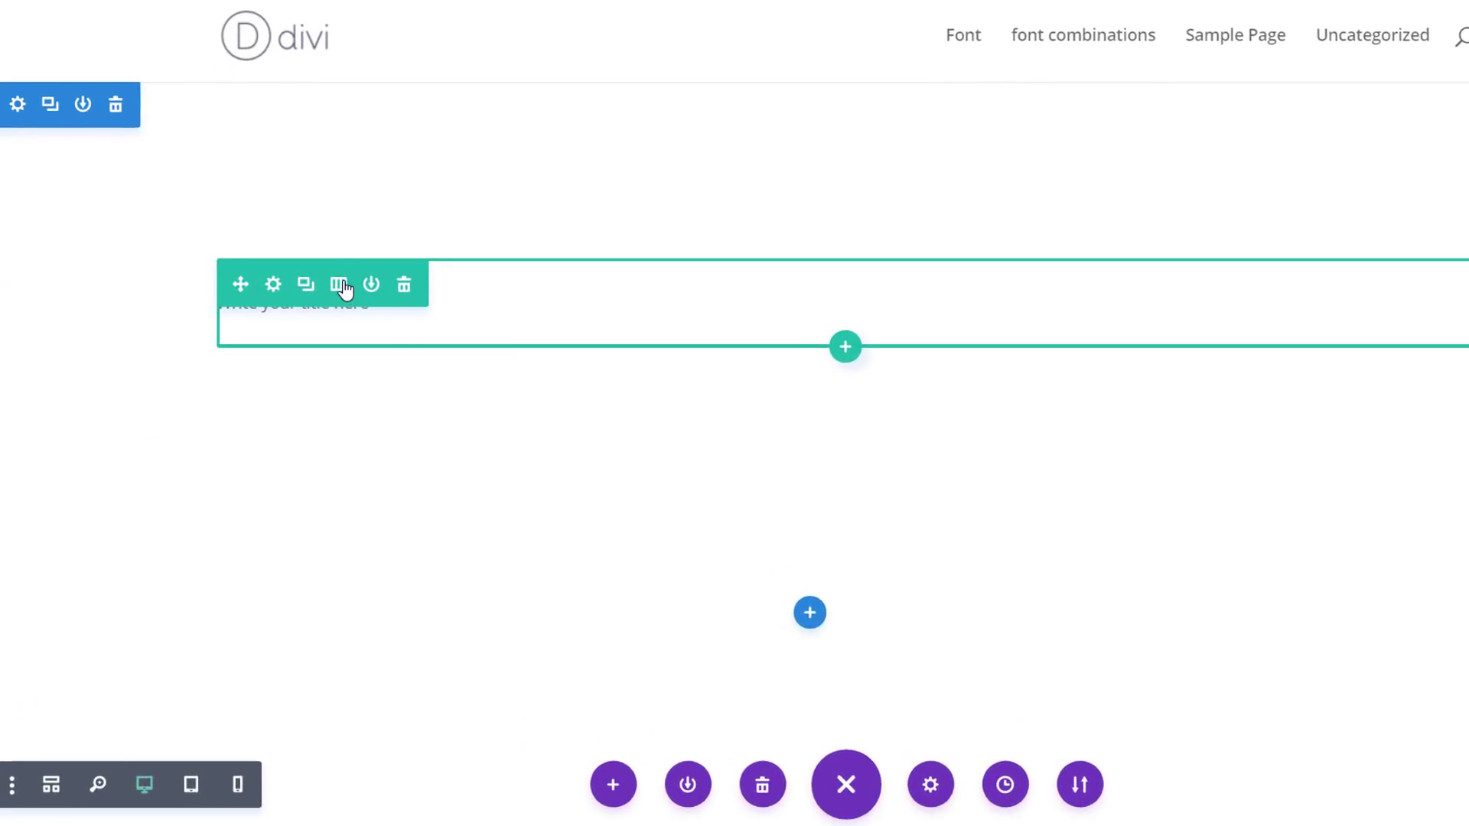
pyautogui.click(310, 335)
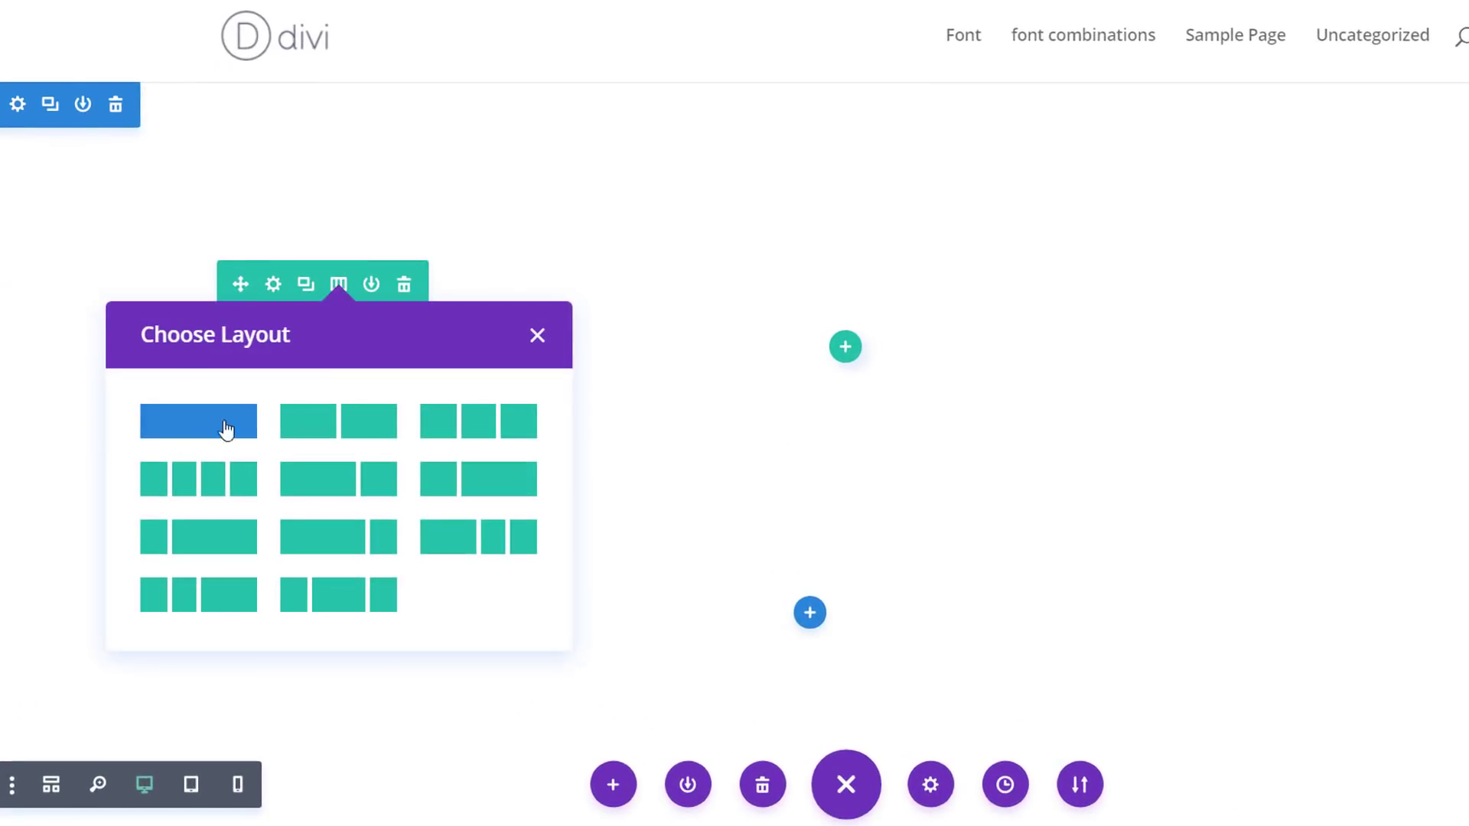
pyautogui.click(537, 335)
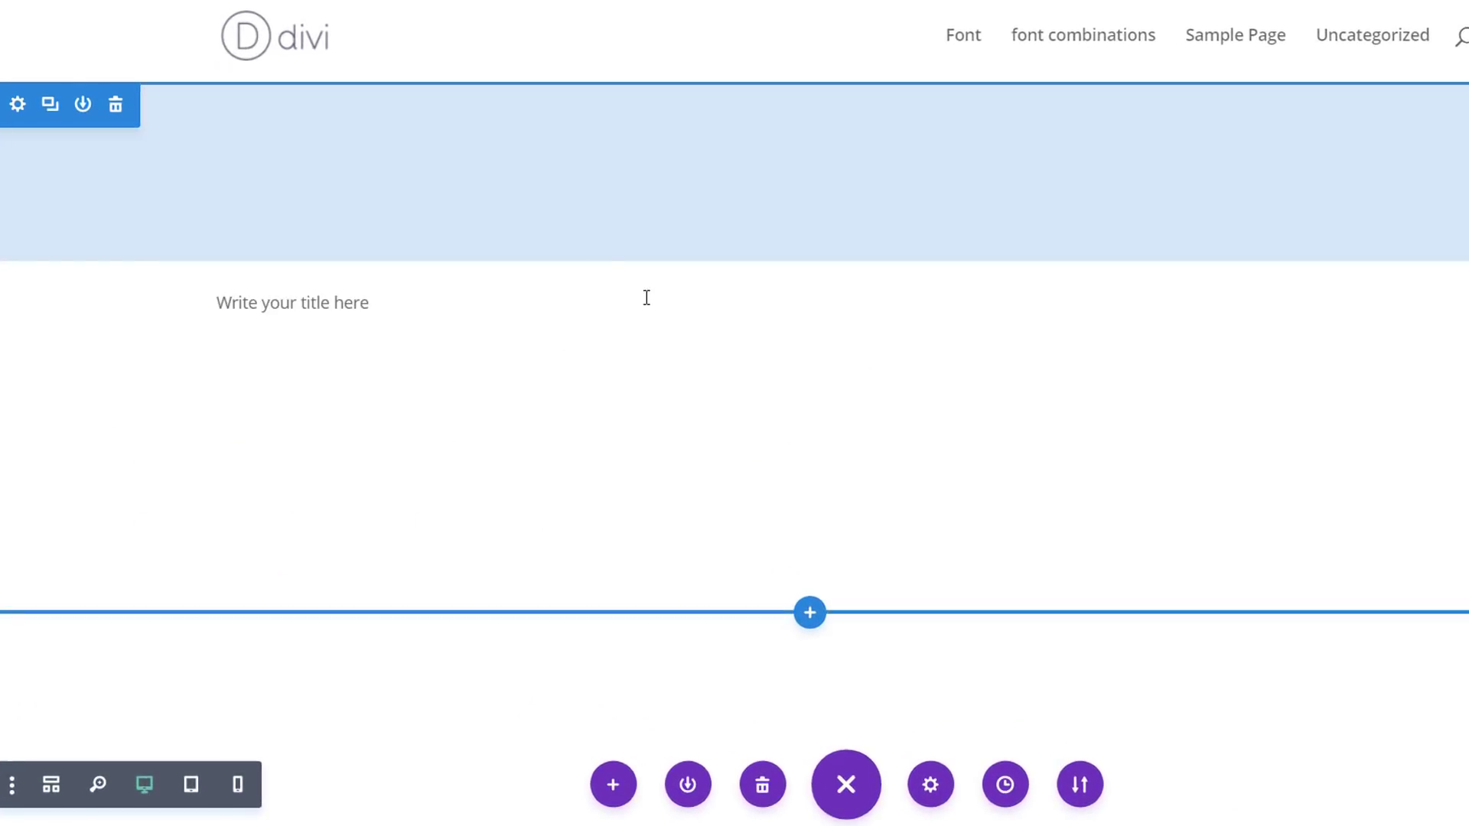
# - Open the settings of the "Write your title here" text module and add a gradient background to it
pyautogui.click(810, 301)
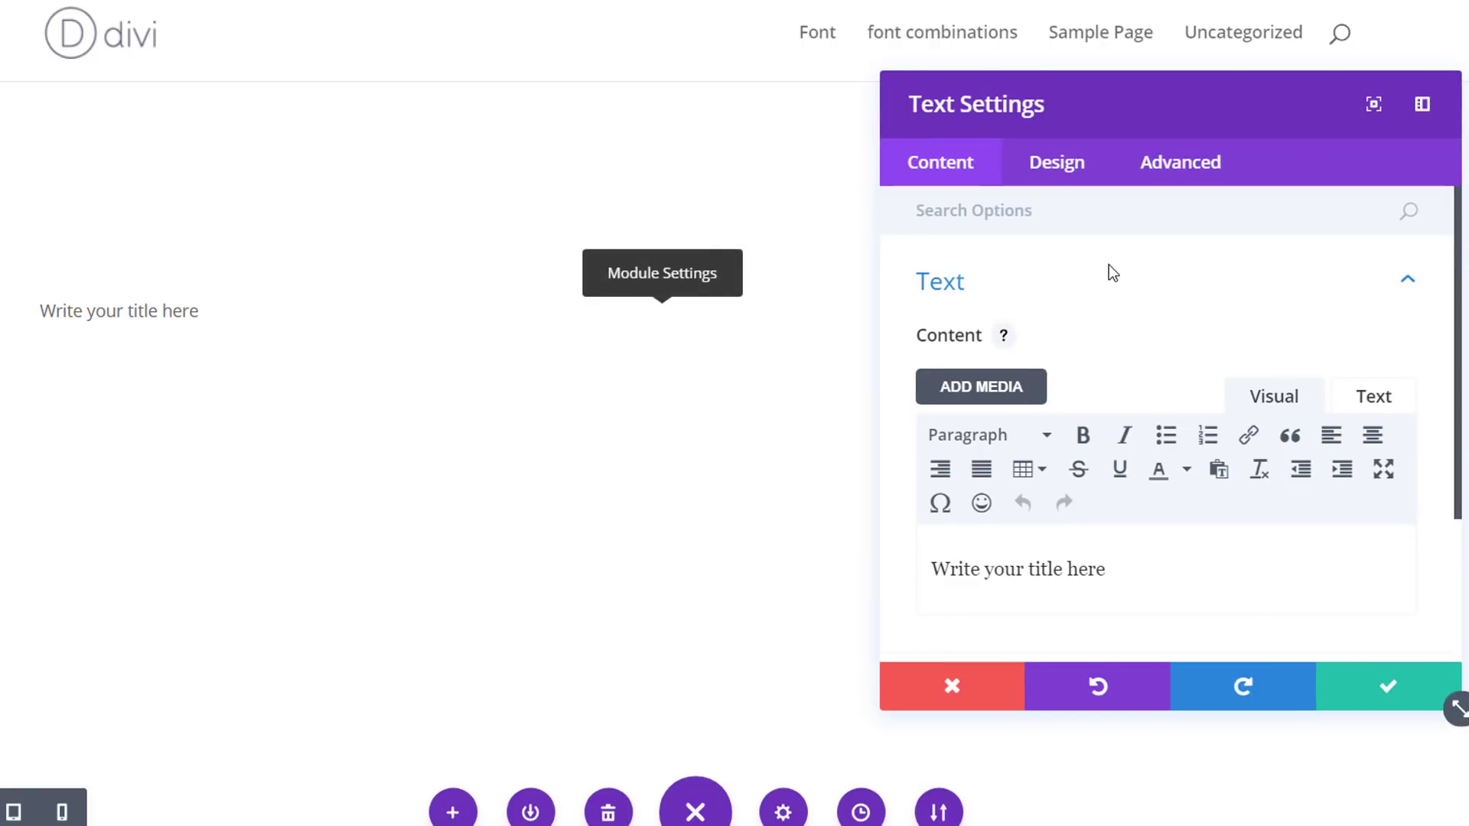
pyautogui.scroll(-2, 1109, 266)
pyautogui.scroll(-1, 1115, 280)
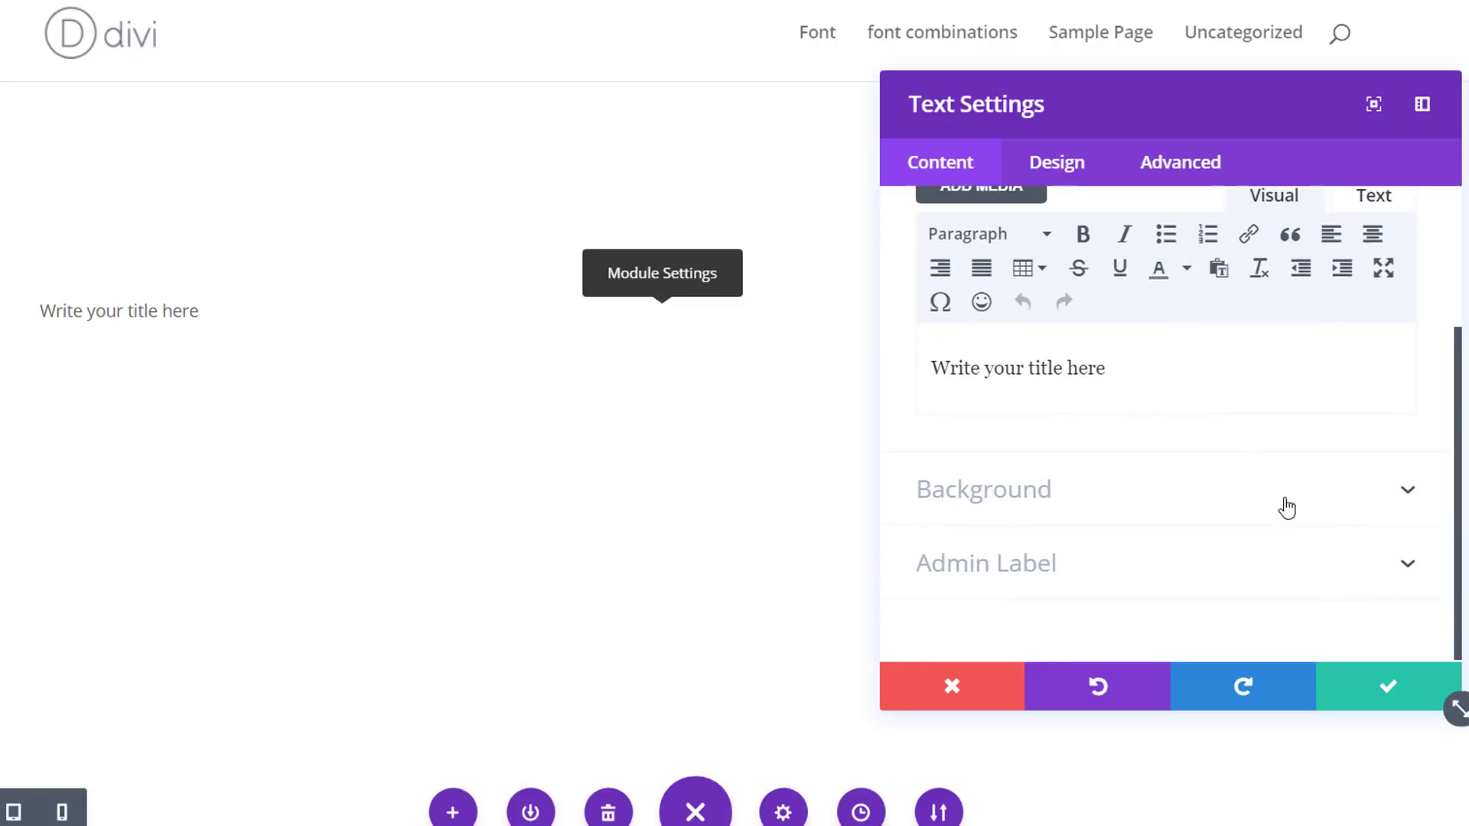
pyautogui.click(1246, 490)
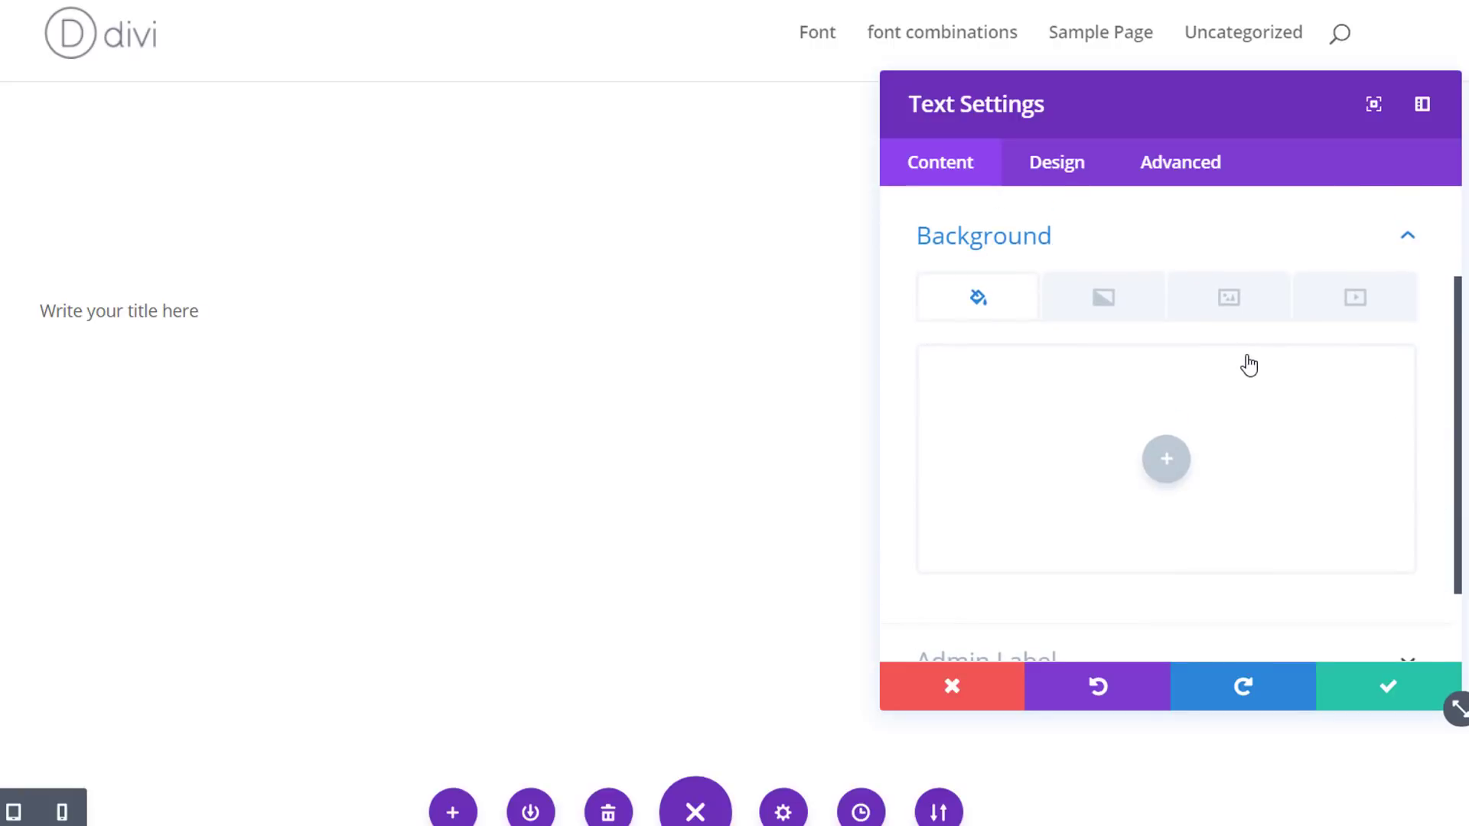
pyautogui.click(1116, 297)
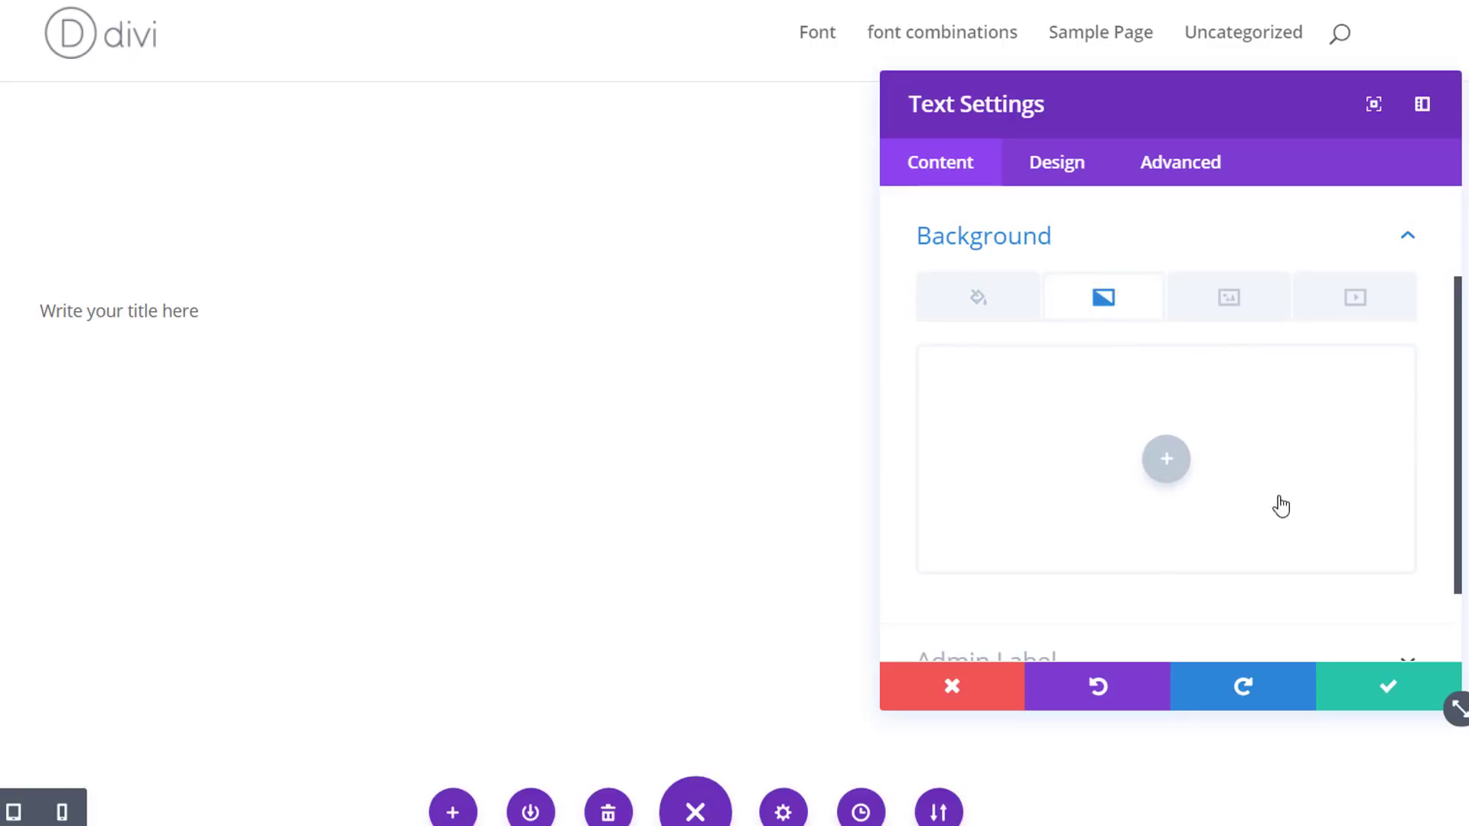
pyautogui.click(1222, 470)
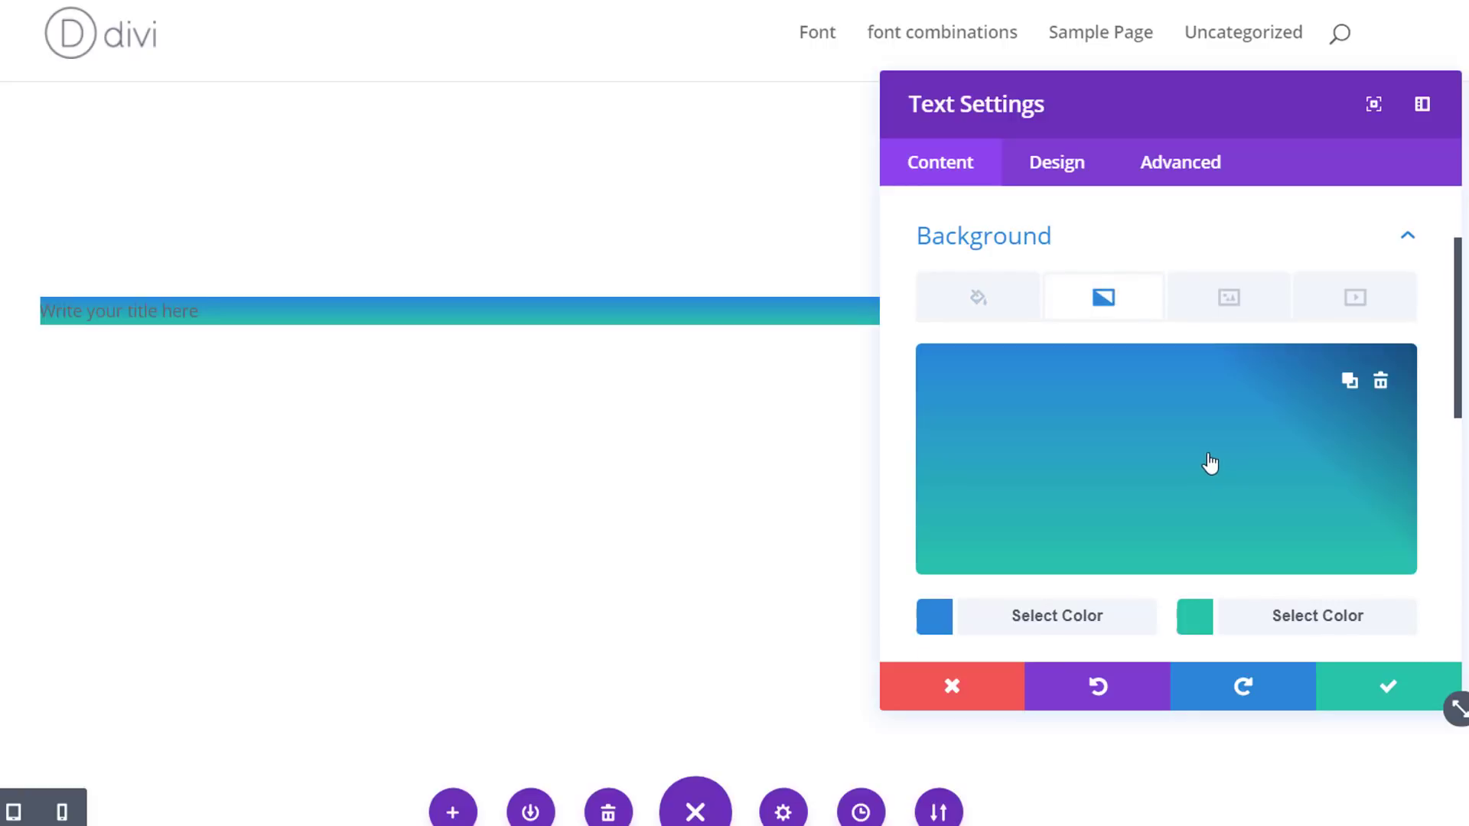
# - Set the gradient's first color to rgba(255,255,255,0) and its second color to #eeef8b
pyautogui.scroll(-3, 1108, 515)
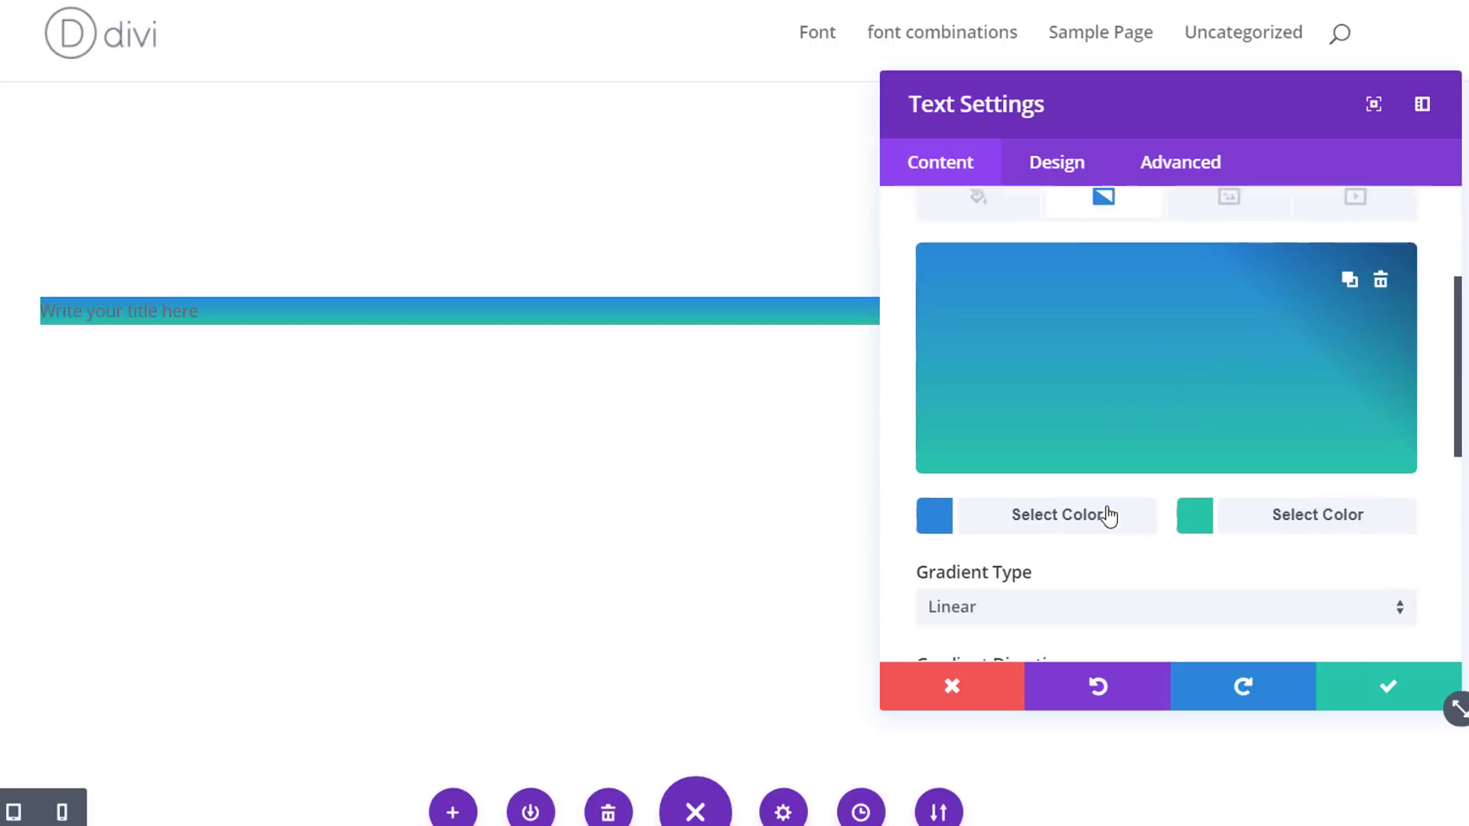
pyautogui.click(1102, 497)
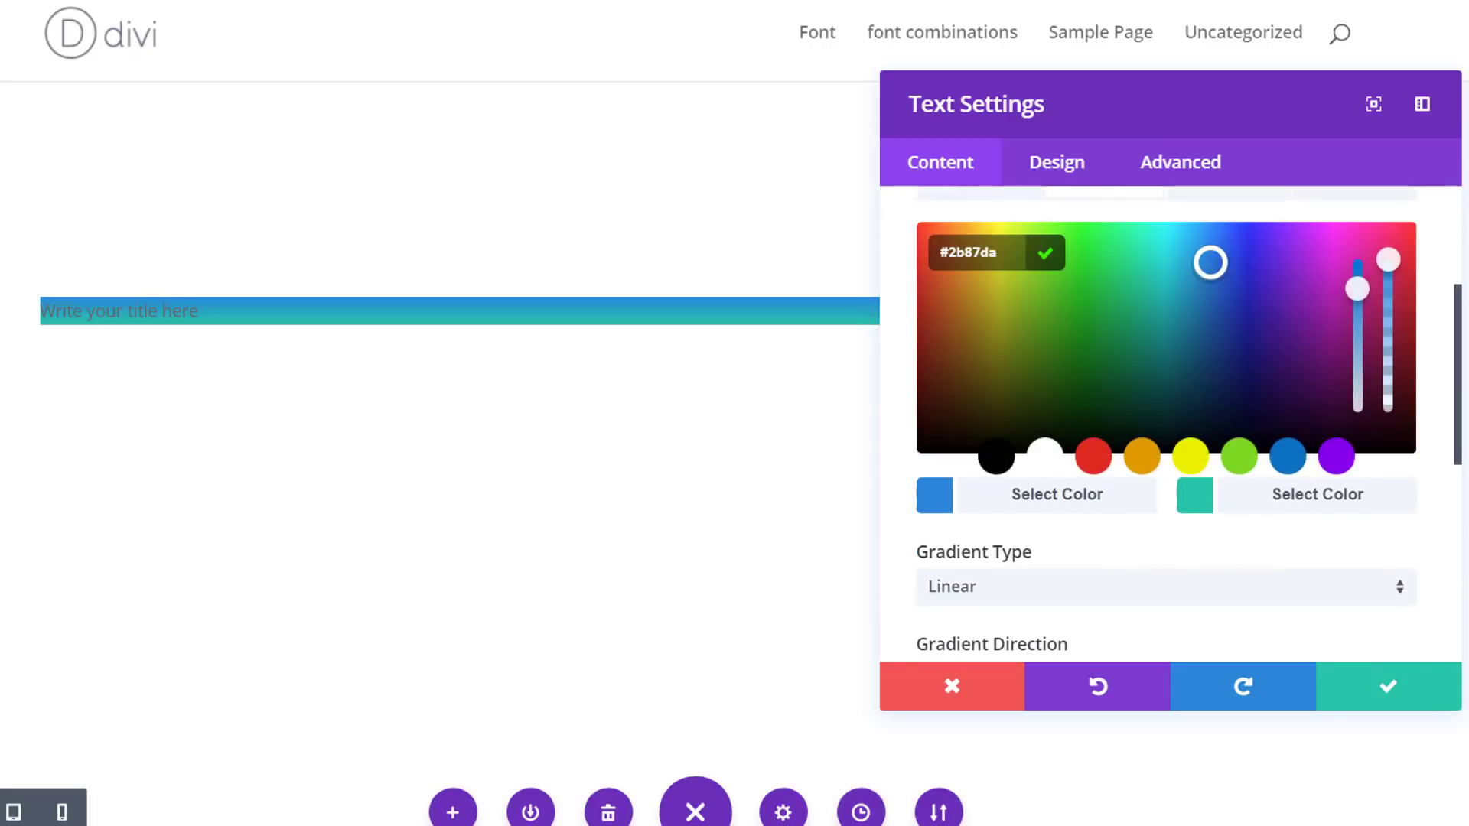
pyautogui.moveTo(998, 253); pyautogui.dragTo(939, 252)
pyautogui.write('rgba(255,255,255,0)')
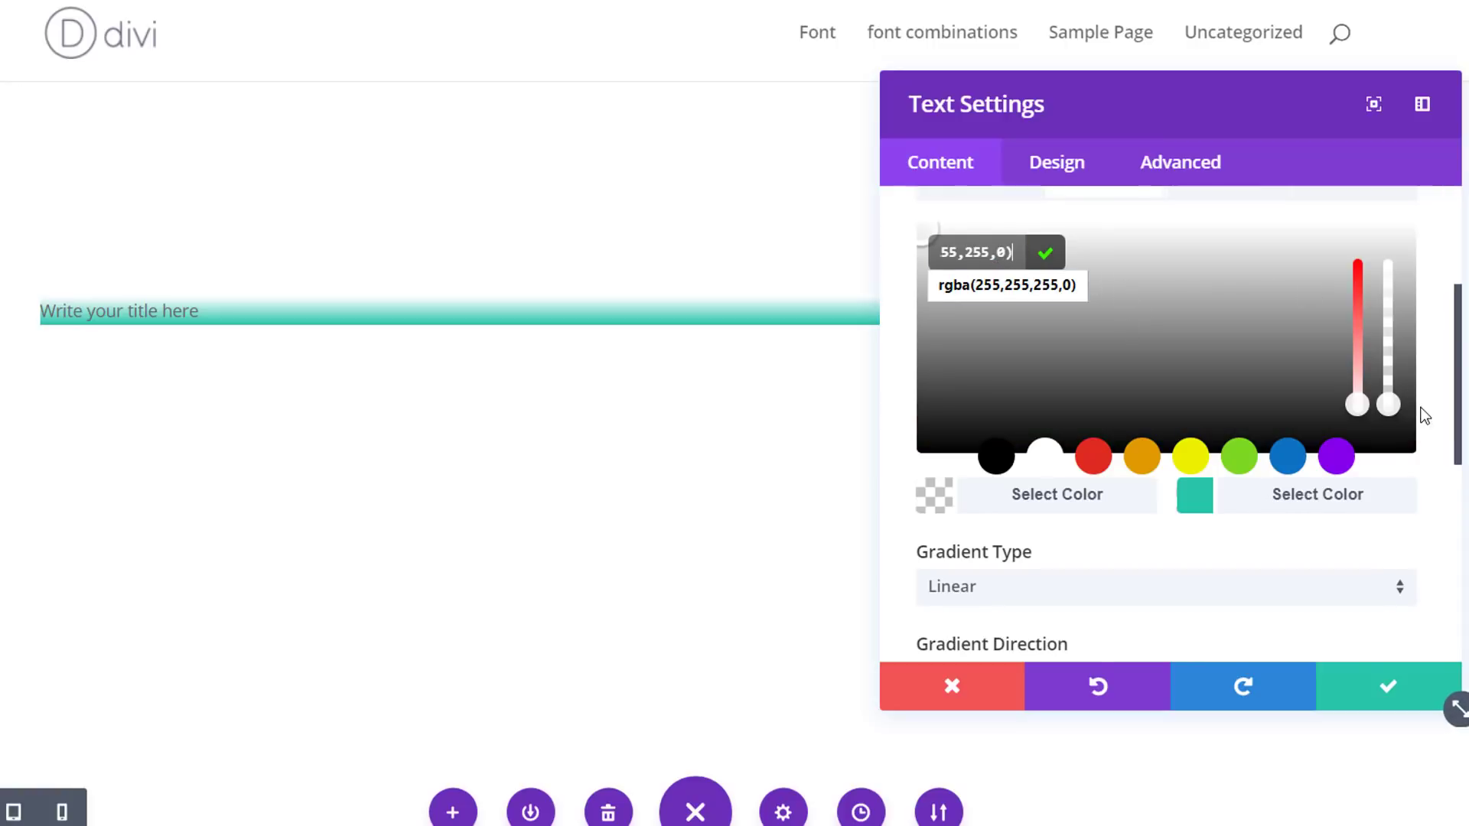
pyautogui.click(1336, 505)
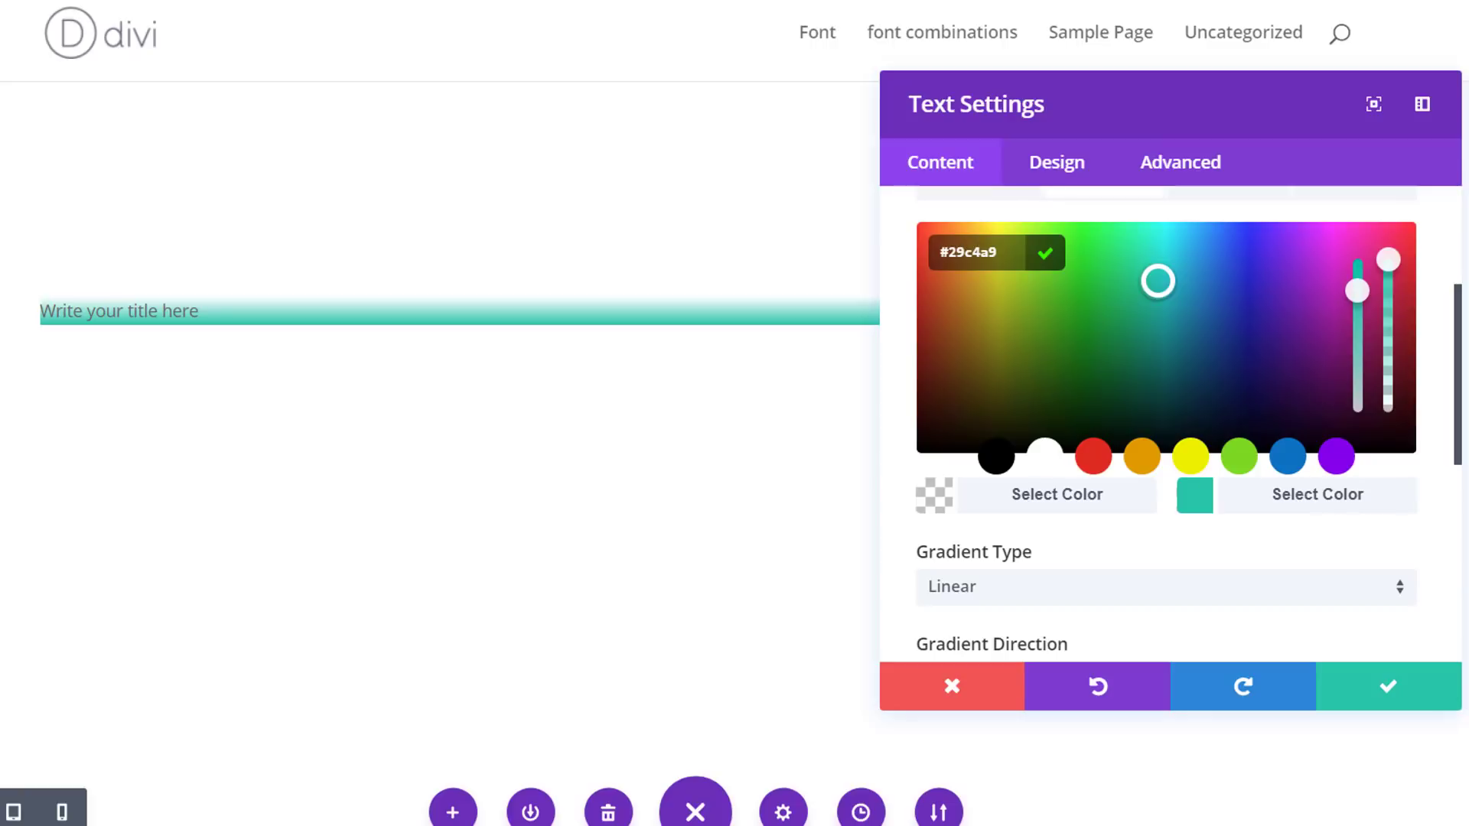
pyautogui.tripleClick(984, 252)
pyautogui.write('#eeef8b')
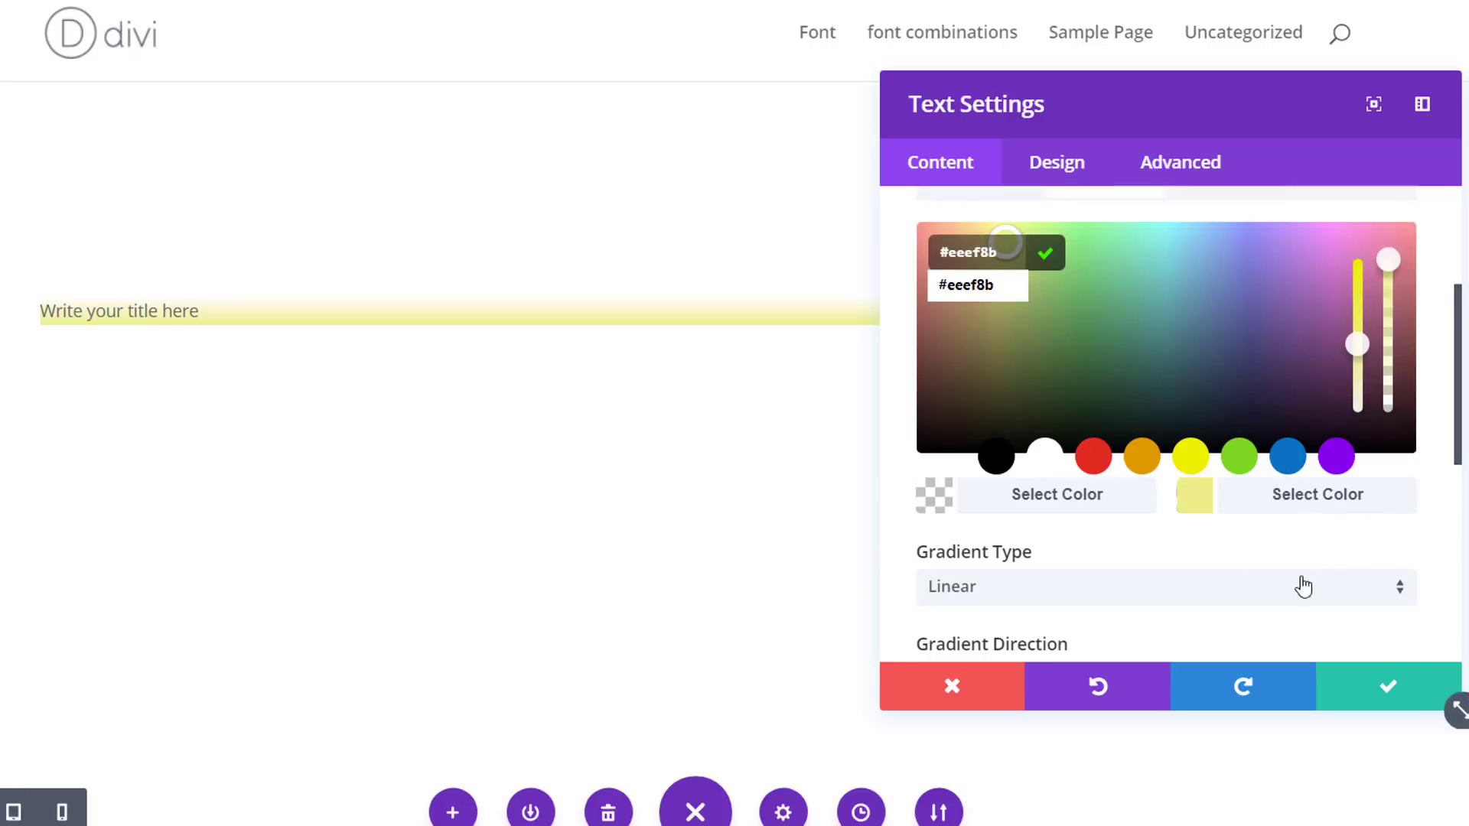
# - Choose Linear as the background gradient type
pyautogui.scroll(-2, 1262, 605)
pyautogui.click(1298, 425)
pyautogui.click(1295, 482)
pyautogui.click(1178, 490)
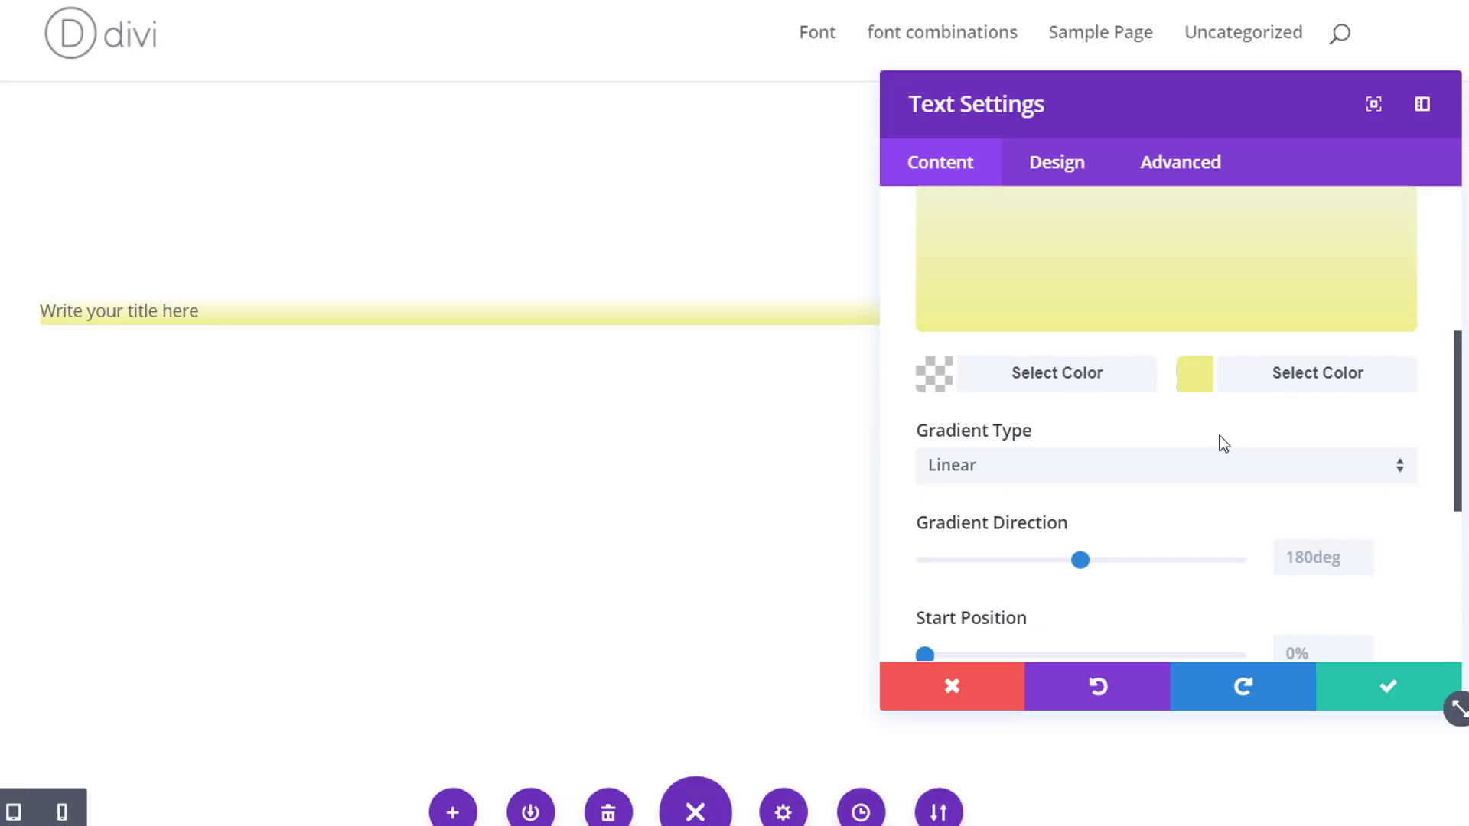
pyautogui.scroll(-2, 1224, 439)
pyautogui.click(1337, 442)
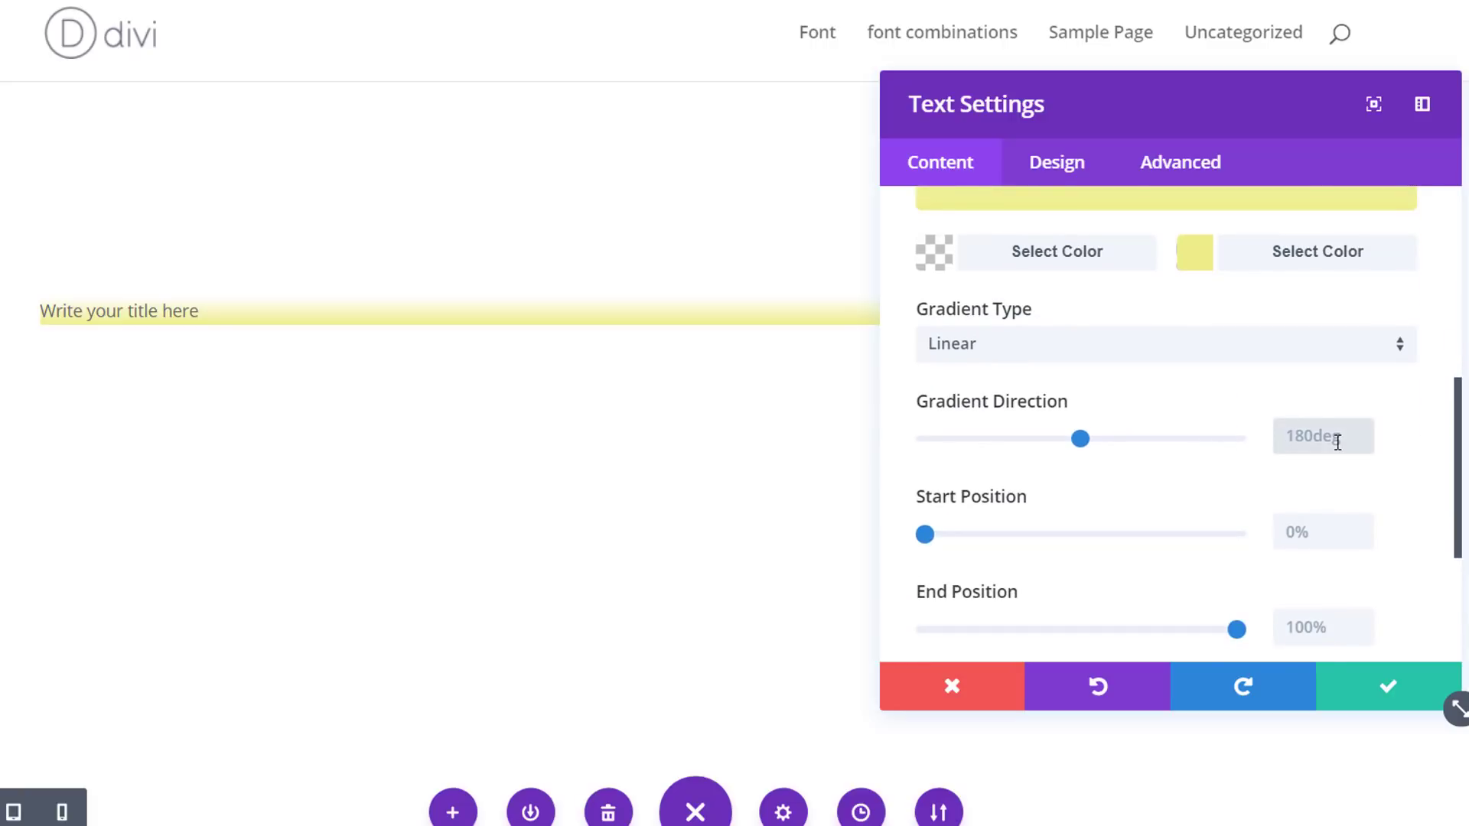
pyautogui.write('180')
pyautogui.press('BackSpace')
pyautogui.press('BackSpace')
pyautogui.press('BackSpace')
pyautogui.click(1404, 481)
pyautogui.scroll(-2, 1097, 434)
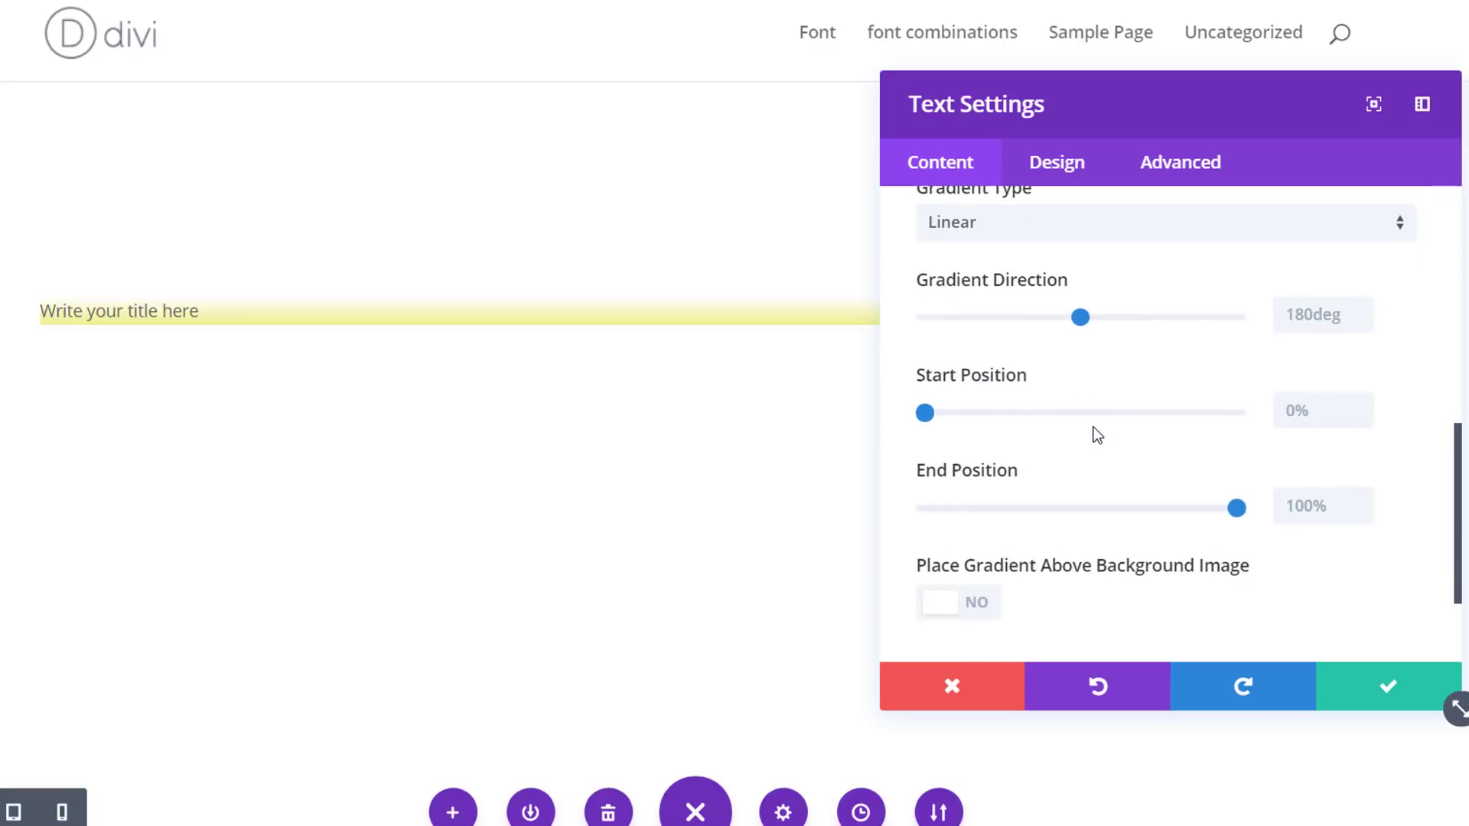
# - Set the background gradient's start position to 60% and its end position to 0%
pyautogui.click(1285, 402)
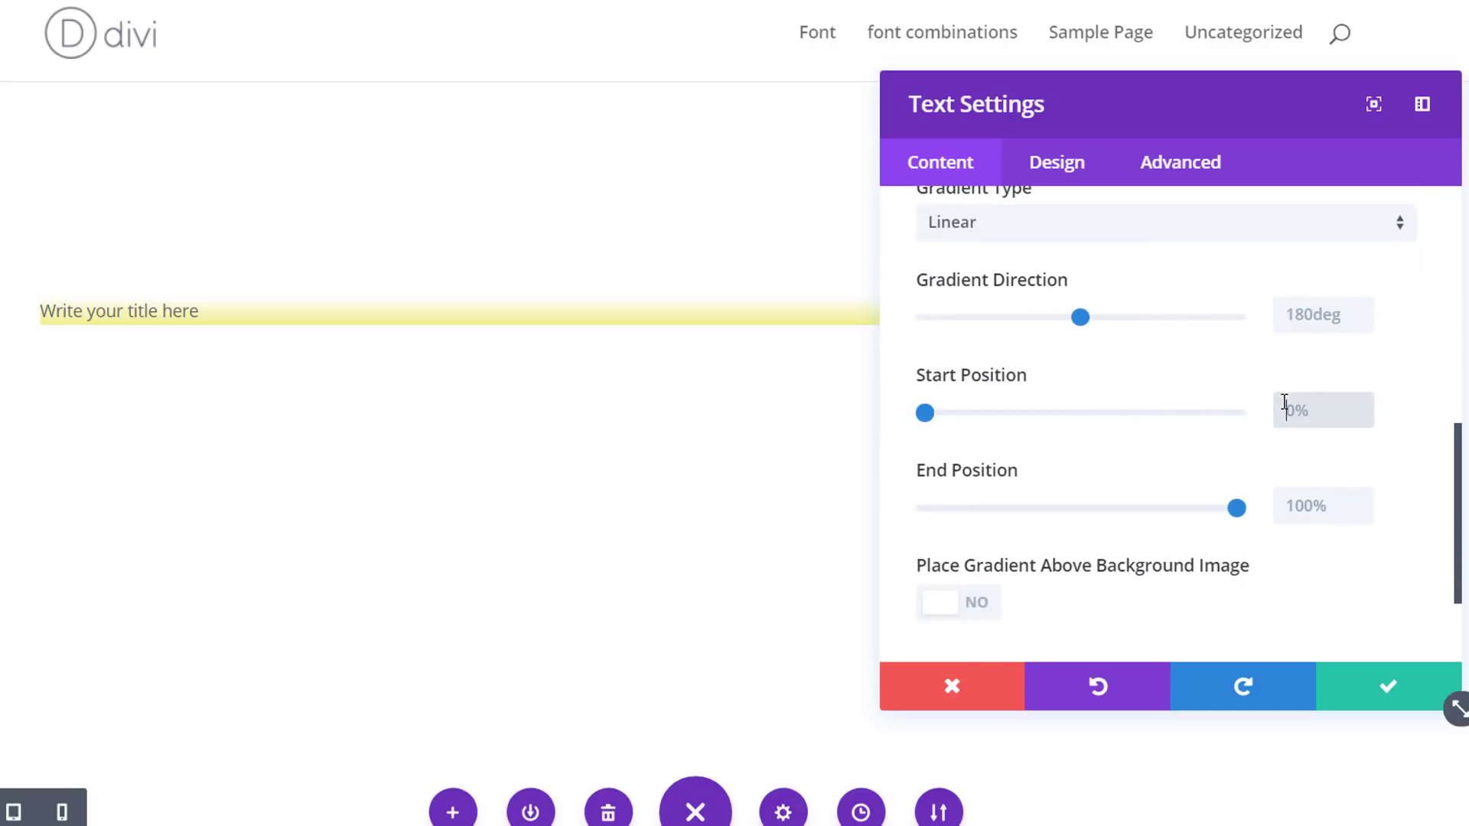
pyautogui.write('60%')
pyautogui.click(1375, 388)
pyautogui.click(1319, 502)
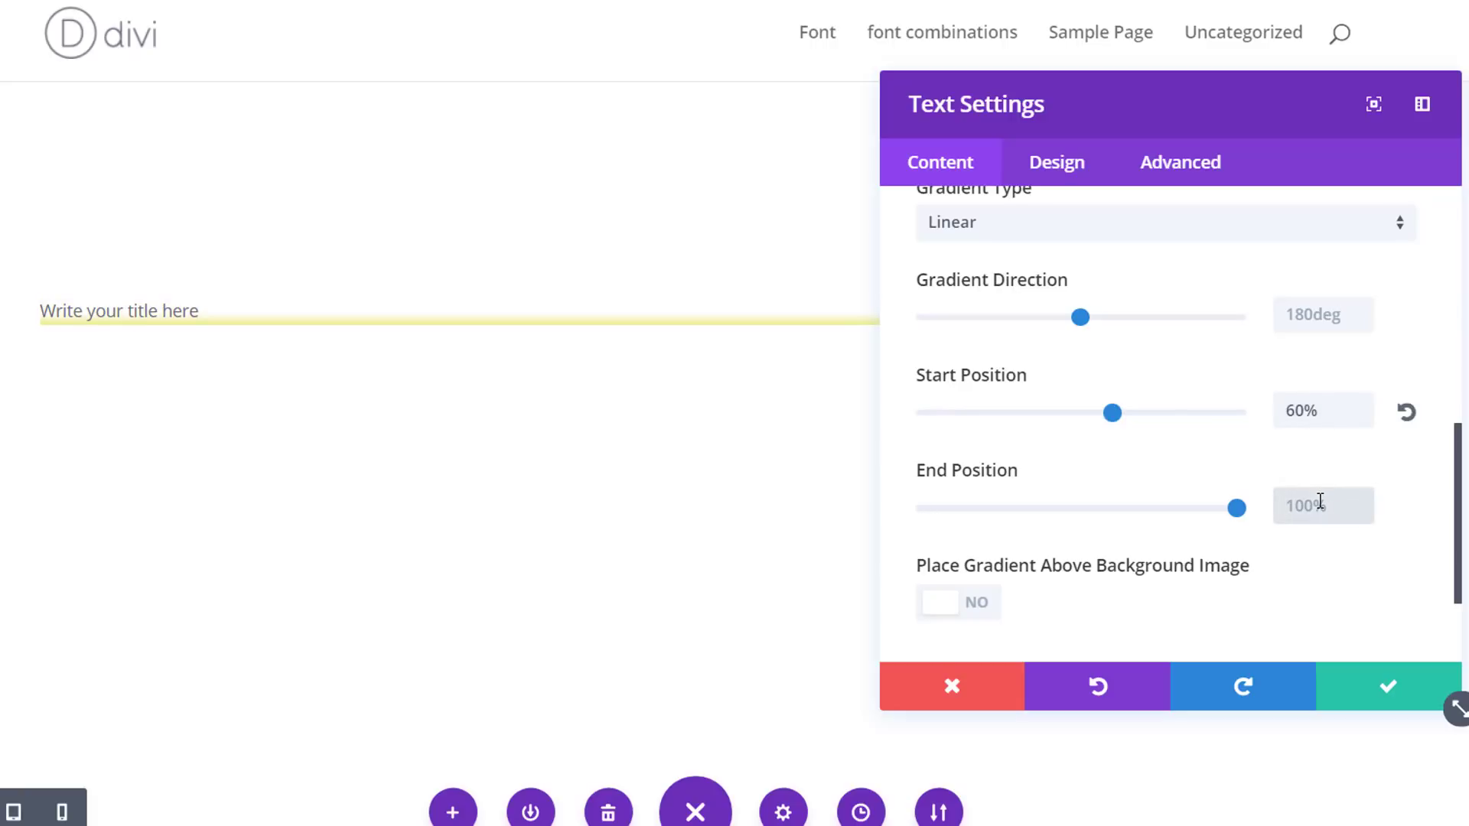
pyautogui.write('0%')
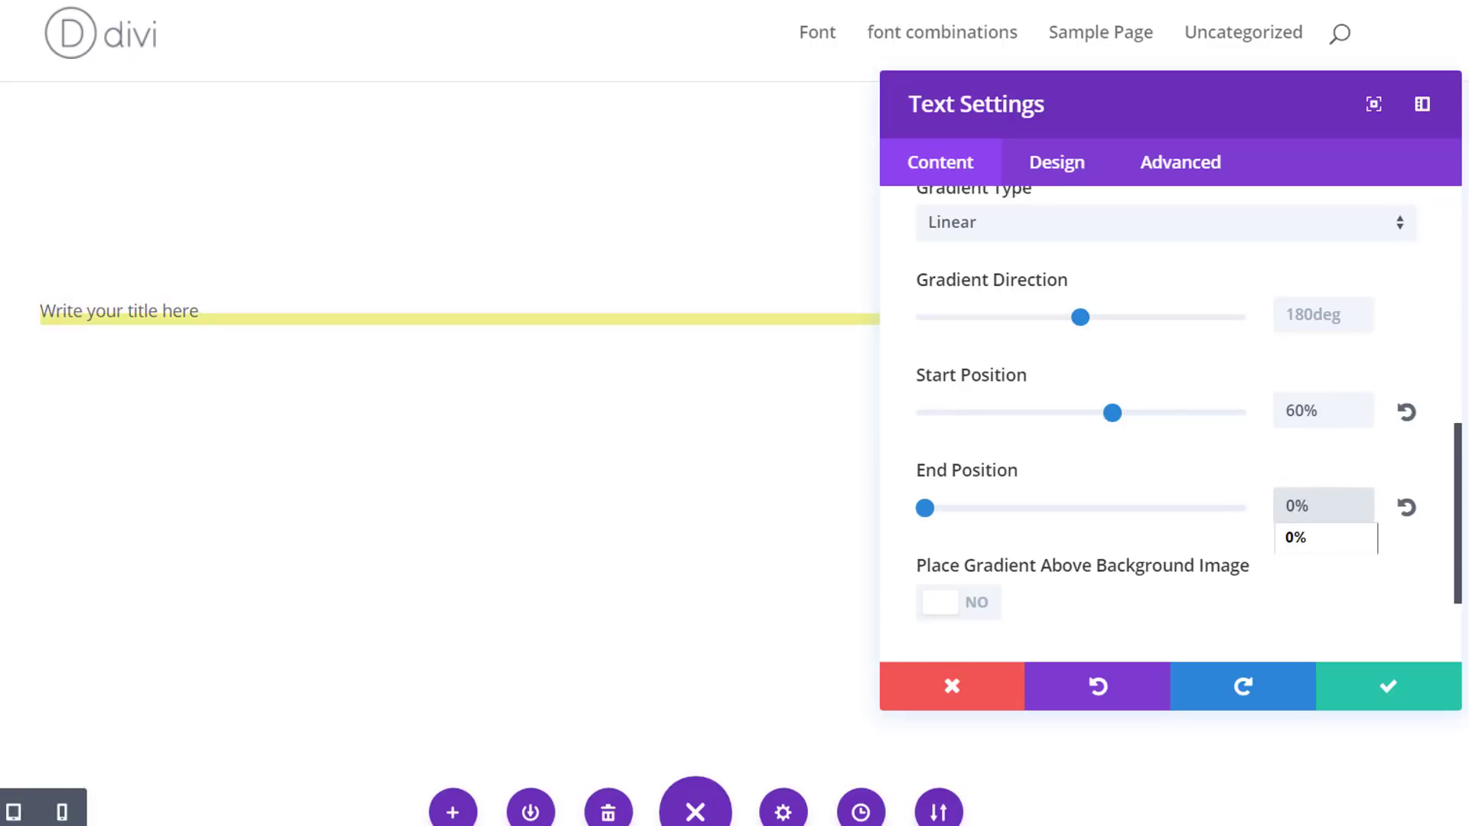
pyautogui.scroll(-2, 1174, 371)
pyautogui.scroll(2, 1173, 370)
# - Set the title's text font to Zilla Slab Highlight with Bold weight in the design settings
pyautogui.click(1077, 166)
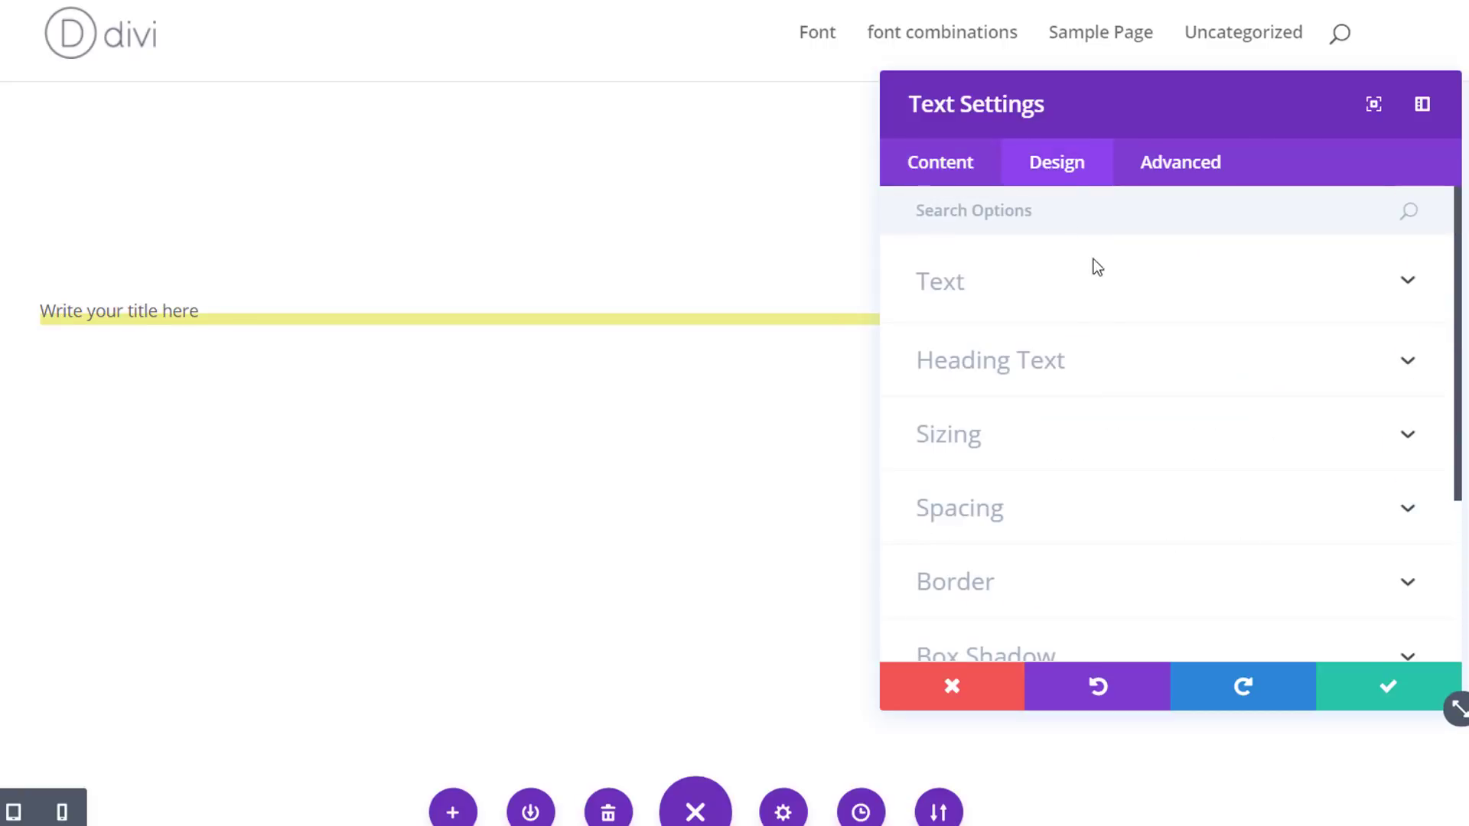
pyautogui.click(1100, 309)
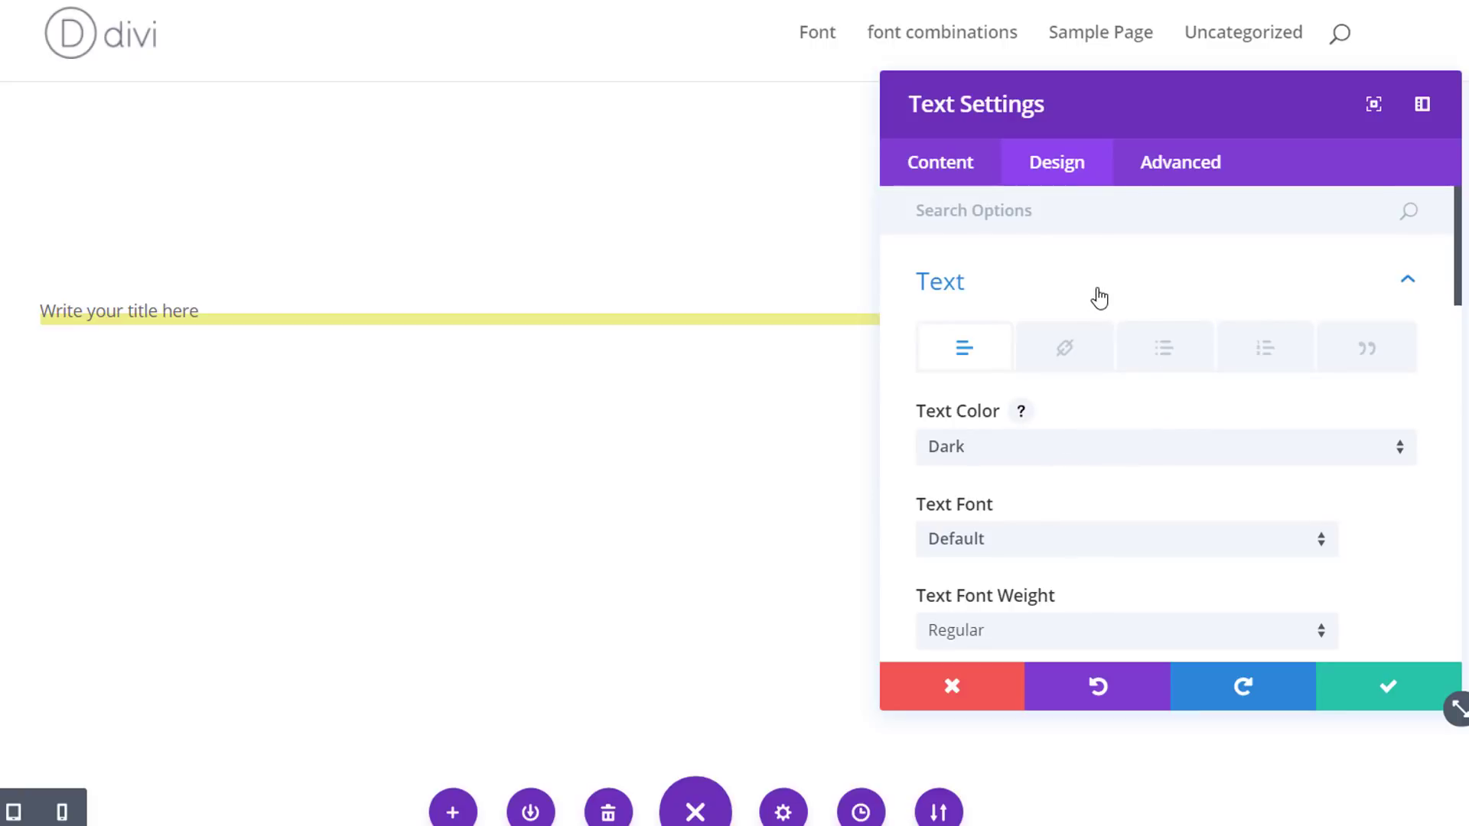
pyautogui.scroll(-2, 1167, 450)
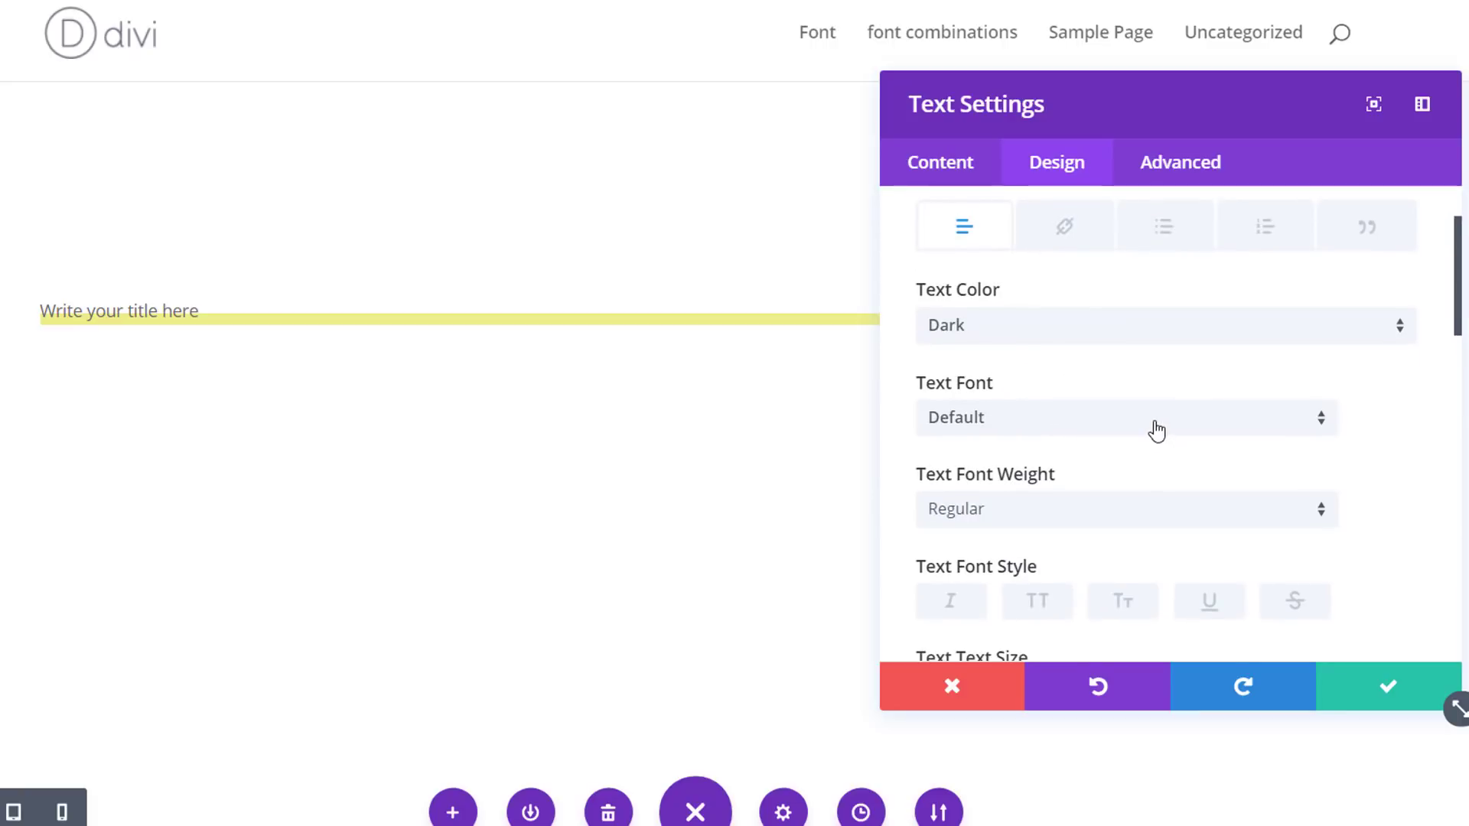
pyautogui.click(1156, 431)
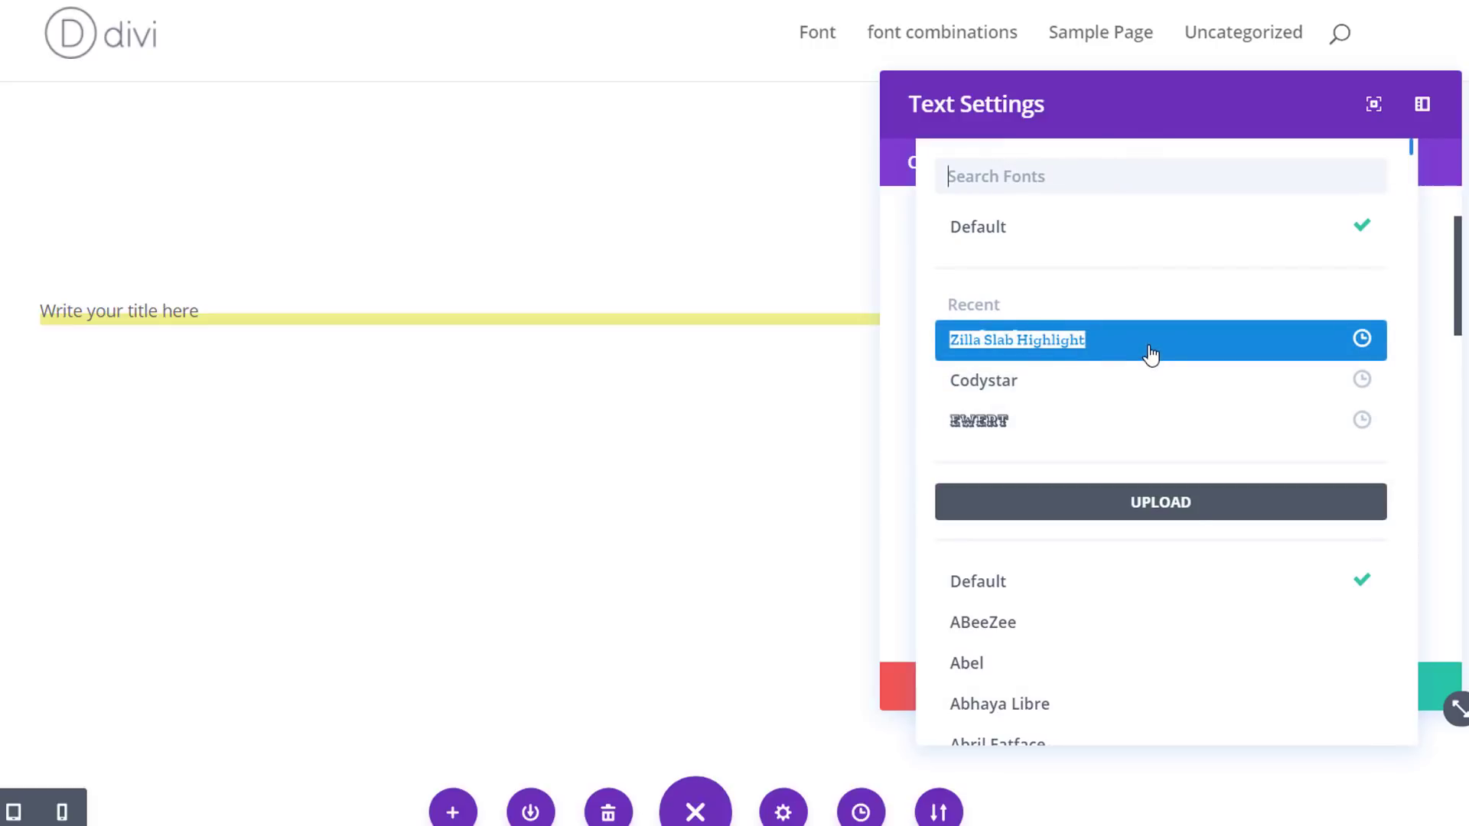
pyautogui.click(1141, 350)
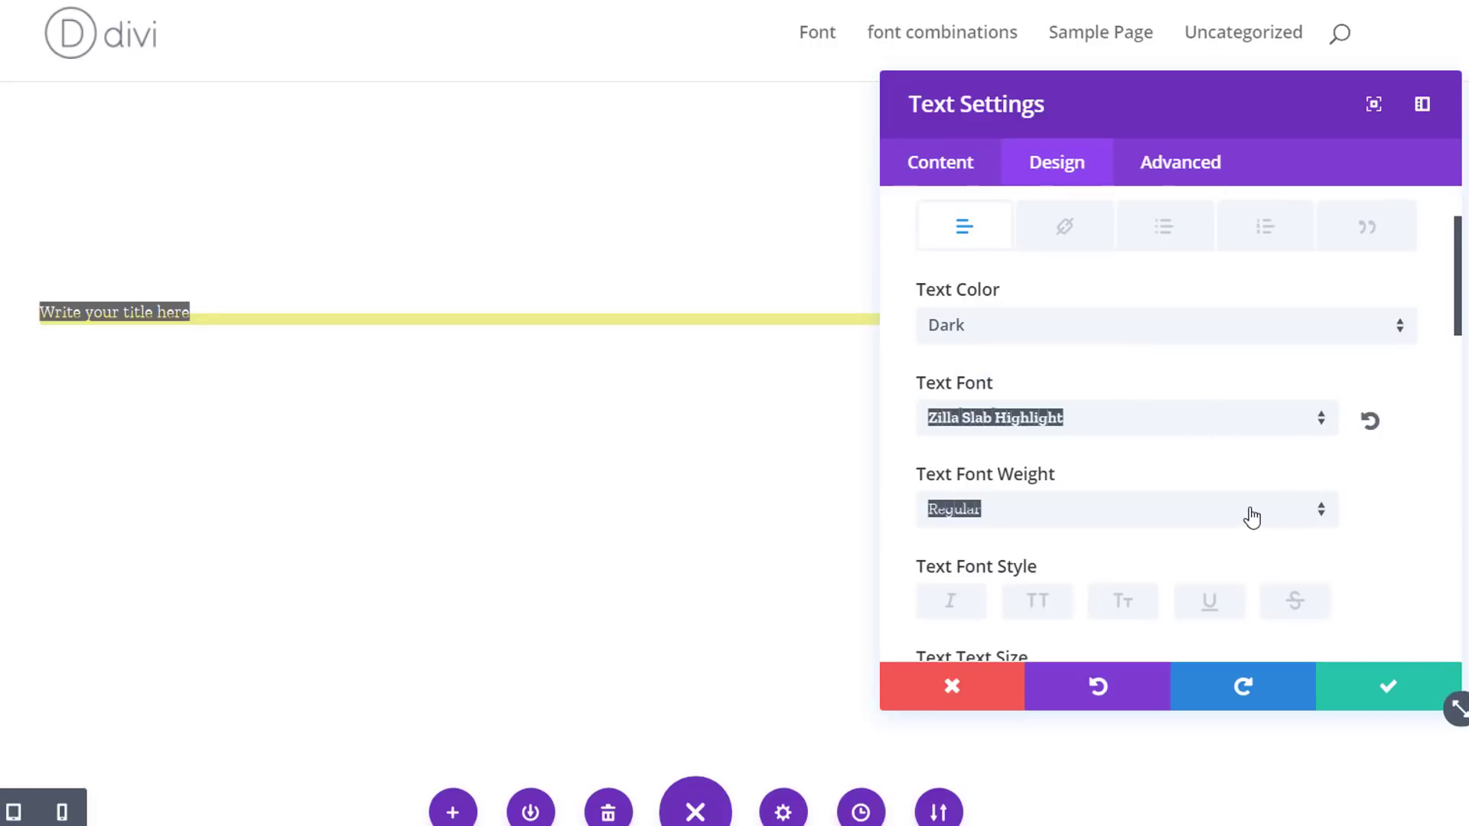
pyautogui.scroll(-3, 1232, 459)
pyautogui.click(1213, 392)
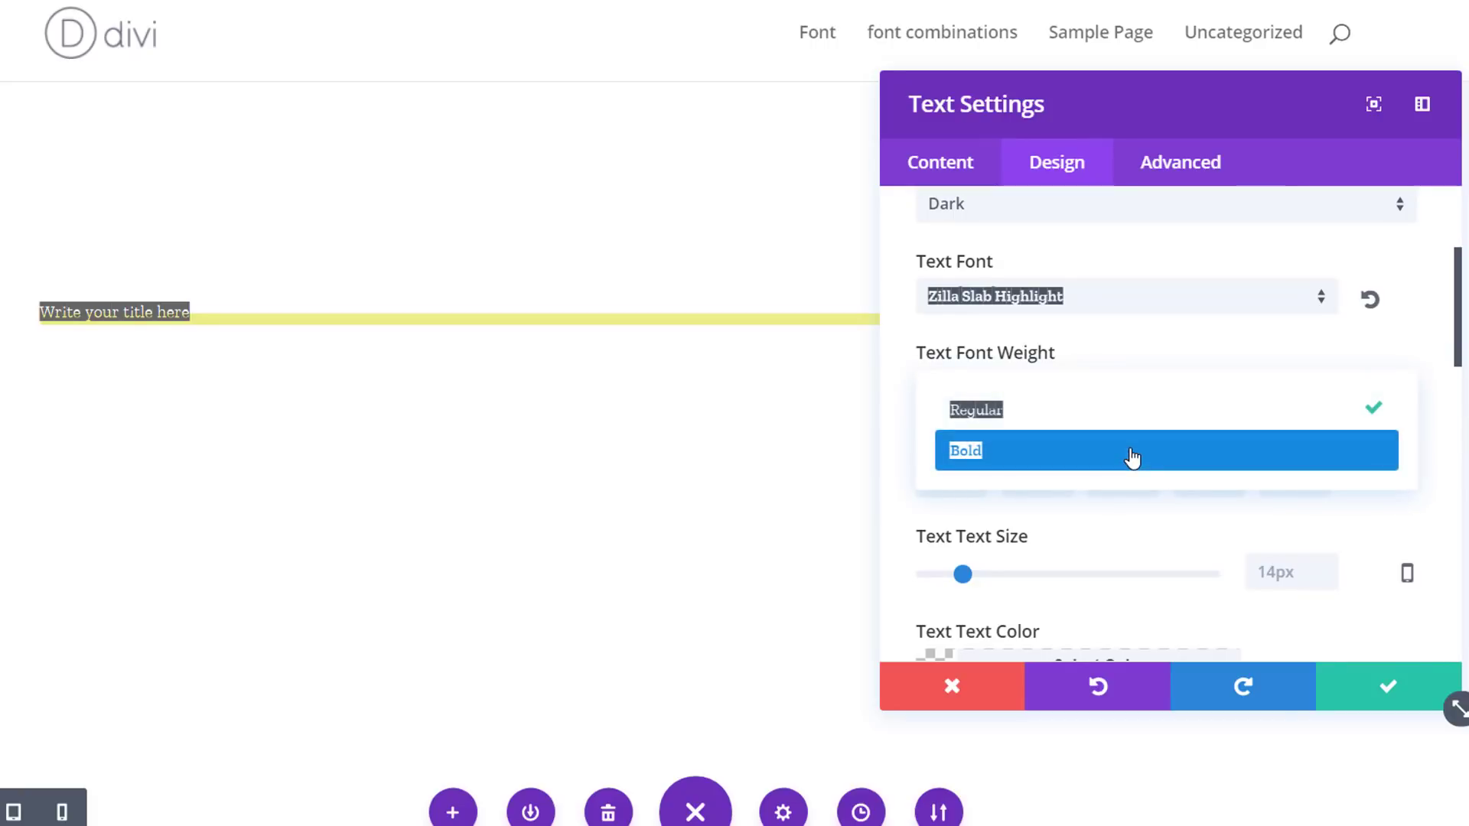
pyautogui.click(1132, 457)
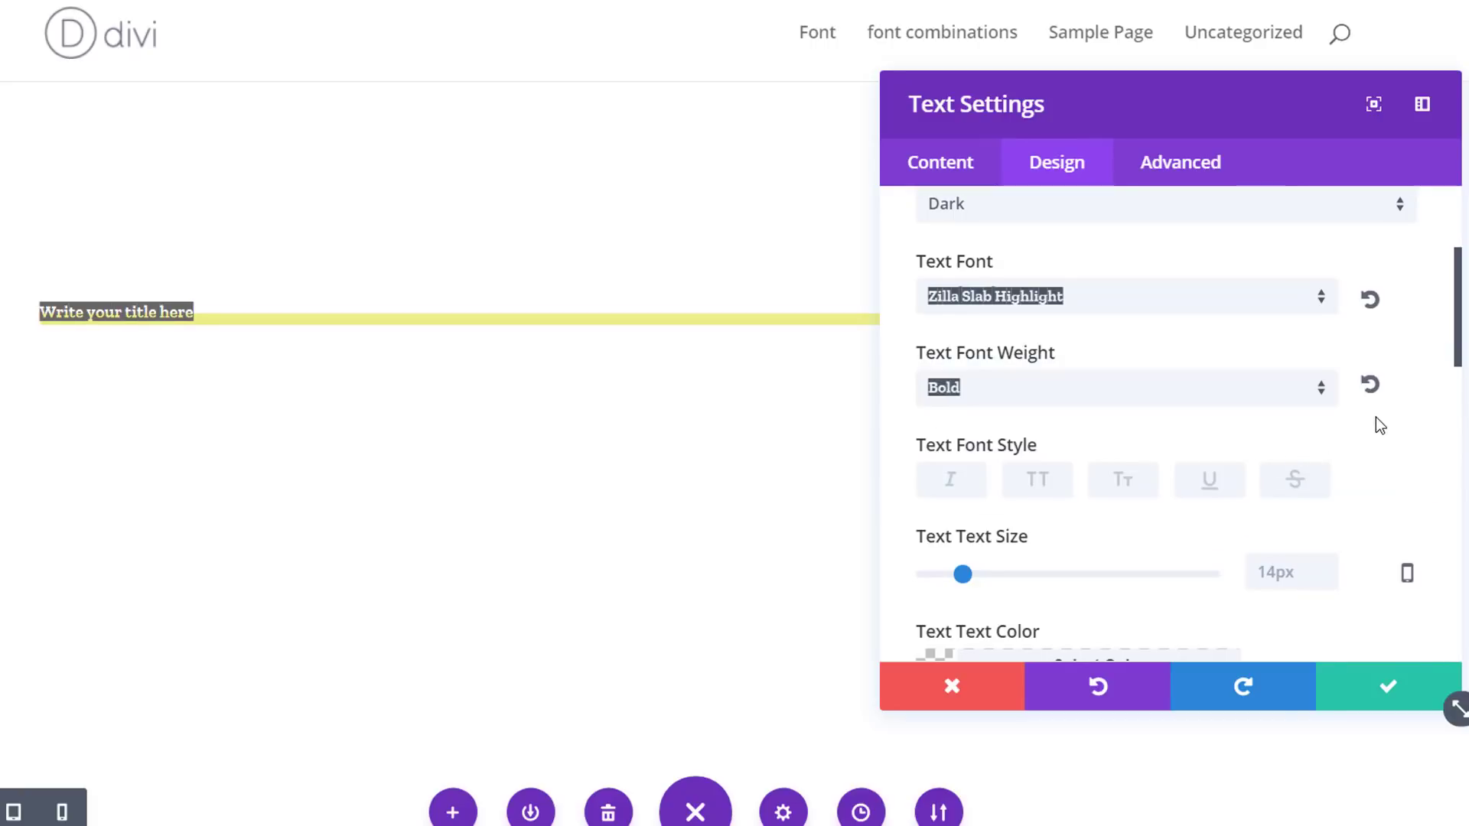
# - Enable per-device text sizes for the title and set the desktop size to 100px
pyautogui.scroll(-3, 1194, 392)
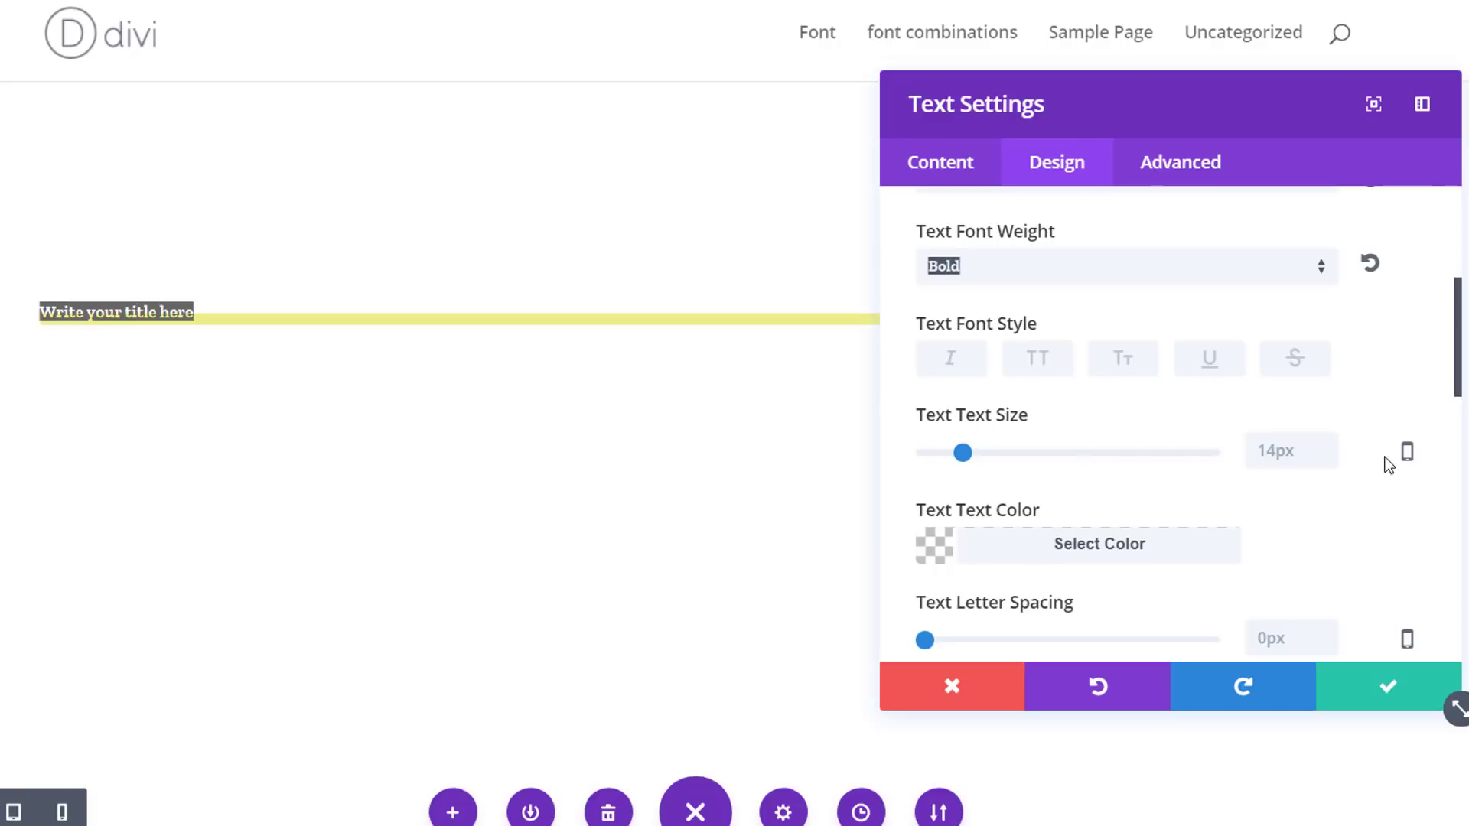
pyautogui.click(1408, 453)
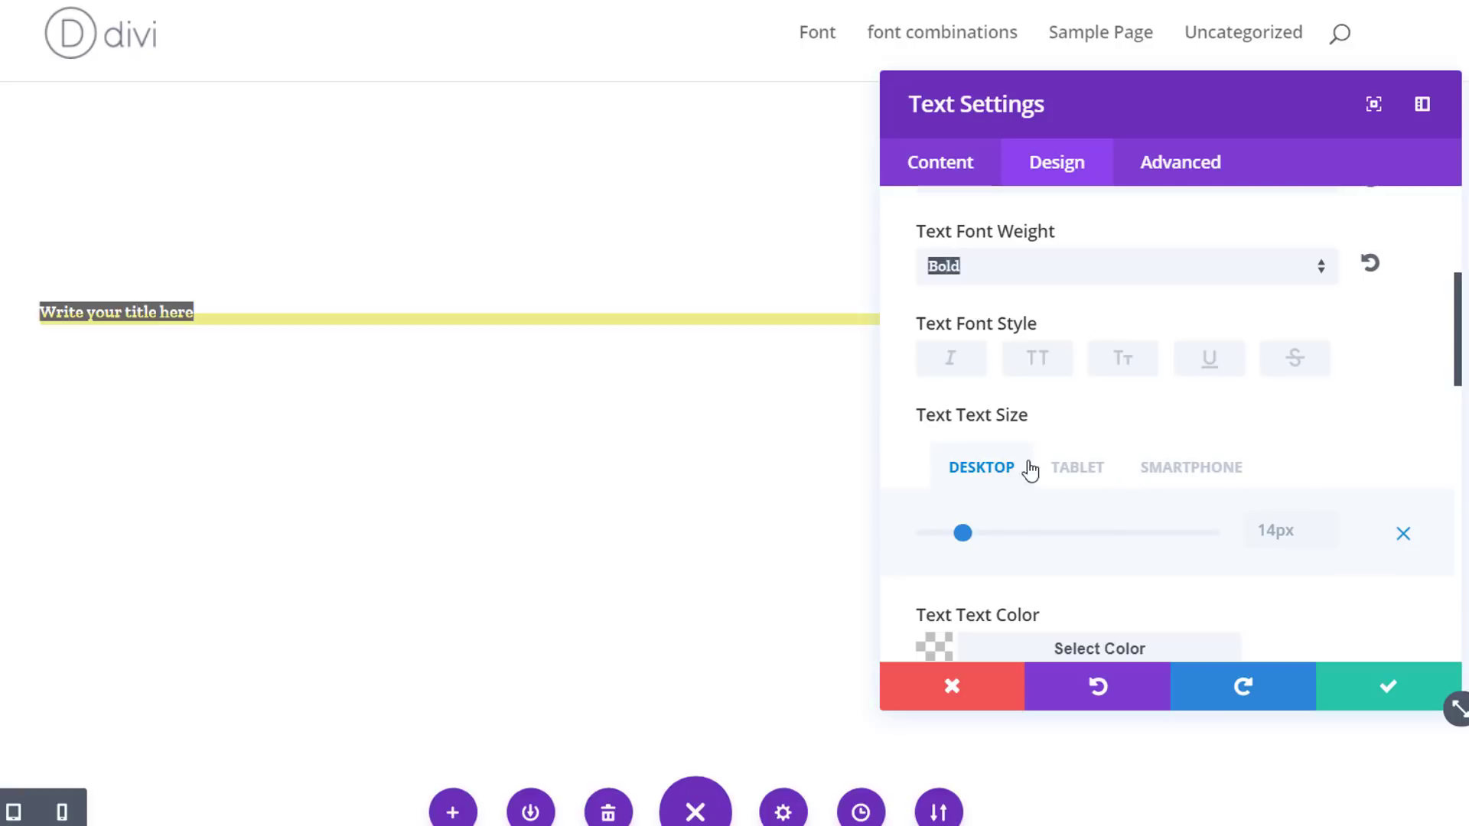
pyautogui.moveTo(968, 532); pyautogui.dragTo(1221, 535)
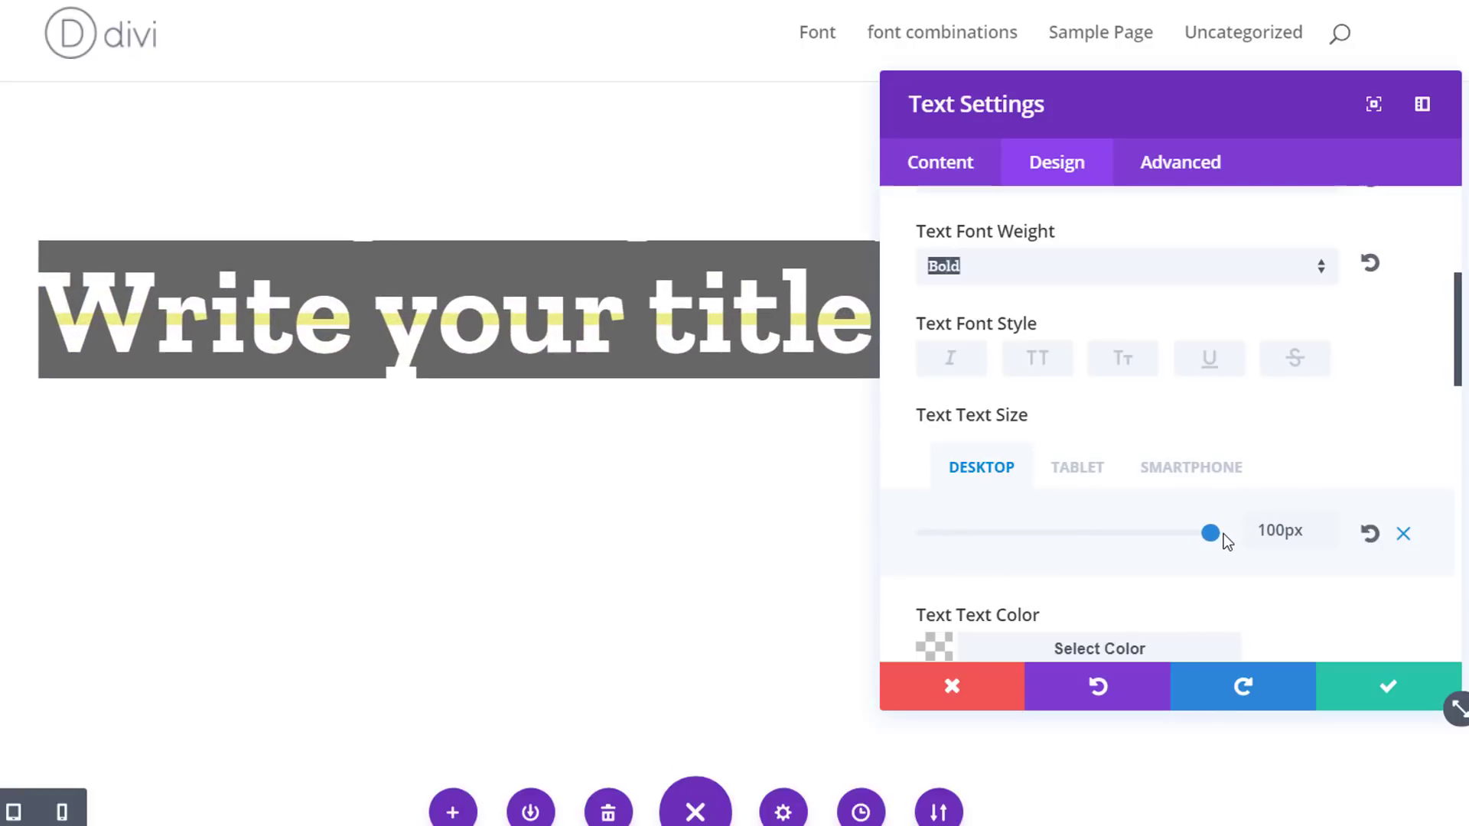
# - Set the title's tablet text size to 62px
pyautogui.click(1076, 468)
pyautogui.click(1314, 531)
pyautogui.write('6')
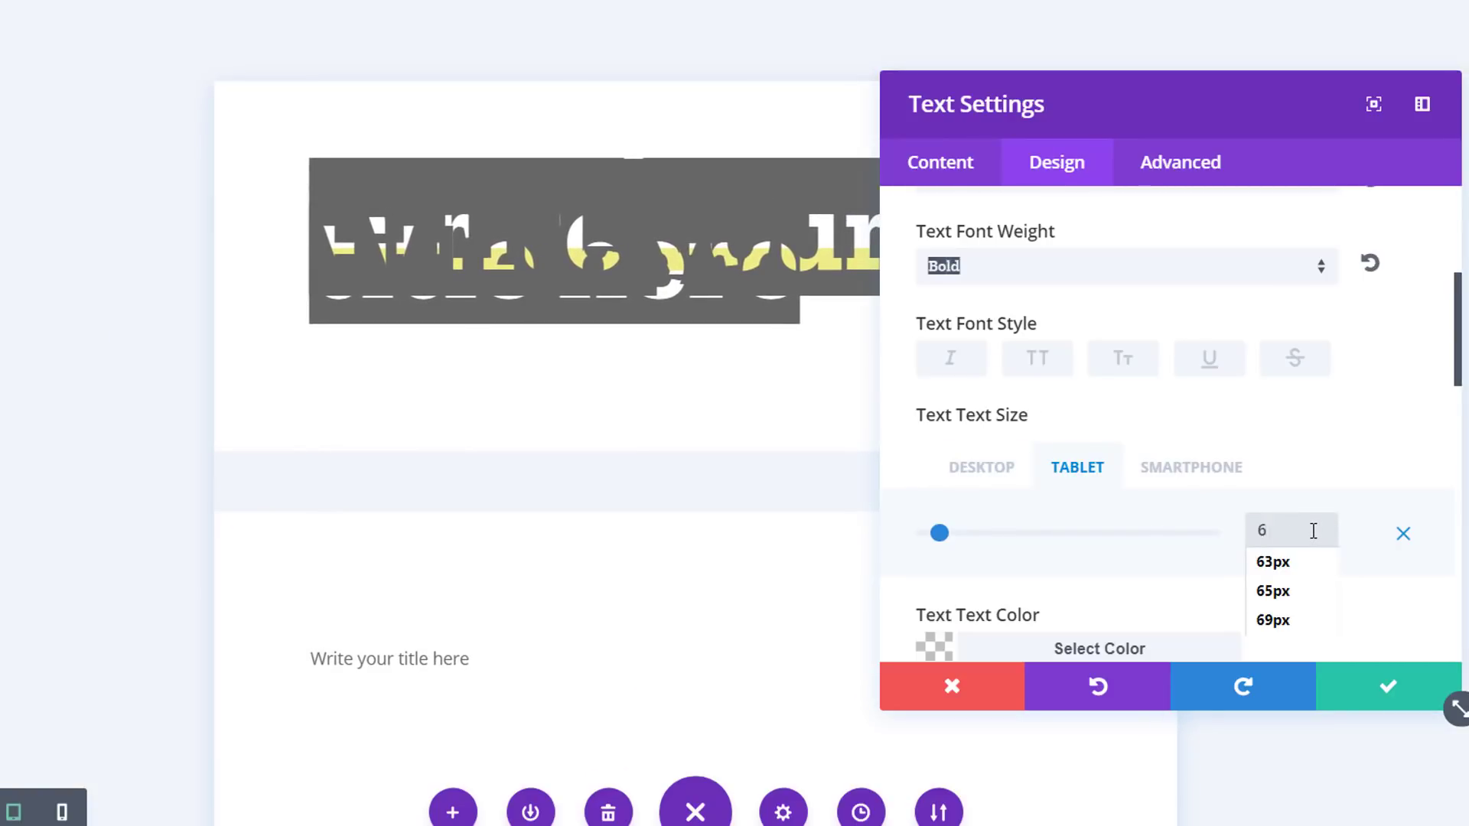
pyautogui.write('px')
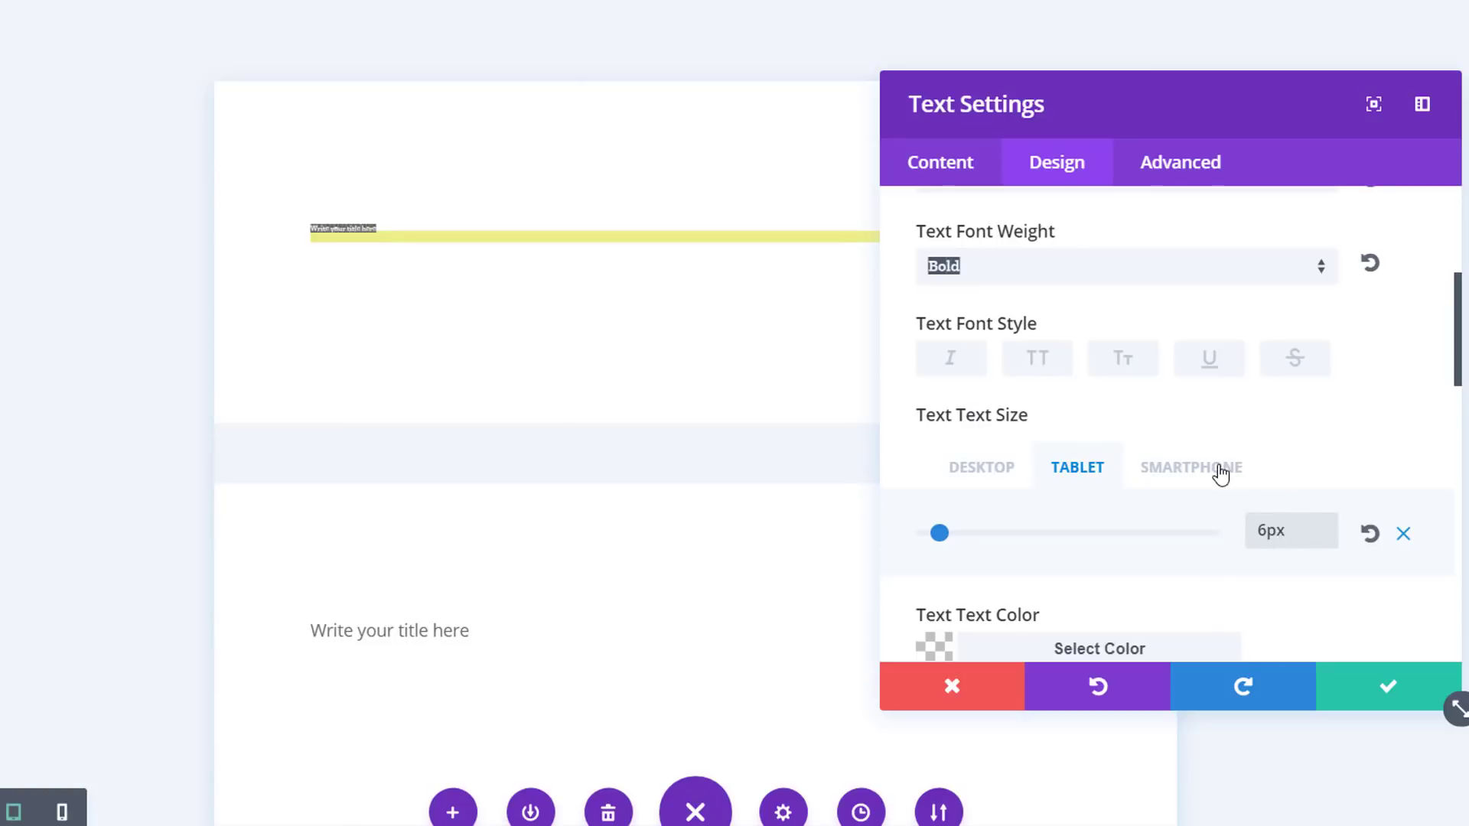
pyautogui.write('2x2')
pyautogui.write('2')
# - Set the title's smartphone text size to 38px and return to the desktop view
pyautogui.click(1221, 471)
pyautogui.click(1289, 520)
pyautogui.write('38')
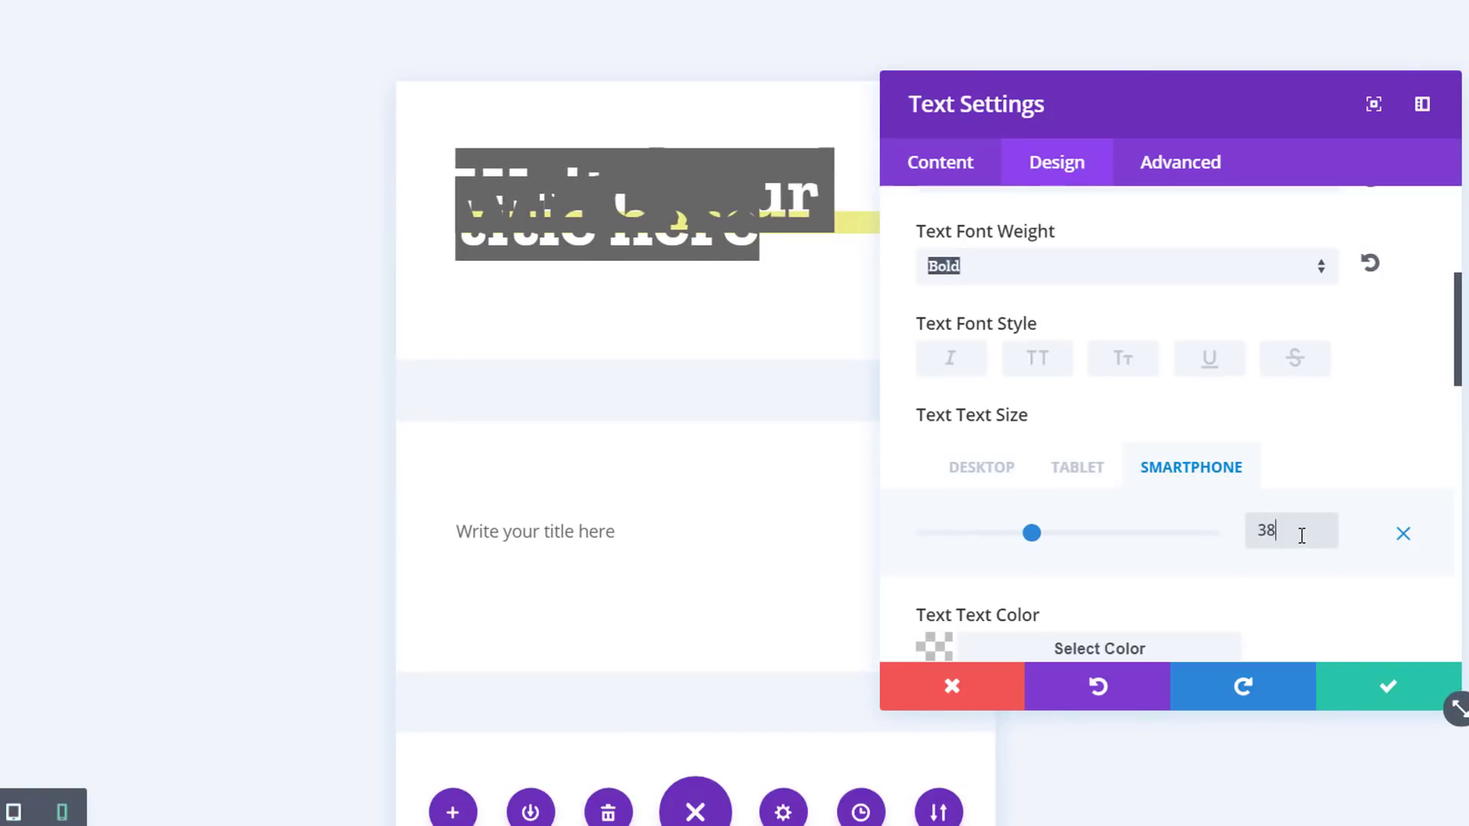
pyautogui.click(998, 465)
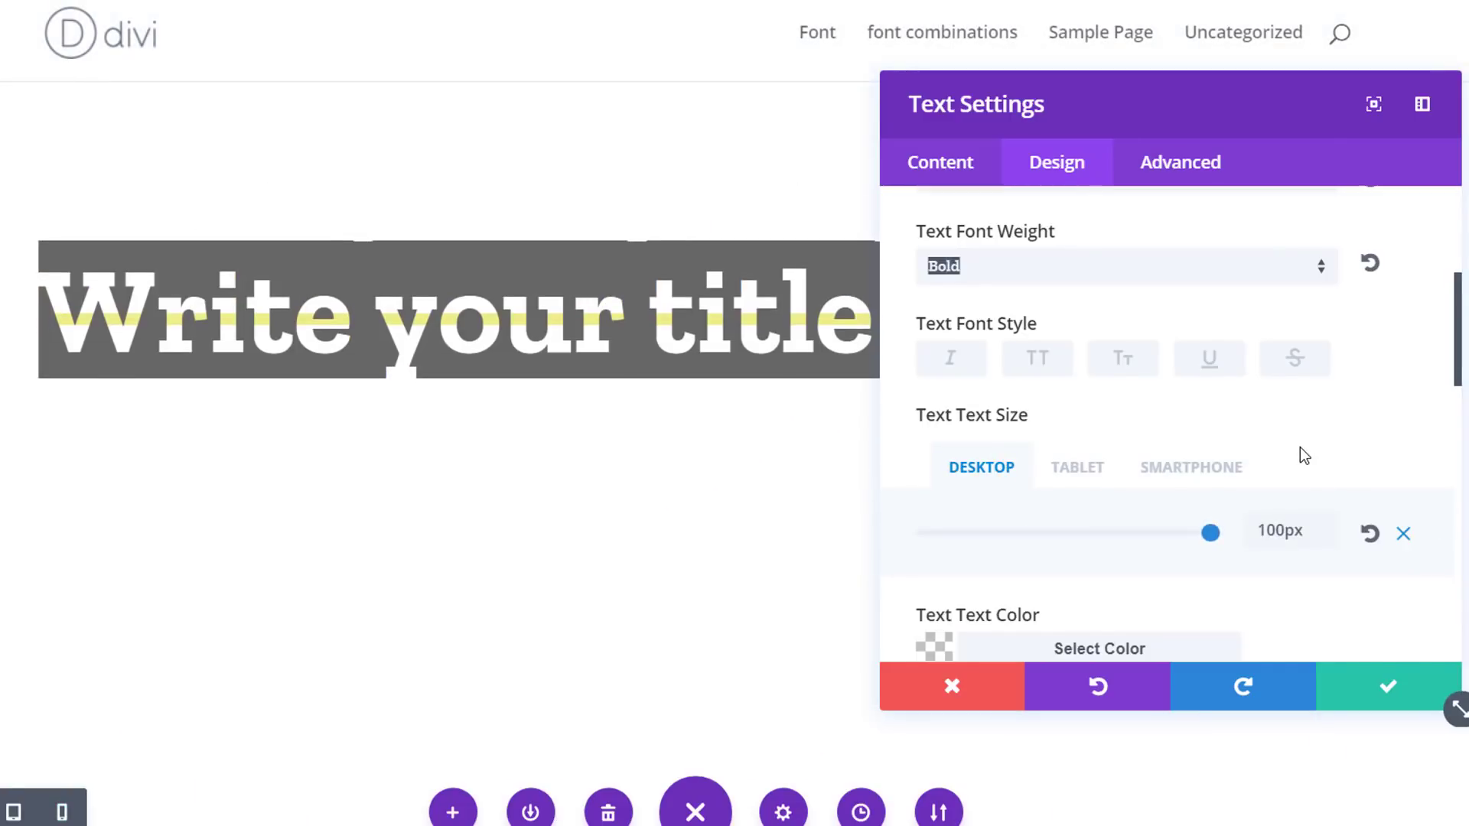
pyautogui.scroll(-4, 1300, 452)
pyautogui.scroll(-2, 1145, 488)
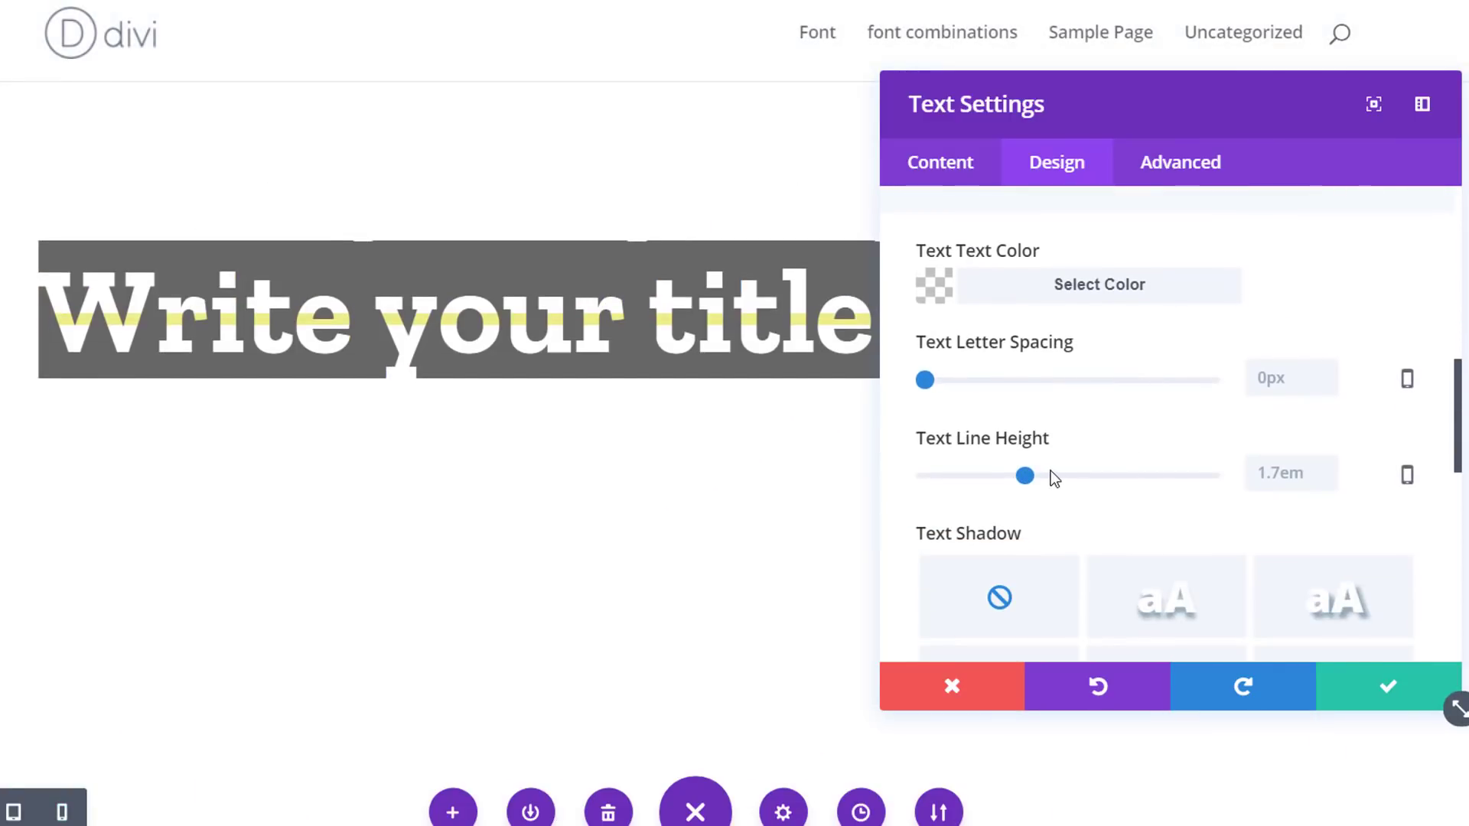
# - Set the title's text line height to 1em and its text color to white (#ffffff)
pyautogui.click(920, 475)
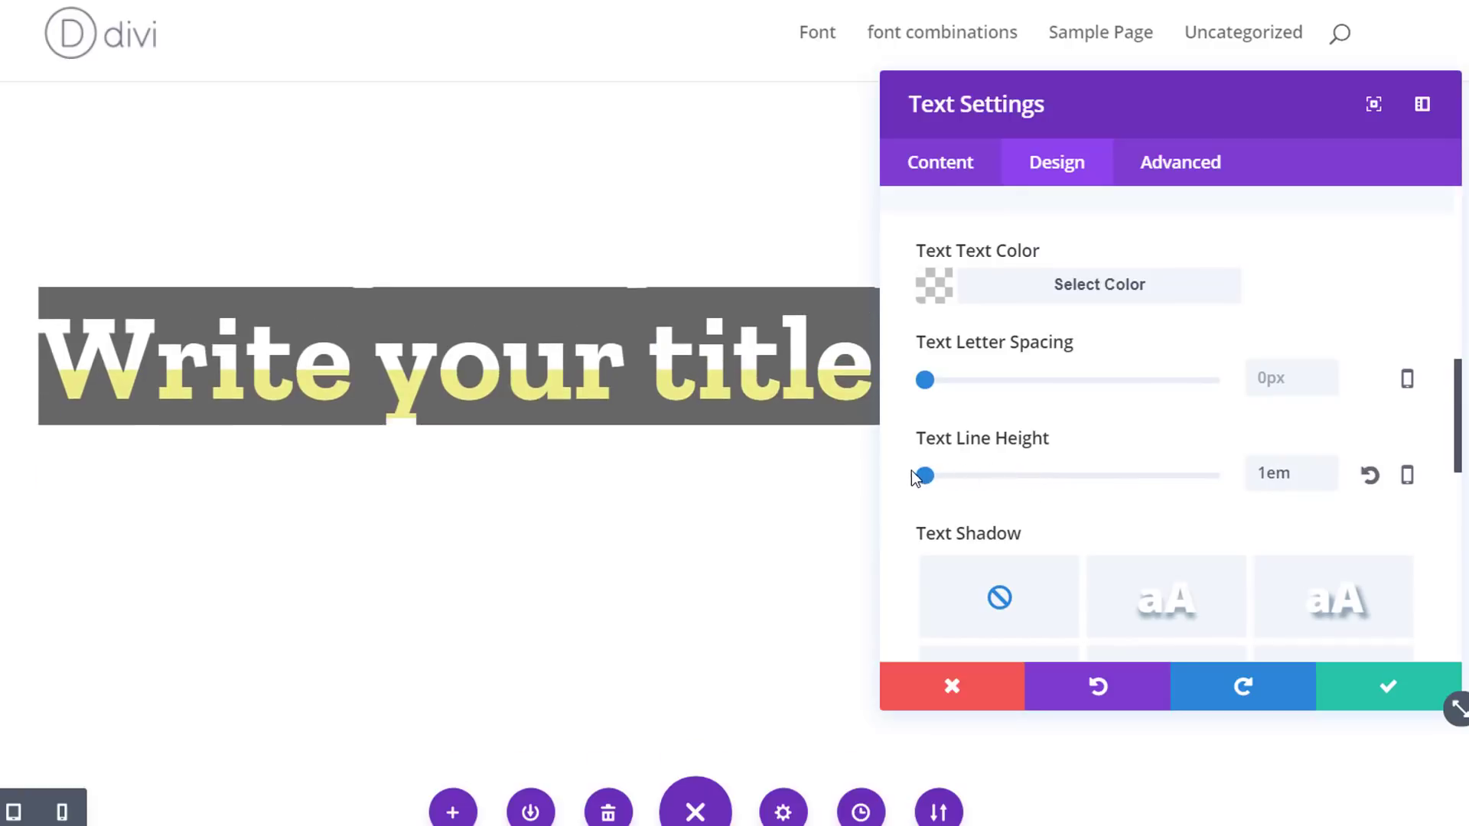
pyautogui.click(1045, 310)
pyautogui.click(1045, 551)
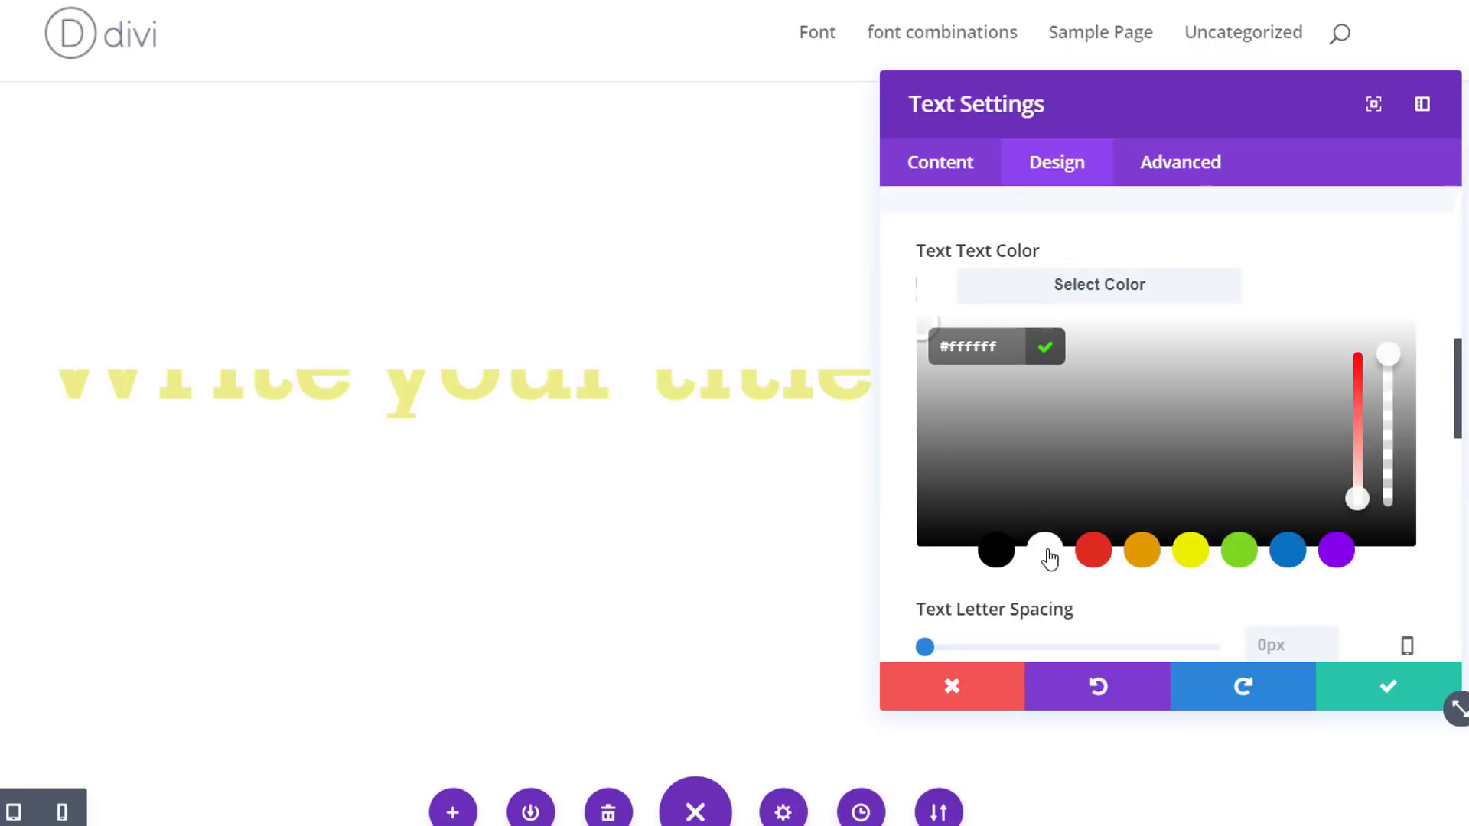
pyautogui.click(1358, 273)
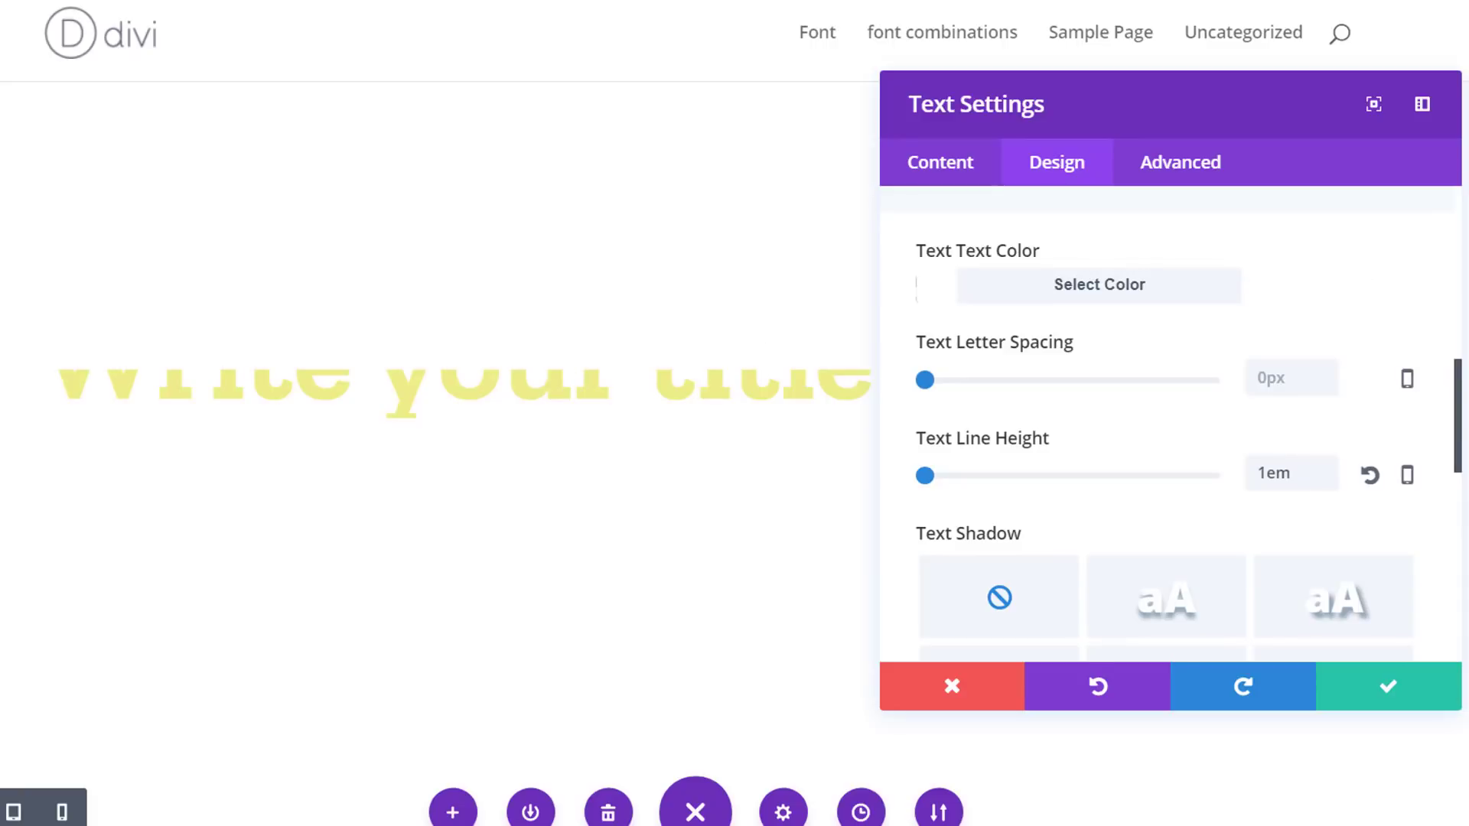
# - Apply the first text shadow preset to the title and set its vertical length to 0em
pyautogui.scroll(-5, 1132, 497)
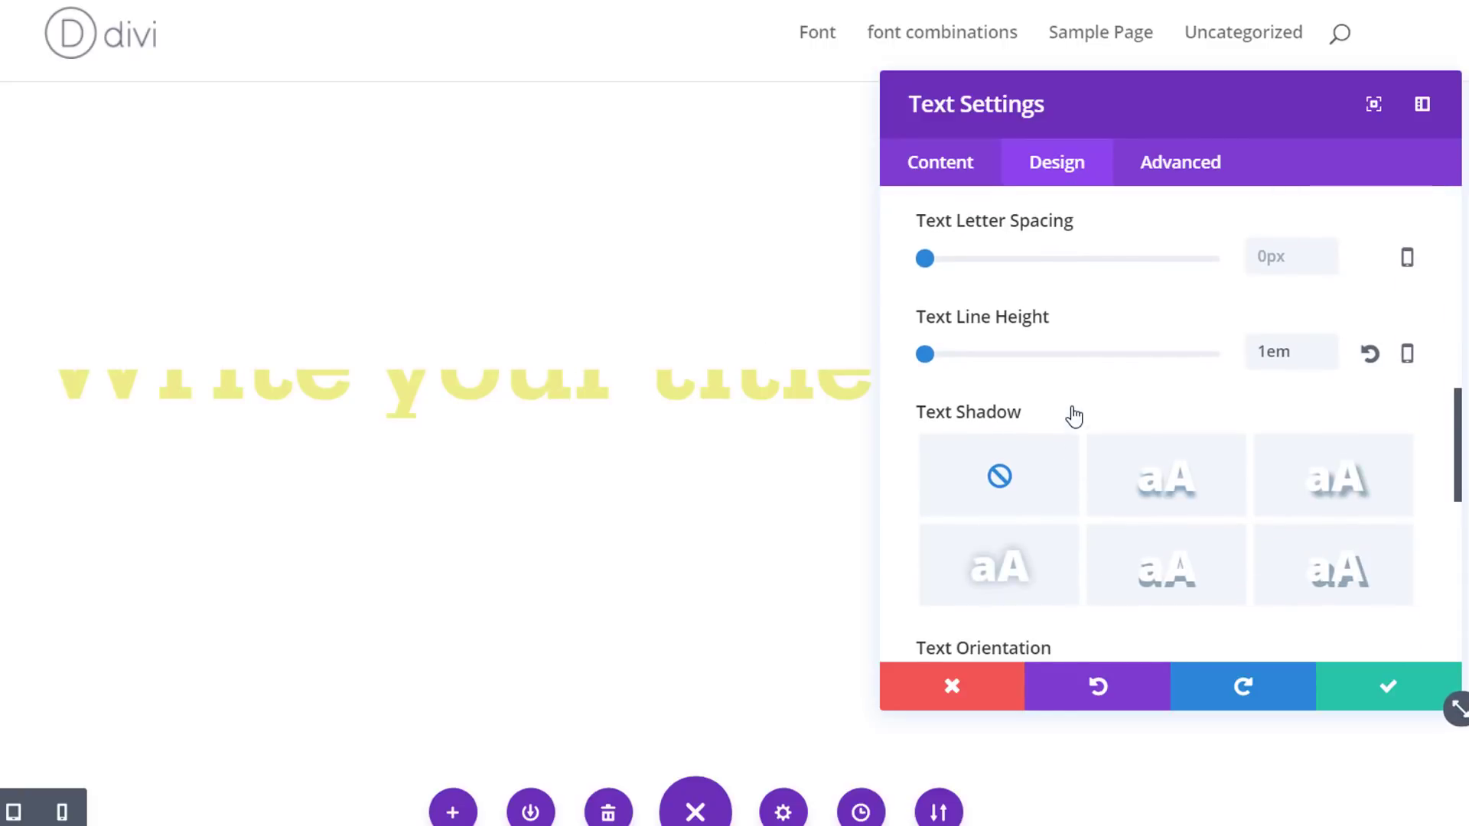
pyautogui.click(1122, 380)
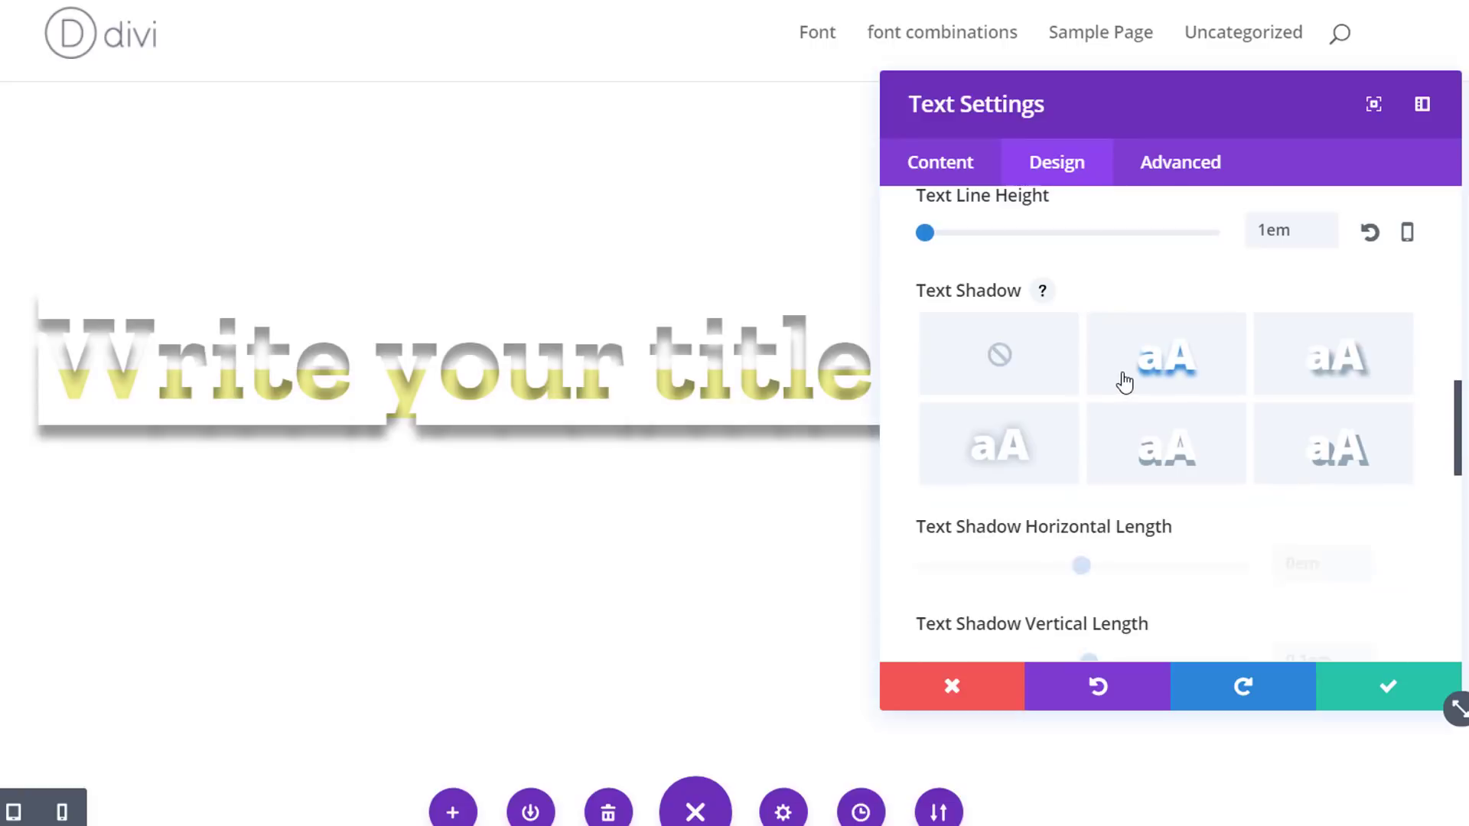
pyautogui.scroll(-2, 1394, 518)
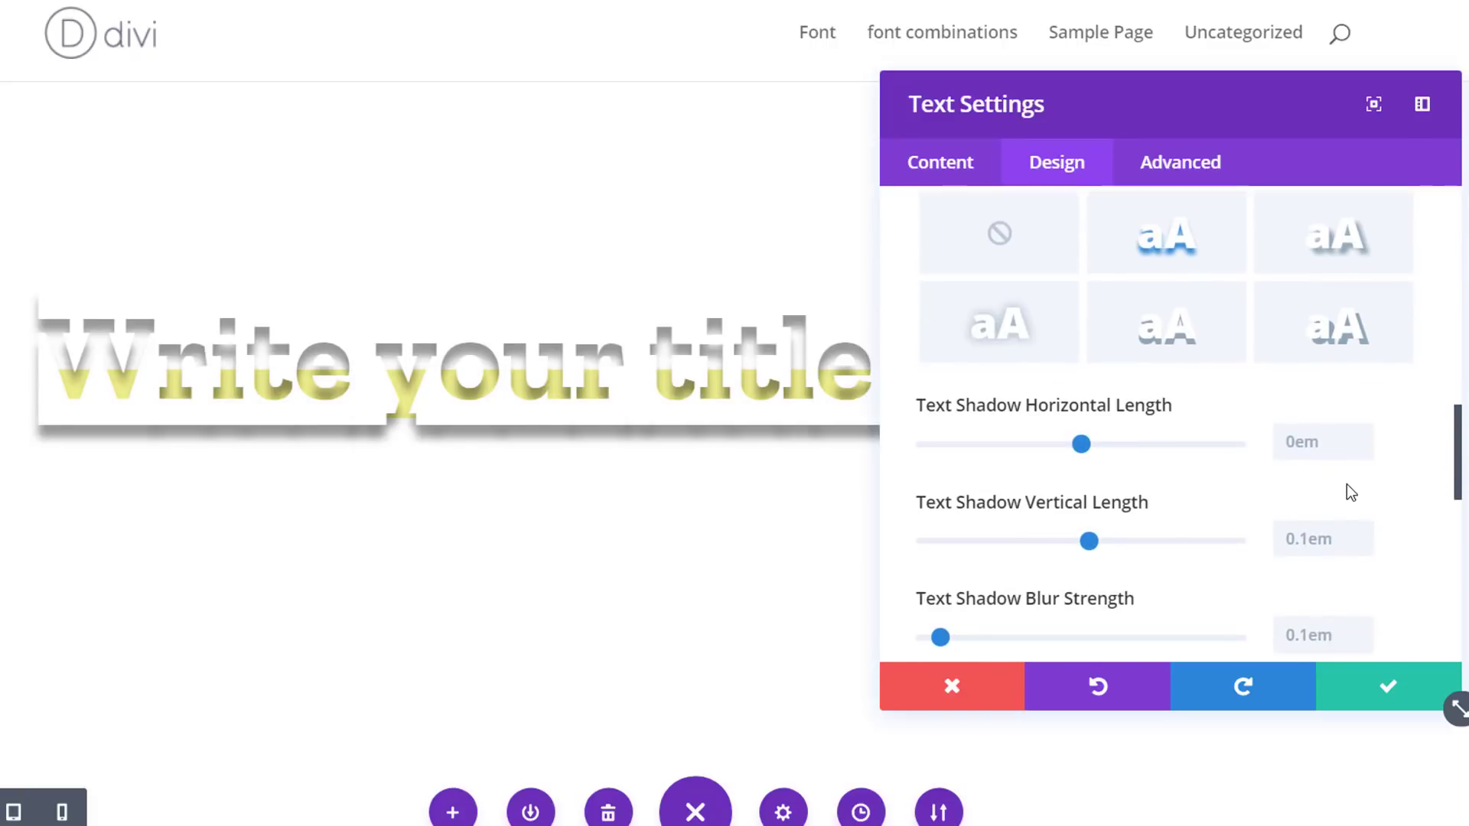
pyautogui.click(1329, 433)
pyautogui.click(1332, 542)
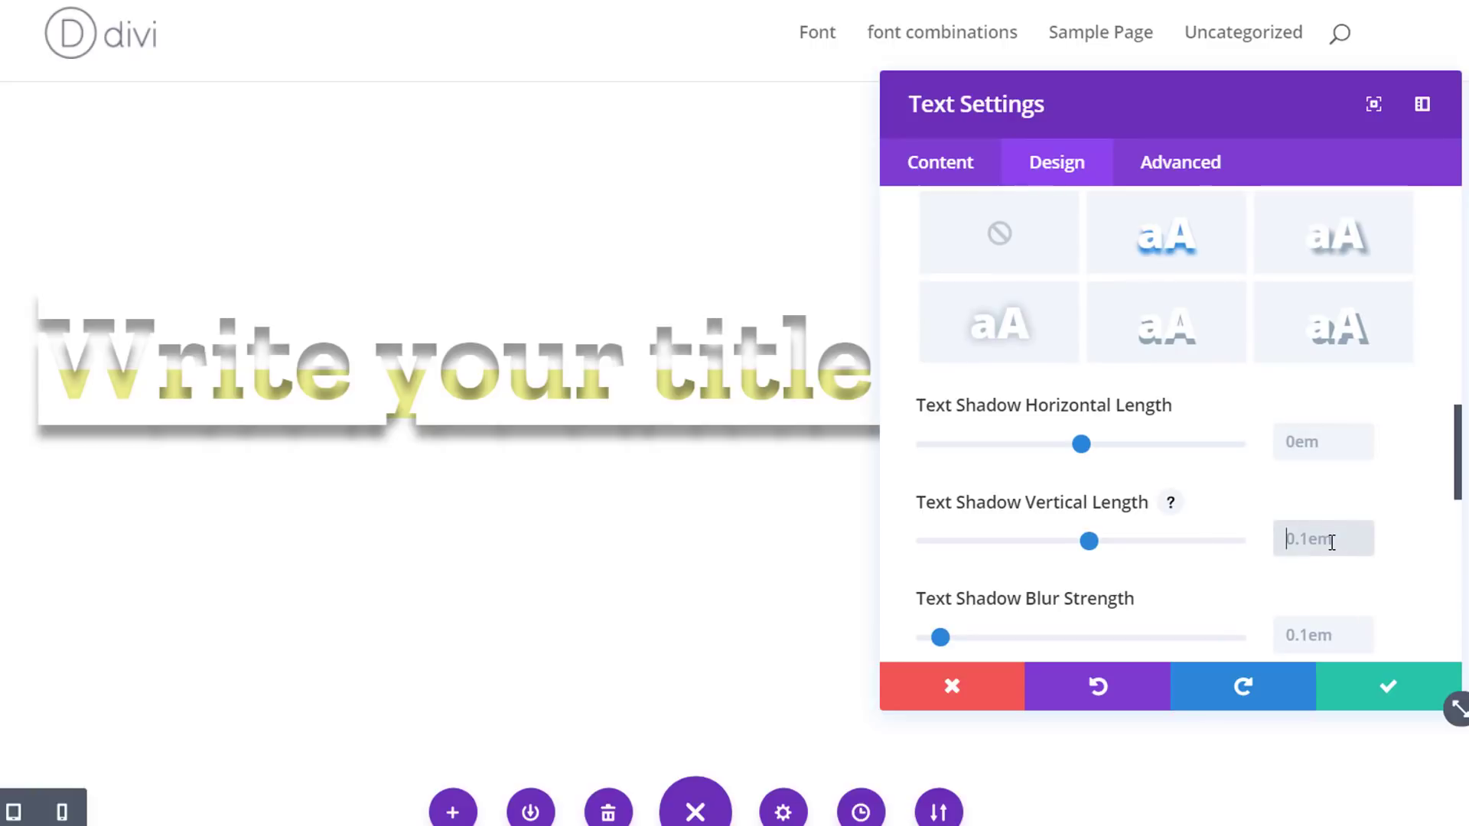
pyautogui.press('BackSpace')
pyautogui.press('BackSpace')
pyautogui.press('BackSpace')
pyautogui.press('BackSpace')
pyautogui.press('BackSpace')
pyautogui.write('0em')
pyautogui.click(1386, 511)
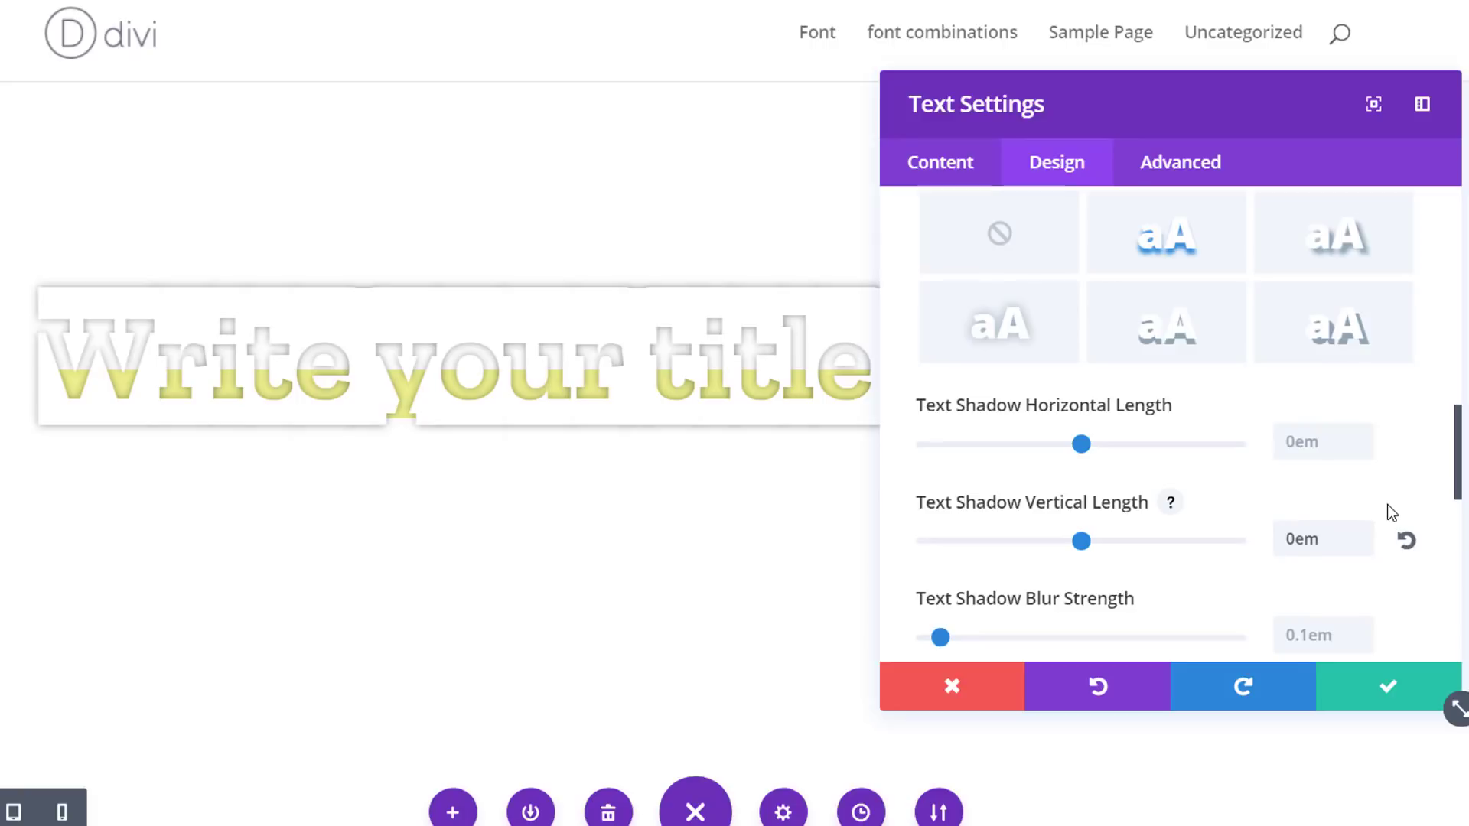
# - Set the title's text shadow blur strength to 0.06em
pyautogui.scroll(-2, 1388, 505)
pyautogui.click(1318, 520)
pyautogui.write('0')
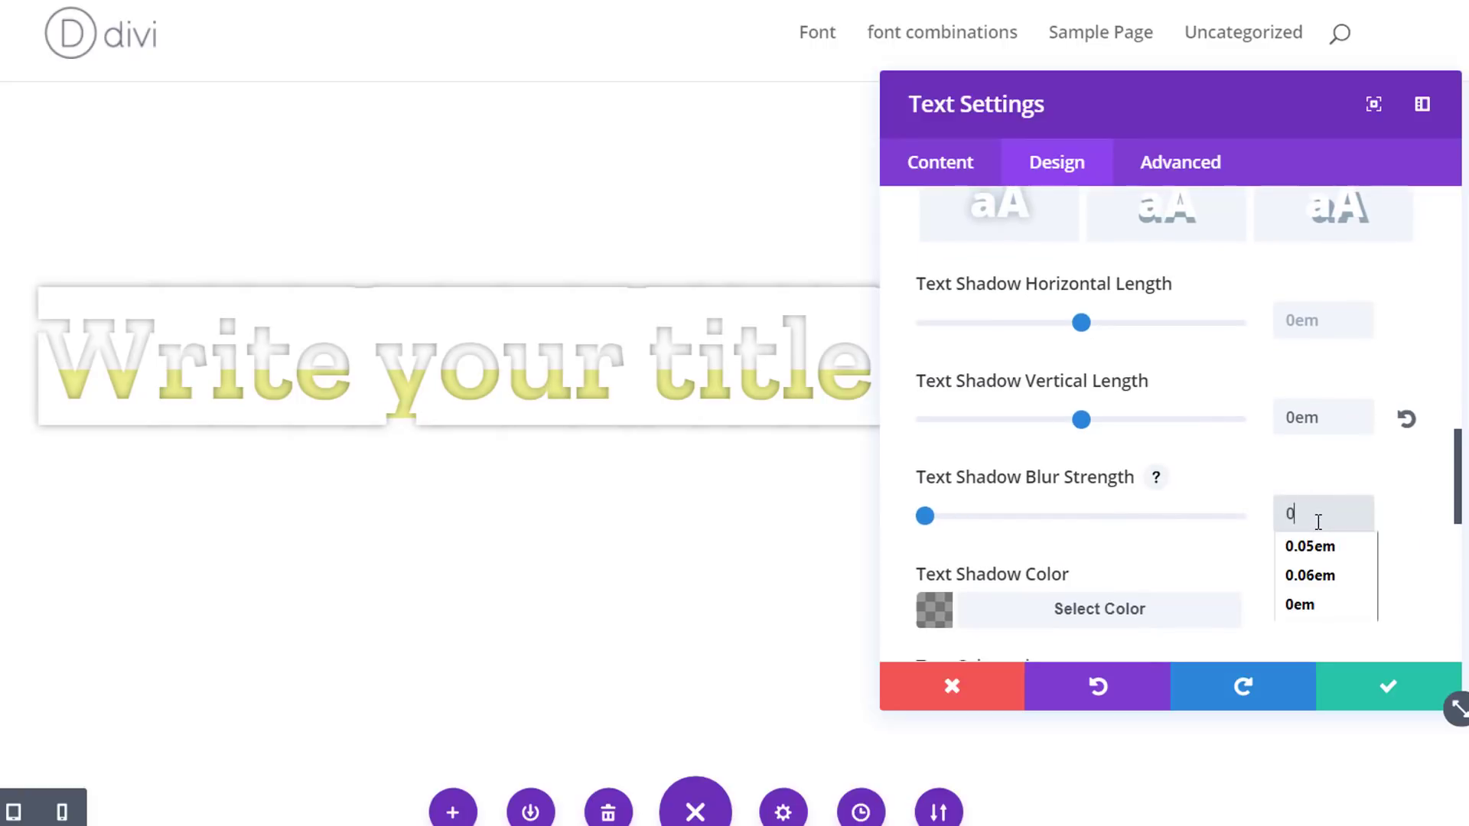
pyautogui.write('.06em')
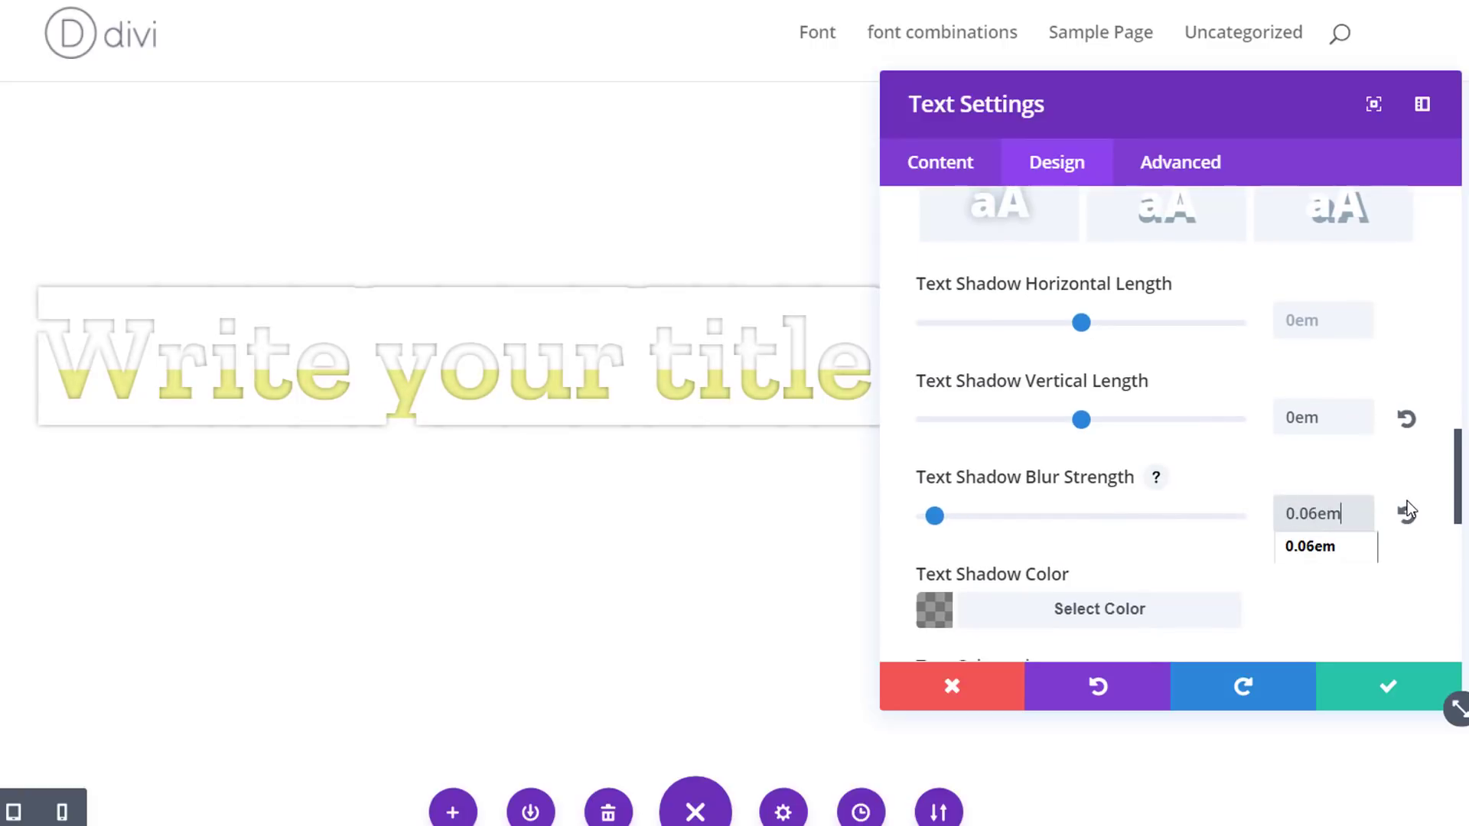
# - Change the title's text shadow color to fully opaque black (#000000)
pyautogui.scroll(-2, 1155, 540)
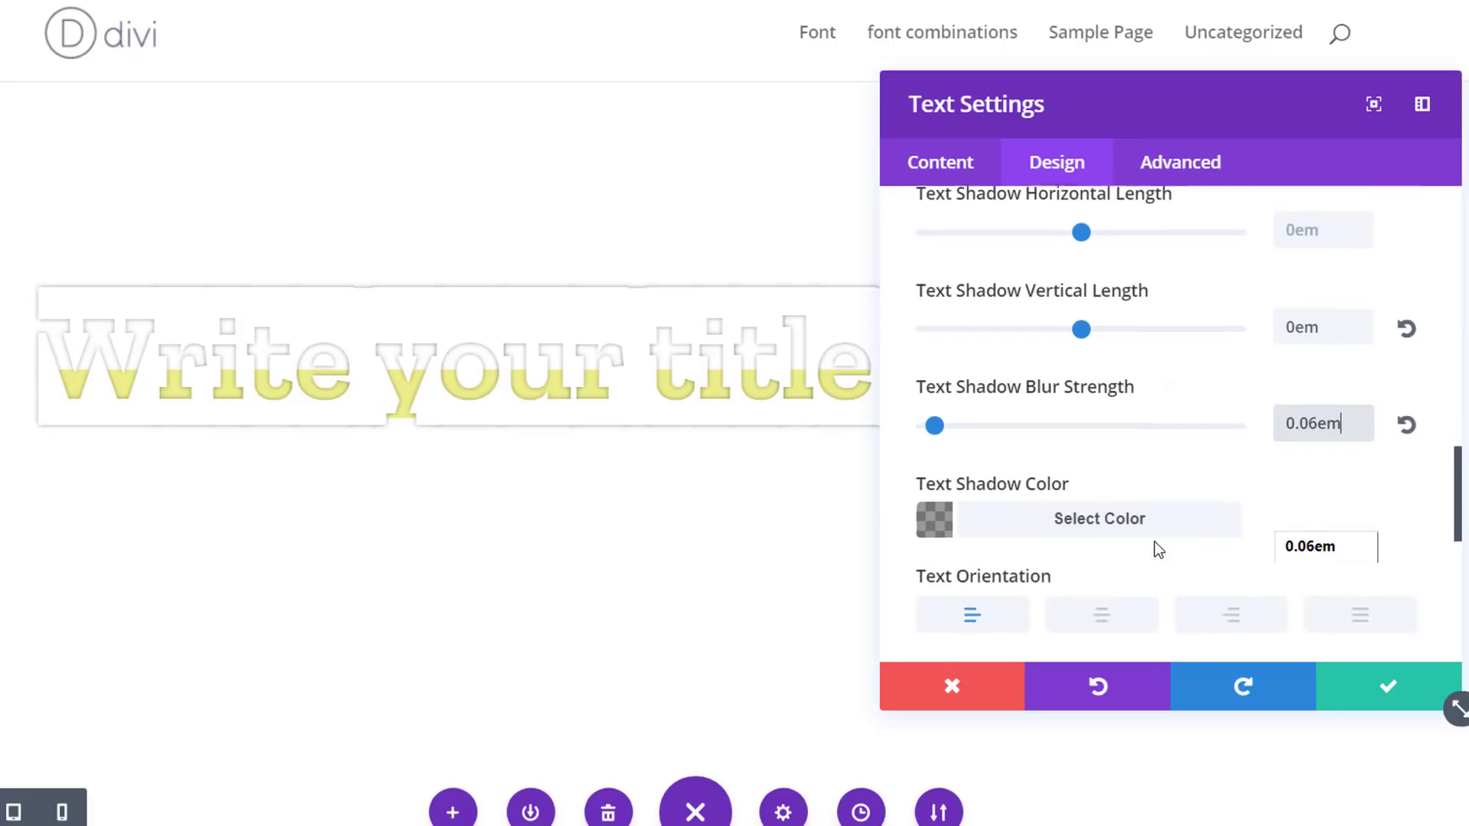
pyautogui.click(1123, 490)
pyautogui.scroll(-2, 1125, 551)
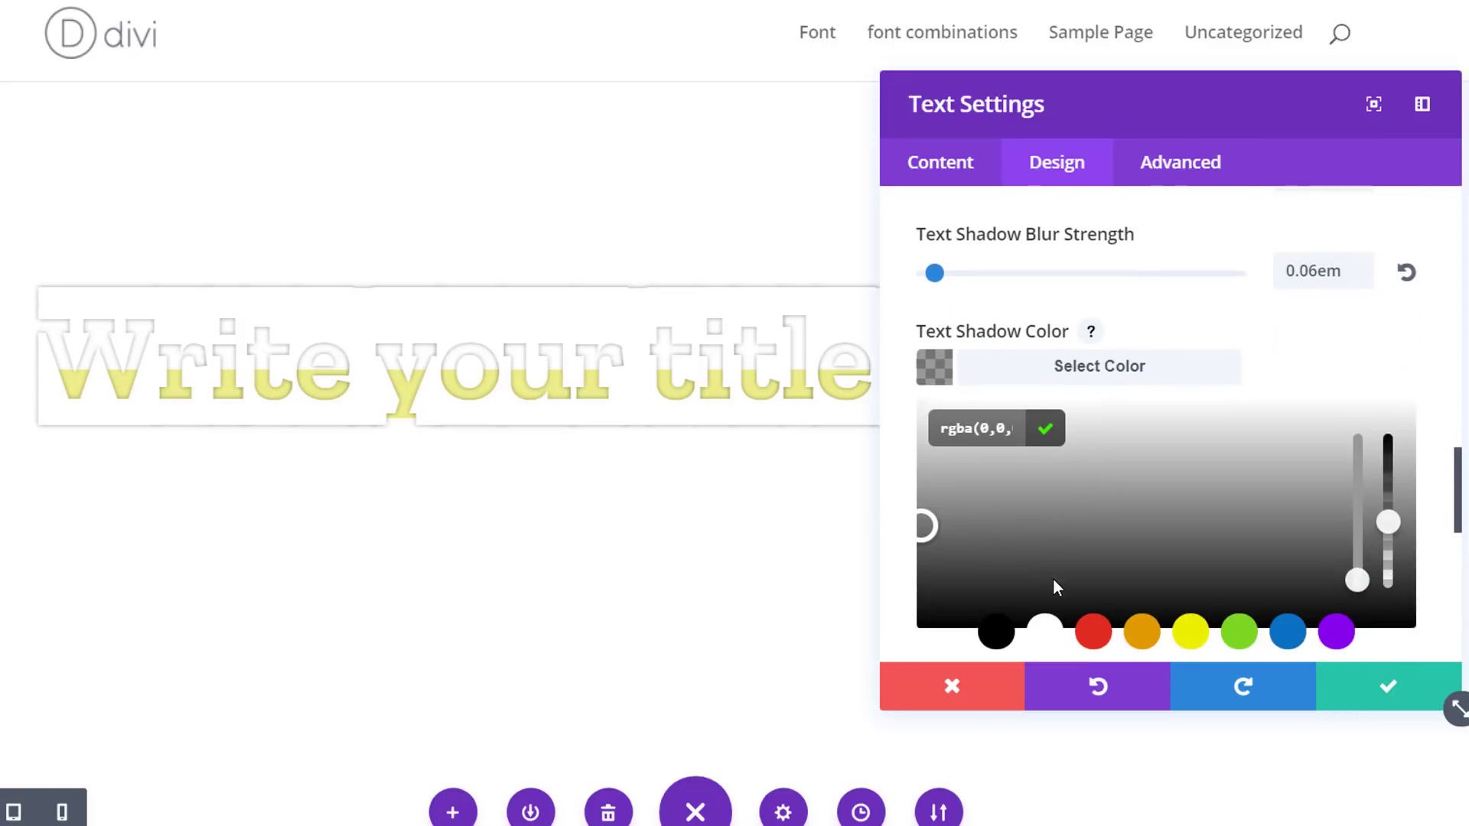
pyautogui.scroll(-2, 1055, 585)
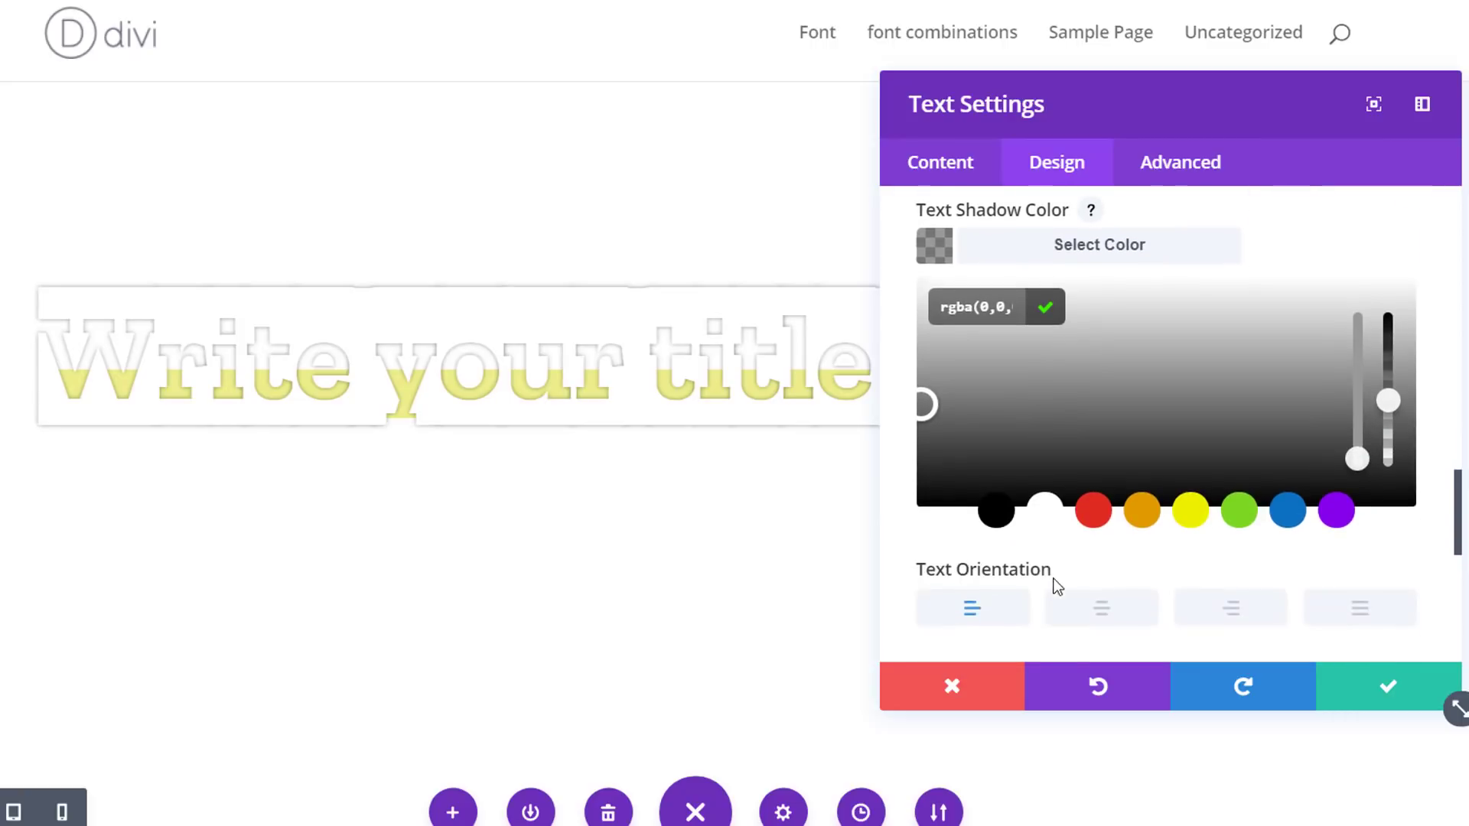
pyautogui.click(1003, 513)
pyautogui.moveTo(1391, 405); pyautogui.dragTo(1390, 311)
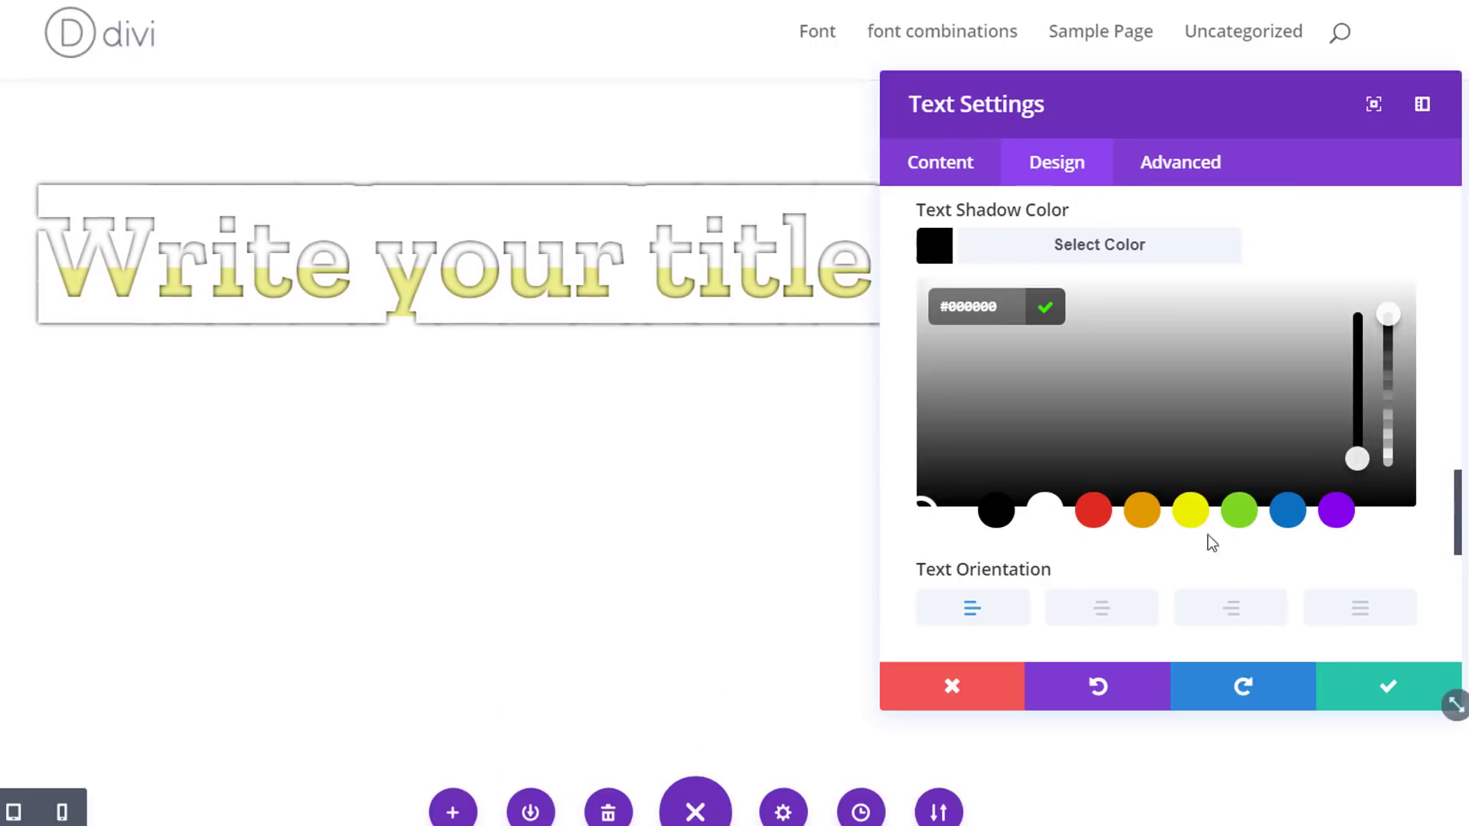
# - Center the title's text orientation and save the text module settings
pyautogui.click(1102, 604)
pyautogui.scroll(3, 724, 252)
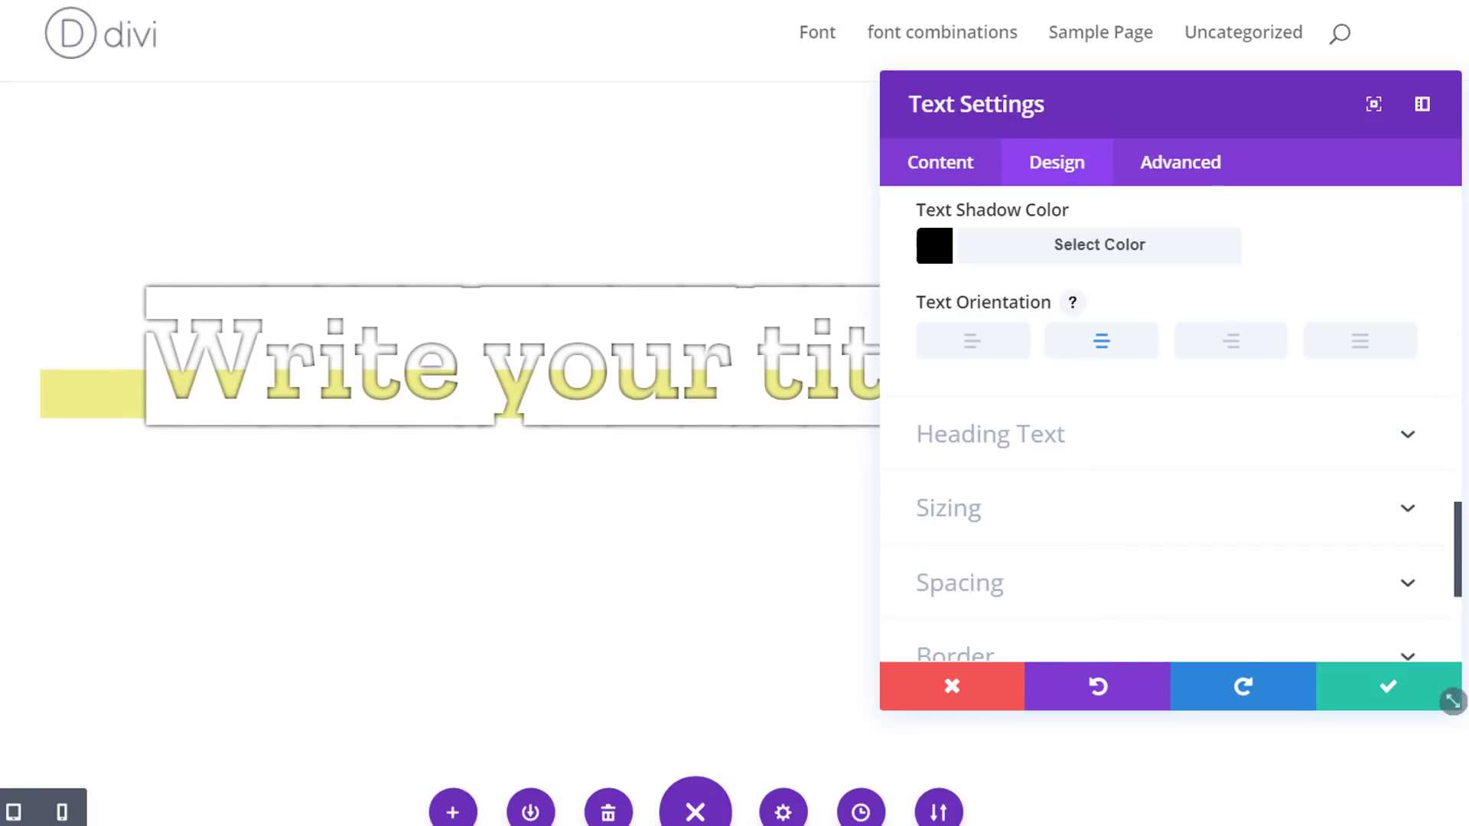
pyautogui.click(1409, 707)
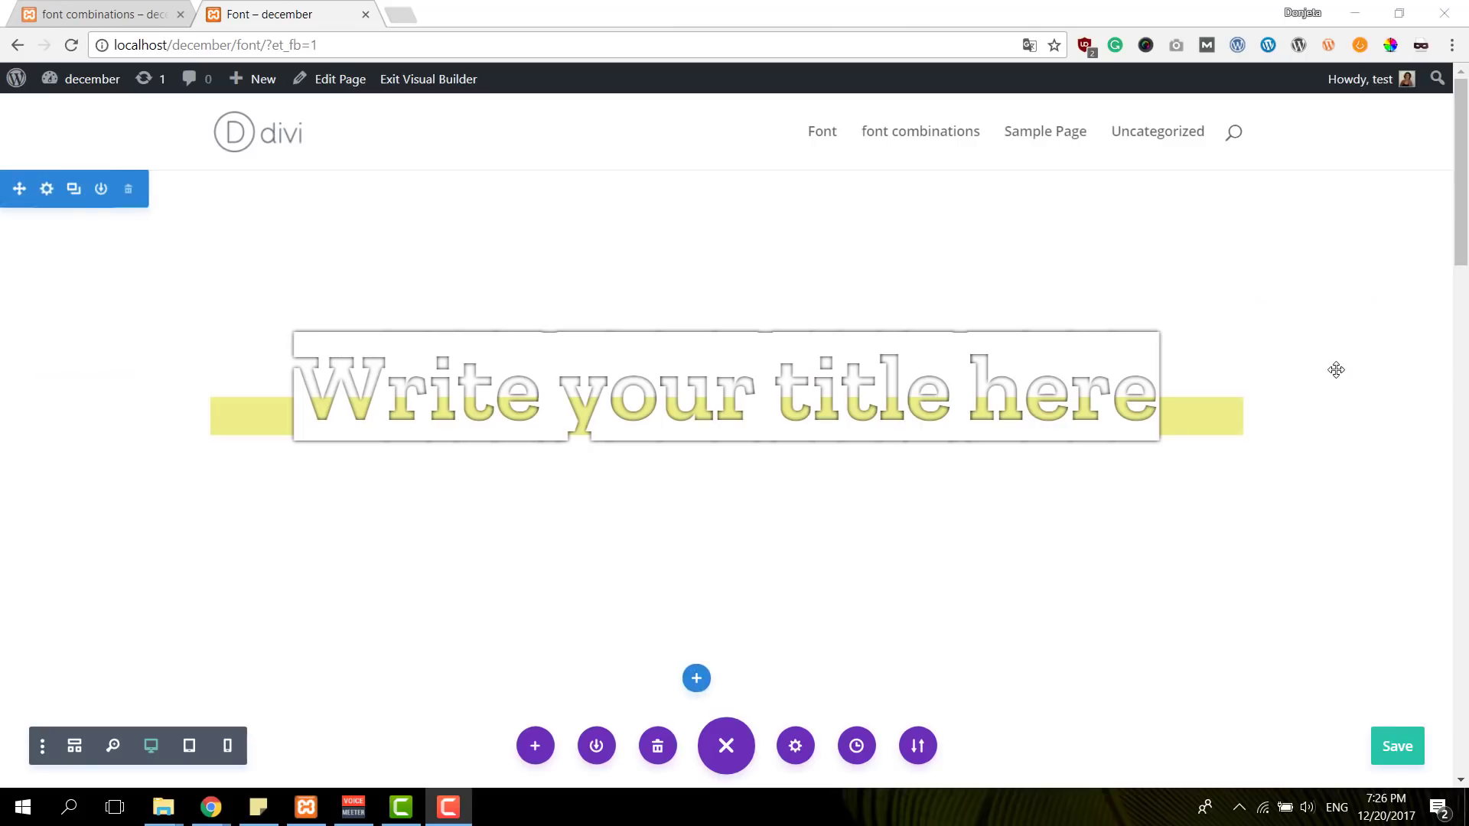
# - Open the design settings of the unstyled title module further down the page and set its text font to Sofia
pyautogui.scroll(-4, 1336, 370)
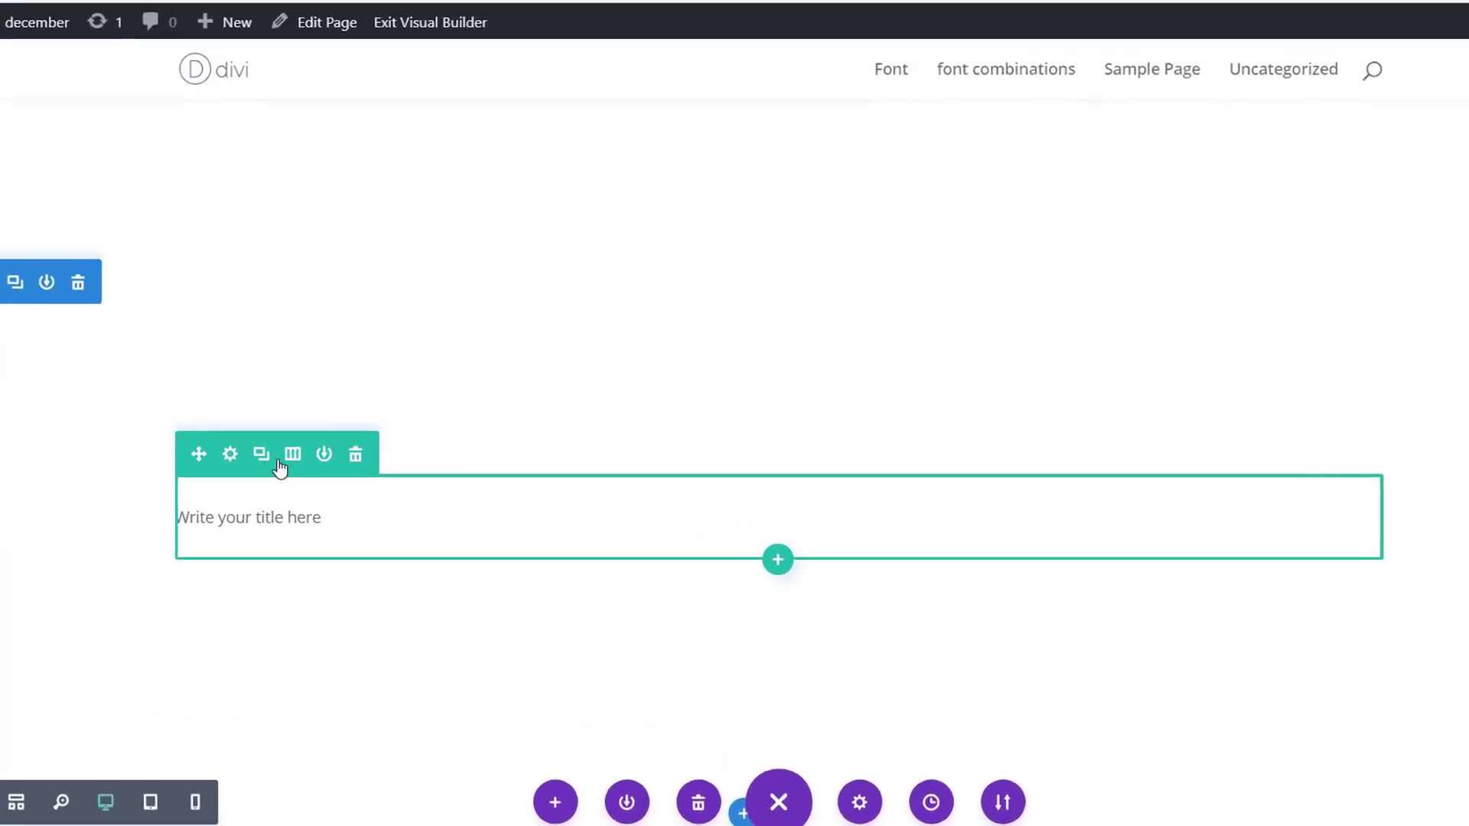
pyautogui.click(289, 457)
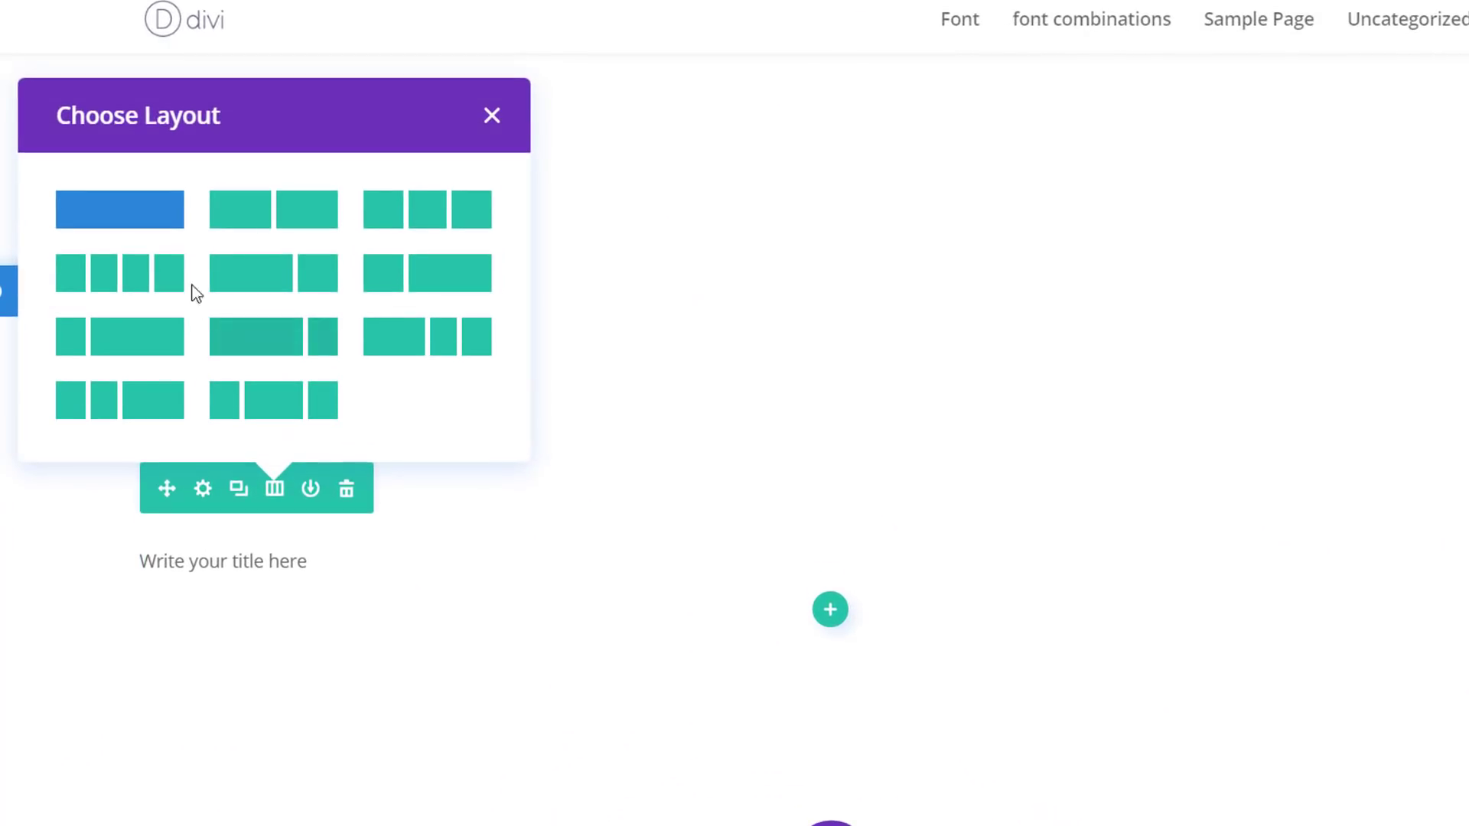
pyautogui.click(508, 120)
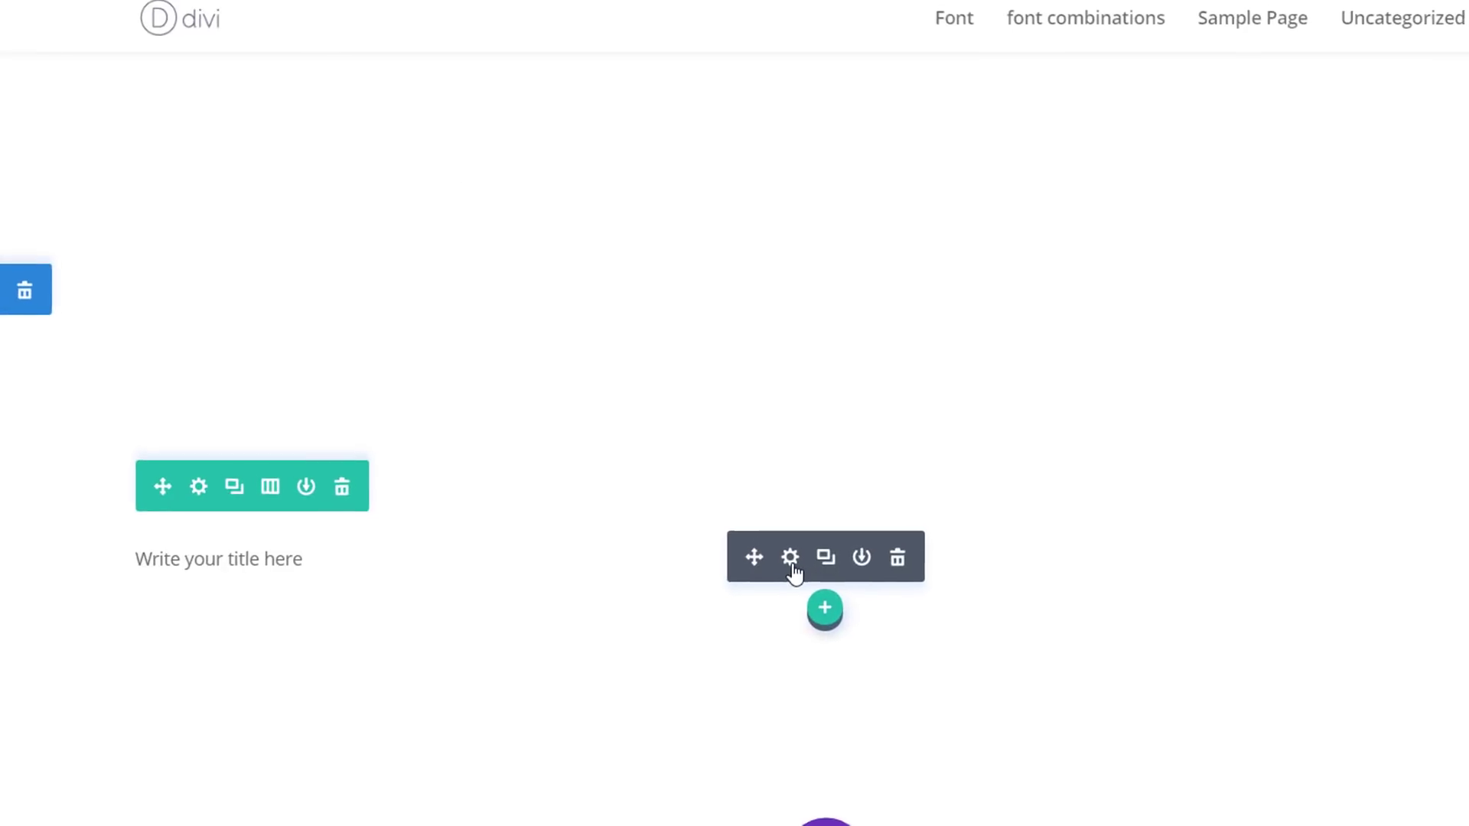
pyautogui.click(796, 560)
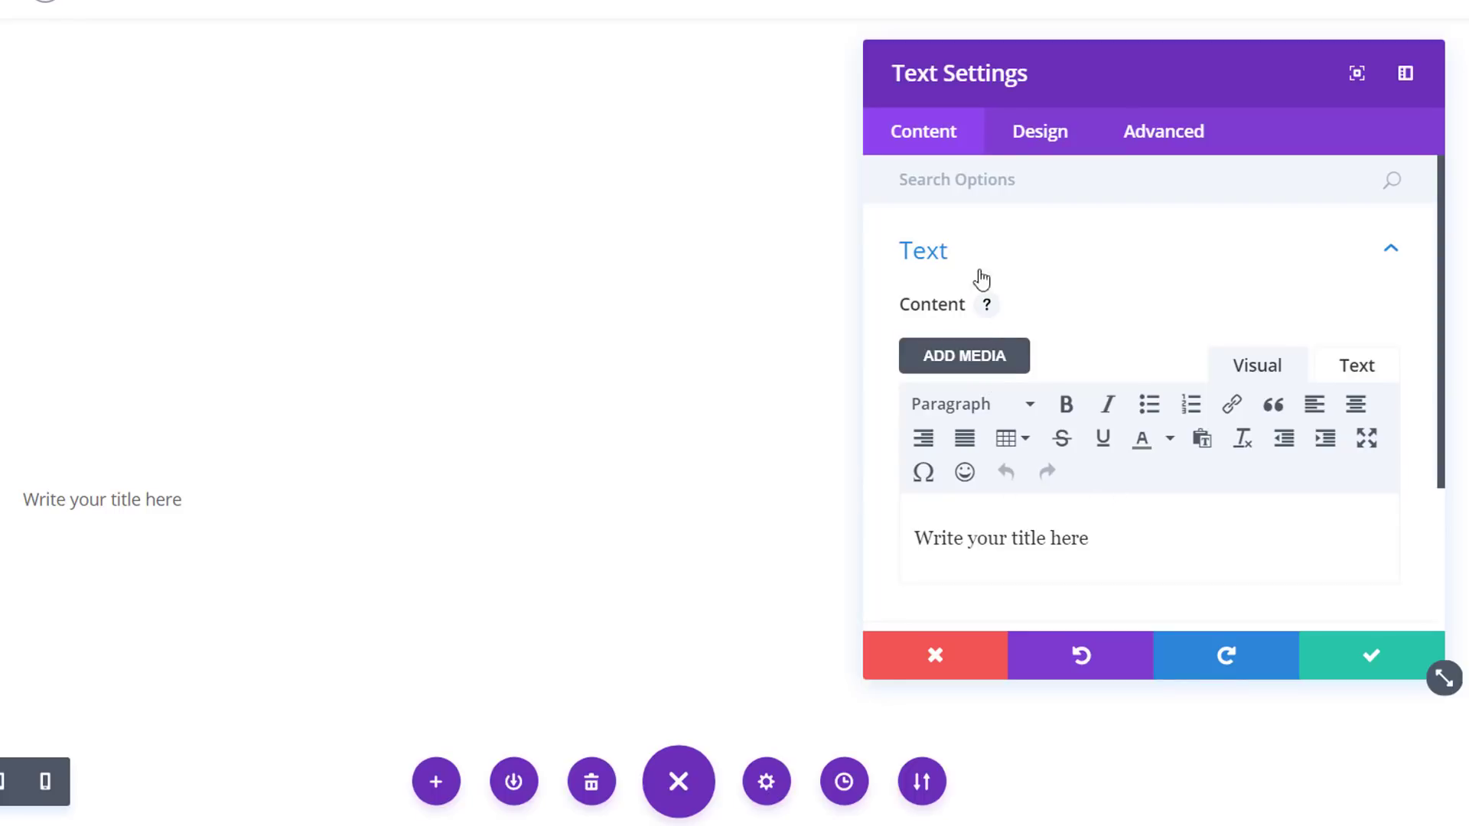
pyautogui.click(1037, 131)
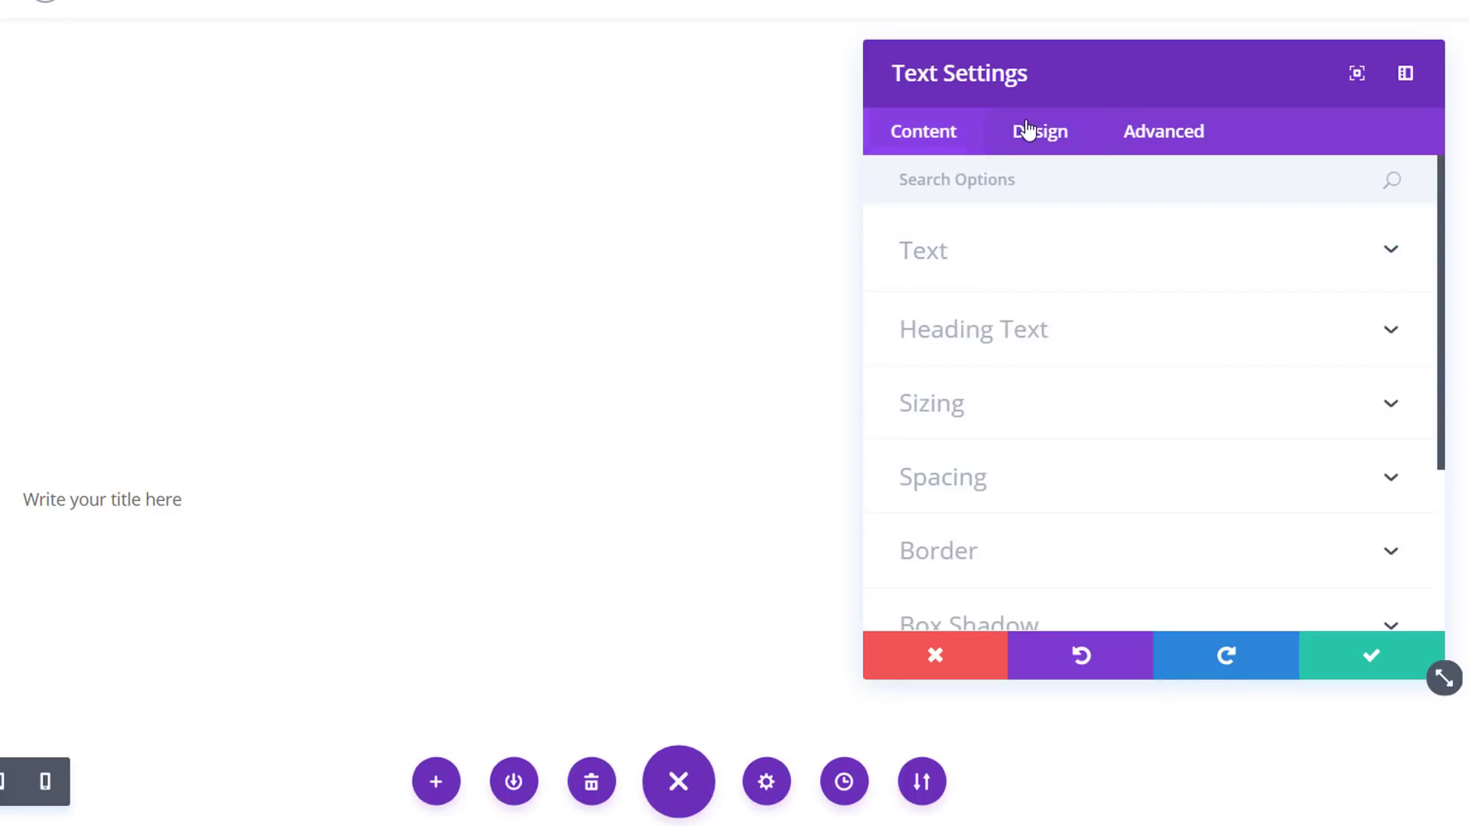
pyautogui.click(1034, 251)
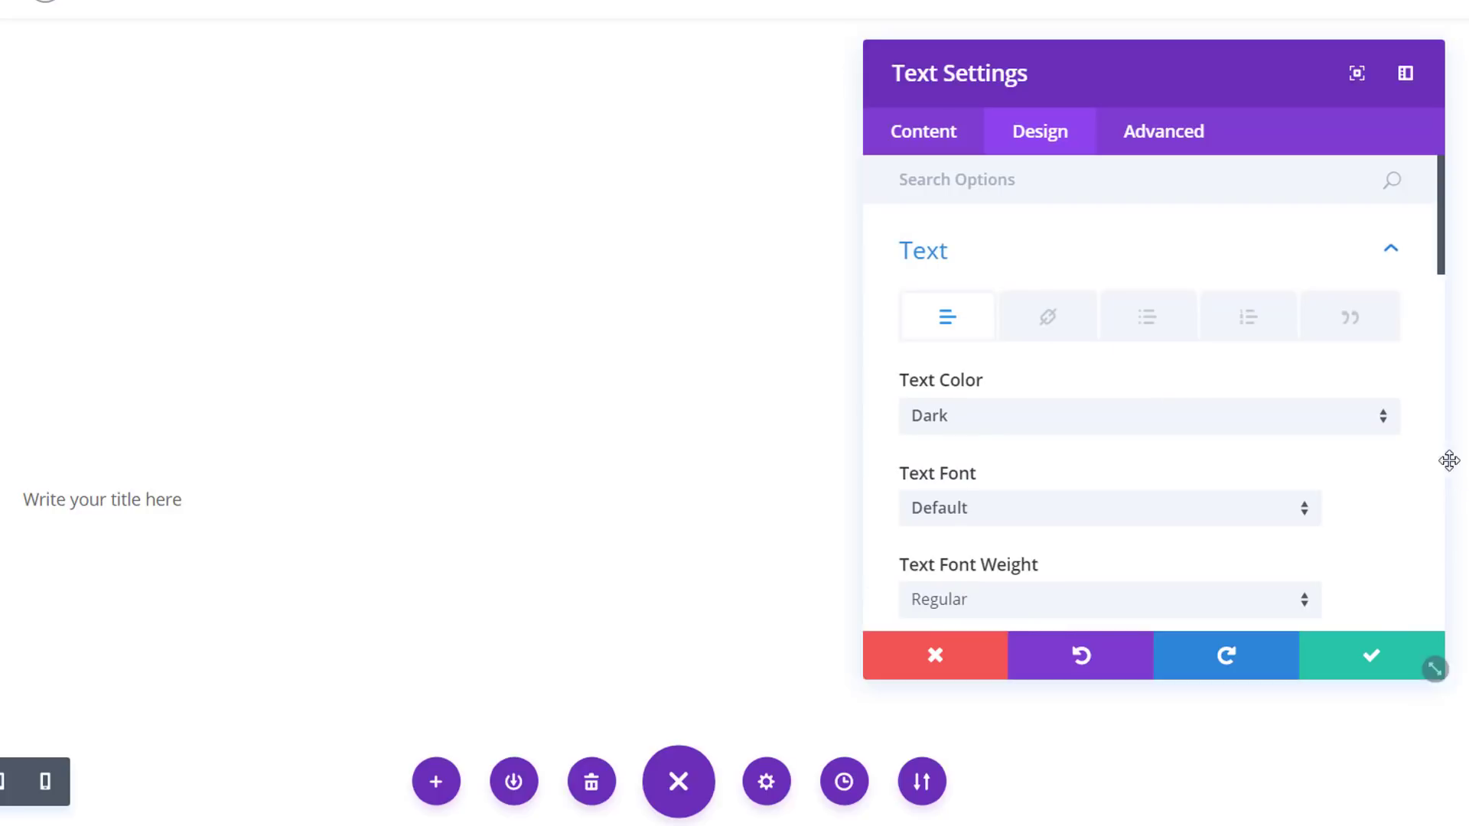
pyautogui.scroll(-3, 1326, 444)
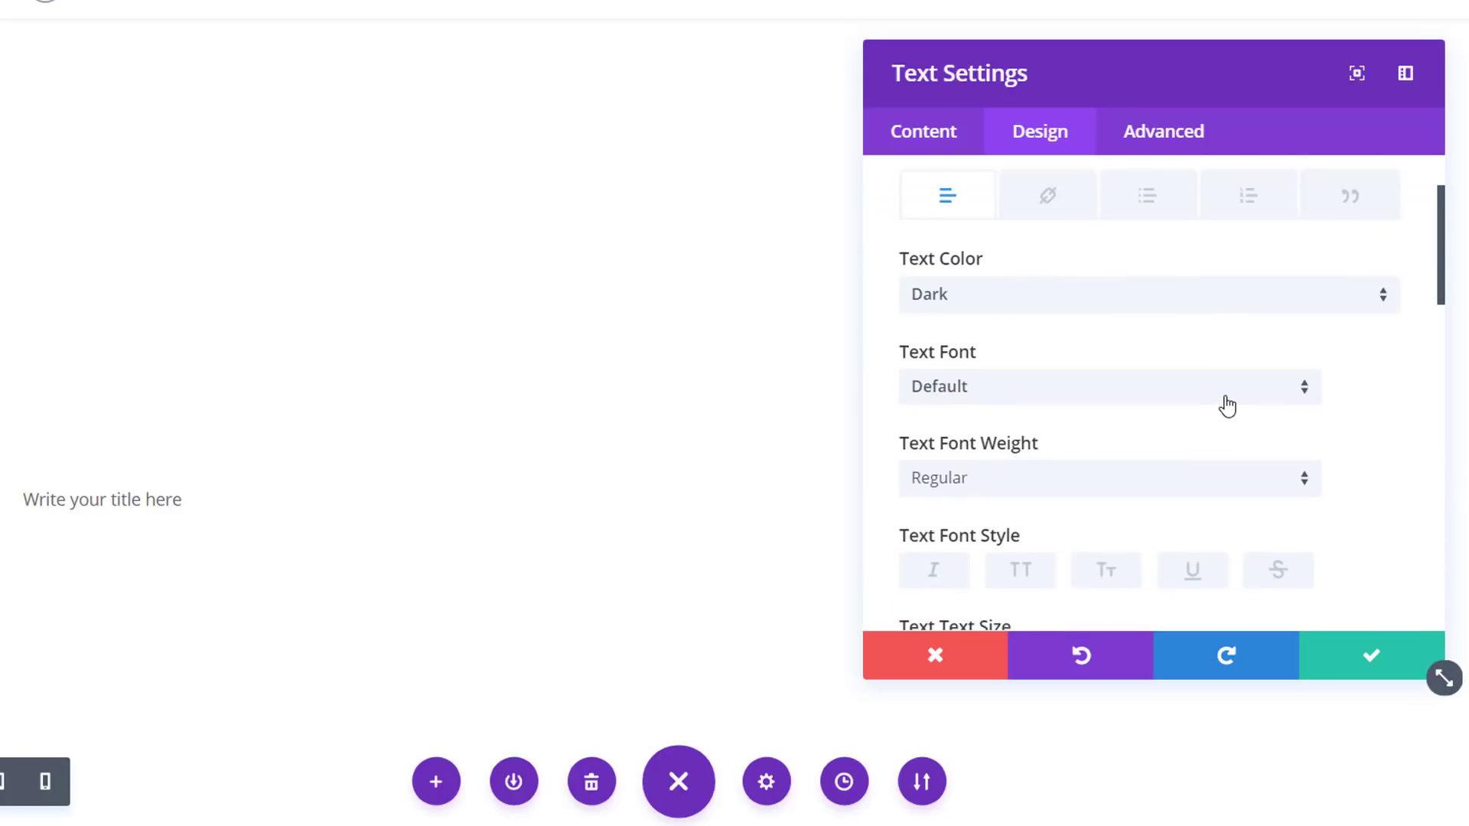
pyautogui.click(1225, 398)
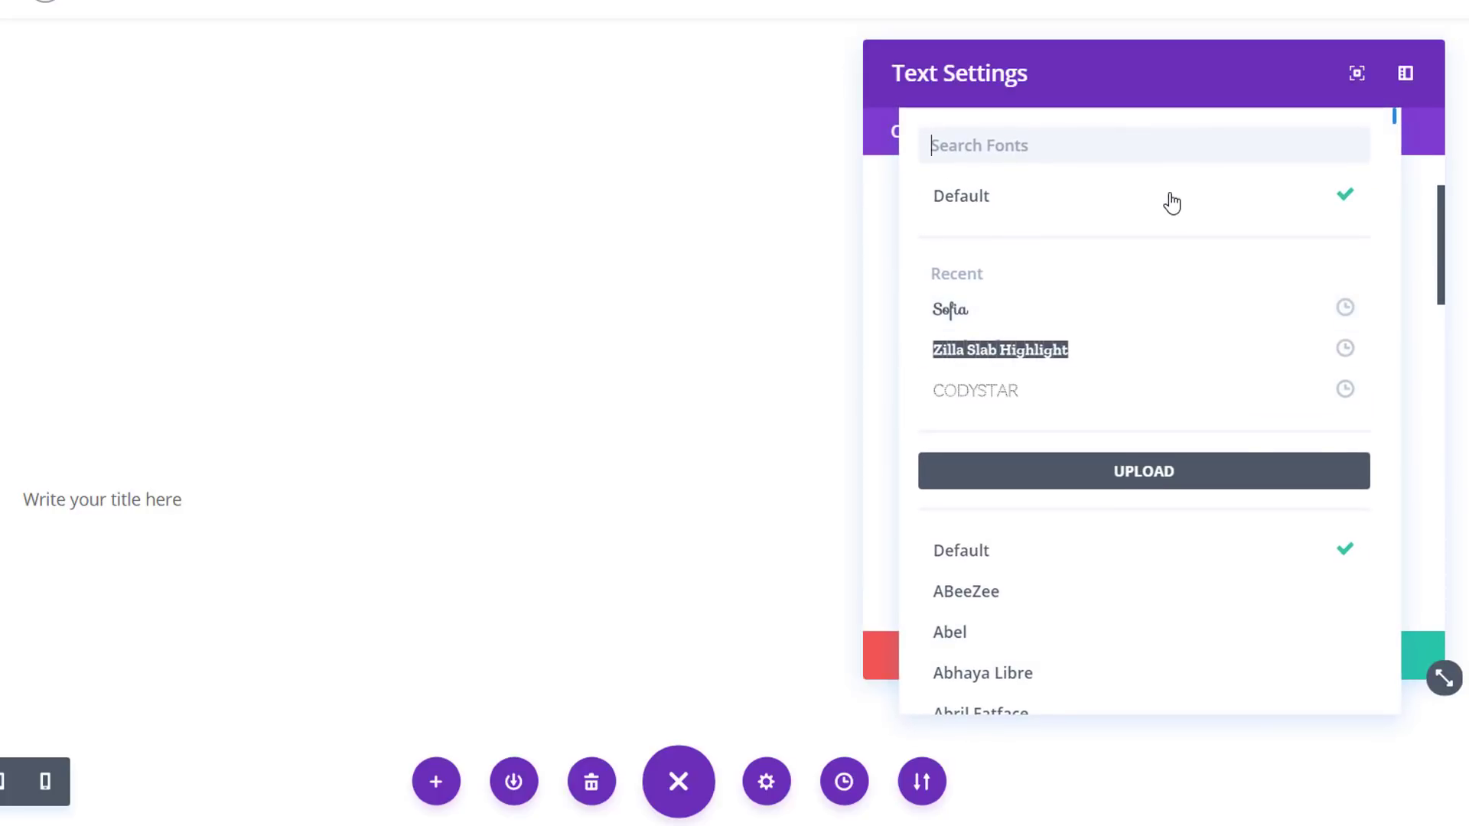
pyautogui.write('Sofia')
pyautogui.press('Down')
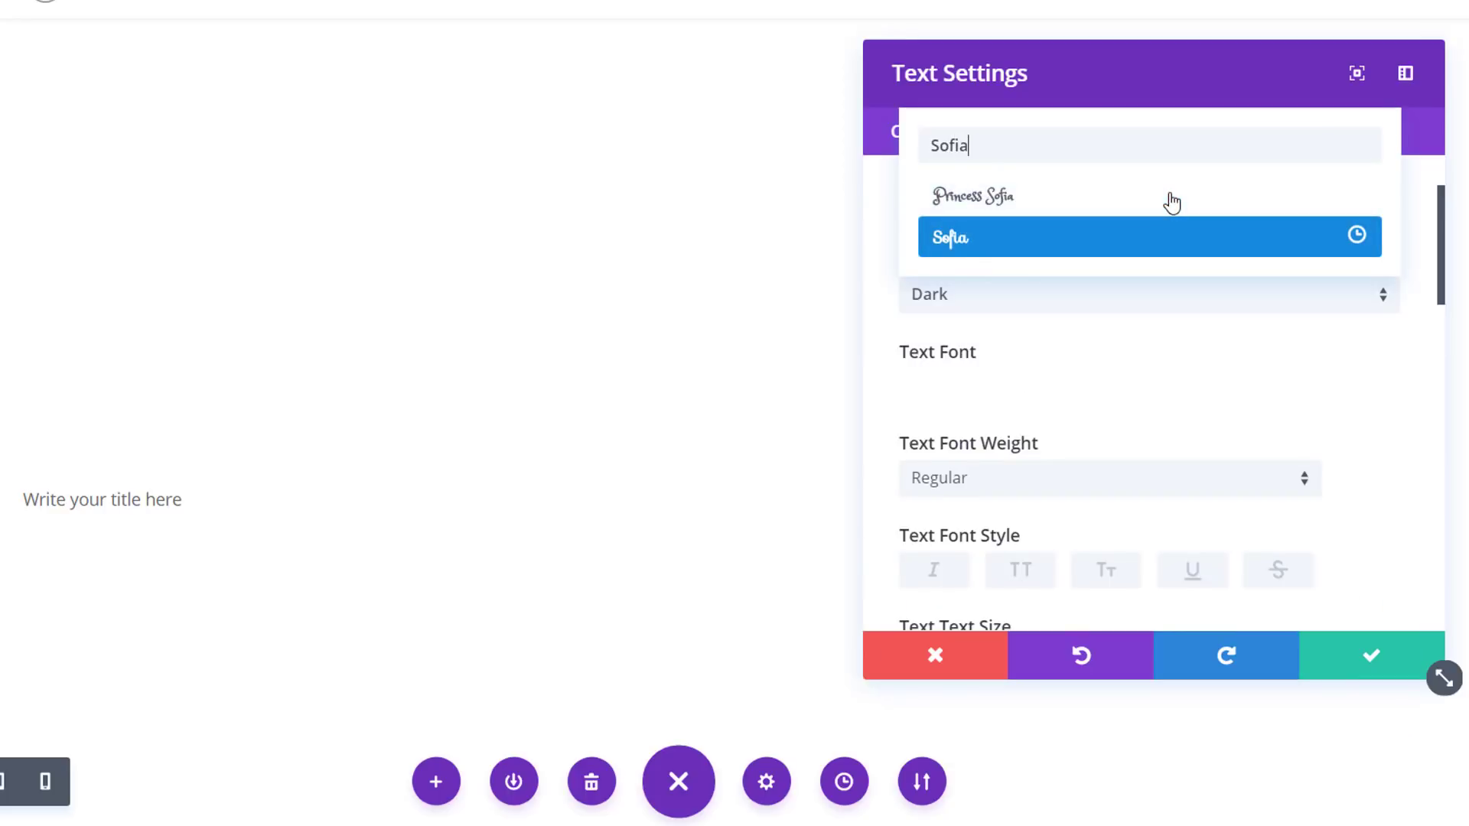
pyautogui.press('Return')
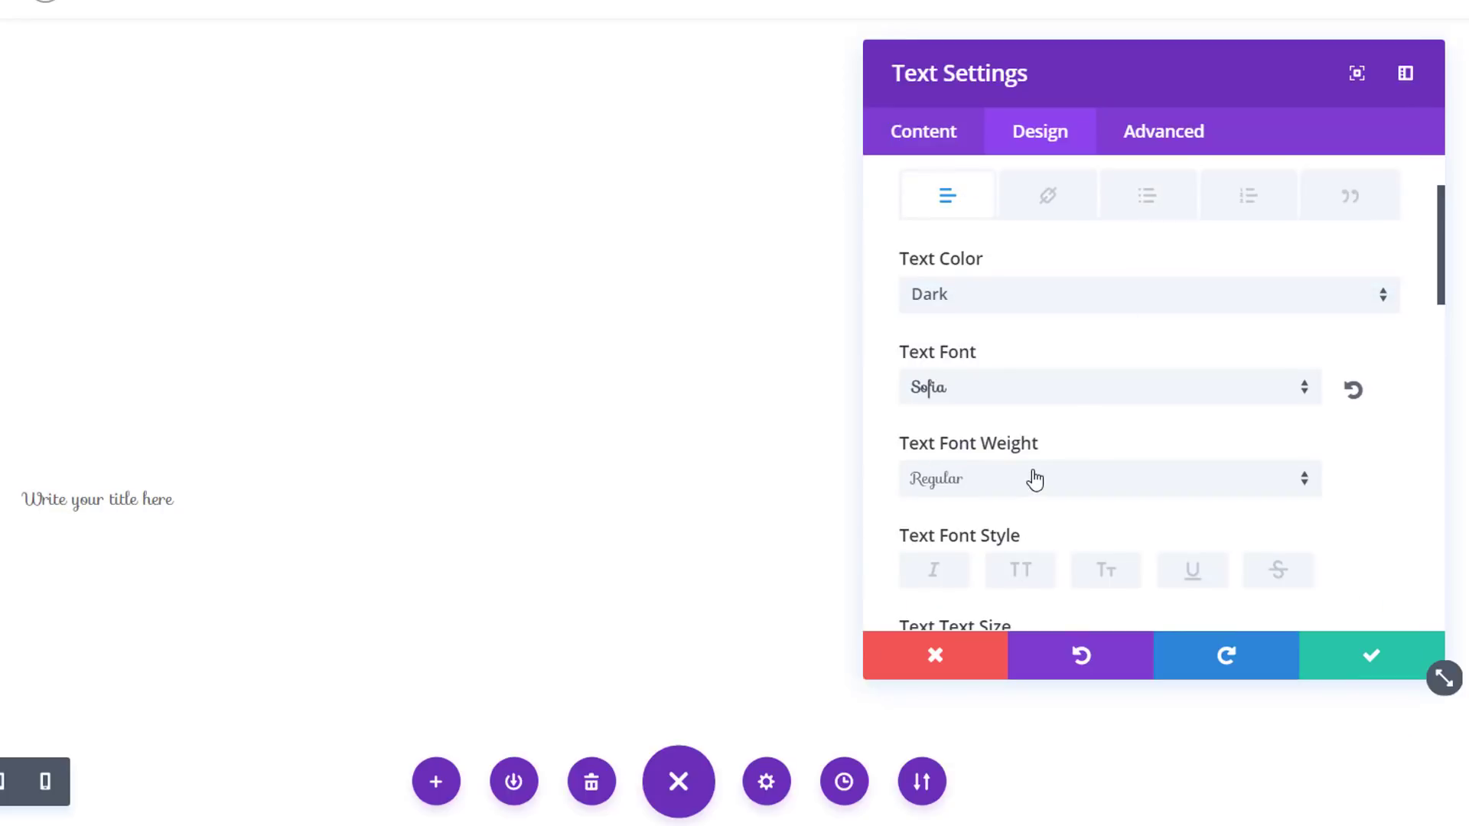
# - Apply the underline font style to the Sofia title with a mostly transparent purple underline color
pyautogui.scroll(-2, 1055, 430)
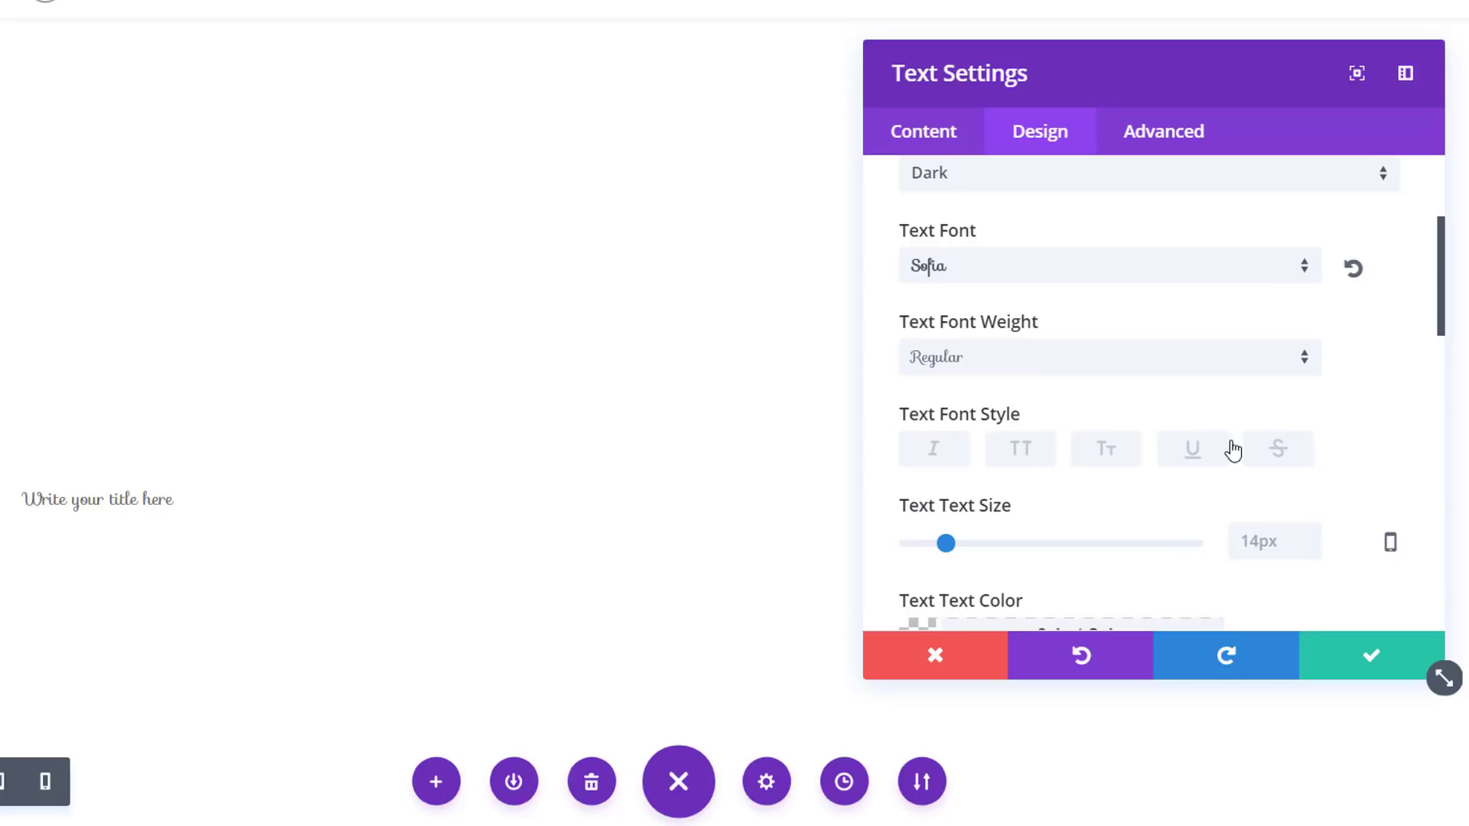
pyautogui.click(1207, 463)
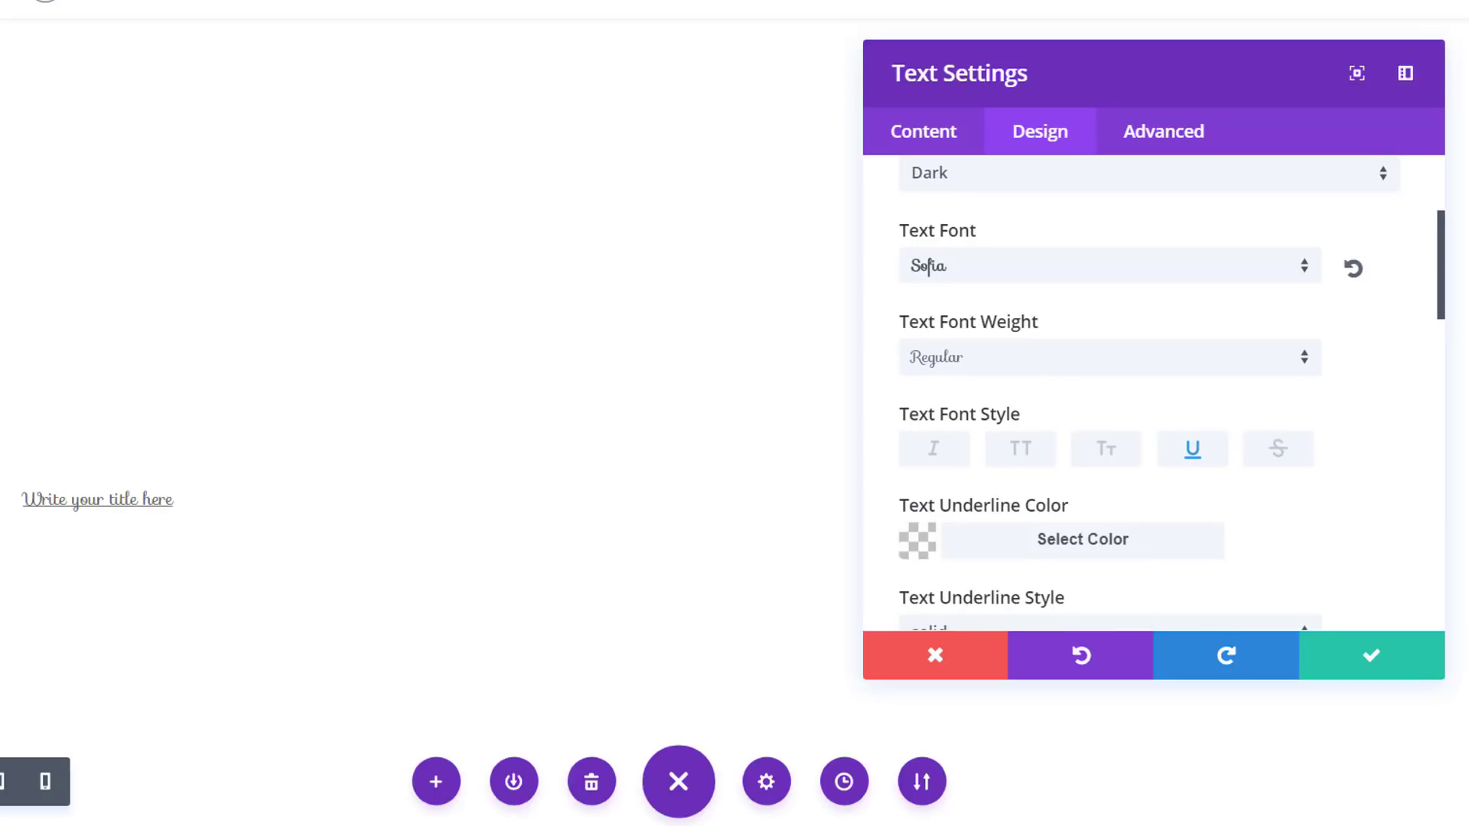
pyautogui.click(1109, 549)
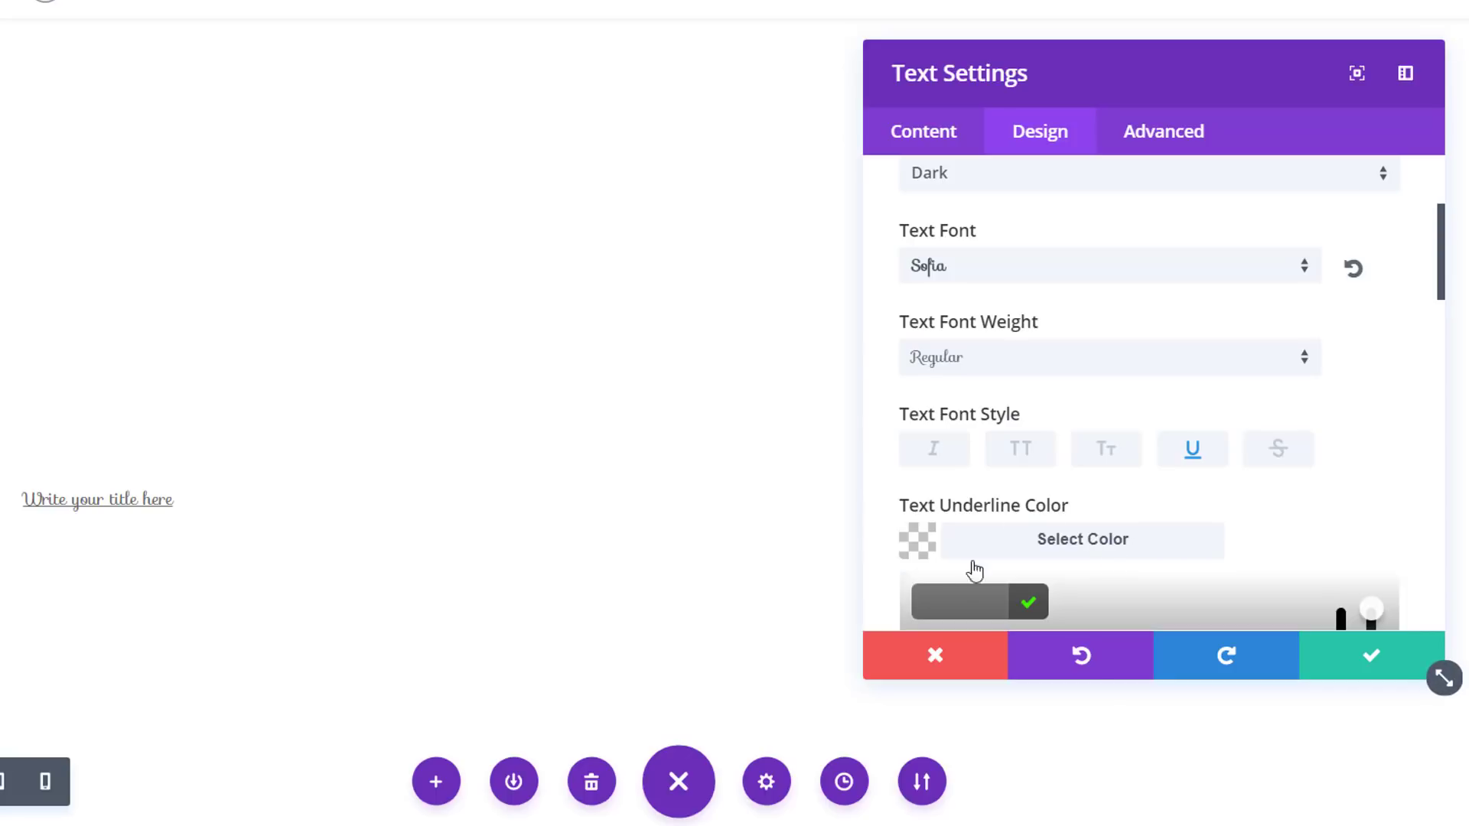
pyautogui.scroll(-3, 1311, 525)
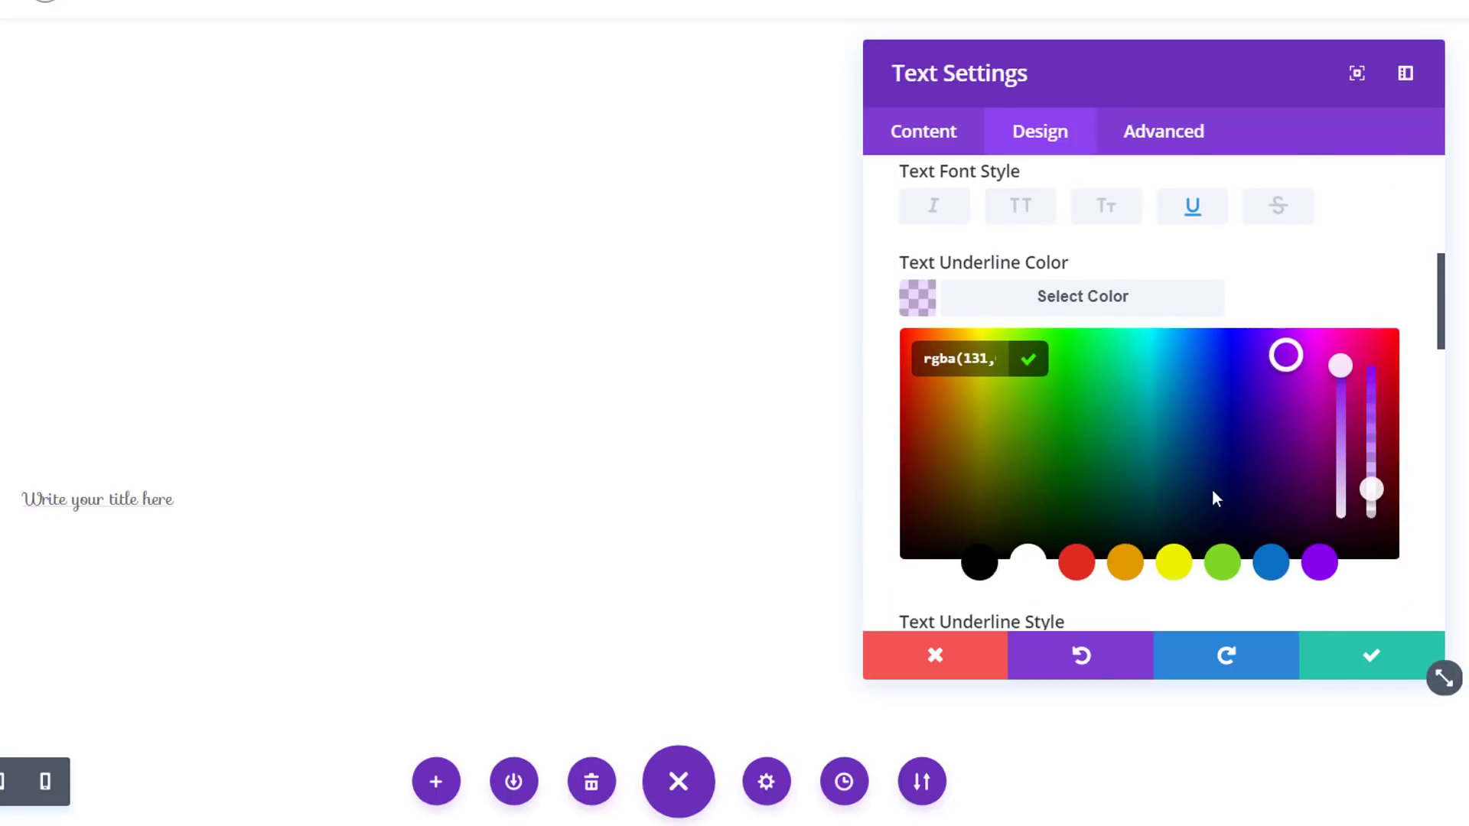
# - Set the Sofia title's underline style to wavy
pyautogui.scroll(-3, 995, 306)
pyautogui.scroll(-3, 1254, 459)
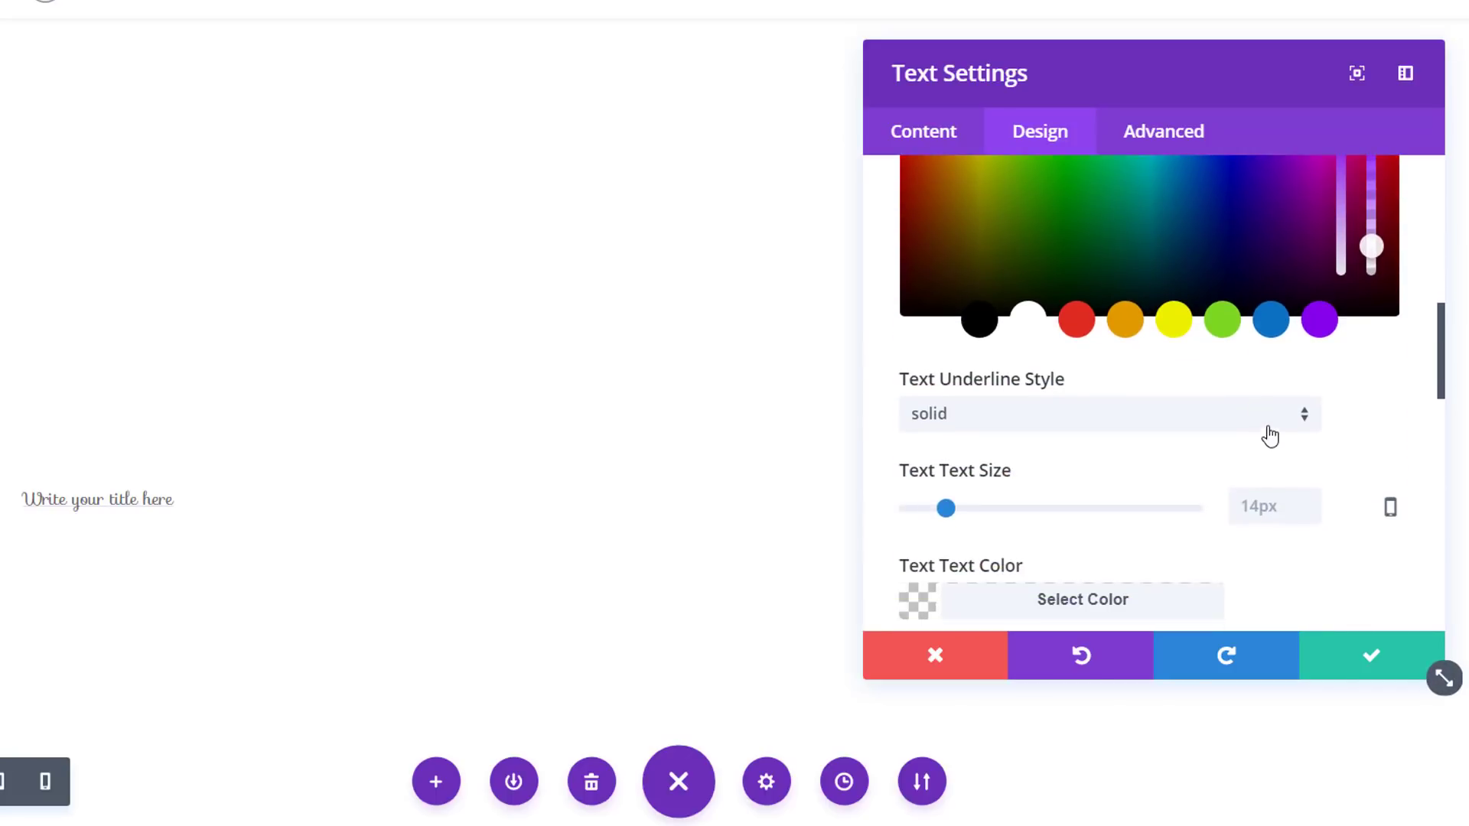
pyautogui.click(1266, 426)
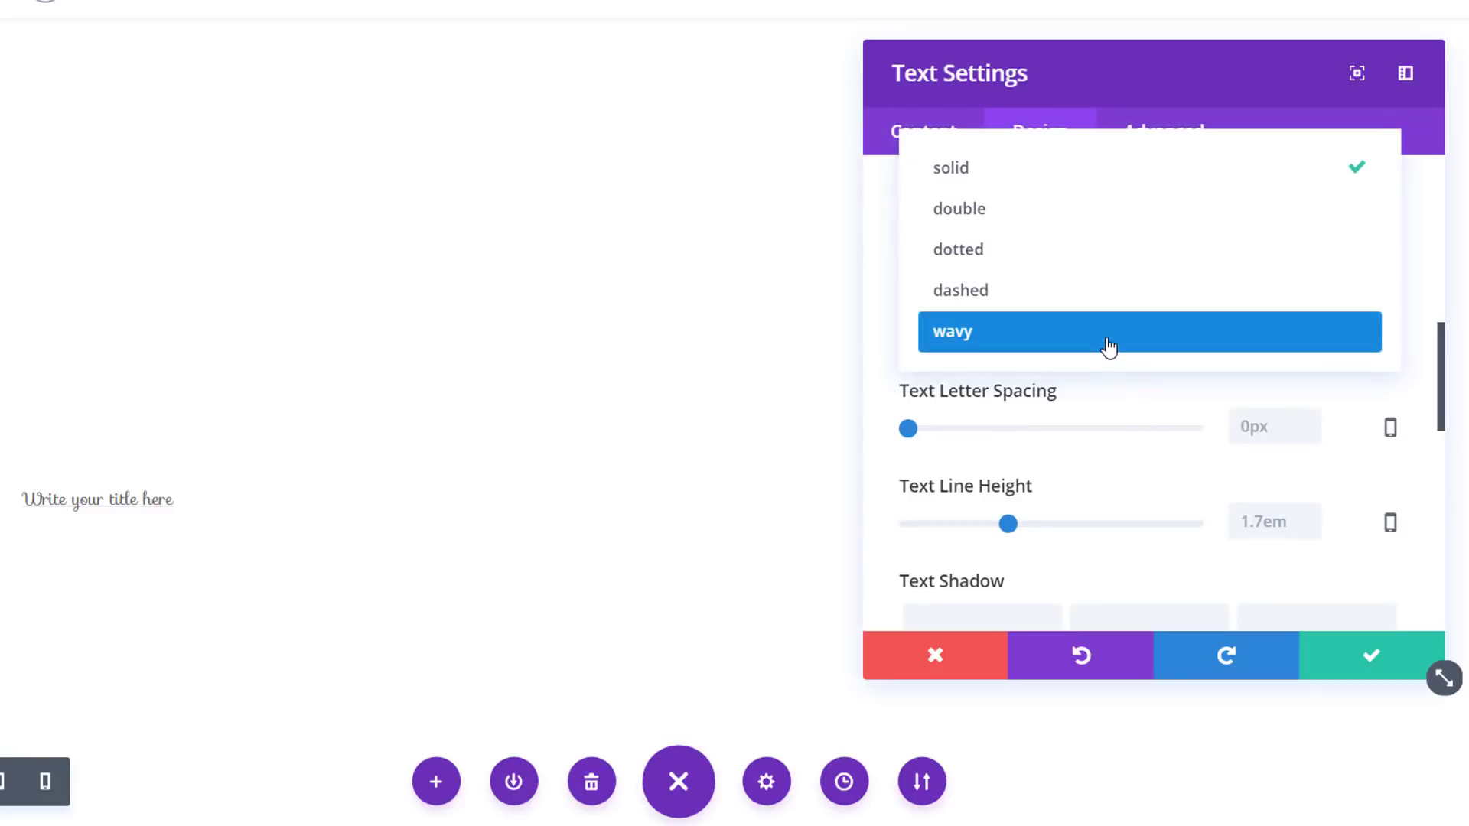
pyautogui.click(1109, 347)
# - Enable per-device text sizes for the Sofia title and set its desktop size to 78px
pyautogui.scroll(-2, 1258, 386)
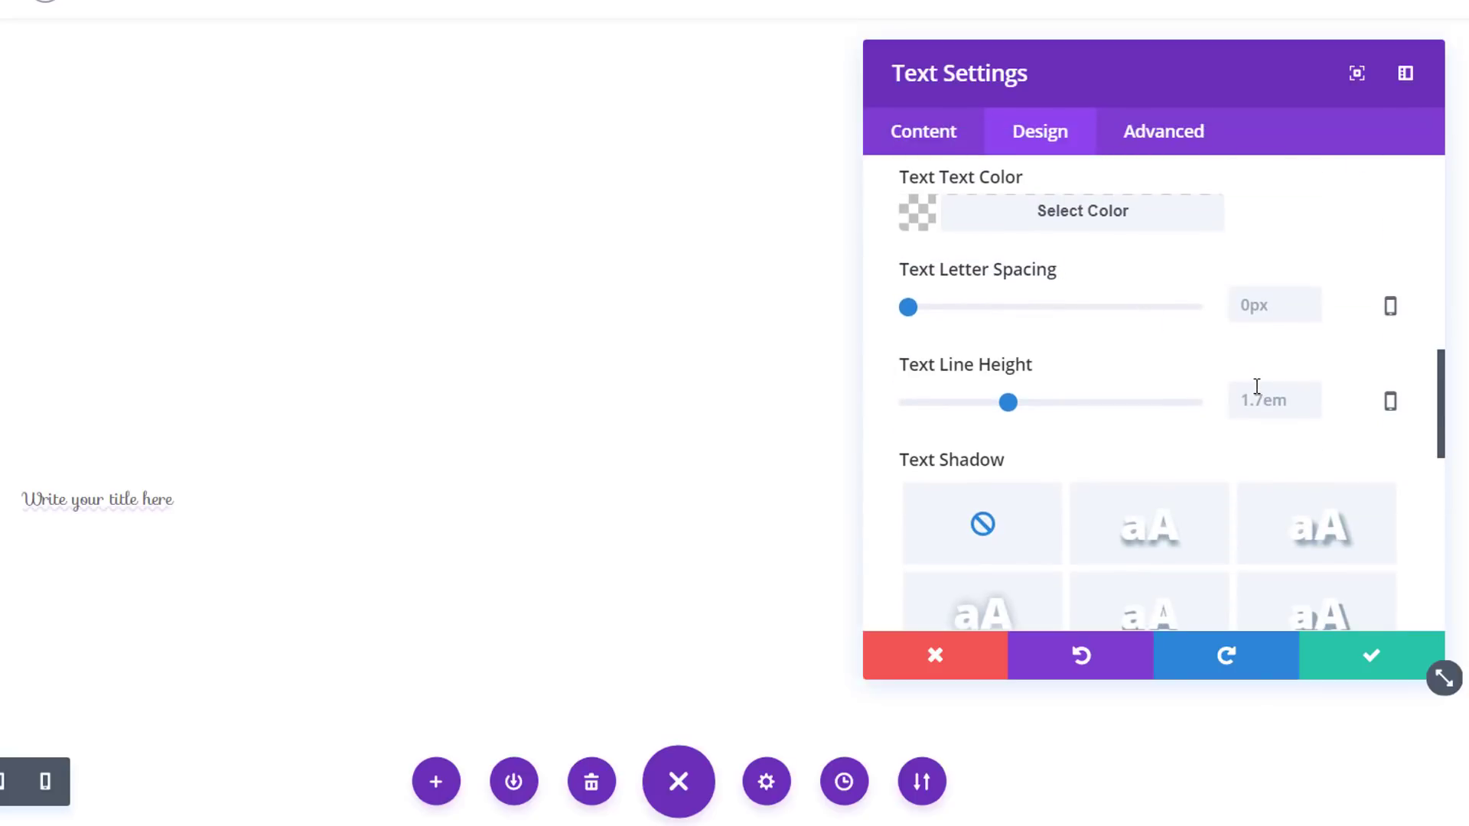
pyautogui.scroll(2, 1256, 387)
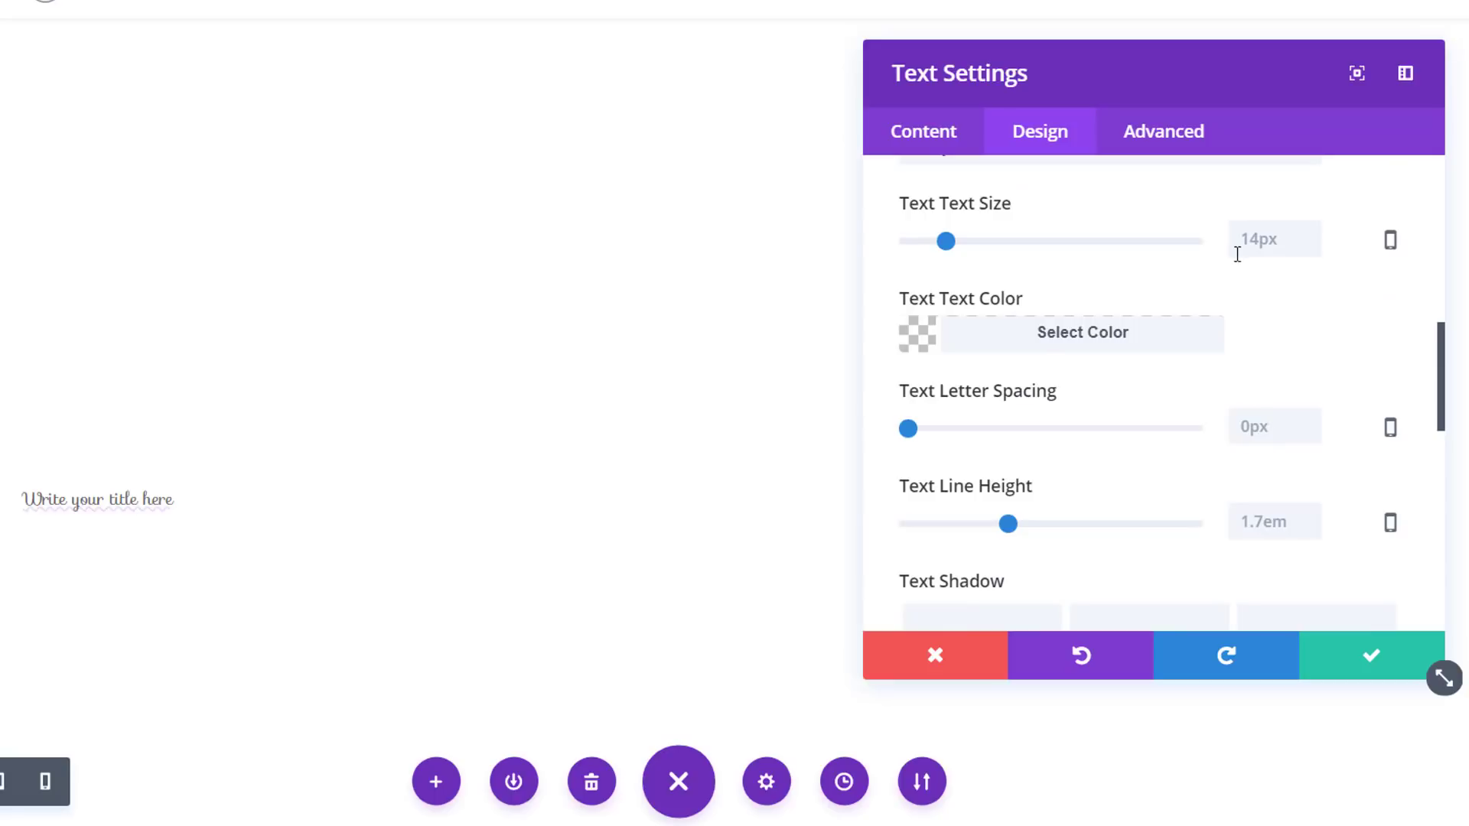
pyautogui.scroll(2, 1233, 260)
pyautogui.click(1388, 362)
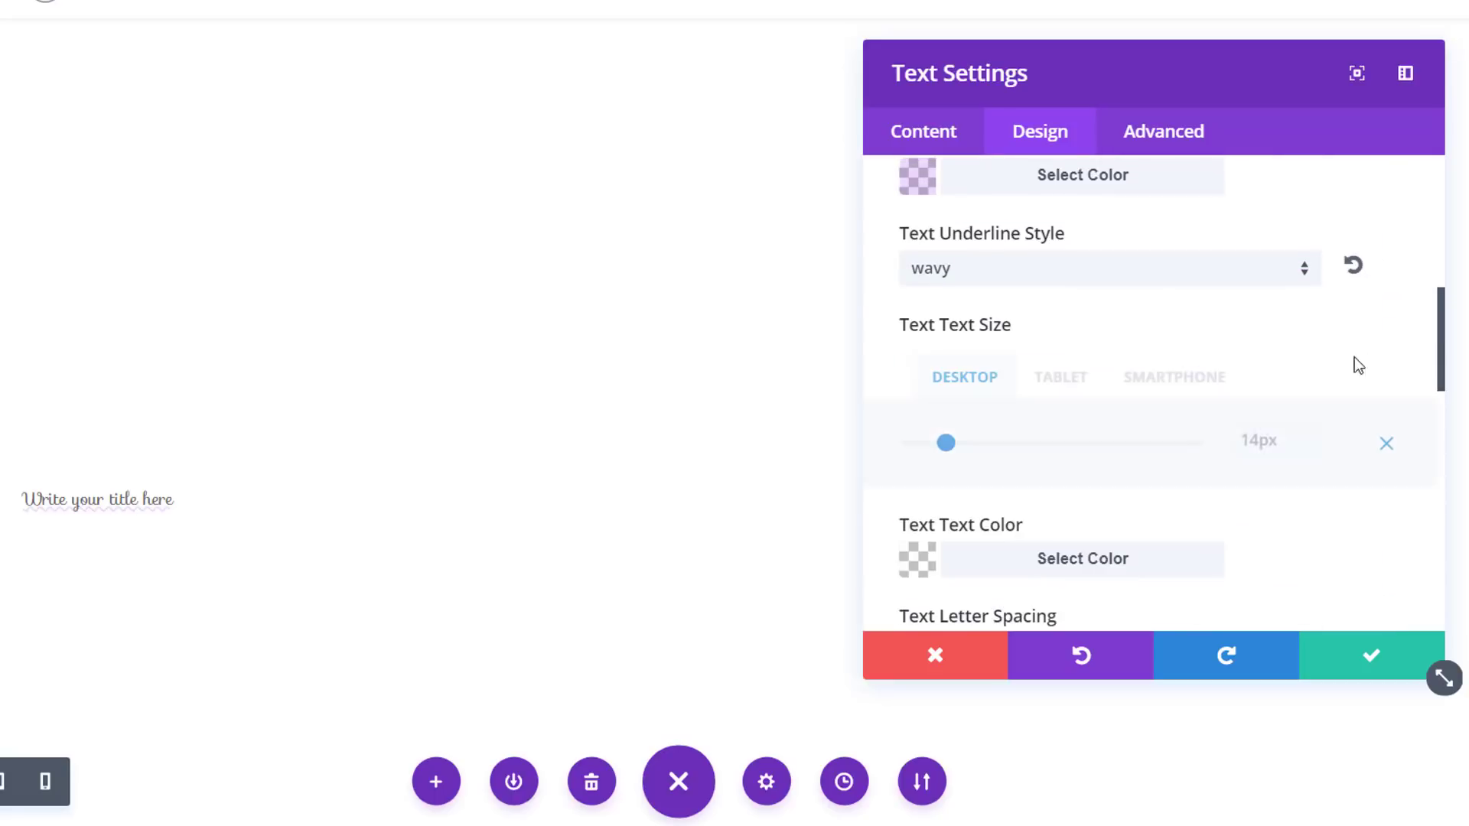
pyautogui.click(1273, 435)
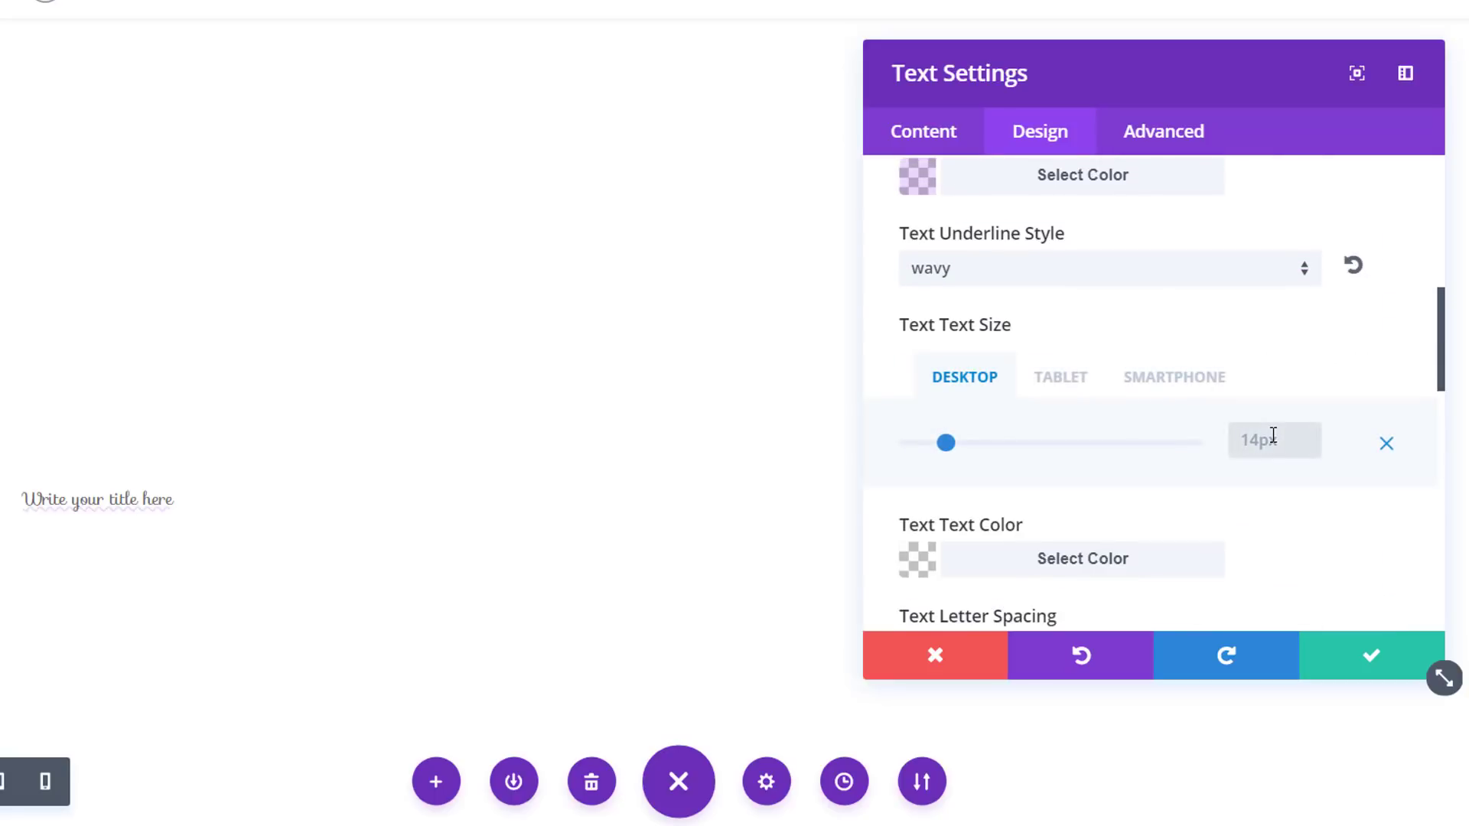
pyautogui.write('78px')
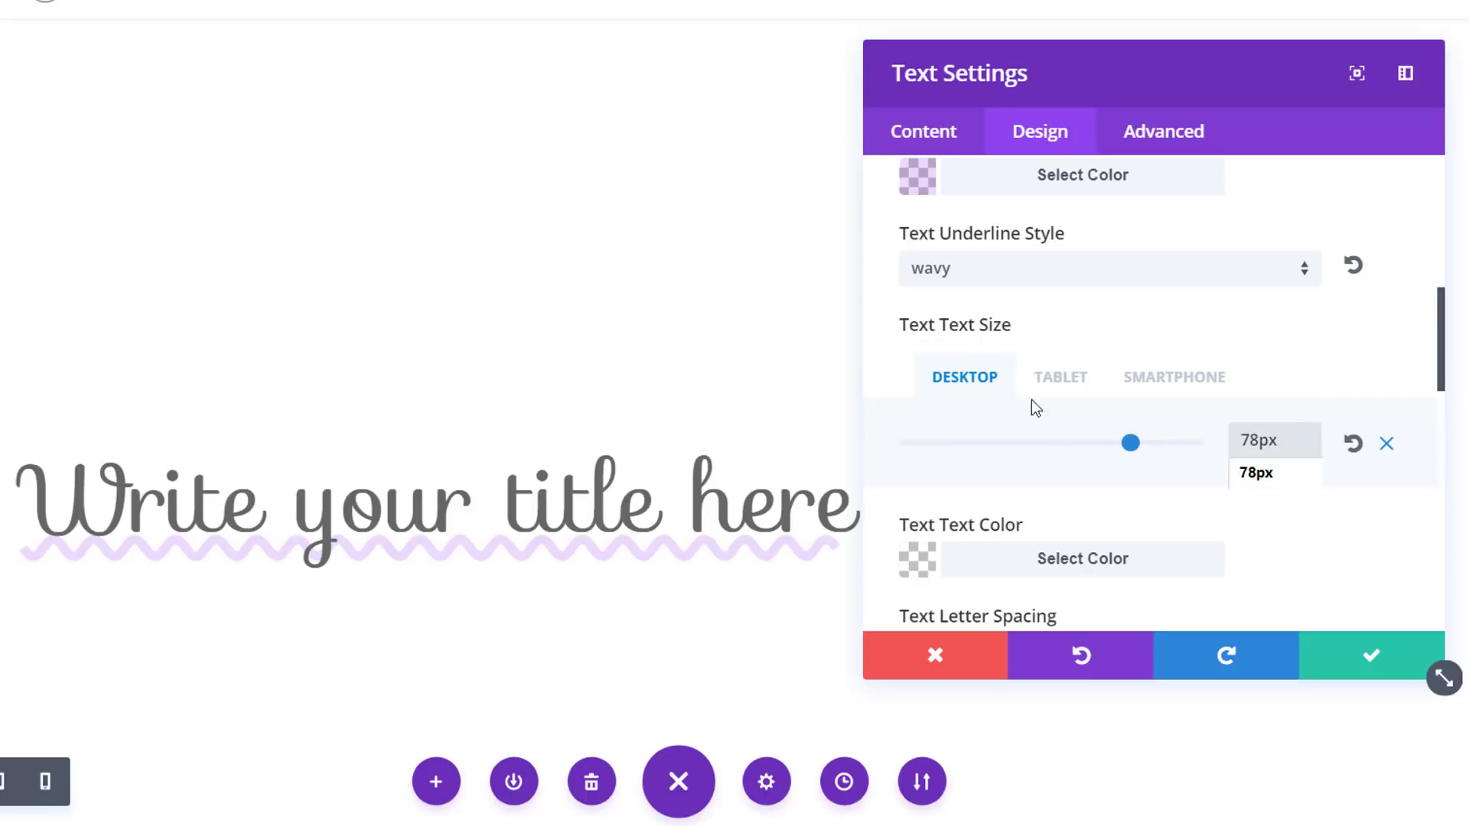
# - Set the Sofia title's text size to 36px for tablet and 25px for smartphone, and return to the desktop view
pyautogui.click(1048, 383)
pyautogui.click(1293, 448)
pyautogui.write('36px')
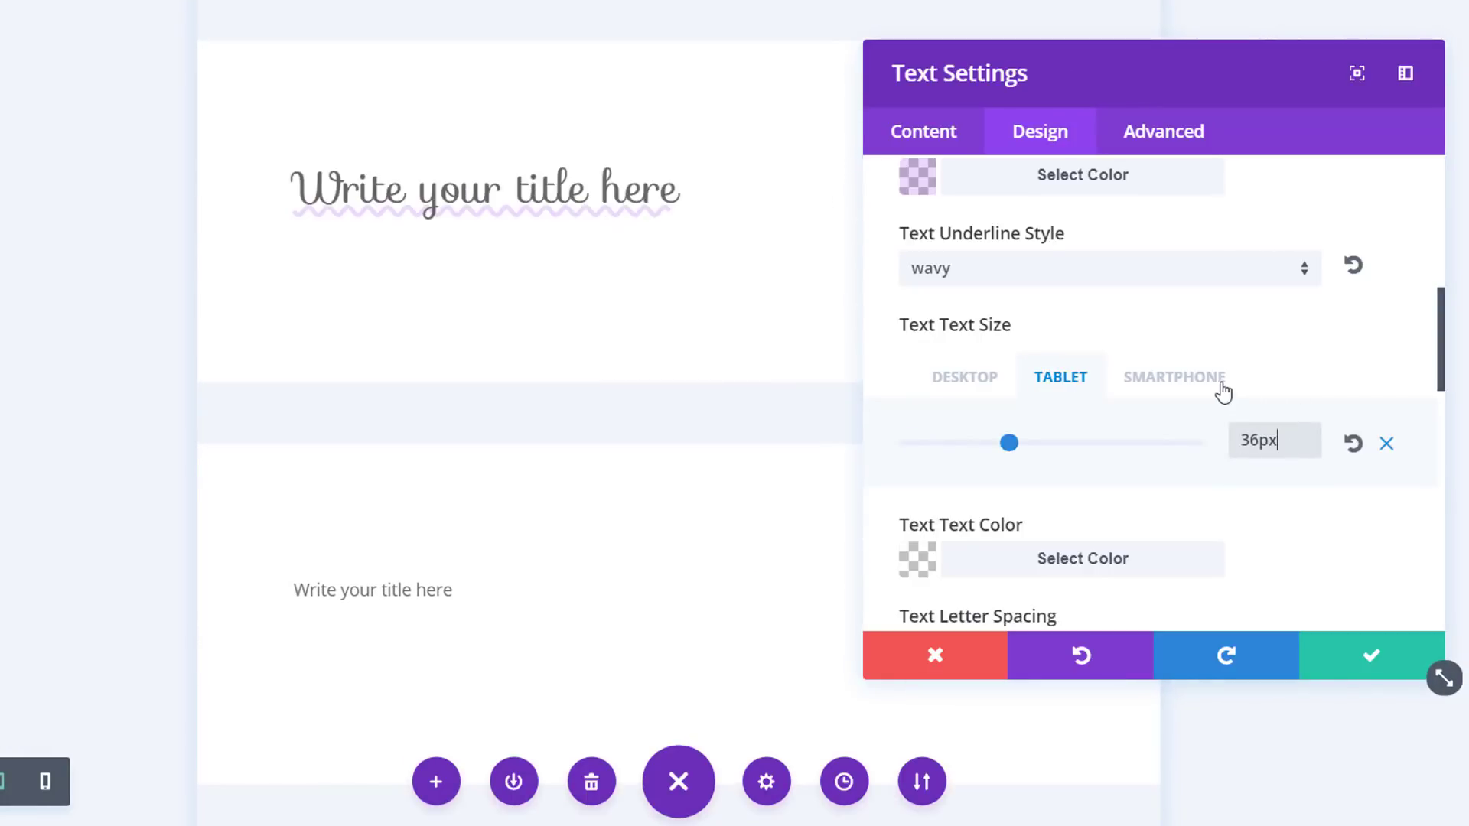
pyautogui.click(1216, 390)
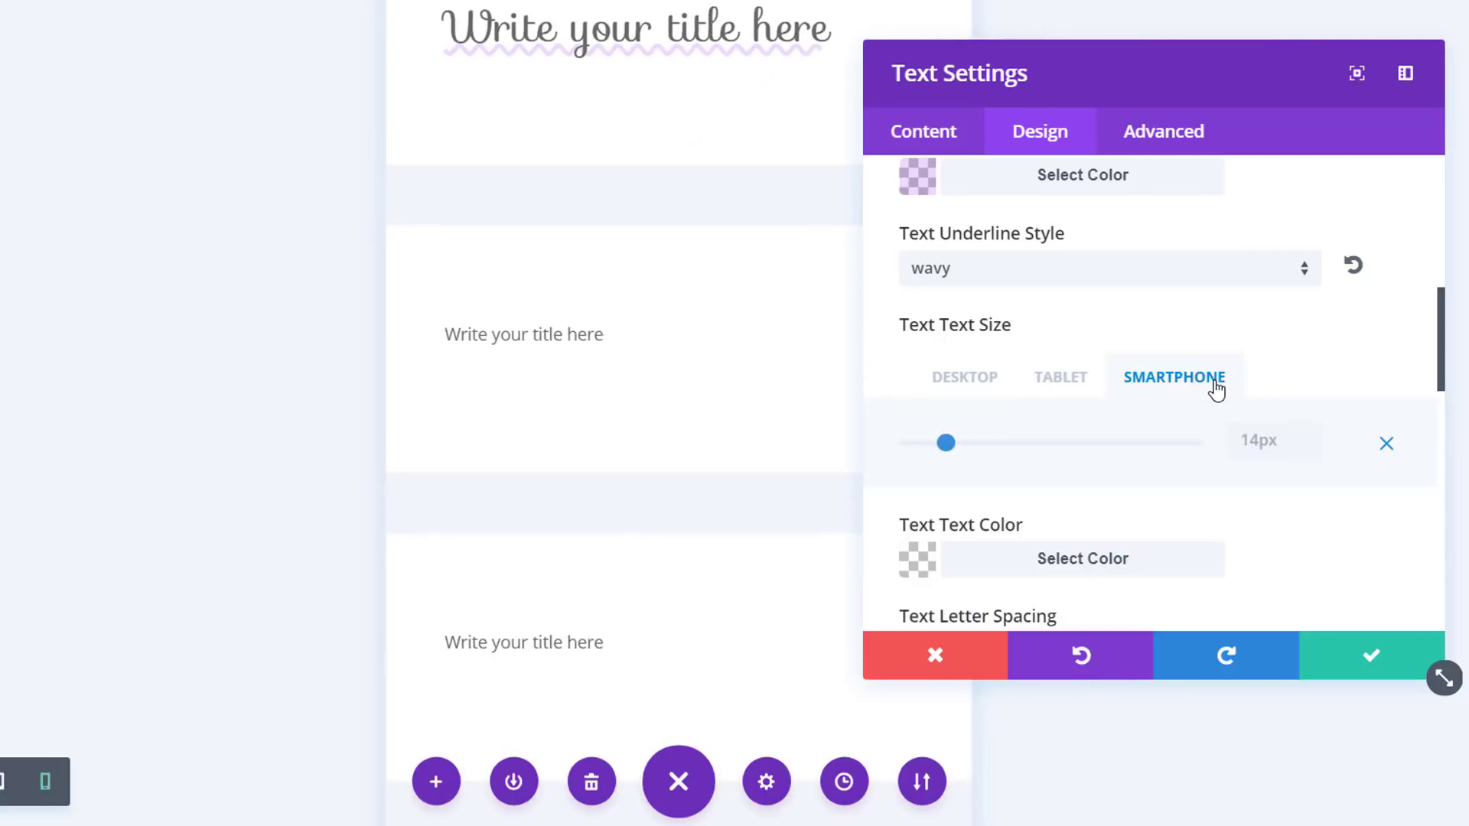
pyautogui.click(1308, 429)
pyautogui.write('5px')
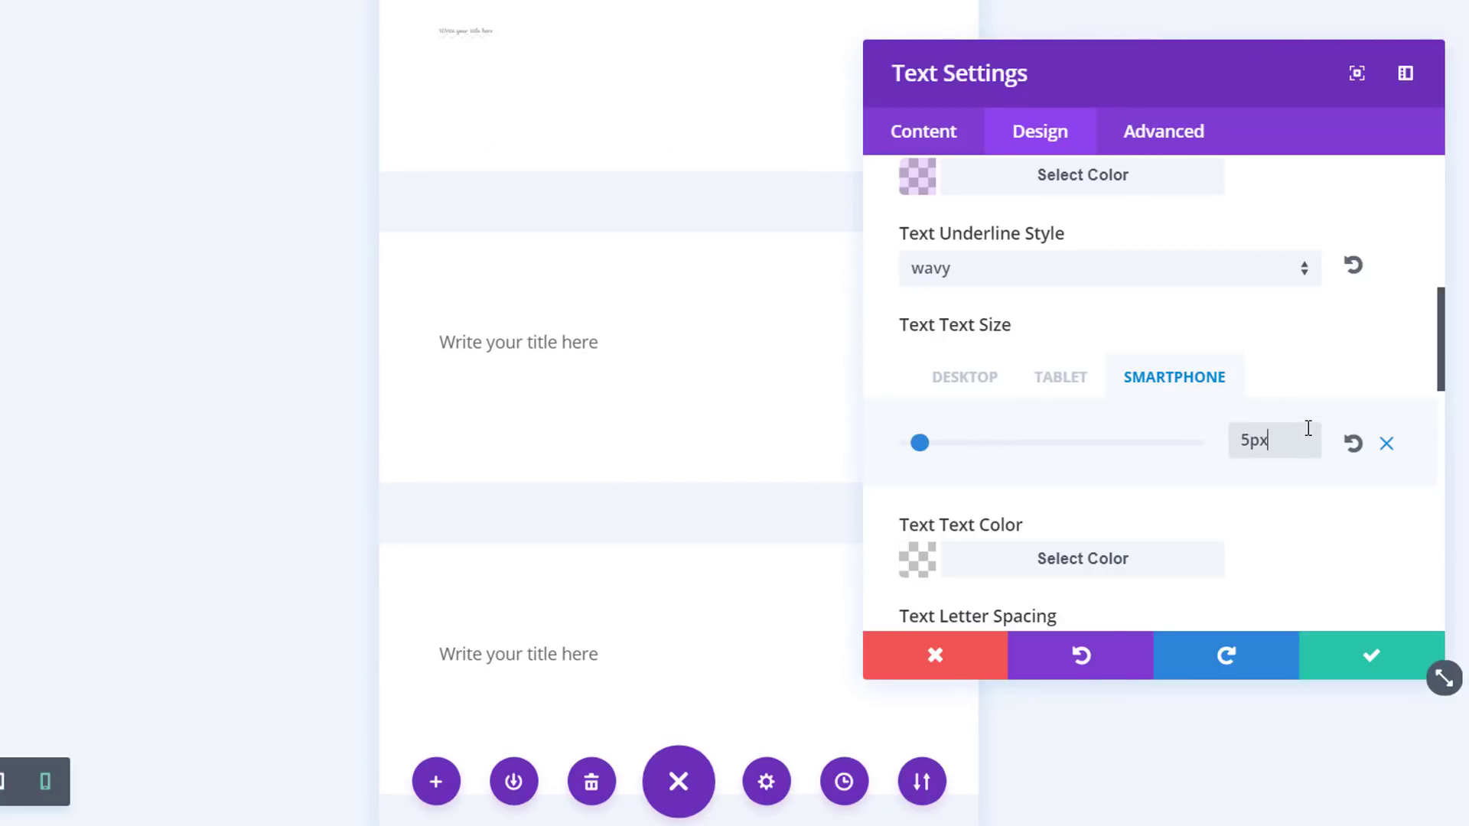
pyautogui.hotkey('ctrl', 'a')
pyautogui.write('25px')
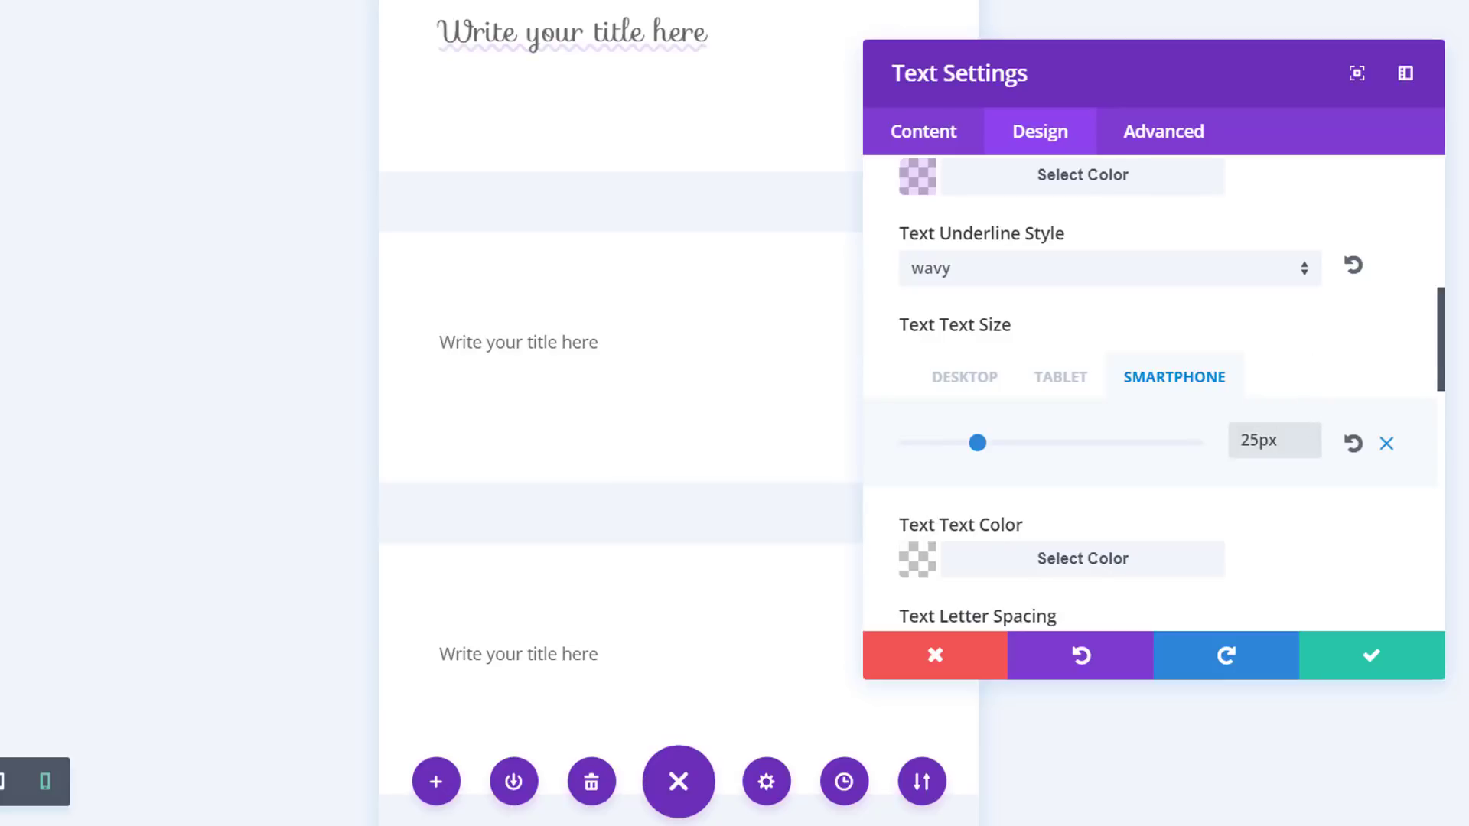
pyautogui.scroll(-2, 1029, 429)
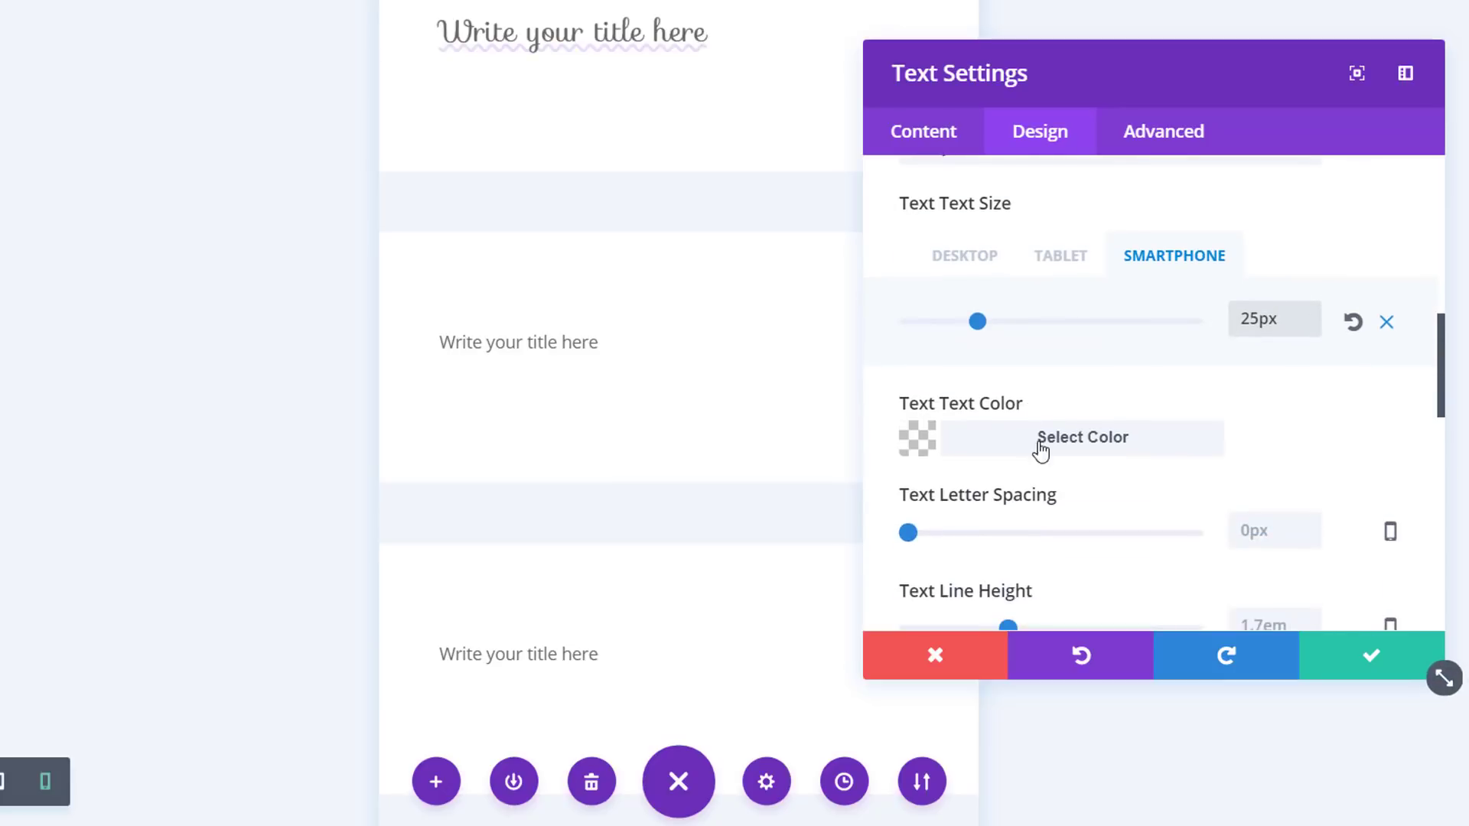
pyautogui.click(994, 260)
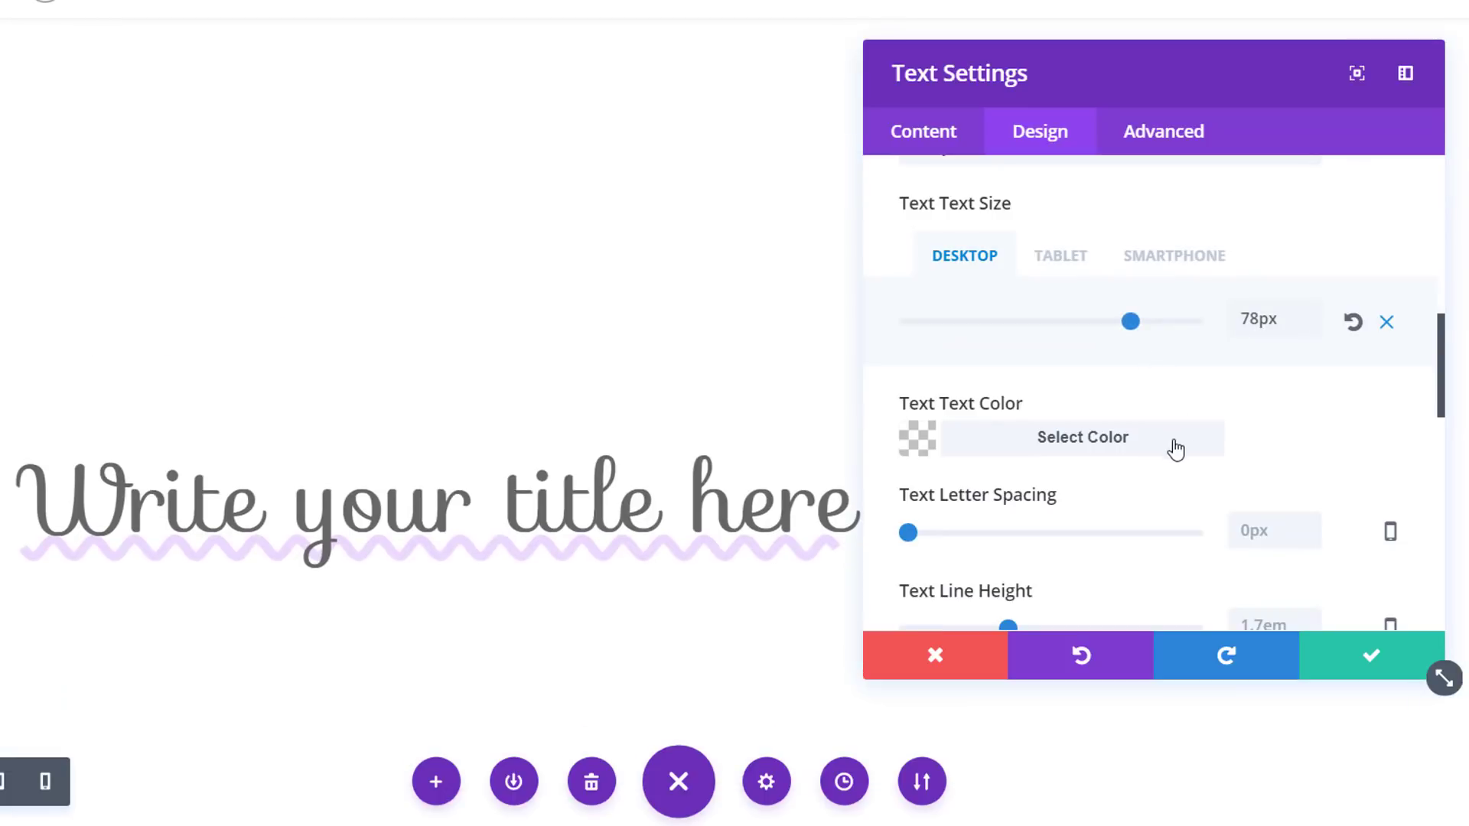
# - Set the Sofia title's letter spacing to 12px and its line height to 1em
pyautogui.scroll(-2, 1162, 444)
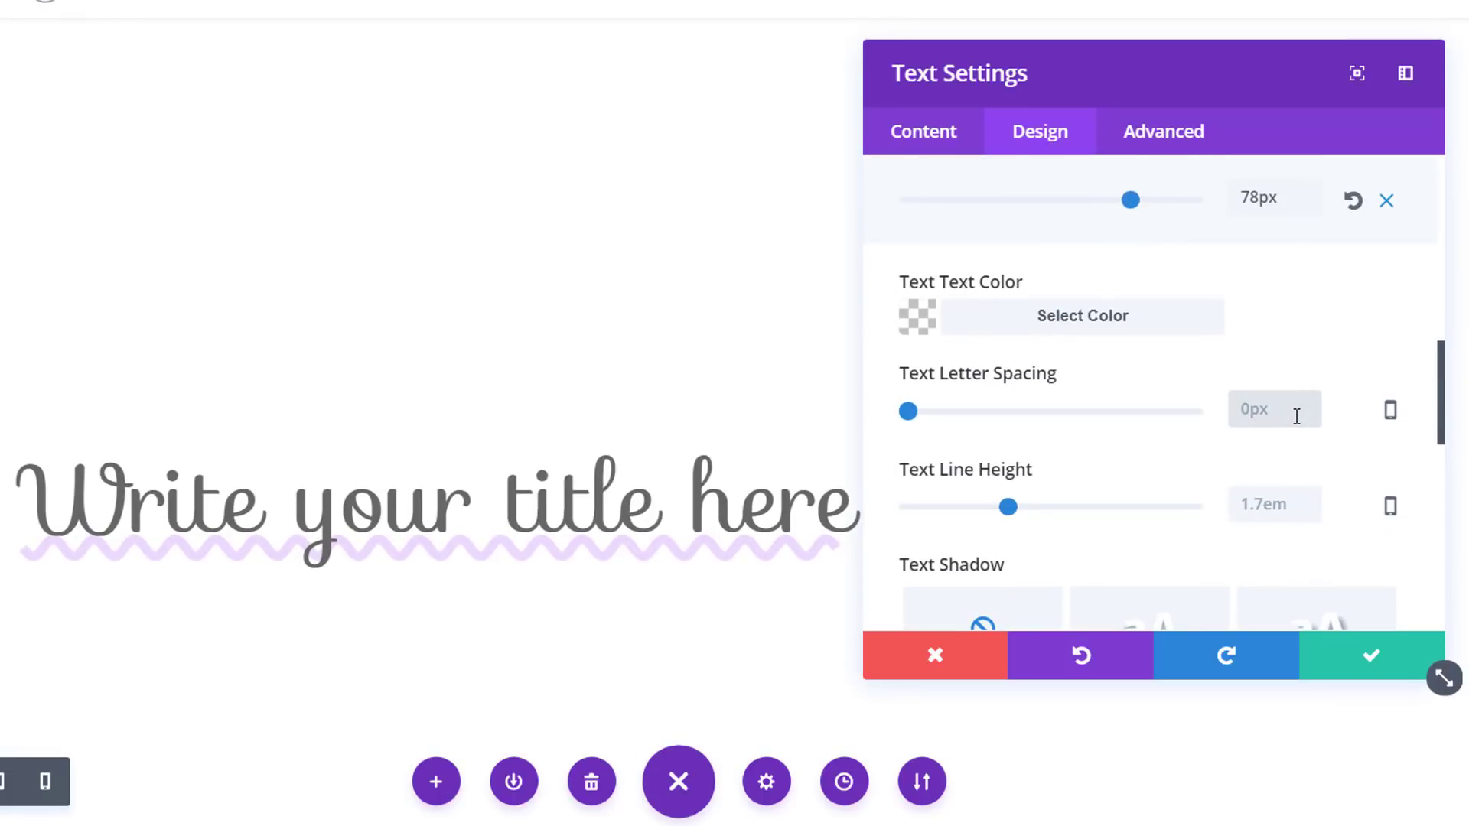
pyautogui.write('12px')
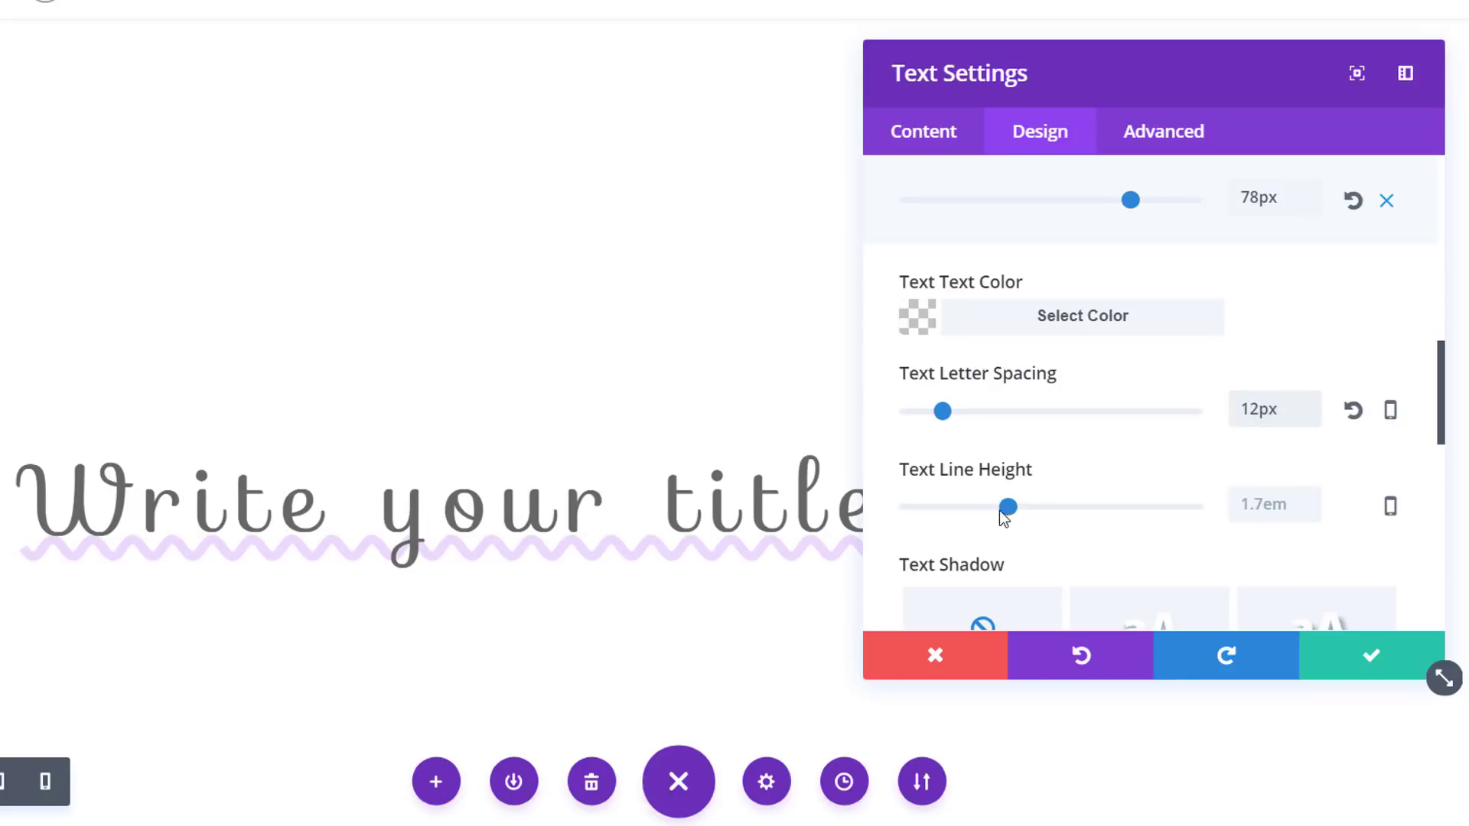
pyautogui.moveTo(1007, 510); pyautogui.dragTo(889, 512)
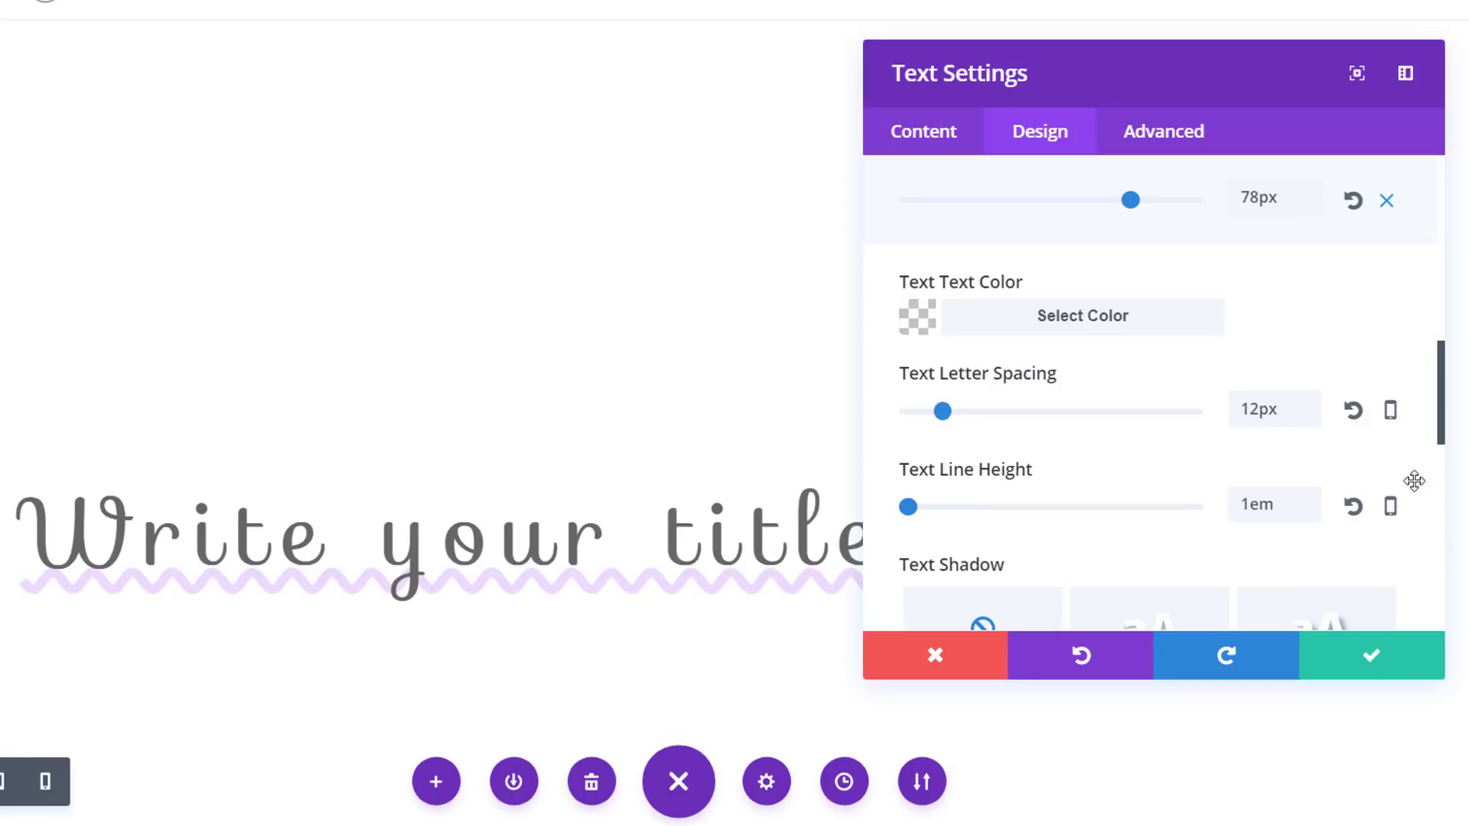
# - Center the Sofia title's text orientation and move the settings window so more of the page beside it is usable
pyautogui.scroll(-4, 1056, 318)
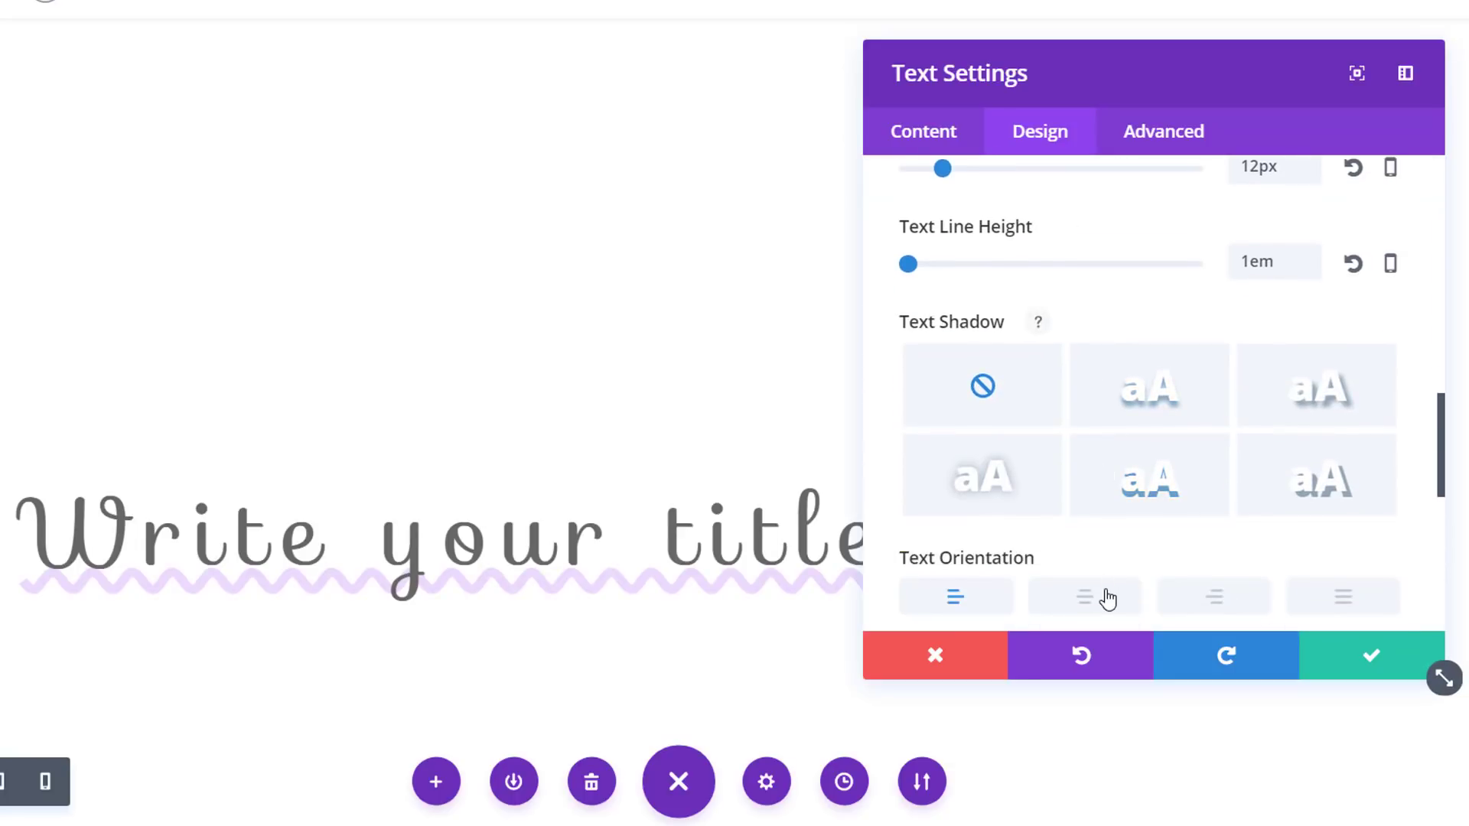
pyautogui.click(1107, 594)
pyautogui.moveTo(1177, 82); pyautogui.dragTo(988, 71)
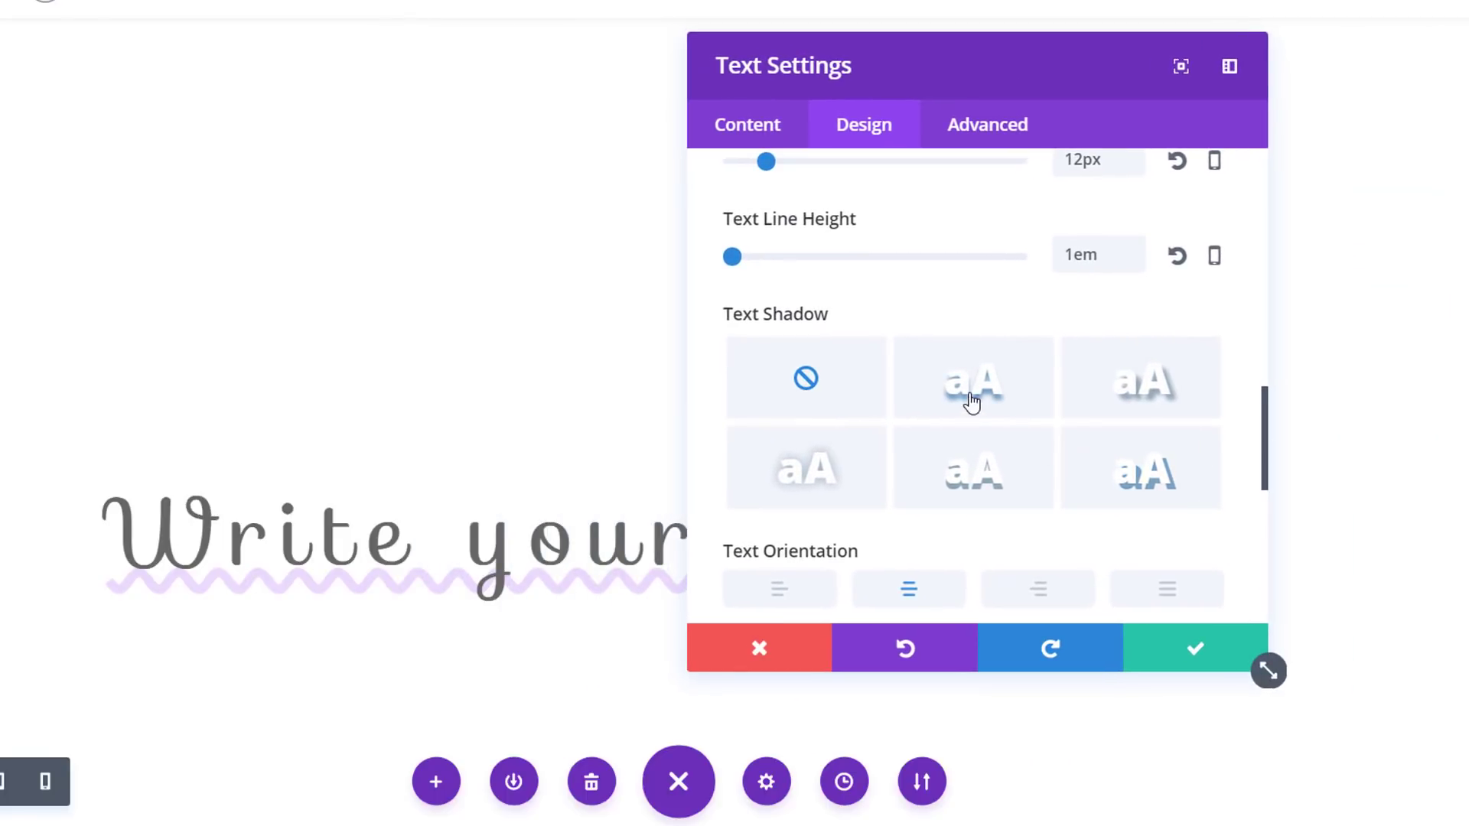
# - Apply the first text shadow preset to the Sofia title and set the shadow's vertical length to 0.17em
pyautogui.scroll(-3, 971, 402)
pyautogui.scroll(1, 961, 394)
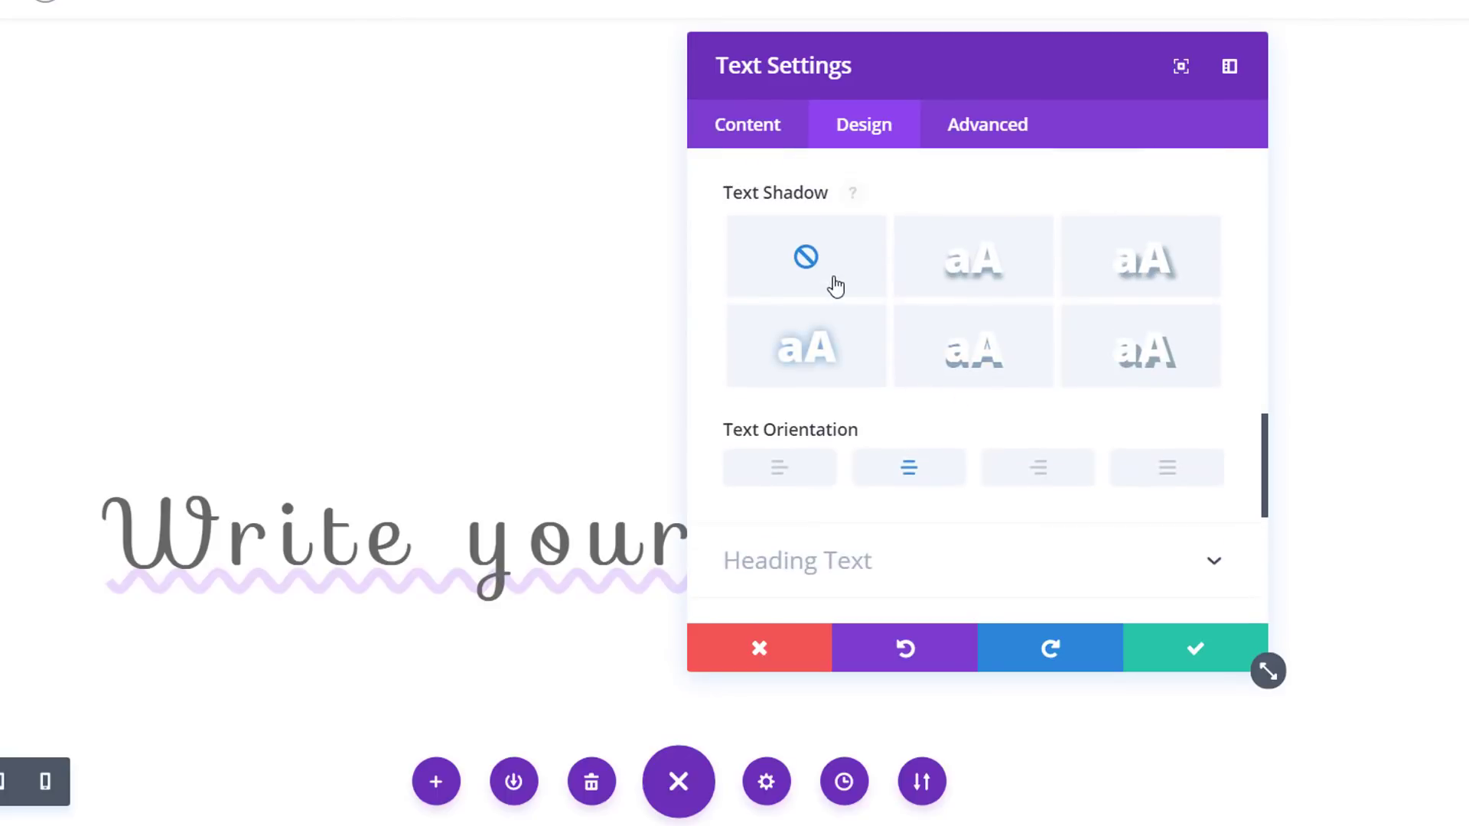
pyautogui.click(963, 263)
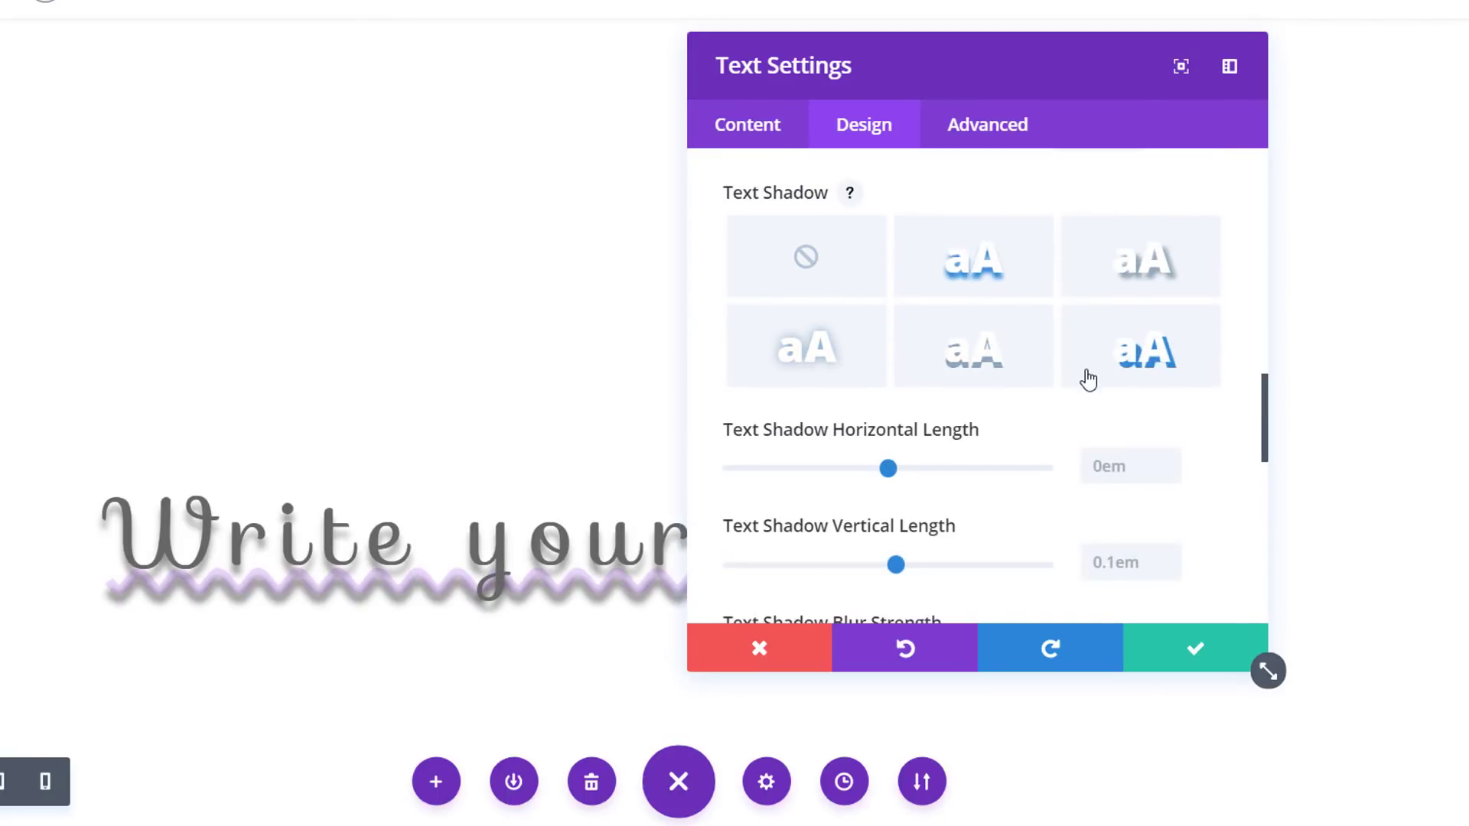
pyautogui.scroll(-2, 1105, 405)
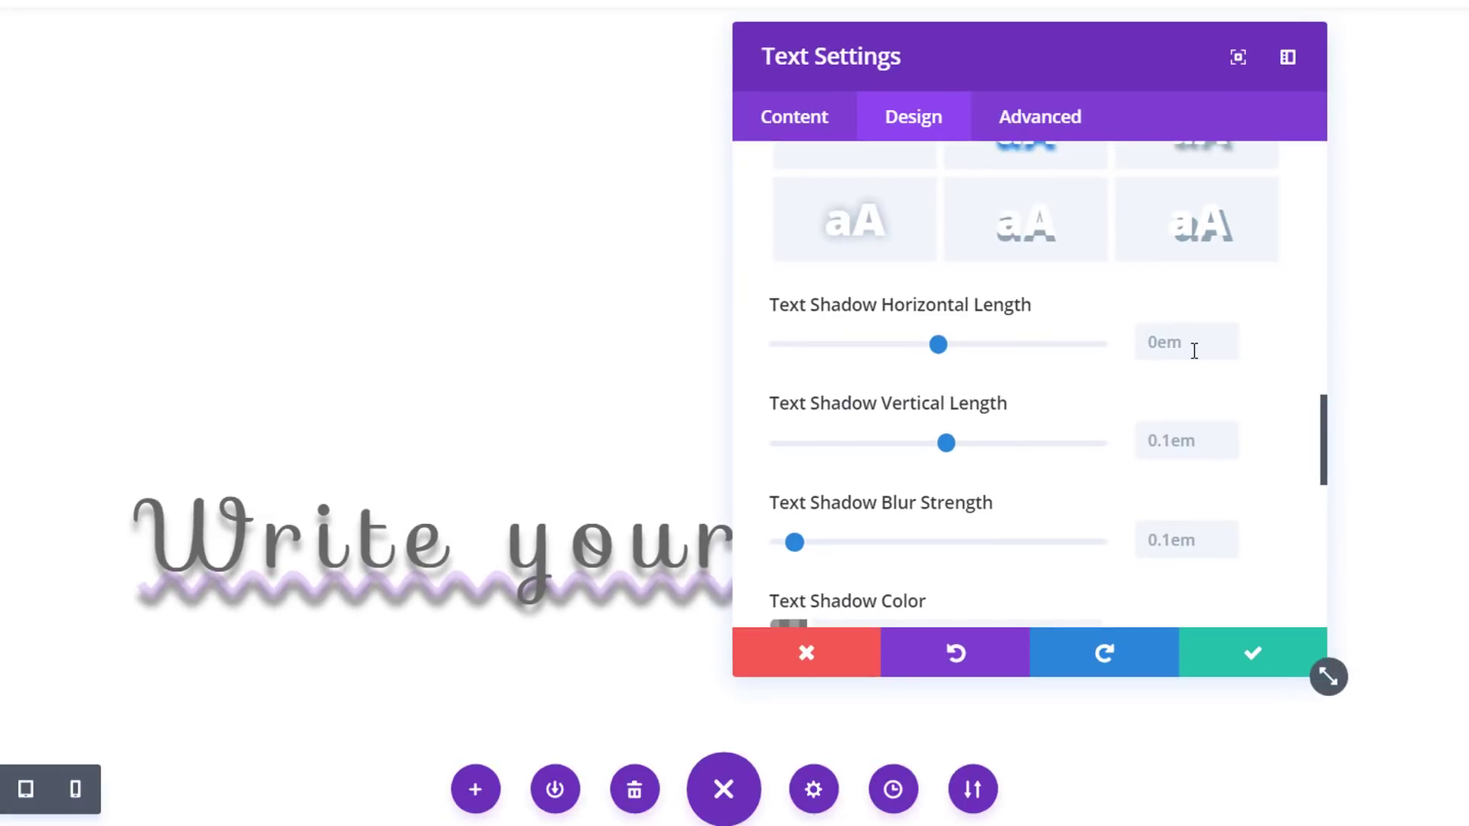
pyautogui.click(1193, 447)
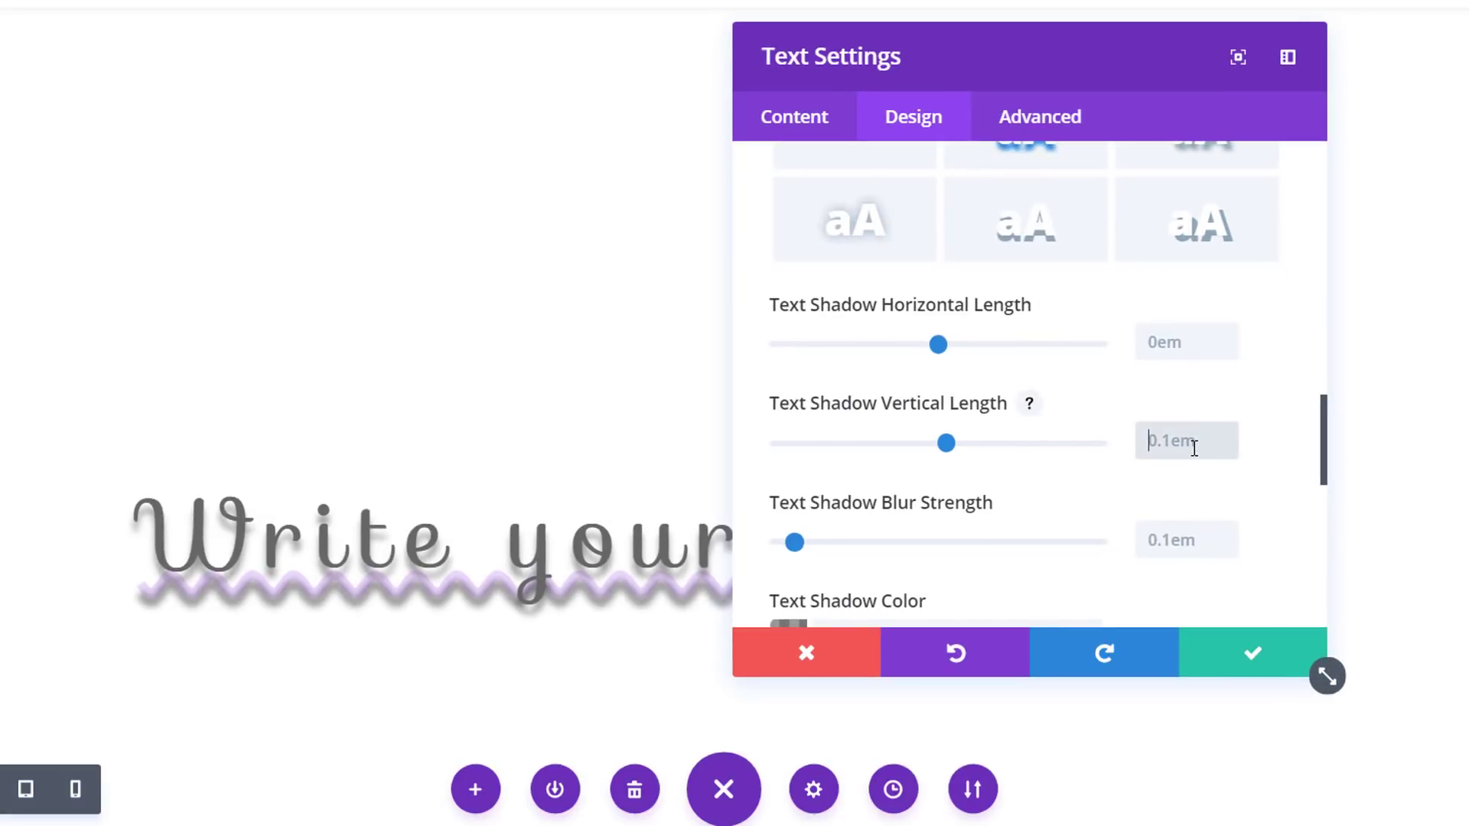
pyautogui.write('0.17')
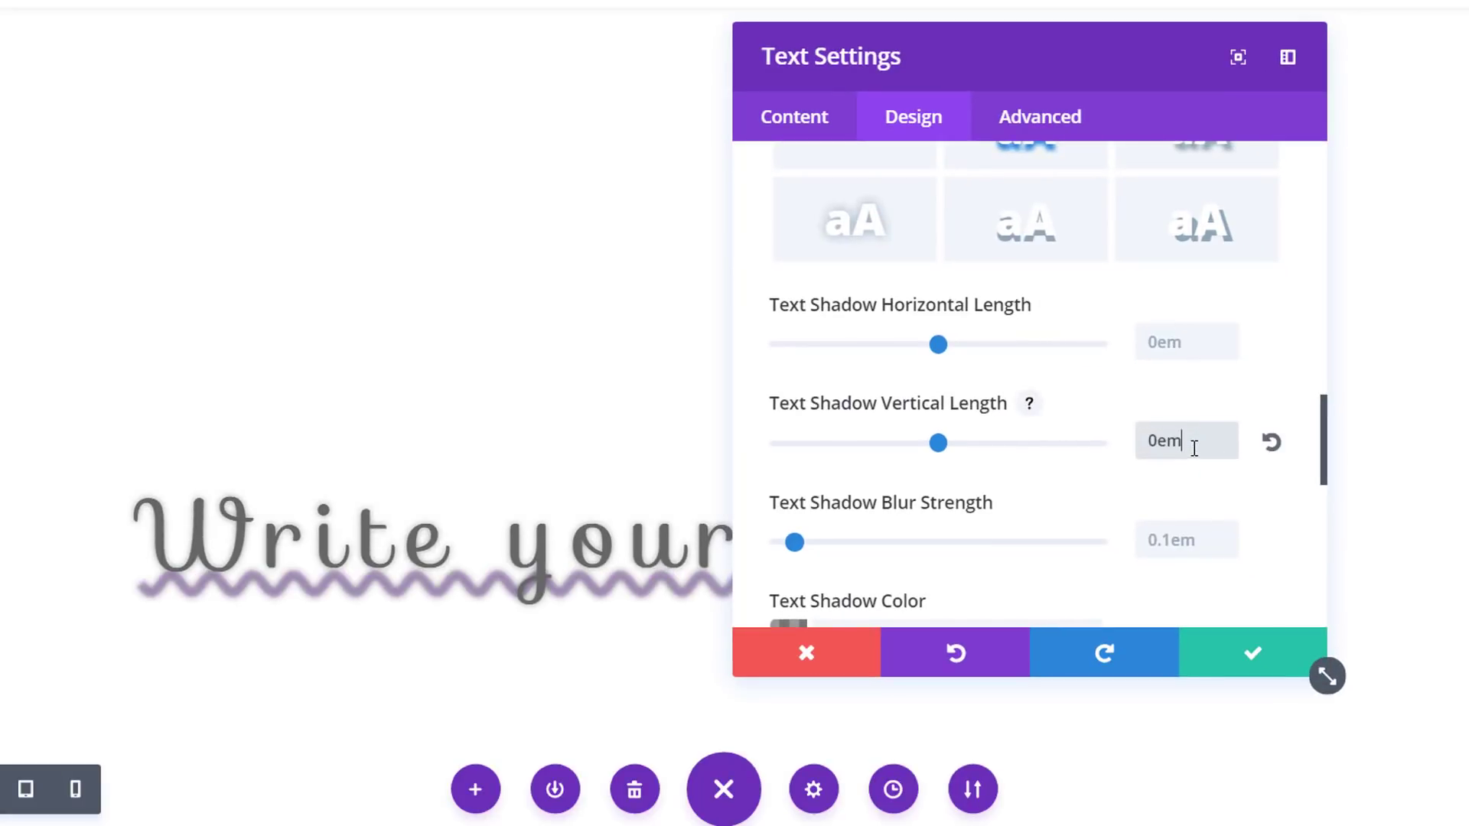
pyautogui.press('BackSpace')
pyautogui.hotkey('ctrl', 'a')
pyautogui.write('0.17')
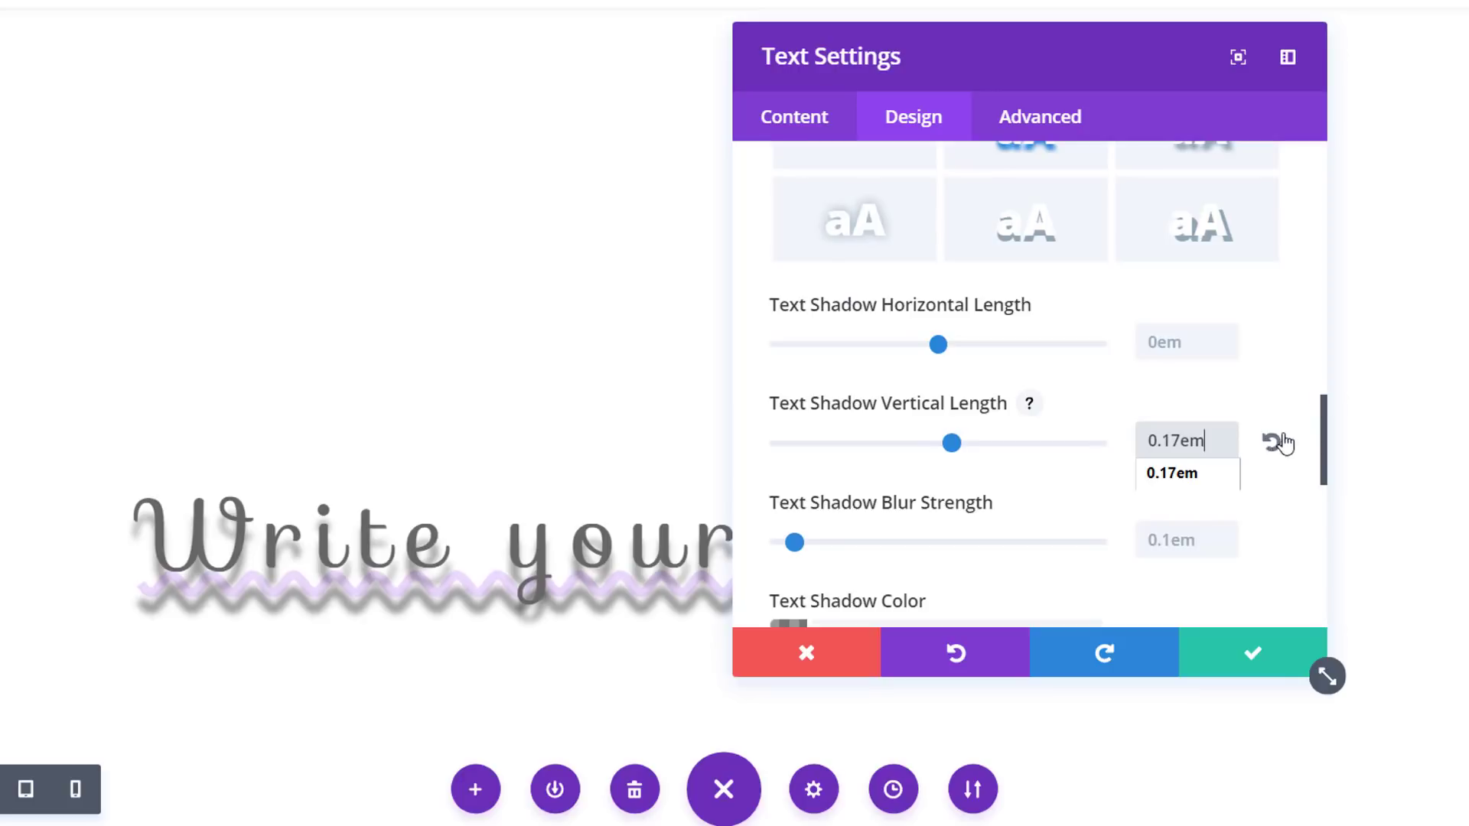
# - Set the text shadow's blur strength to 0.05em and its color to a mostly transparent yellow-green with 0.13 opacity
pyautogui.scroll(-2, 1258, 406)
pyautogui.click(1182, 414)
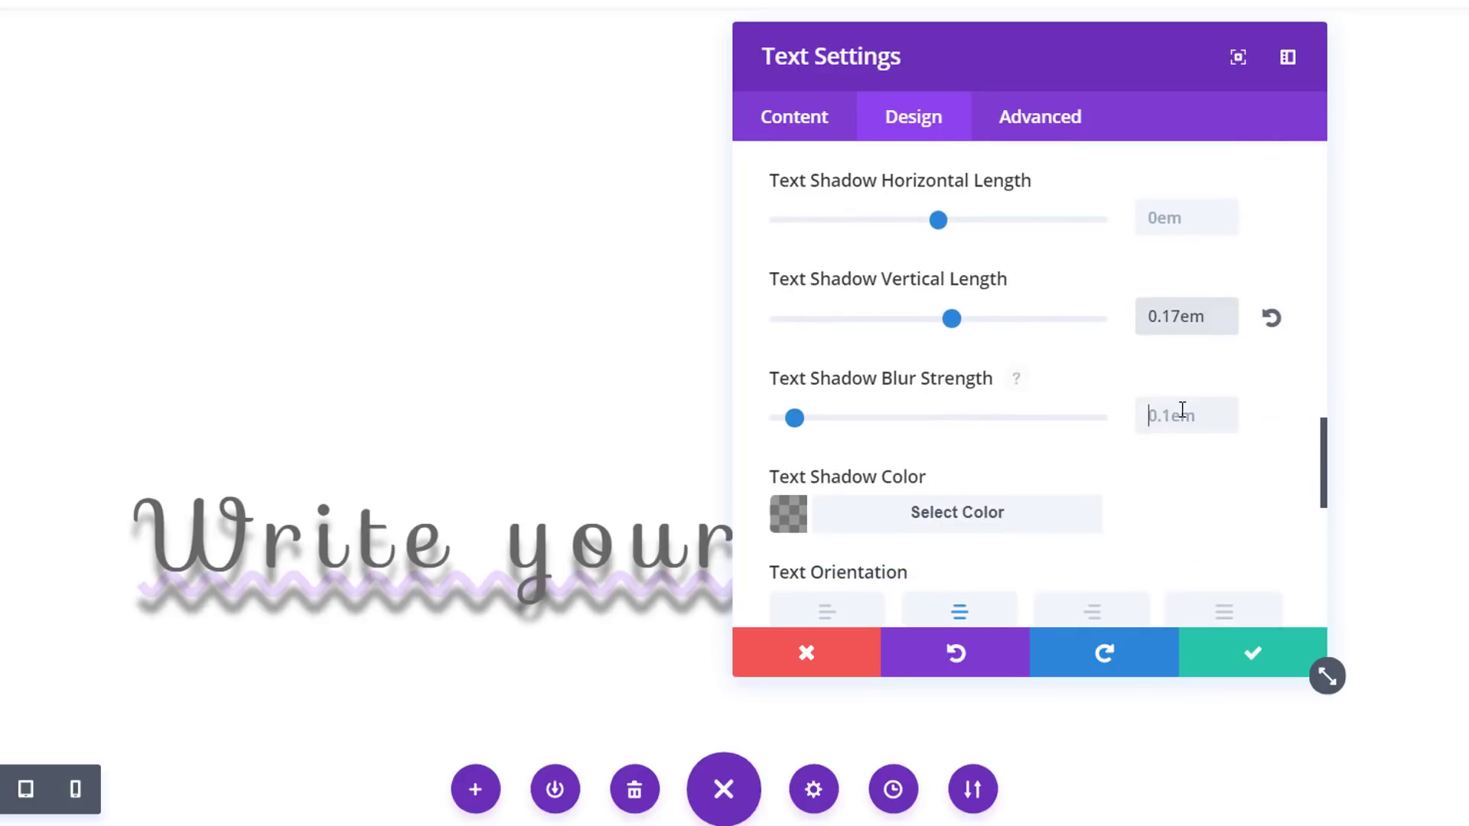
pyautogui.write('0.05em')
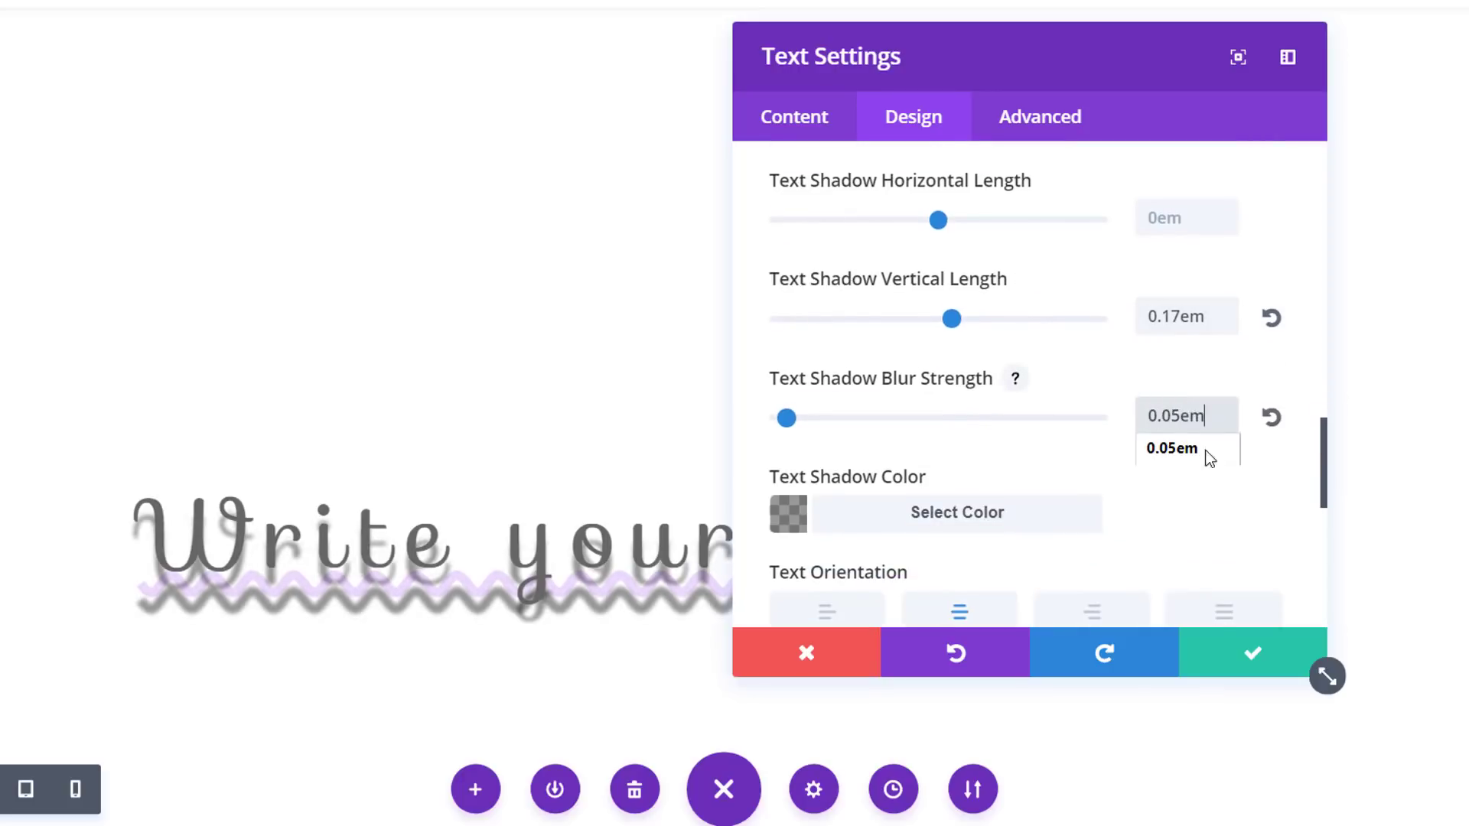
pyautogui.click(1218, 530)
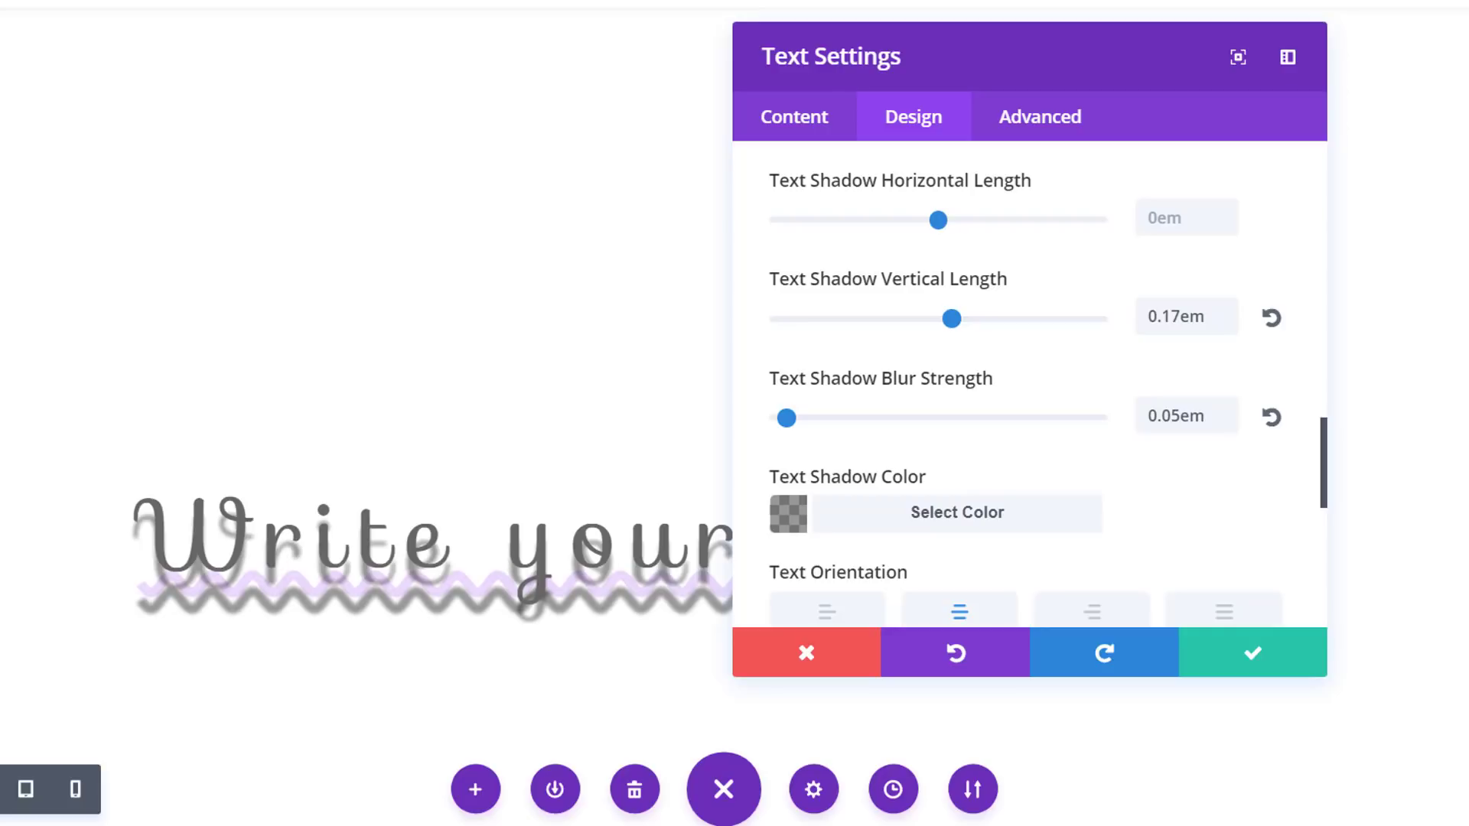
pyautogui.click(938, 513)
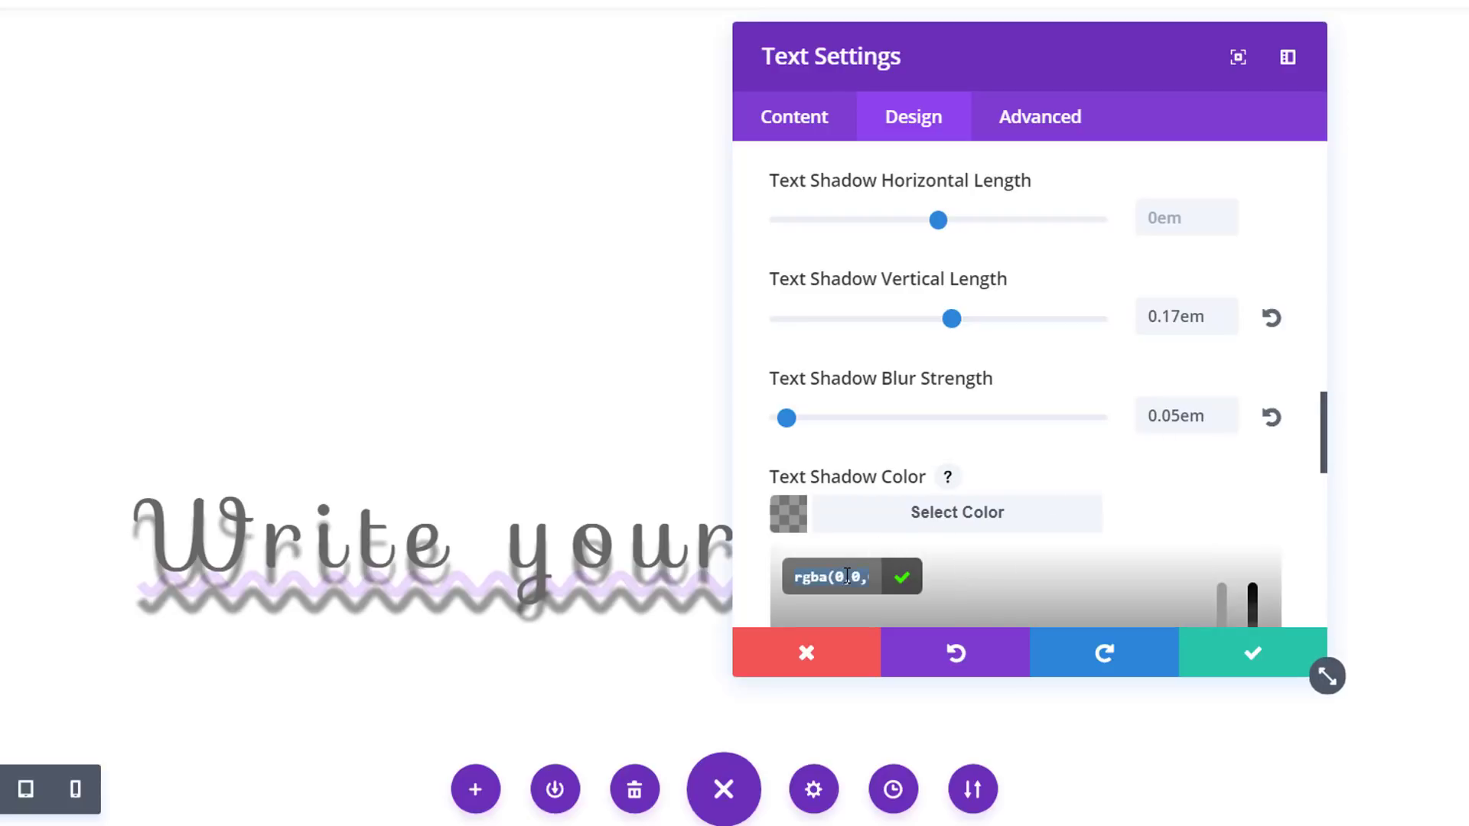
pyautogui.hotkey('ctrl', 'v')
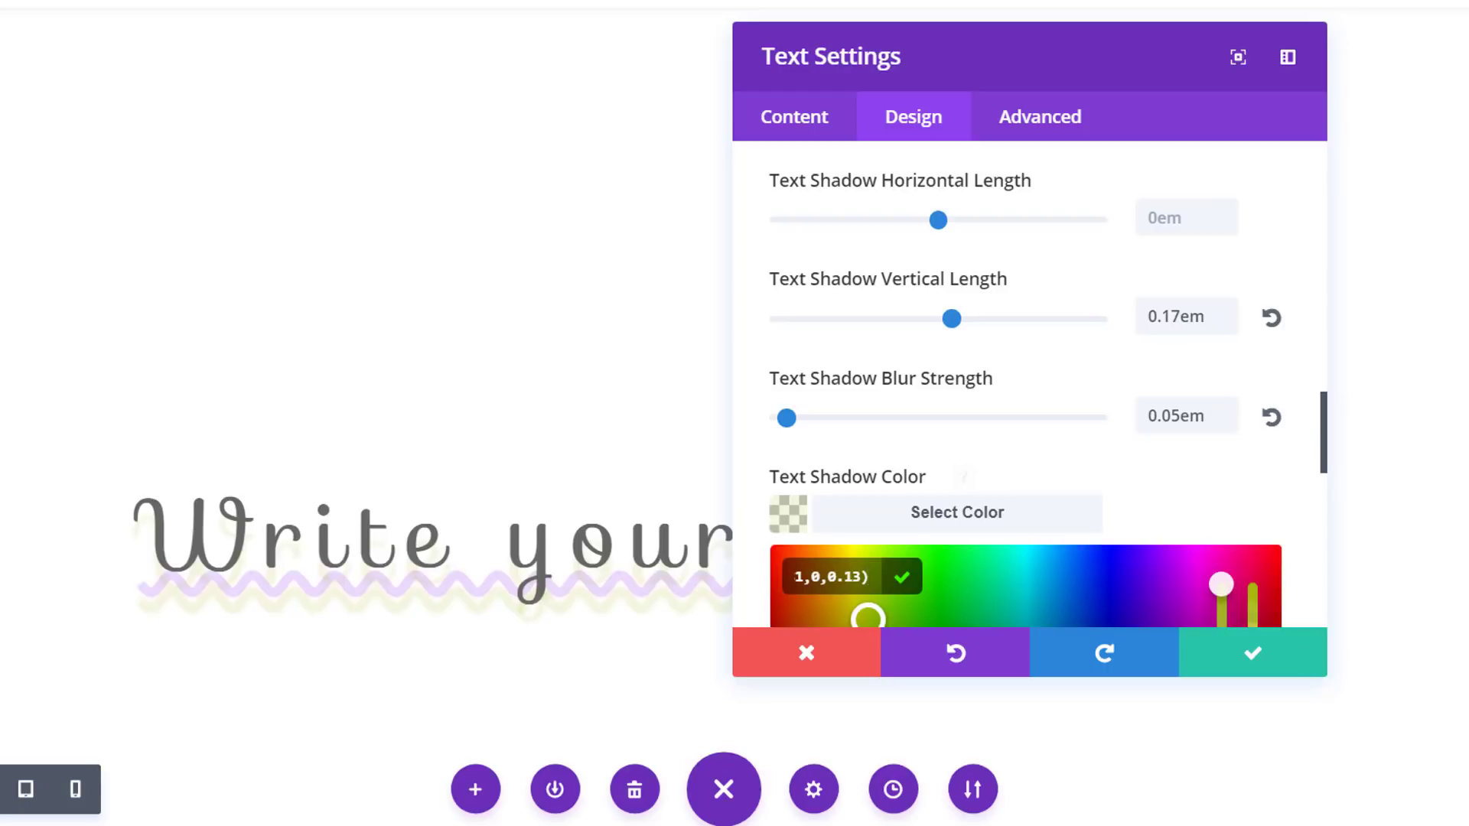
# - Add a right border to the Sofia title's text module with a width of 11px
pyautogui.scroll(-3, 1064, 434)
pyautogui.scroll(-3, 1068, 442)
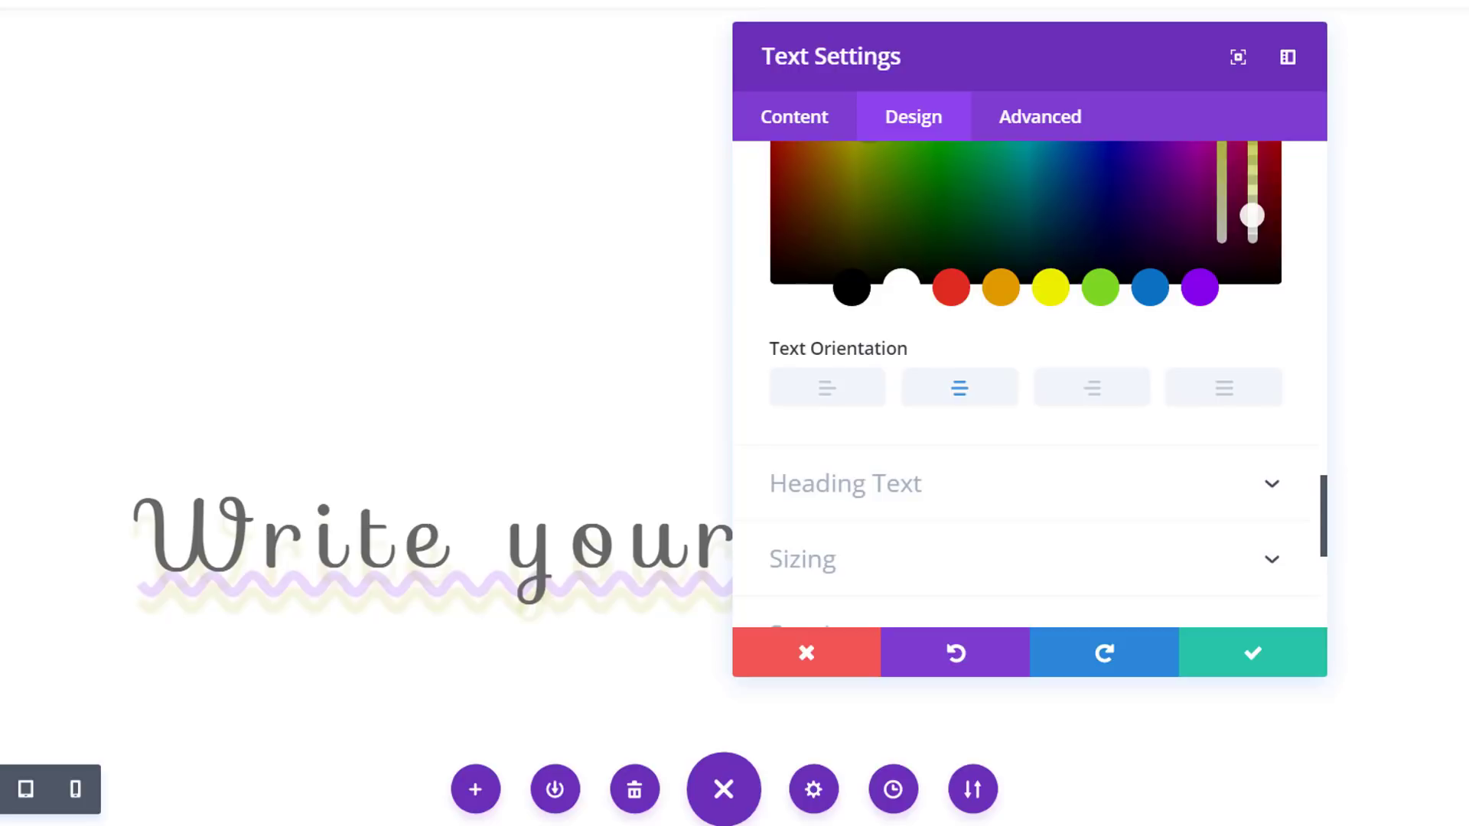
pyautogui.scroll(-3, 984, 475)
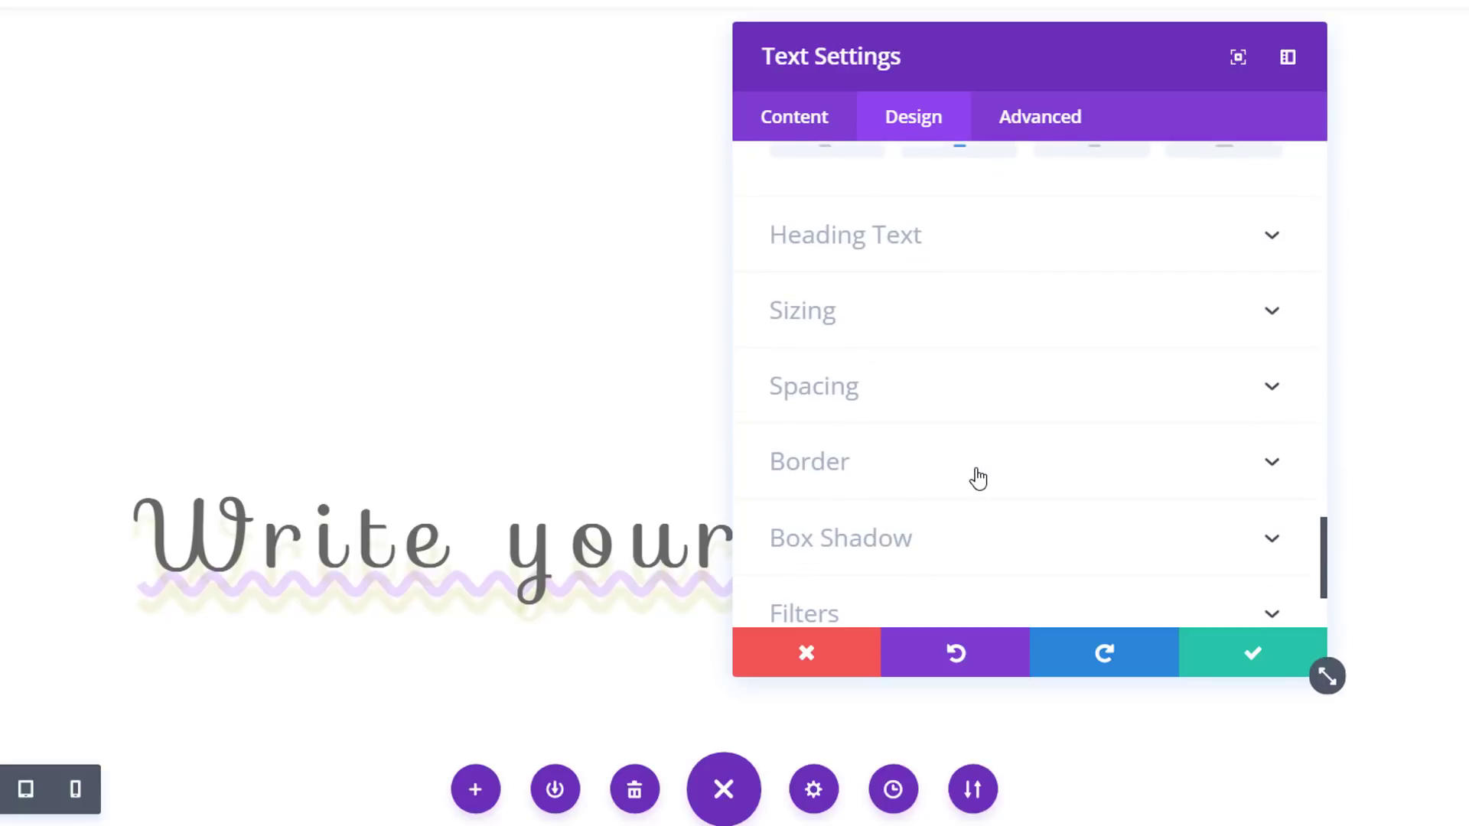
pyautogui.click(979, 478)
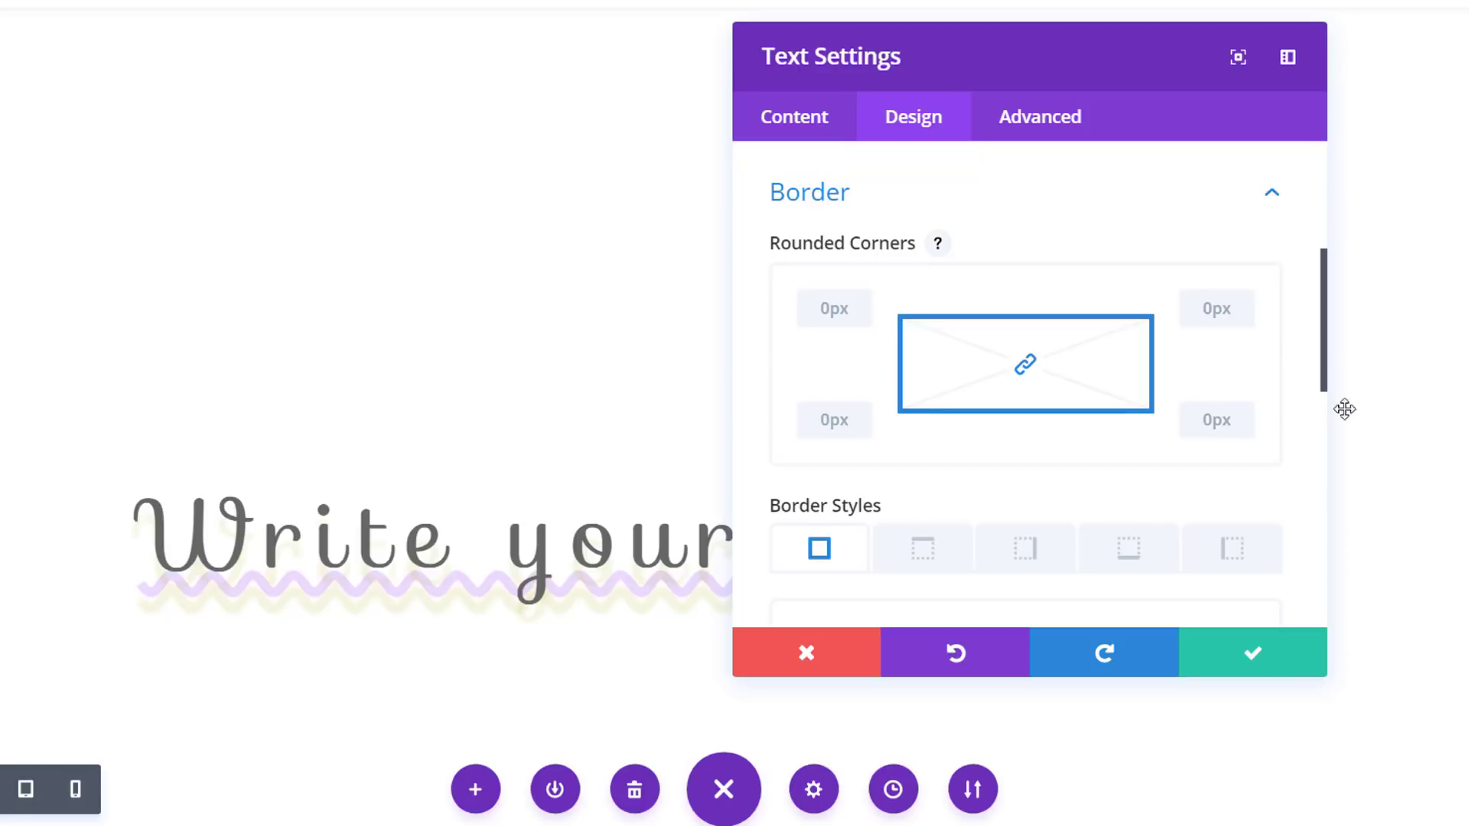
pyautogui.scroll(-2, 869, 444)
pyautogui.click(1025, 424)
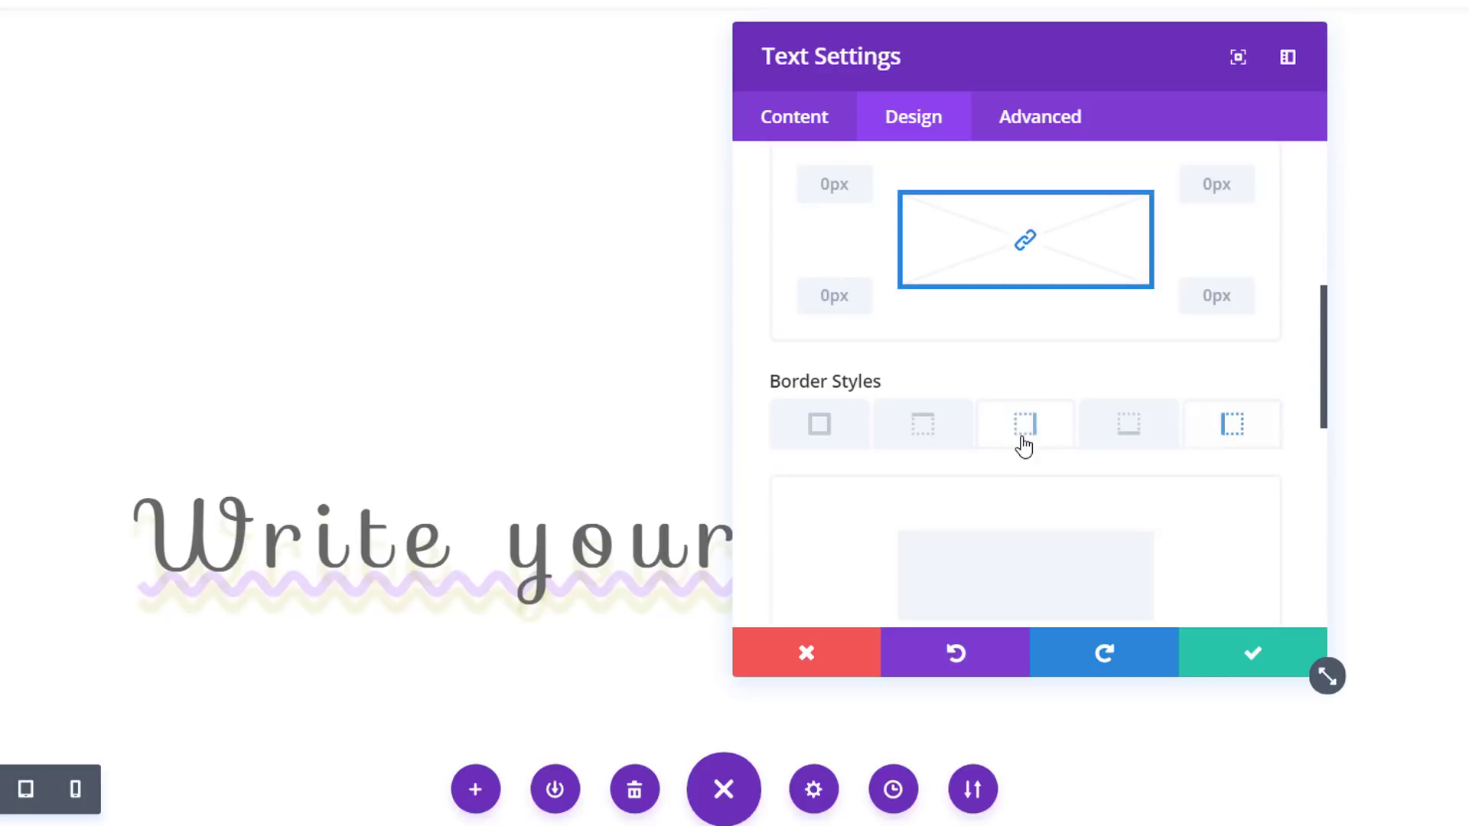
pyautogui.scroll(-2, 1066, 377)
pyautogui.scroll(-4, 1067, 375)
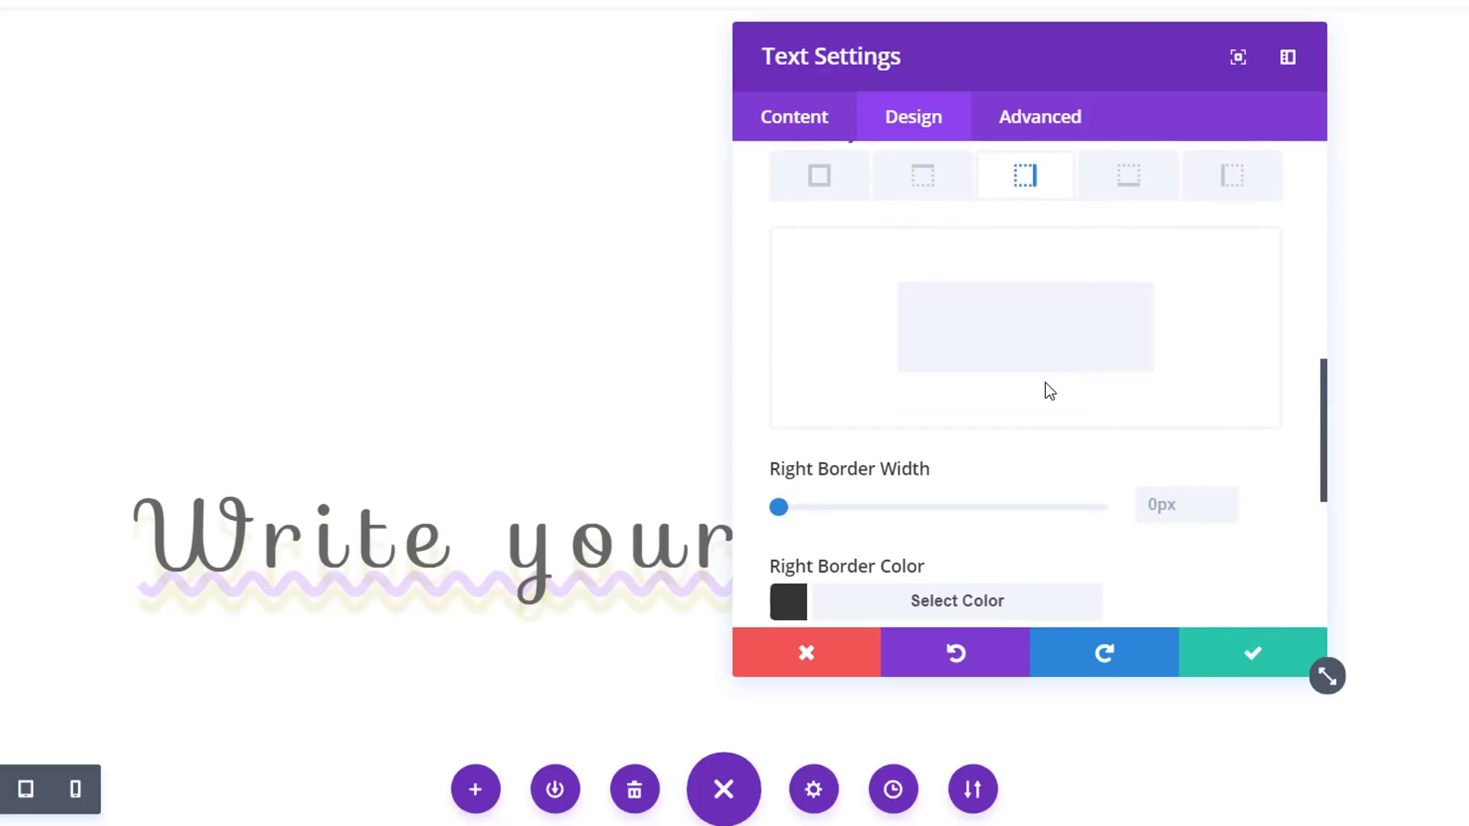
pyautogui.scroll(-2, 1045, 390)
pyautogui.click(1161, 380)
pyautogui.write('11px')
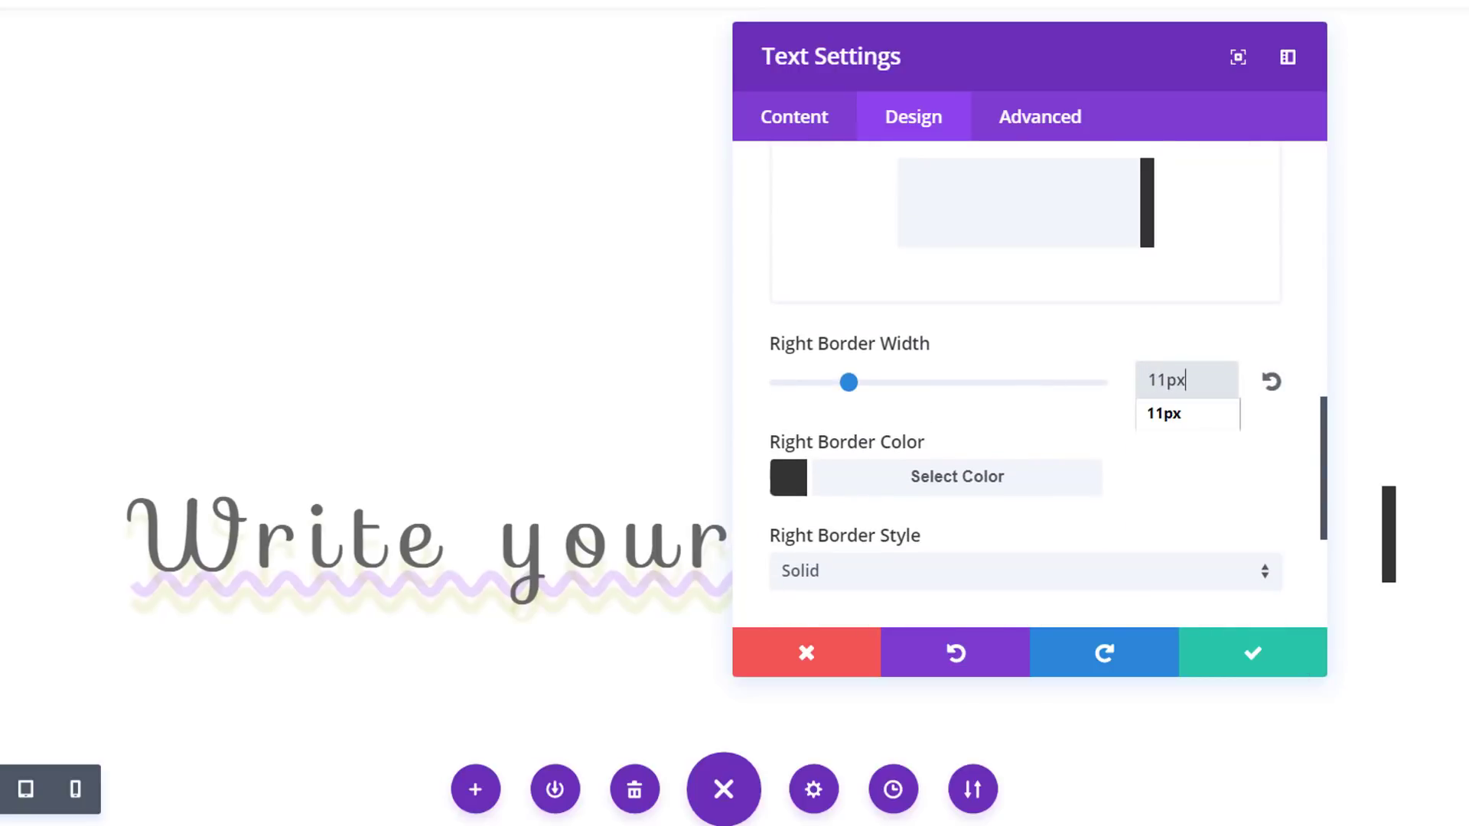
pyautogui.press('Tab')
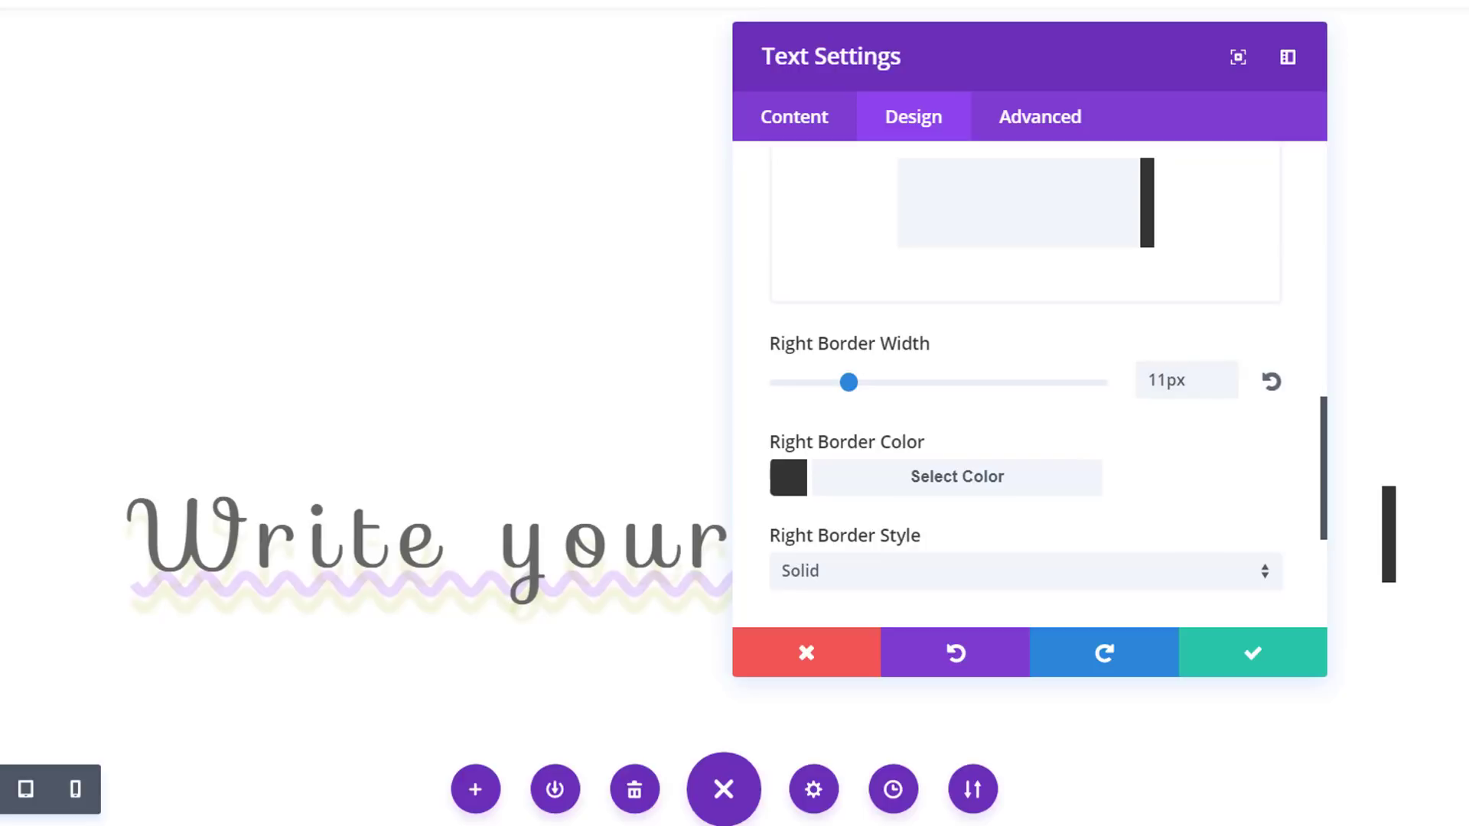
# - Set the right border's color to rgba(162,181,0,0.18) and its style to Double
pyautogui.click(956, 488)
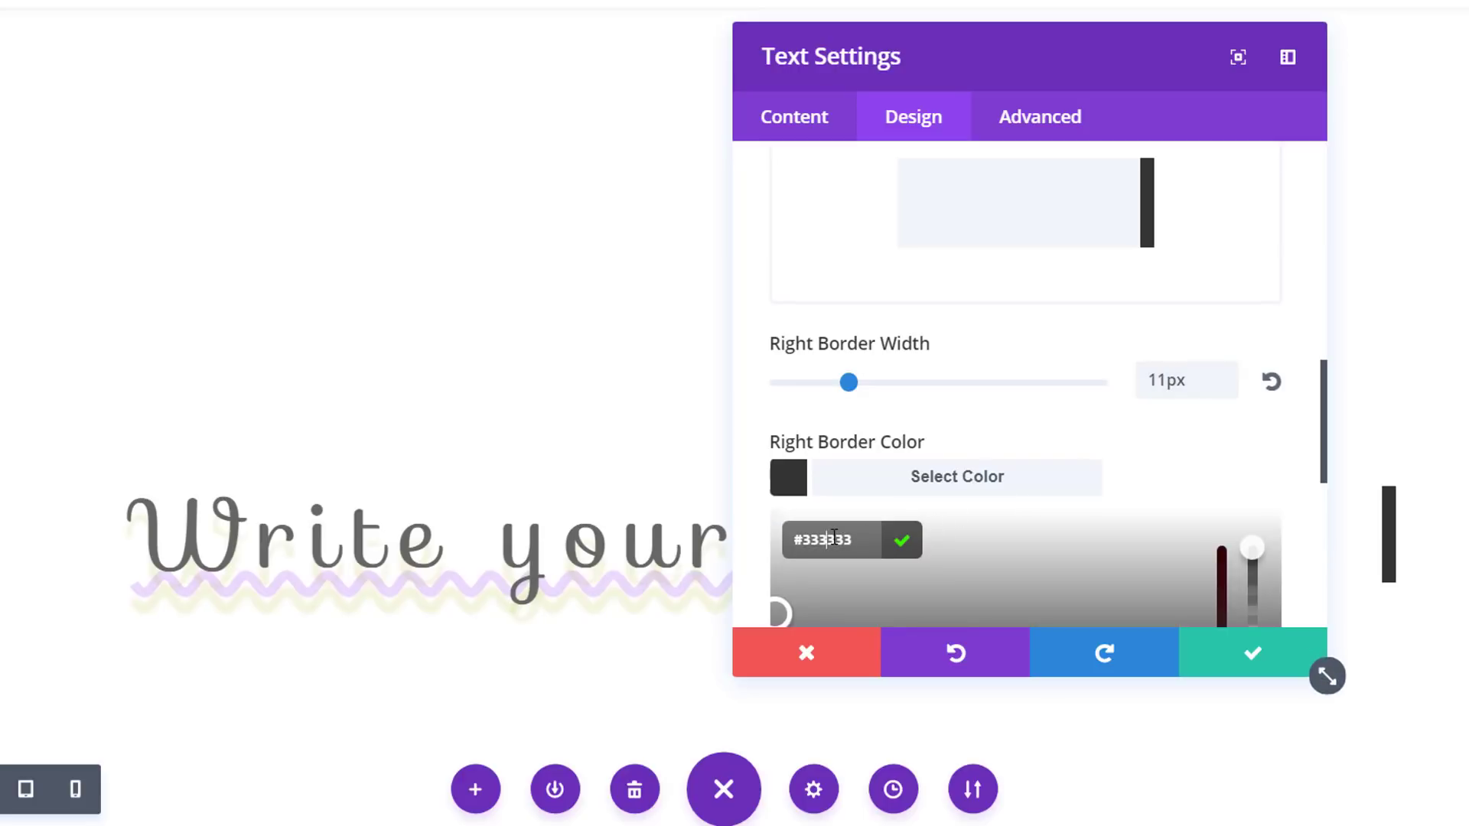
pyautogui.write('rgba(162,181,0,0.18)')
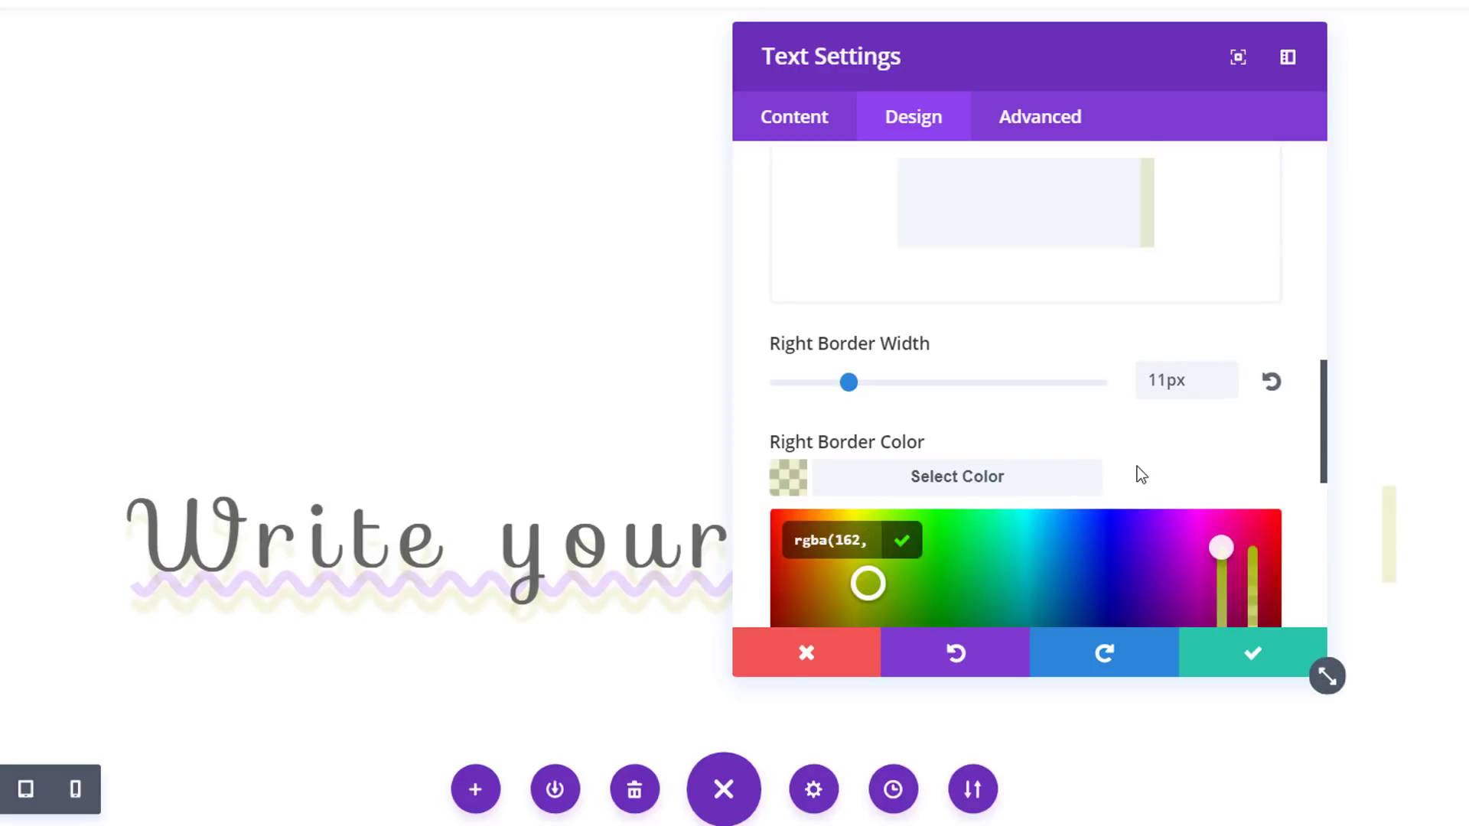
pyautogui.scroll(-3, 1148, 475)
pyautogui.click(886, 505)
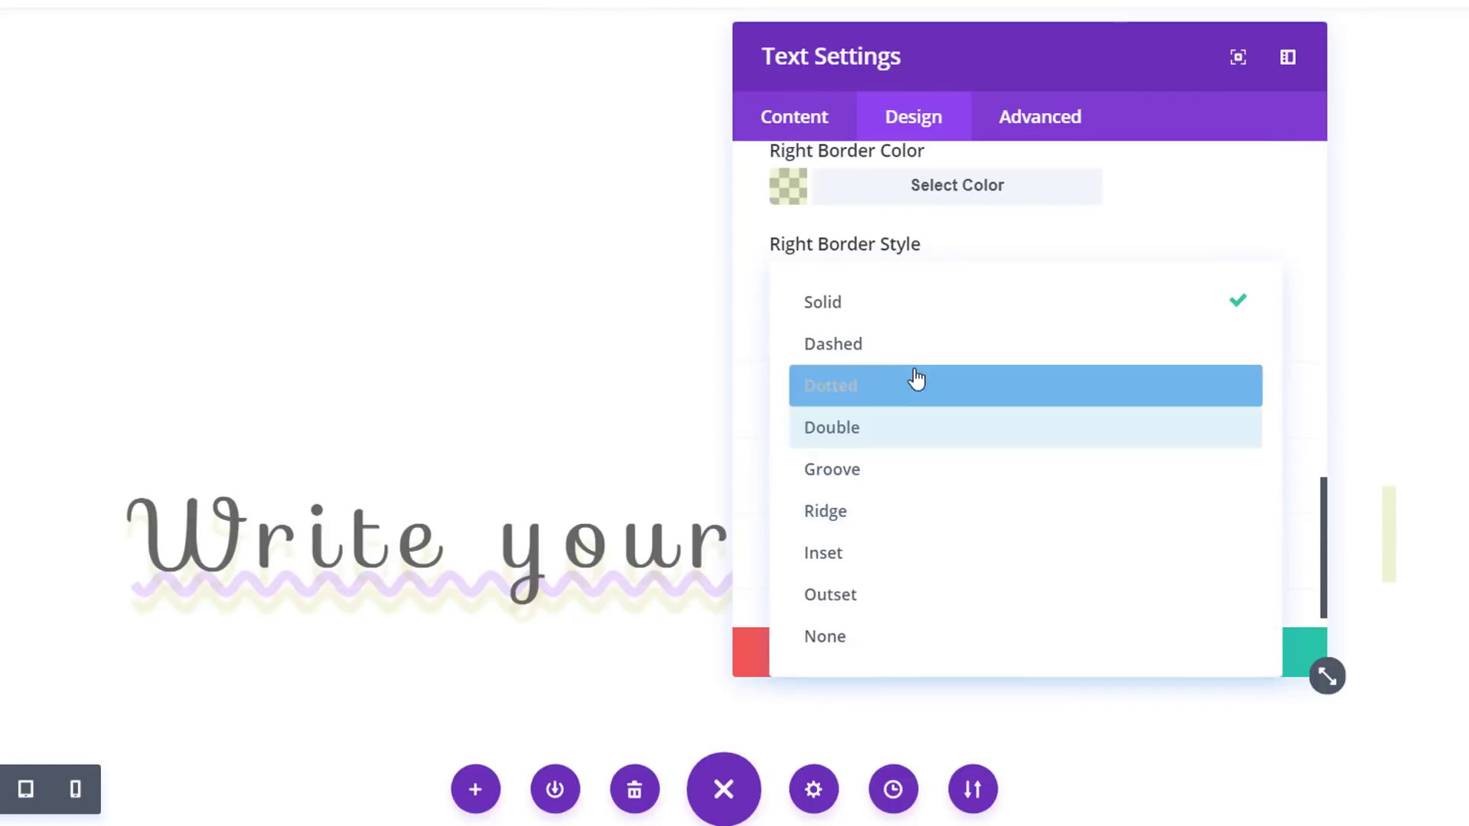
pyautogui.click(903, 431)
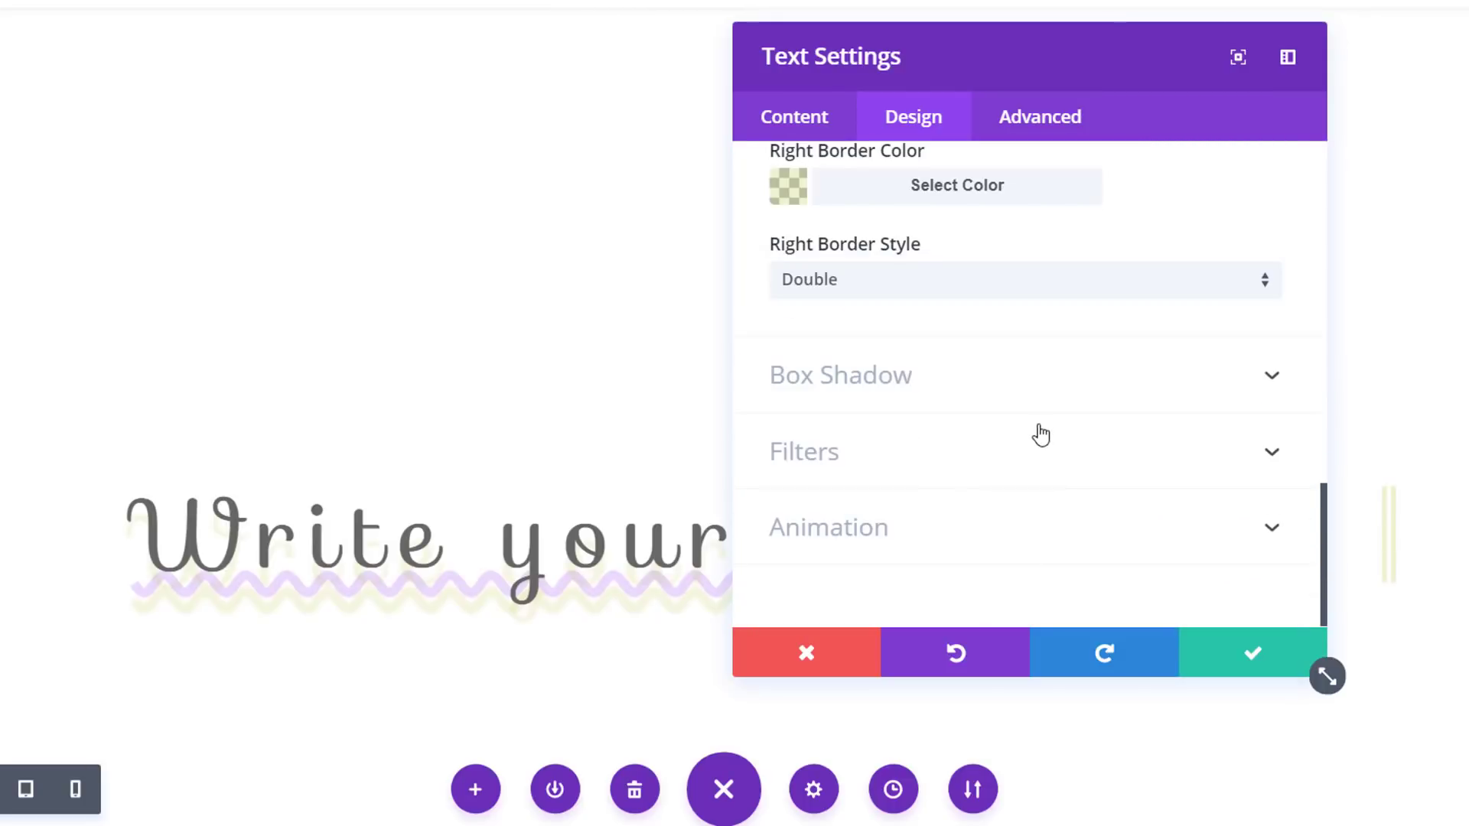
# - Add a left border to the Sofia title's text module with a width of 11px
pyautogui.scroll(5, 1149, 394)
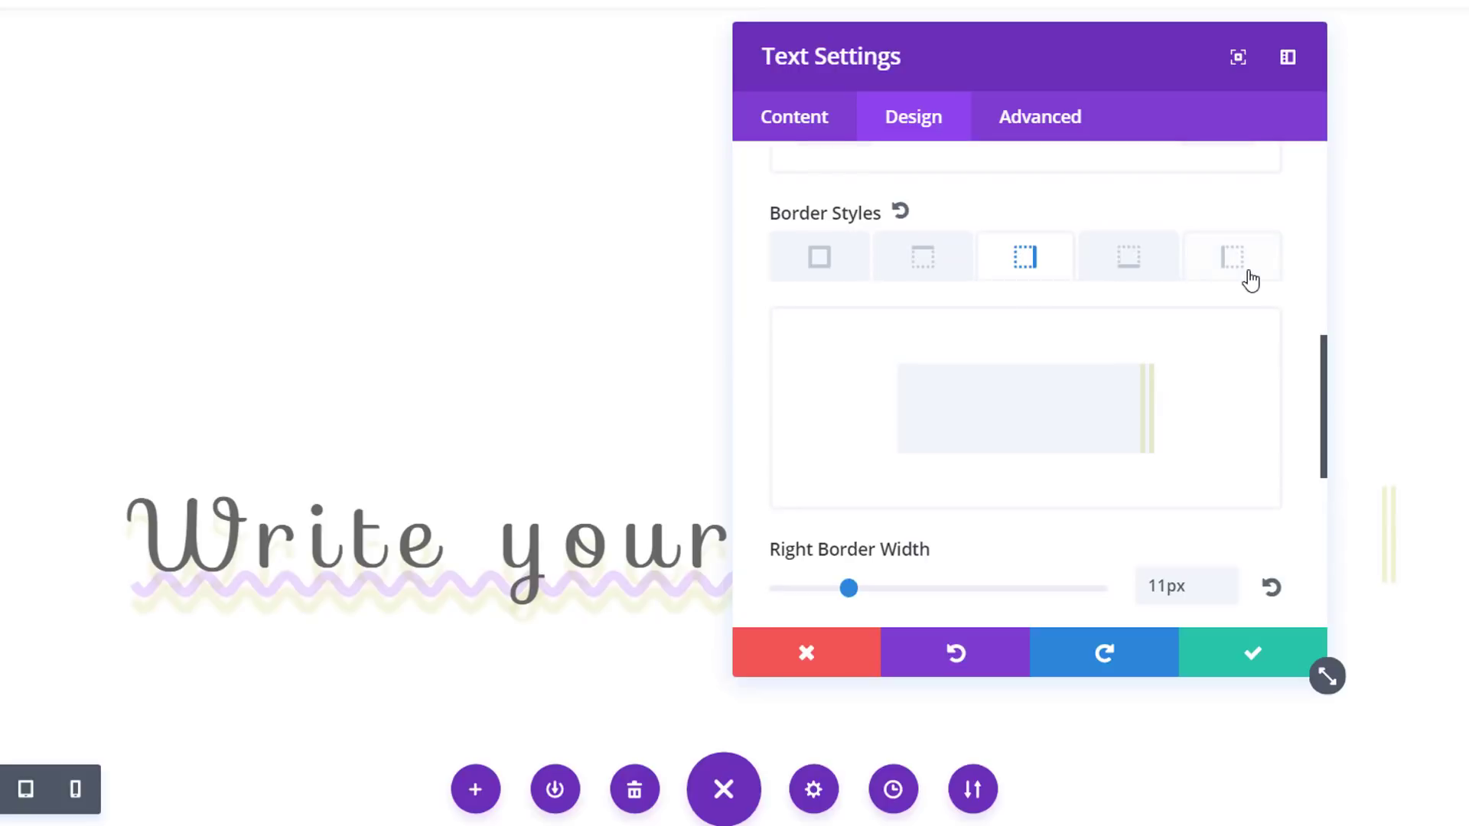
pyautogui.click(1243, 267)
pyautogui.click(1207, 585)
pyautogui.write('11')
# - Give the left border the color rgba(162,181,0,0.18) and the Double style, and save the text module's settings
pyautogui.scroll(-5, 1151, 450)
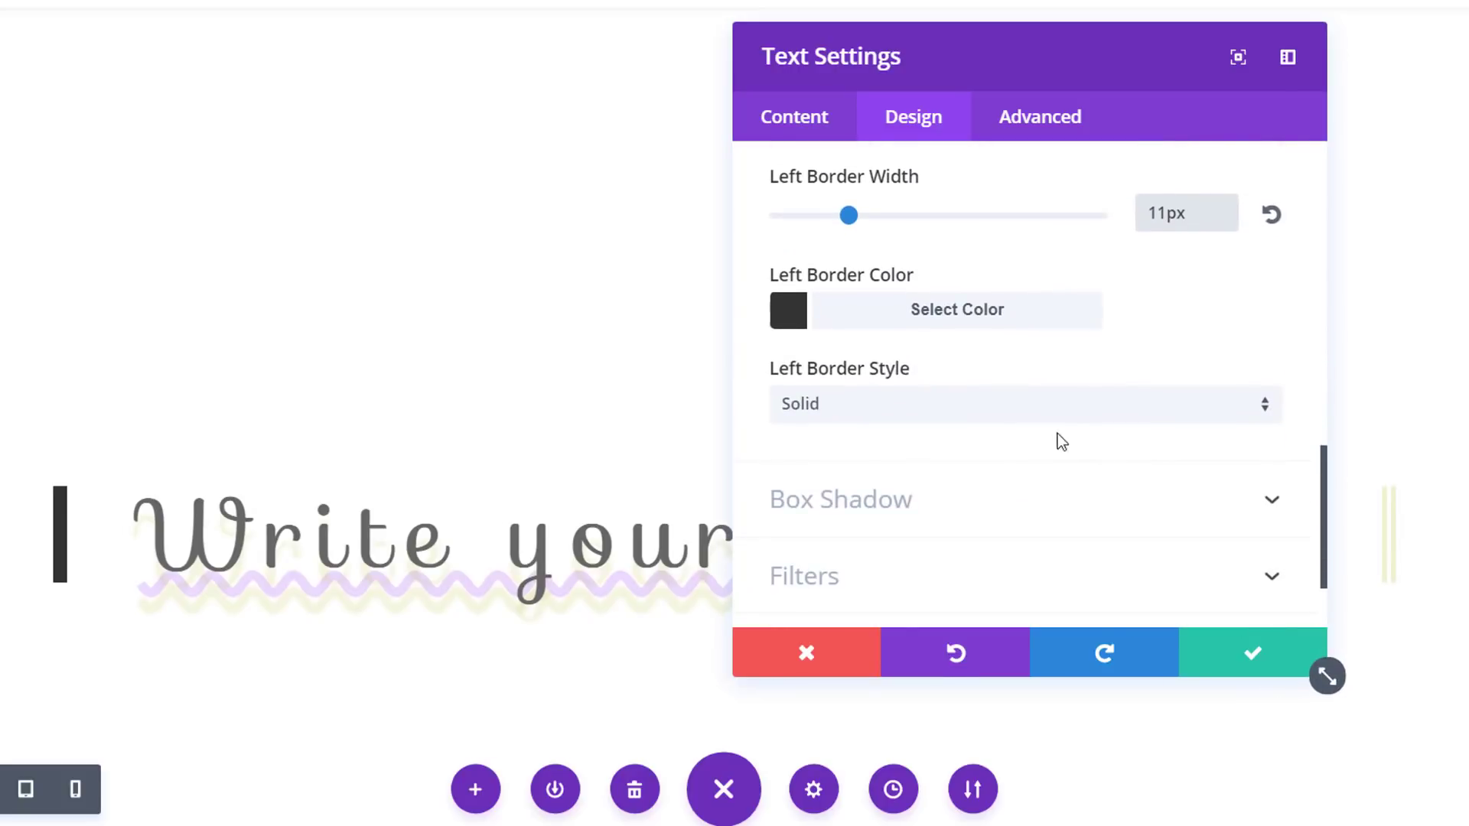
pyautogui.click(1004, 329)
pyautogui.hotkey('ctrl', 'a')
pyautogui.hotkey('ctrl', 'v')
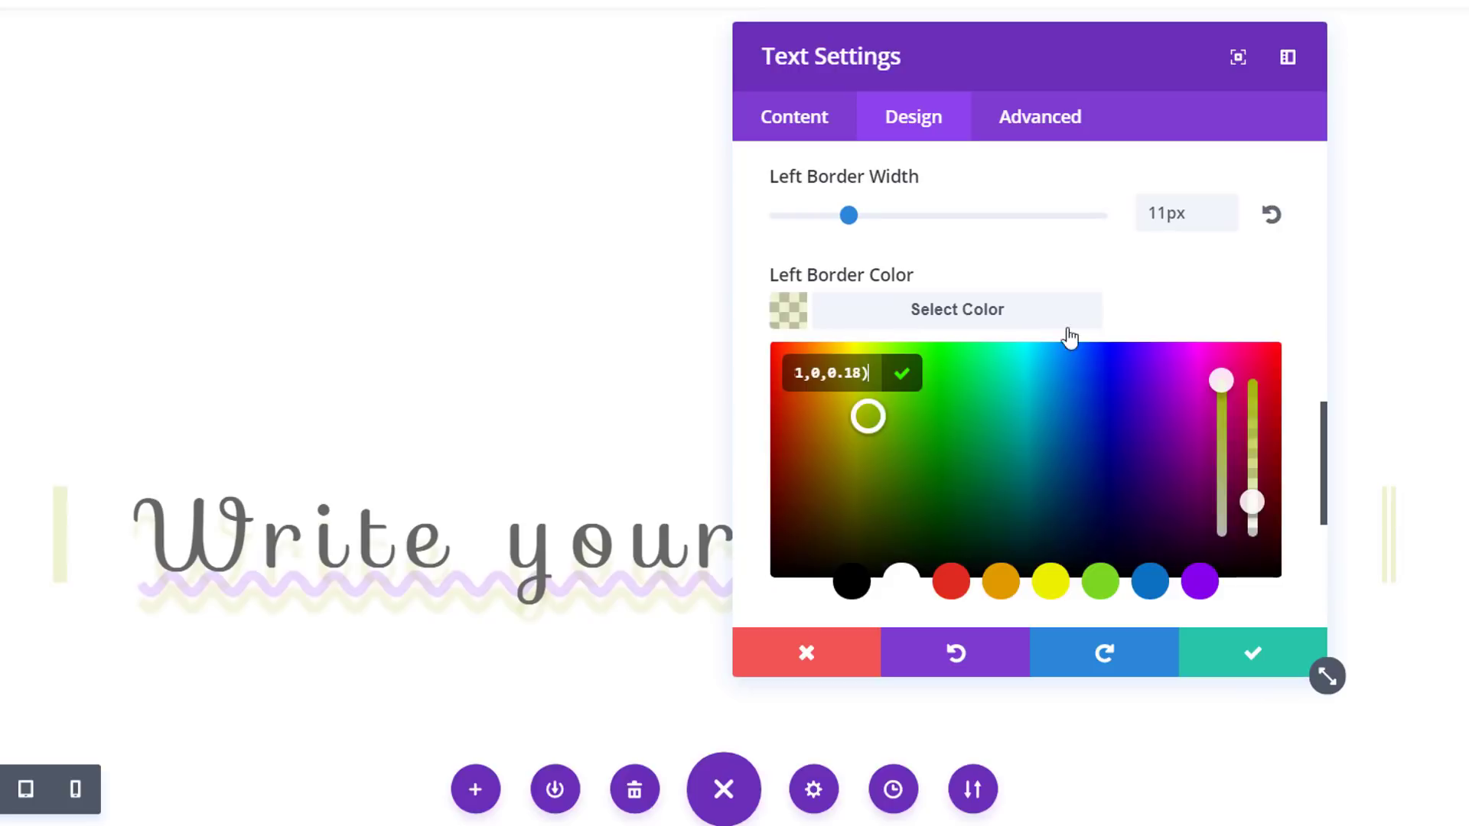
pyautogui.scroll(-2, 1000, 515)
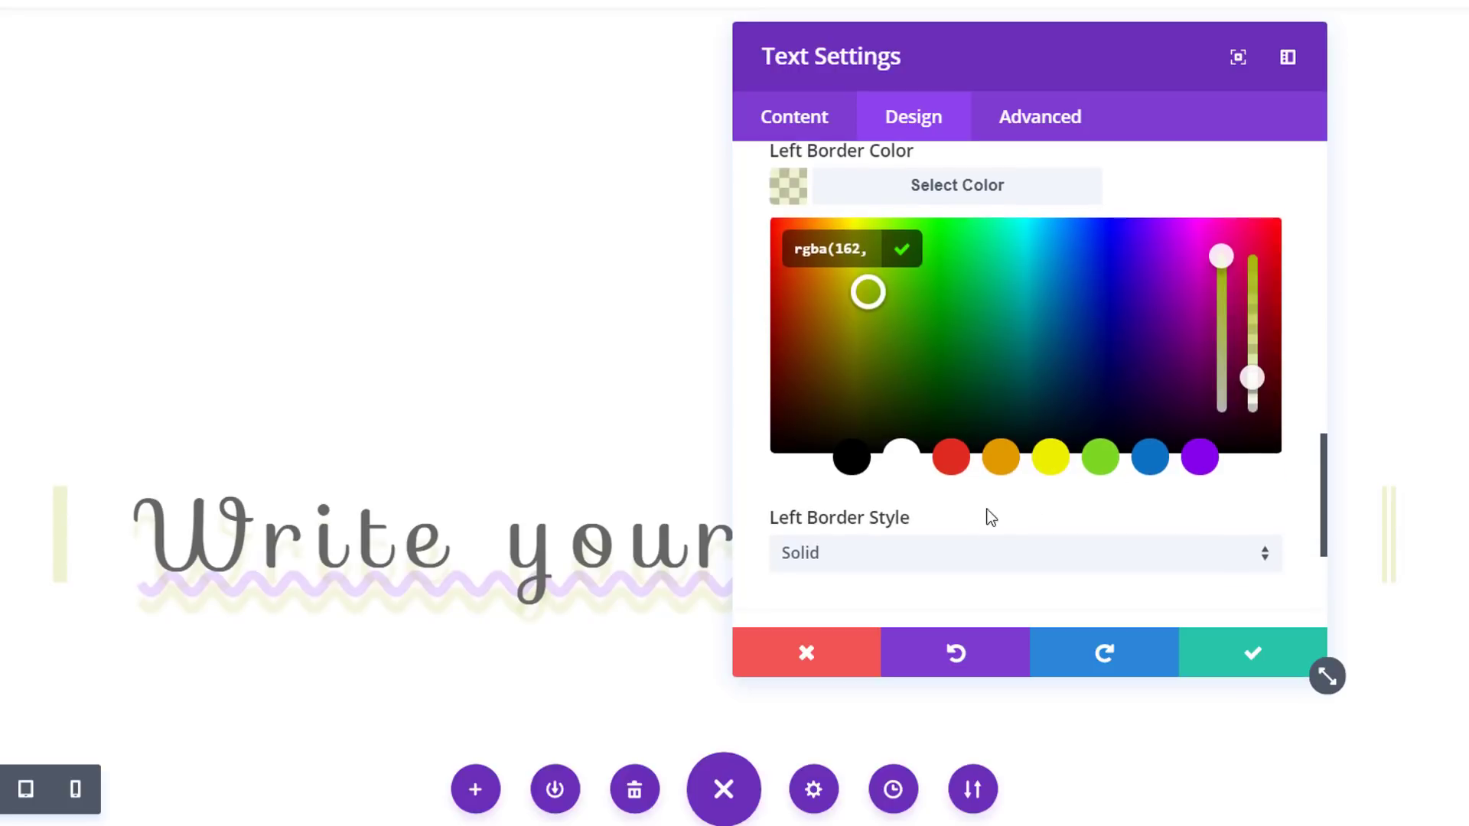
pyautogui.click(931, 549)
pyautogui.click(925, 433)
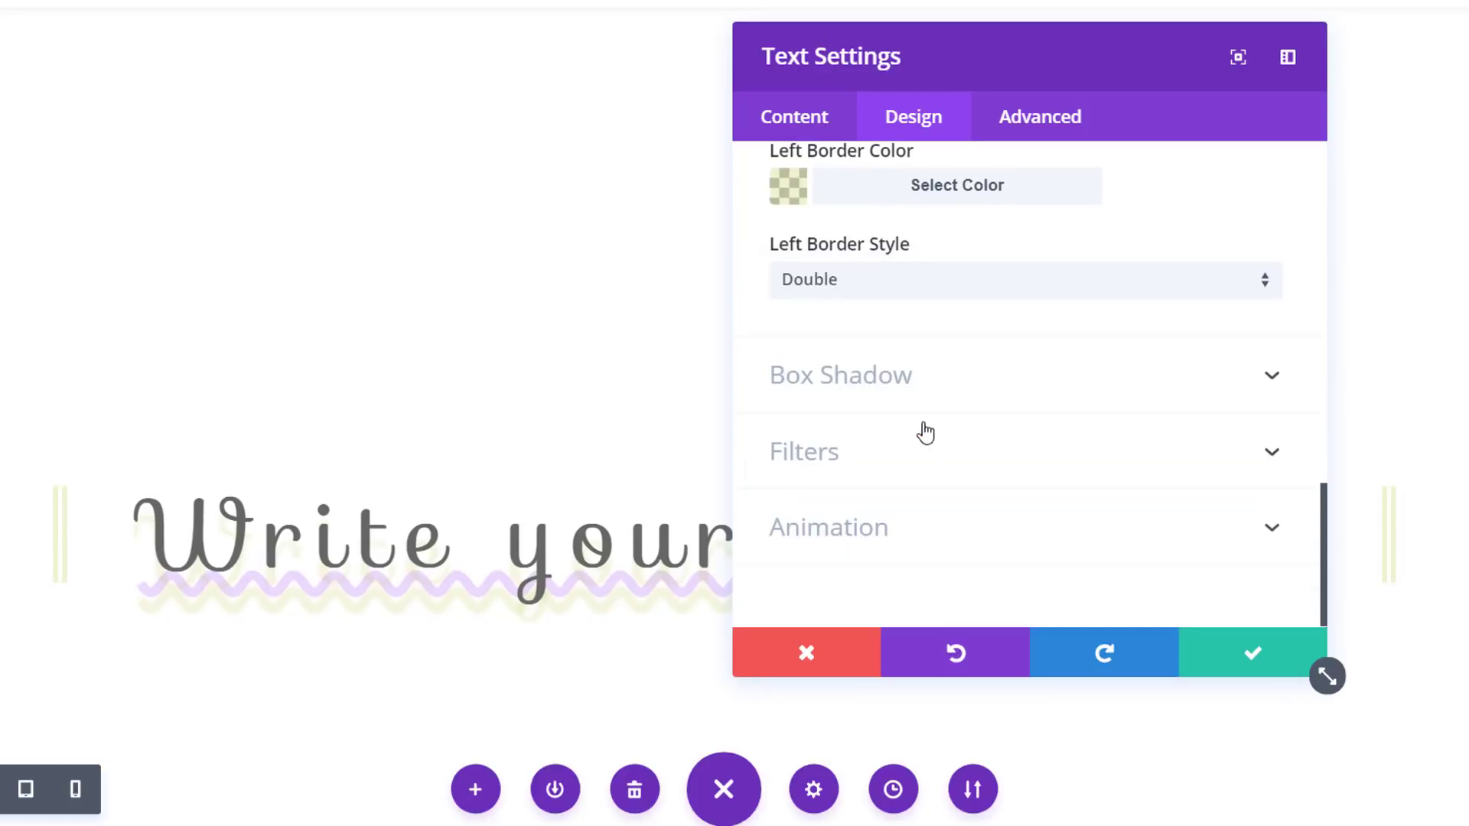
pyautogui.click(1247, 654)
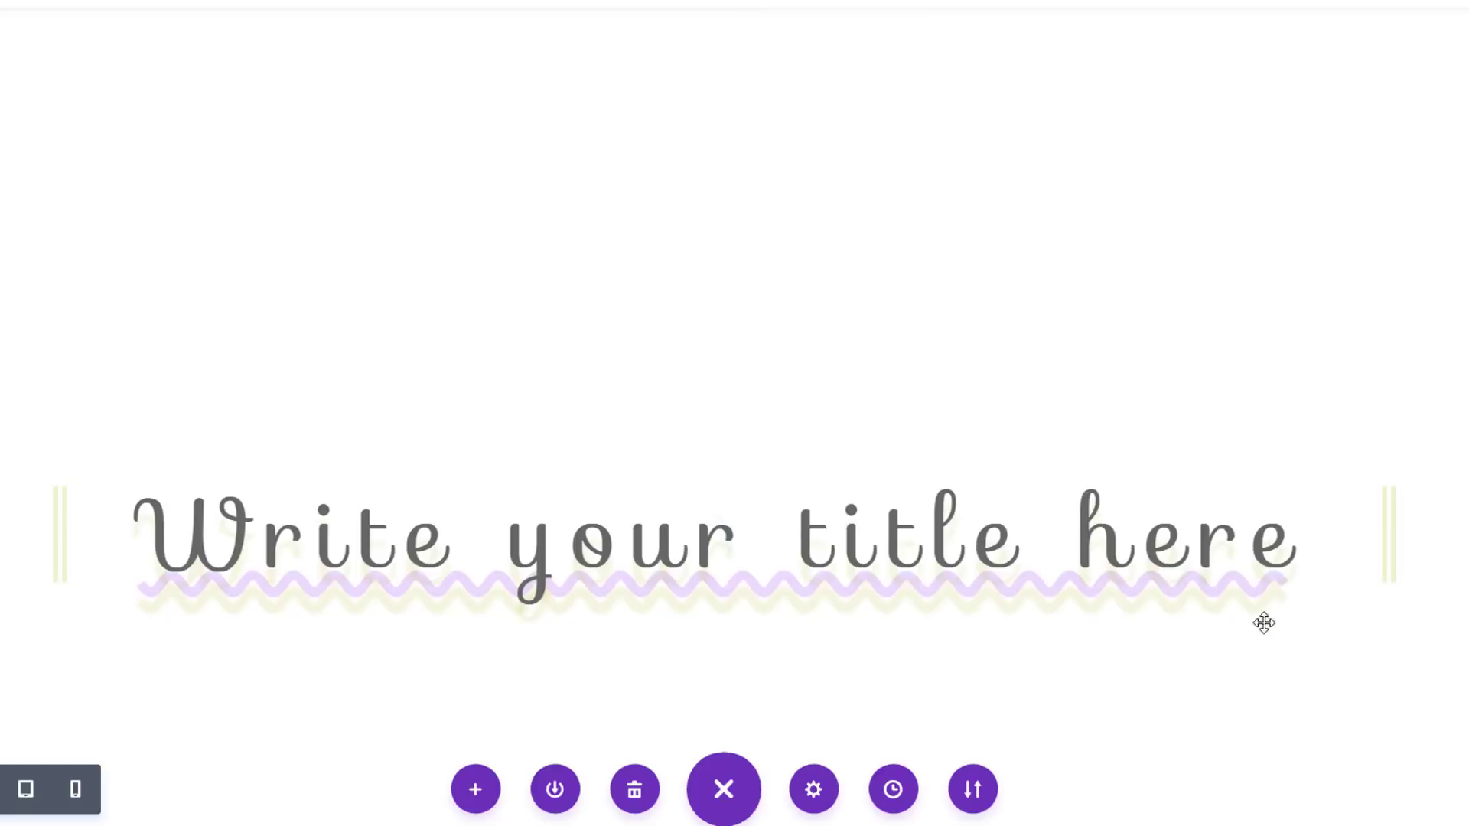
# - Give the section below the Sofia title a #ededed background color and save the section settings
pyautogui.scroll(-2, 1102, 387)
pyautogui.scroll(1, 1102, 387)
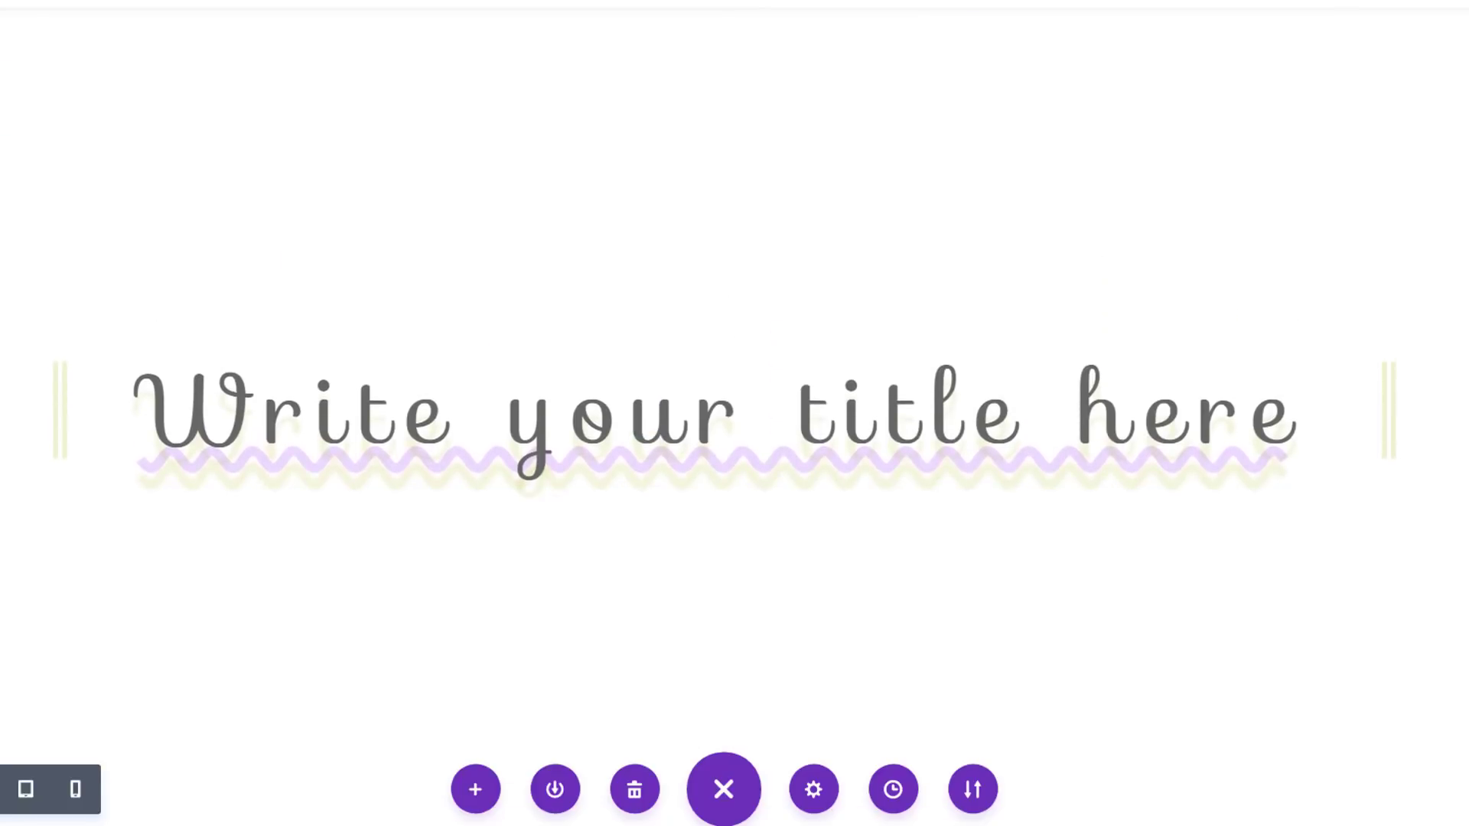
pyautogui.scroll(-3, 1369, 337)
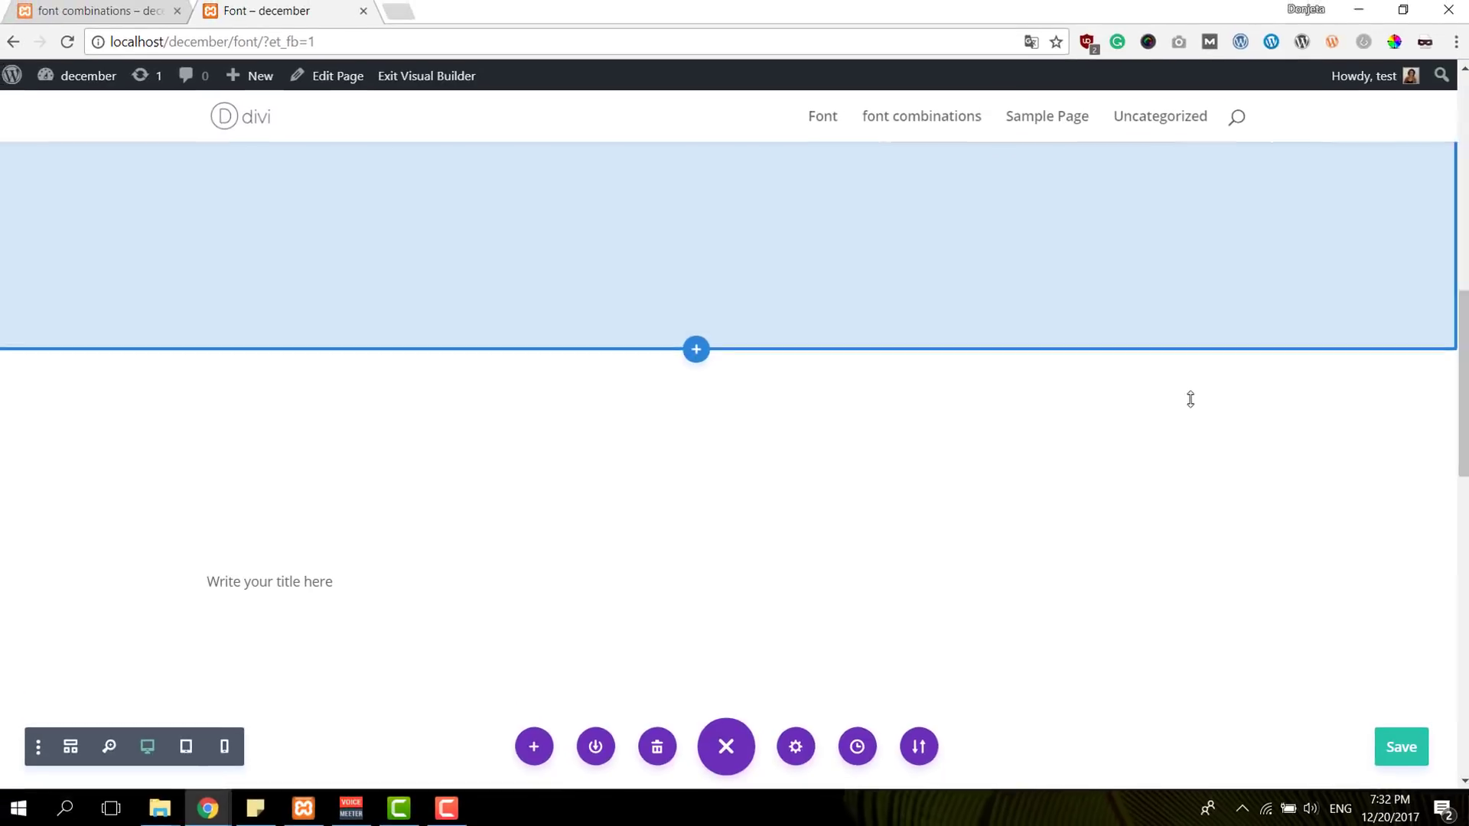
pyautogui.scroll(-1, 1019, 403)
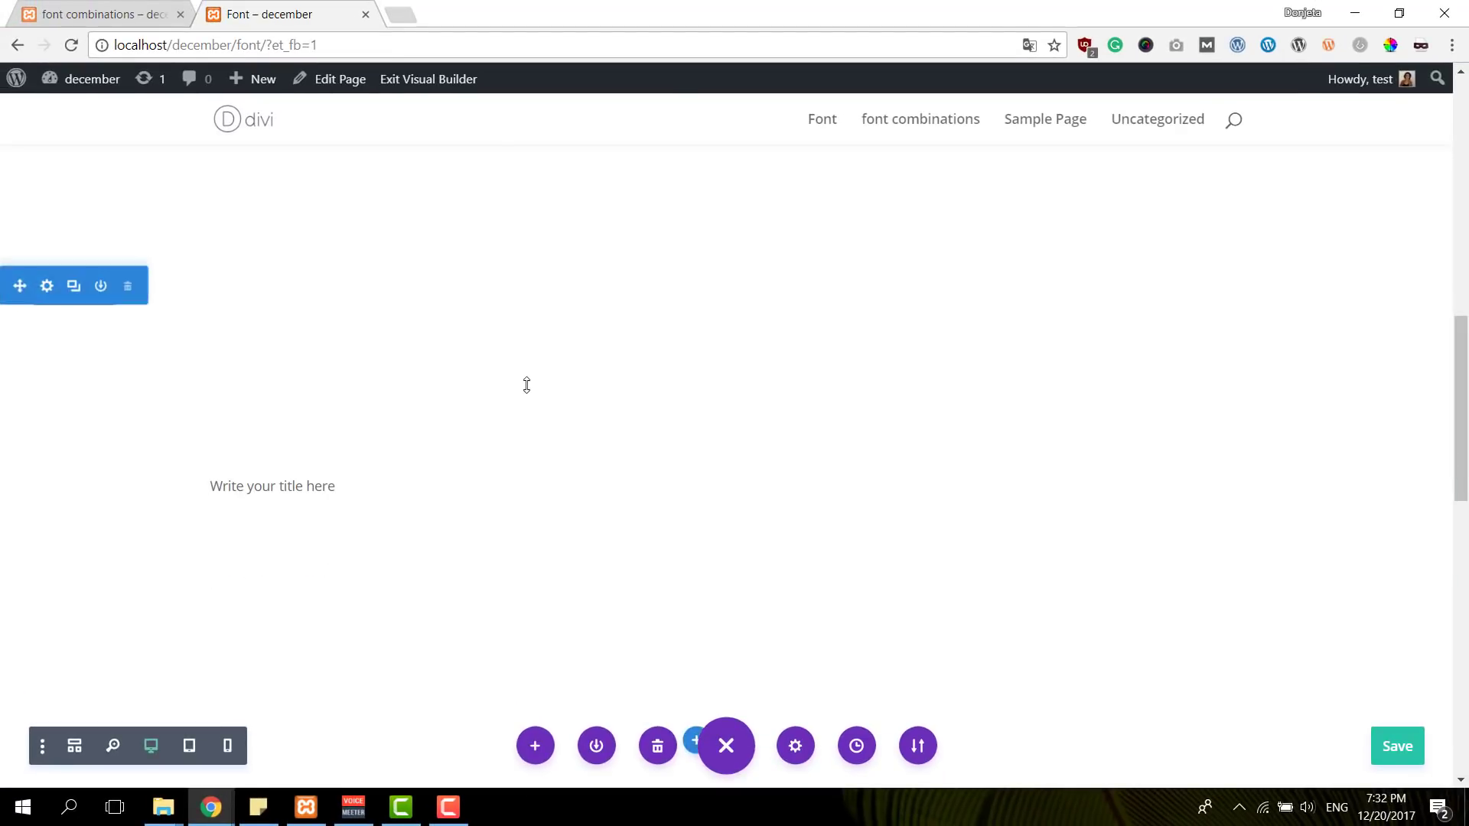
pyautogui.click(46, 284)
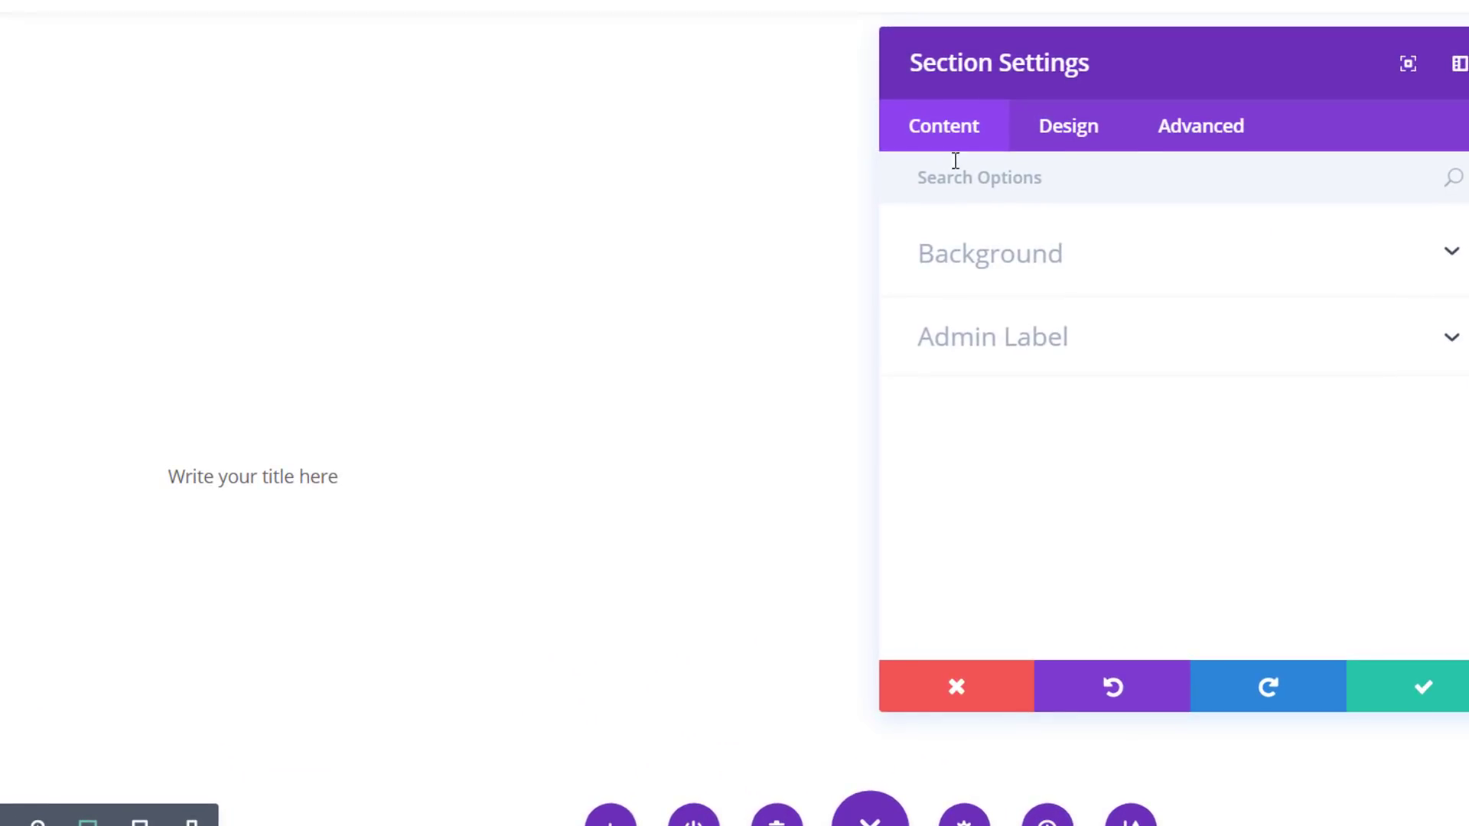
pyautogui.click(1056, 257)
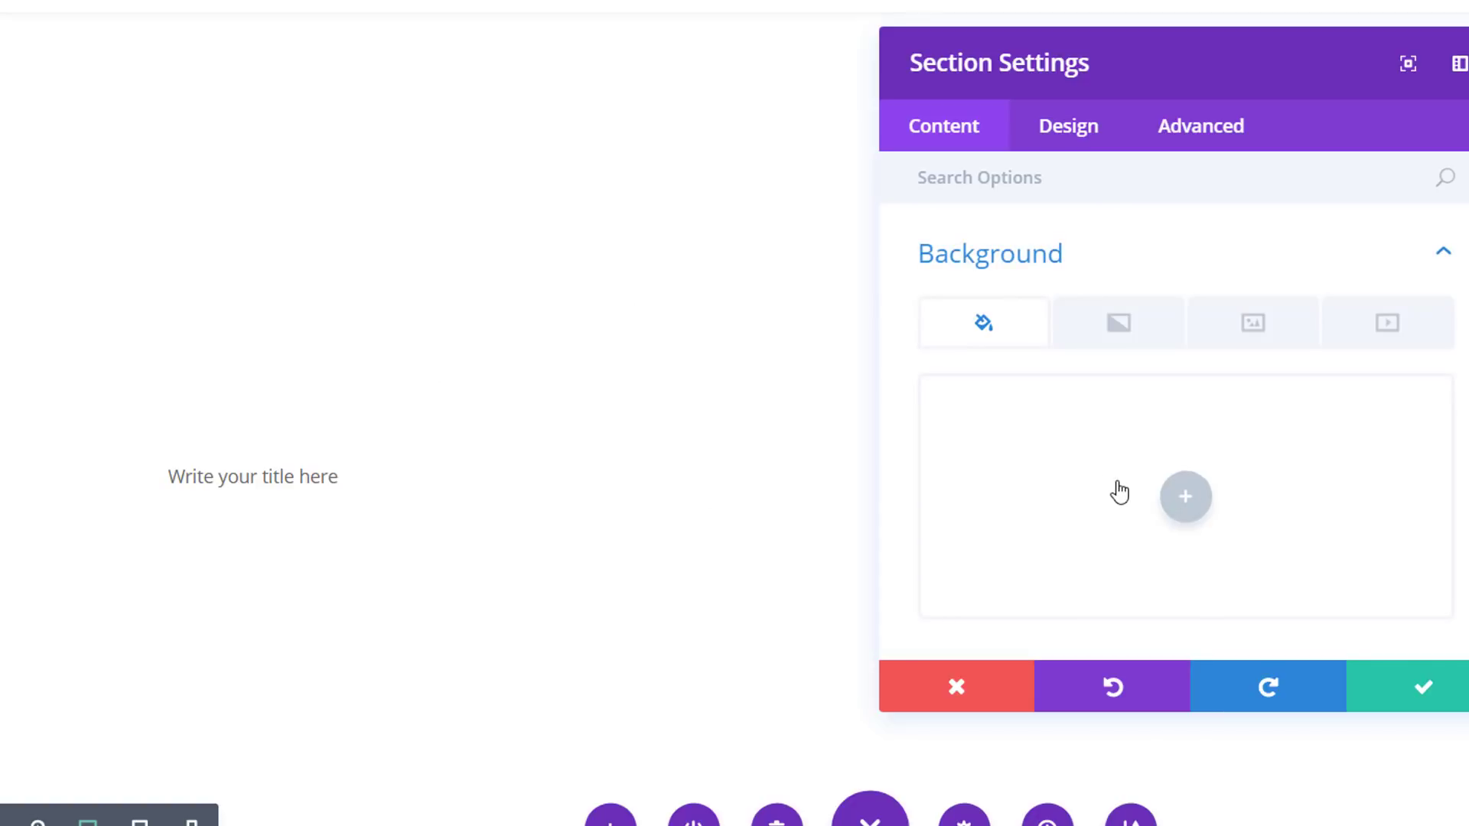
pyautogui.click(1118, 485)
pyautogui.write('#ededed')
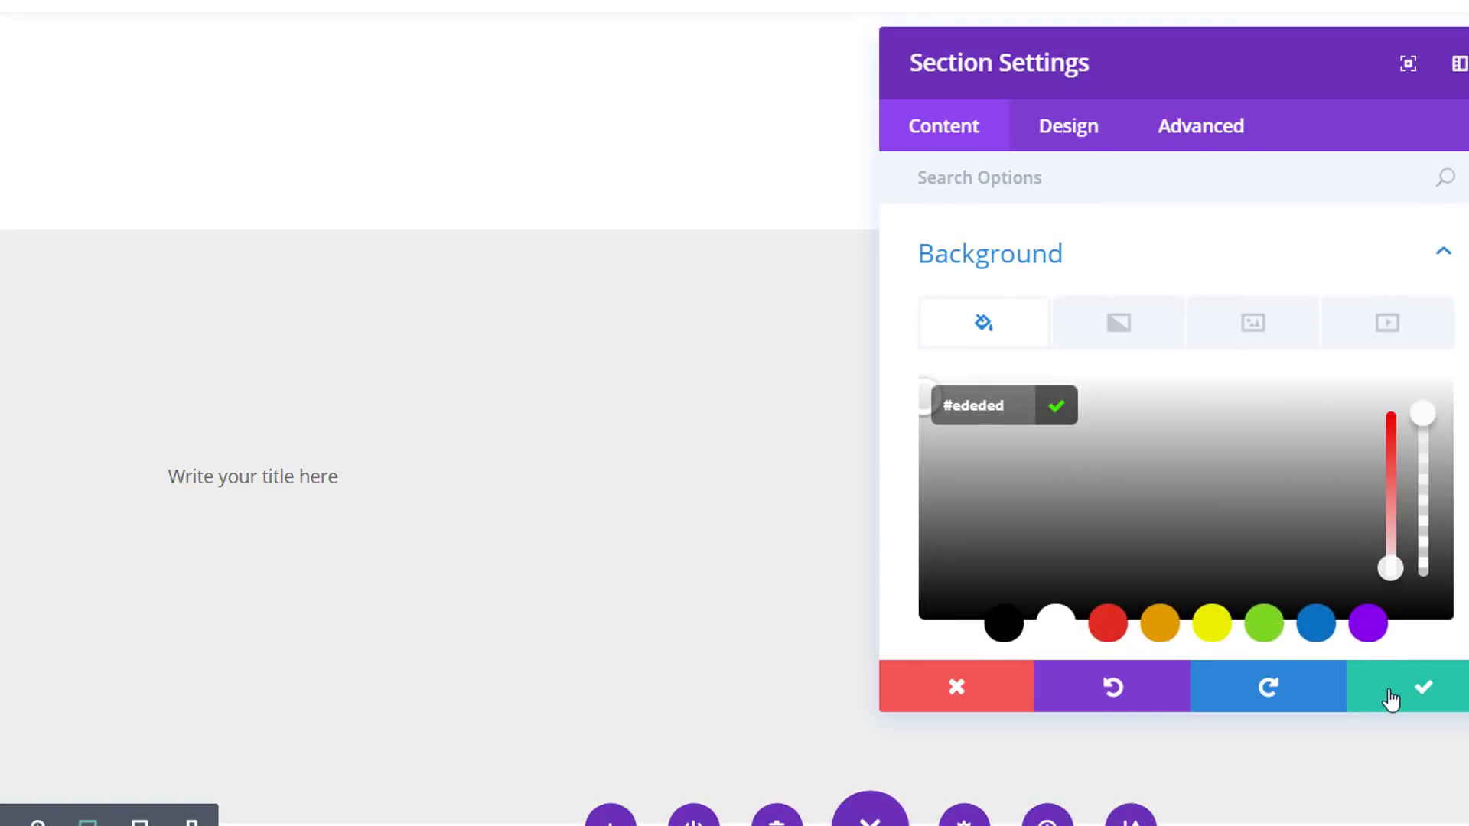
pyautogui.click(1388, 688)
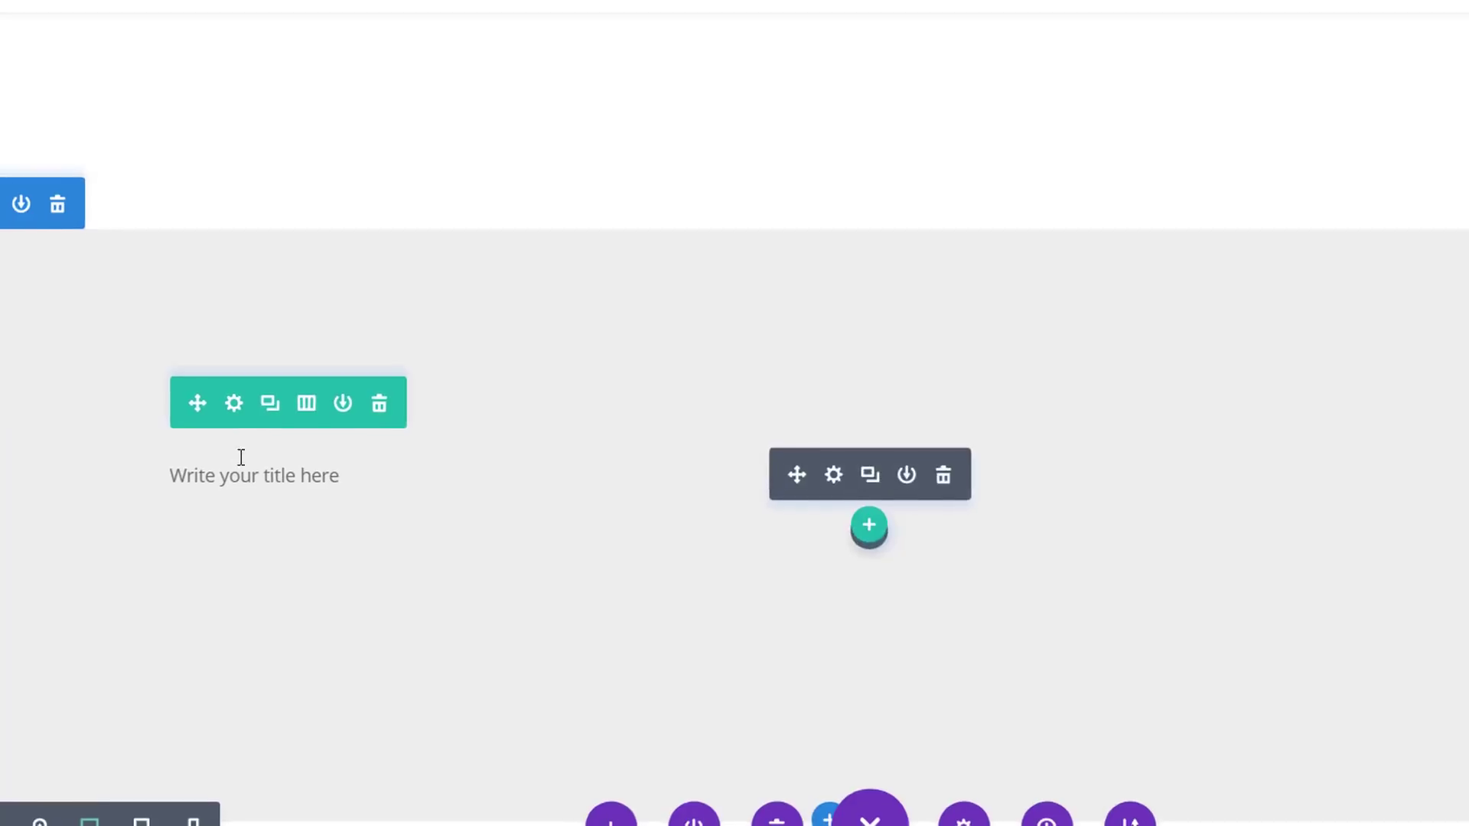
# - Set the text font of the title in the gray section to Bungee Inline
pyautogui.click(327, 394)
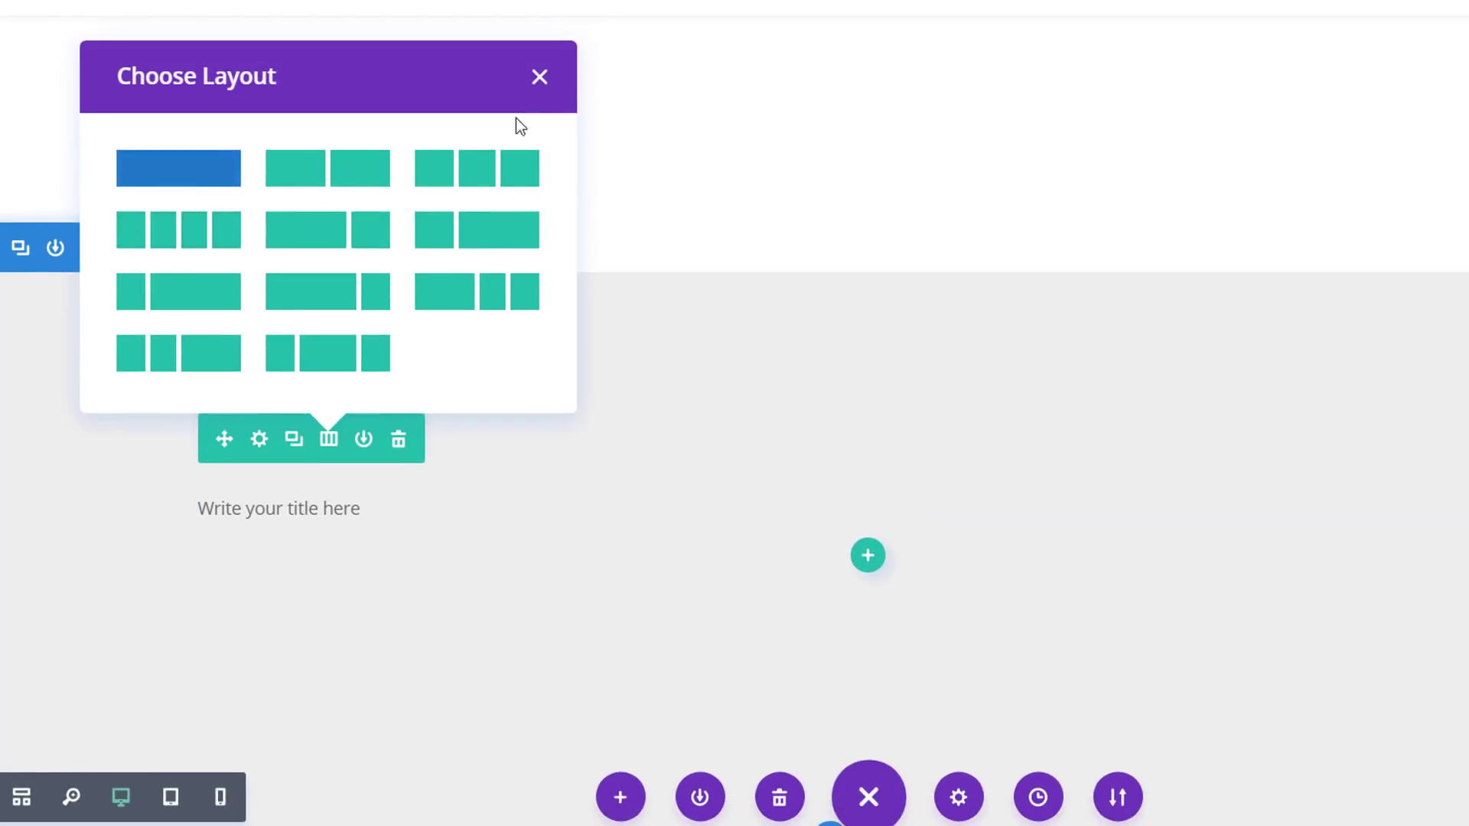
pyautogui.click(540, 86)
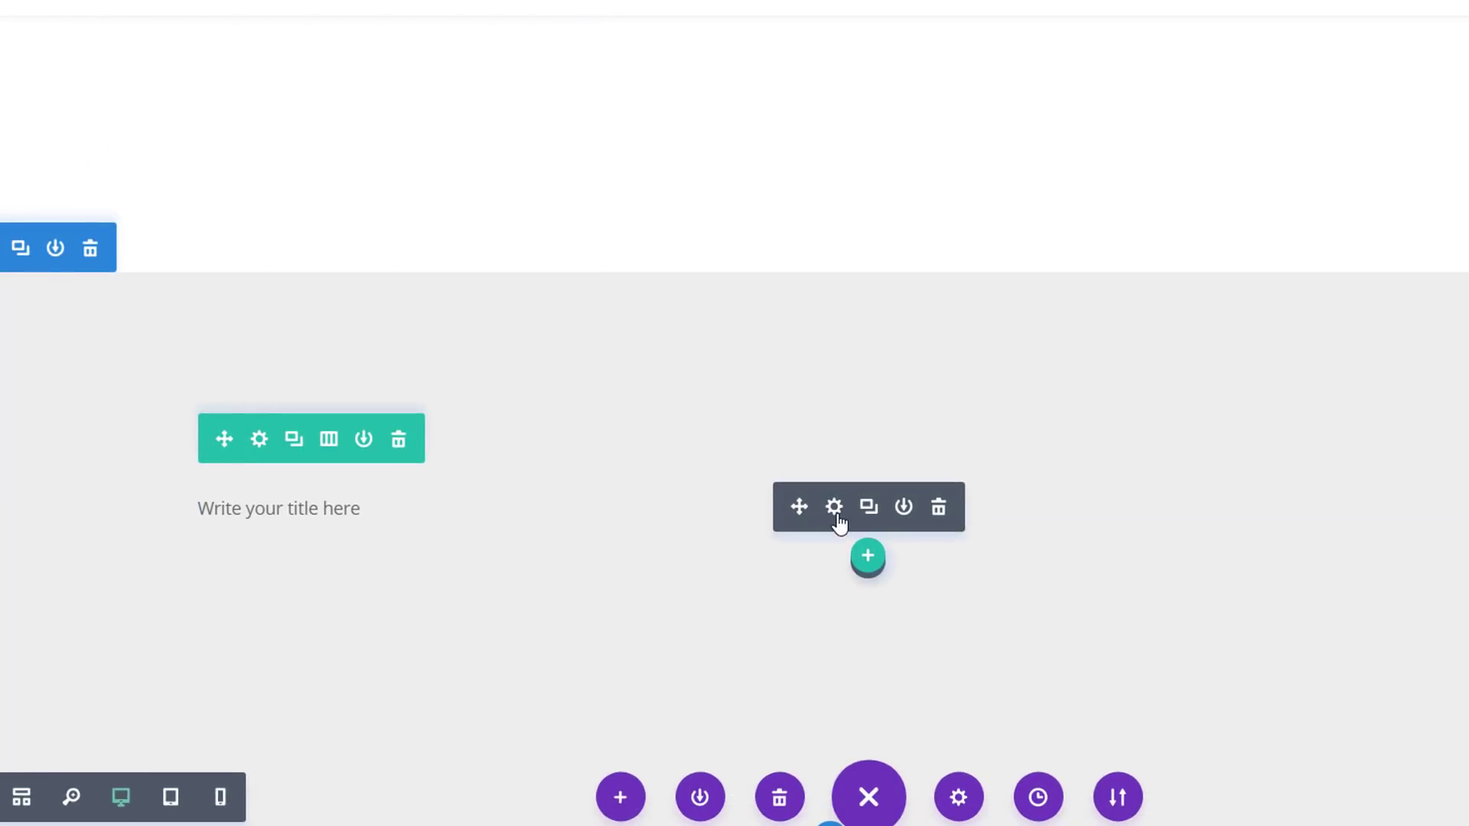
pyautogui.click(834, 506)
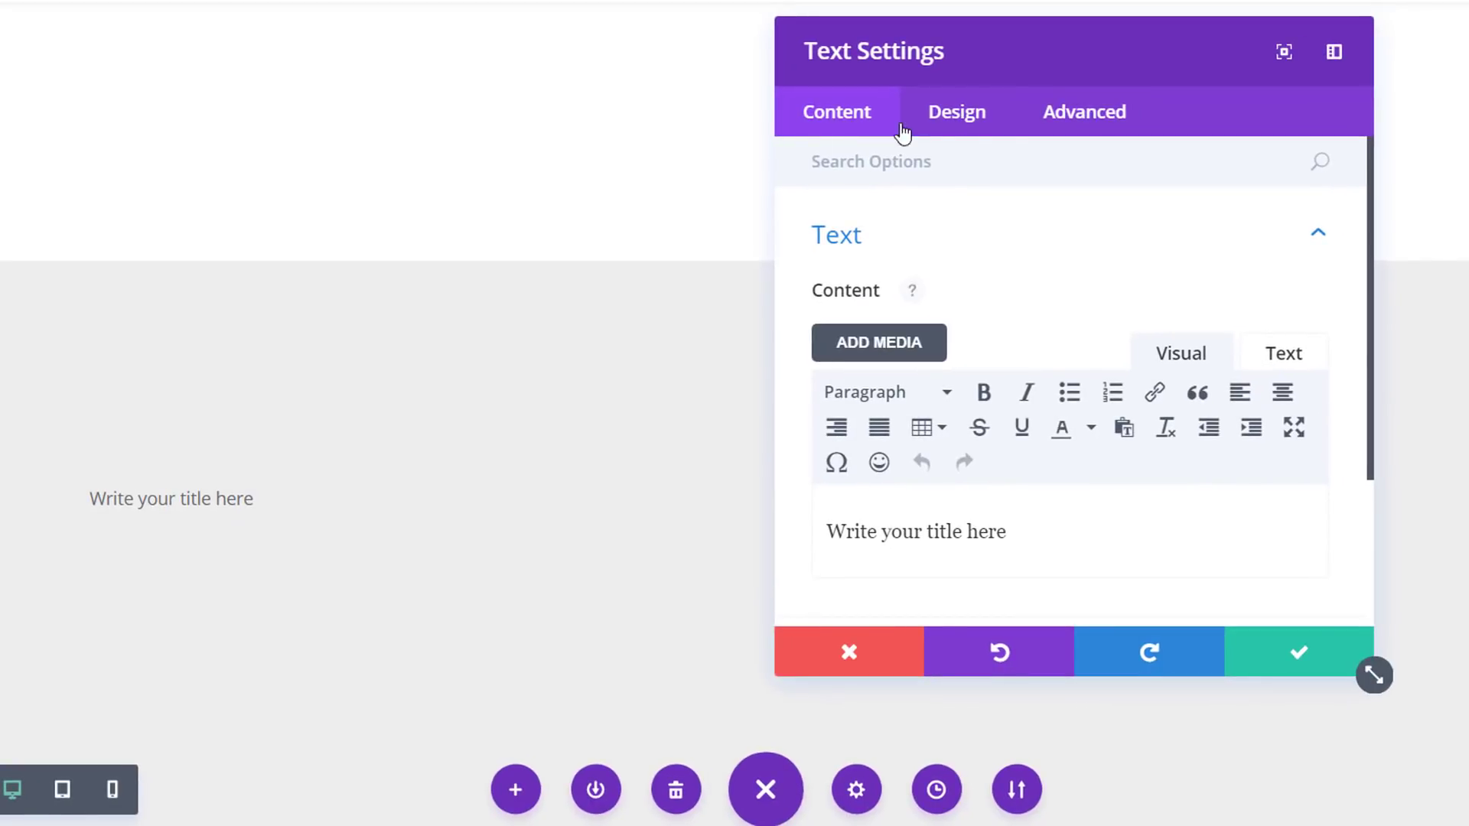
pyautogui.click(971, 125)
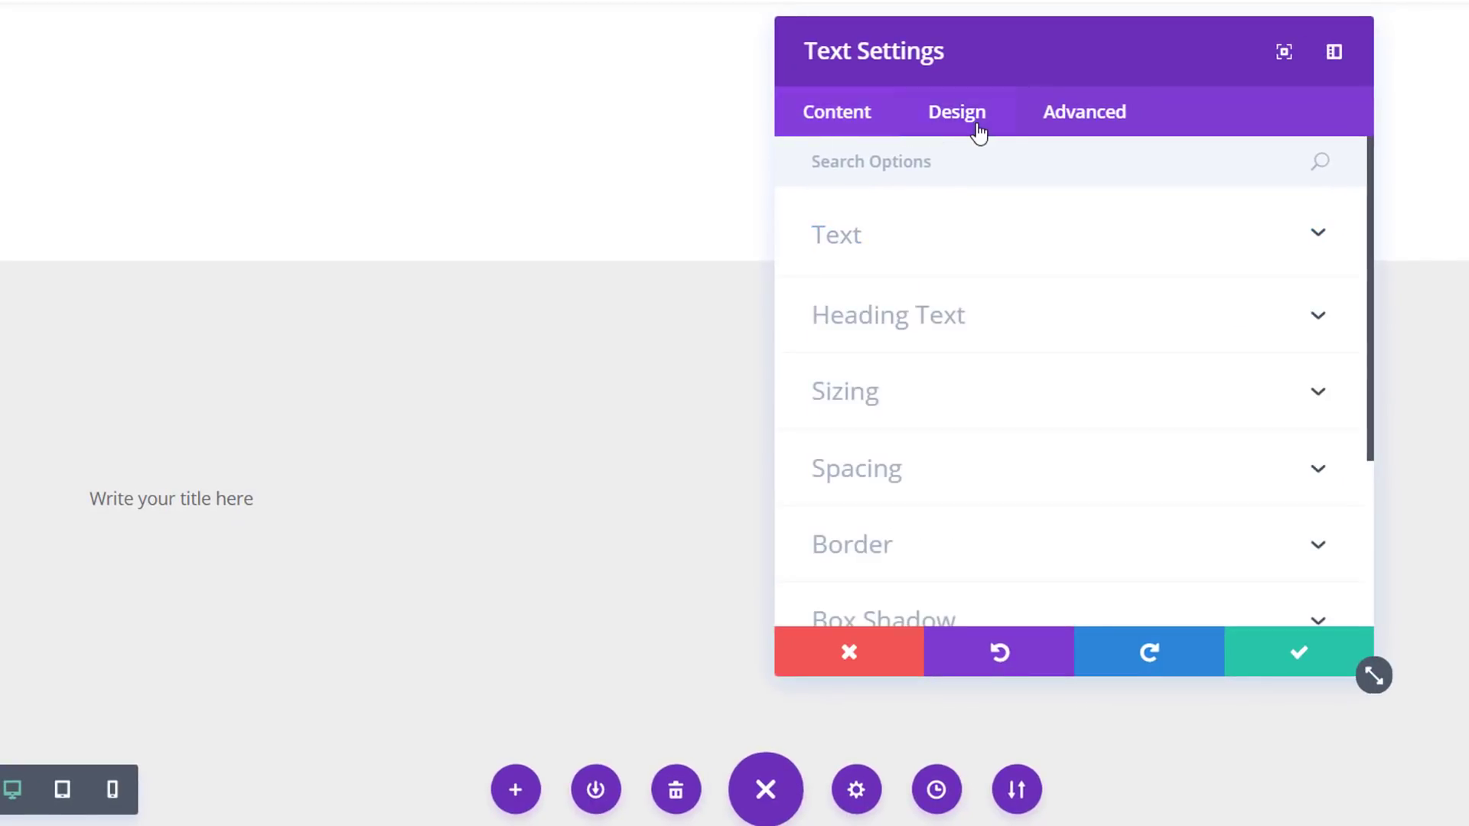
pyautogui.click(918, 253)
pyautogui.scroll(-2, 1020, 344)
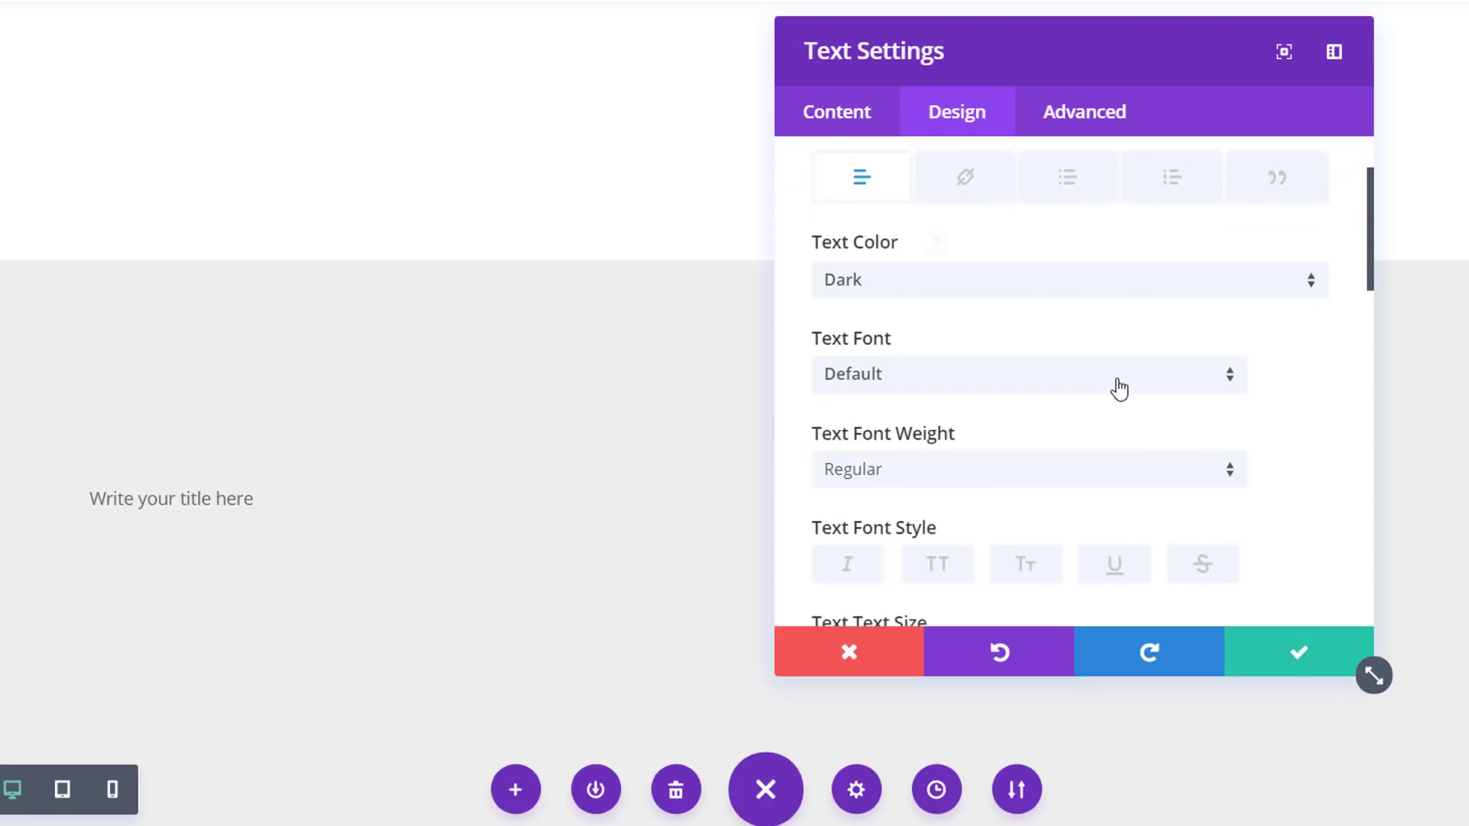
pyautogui.click(1118, 383)
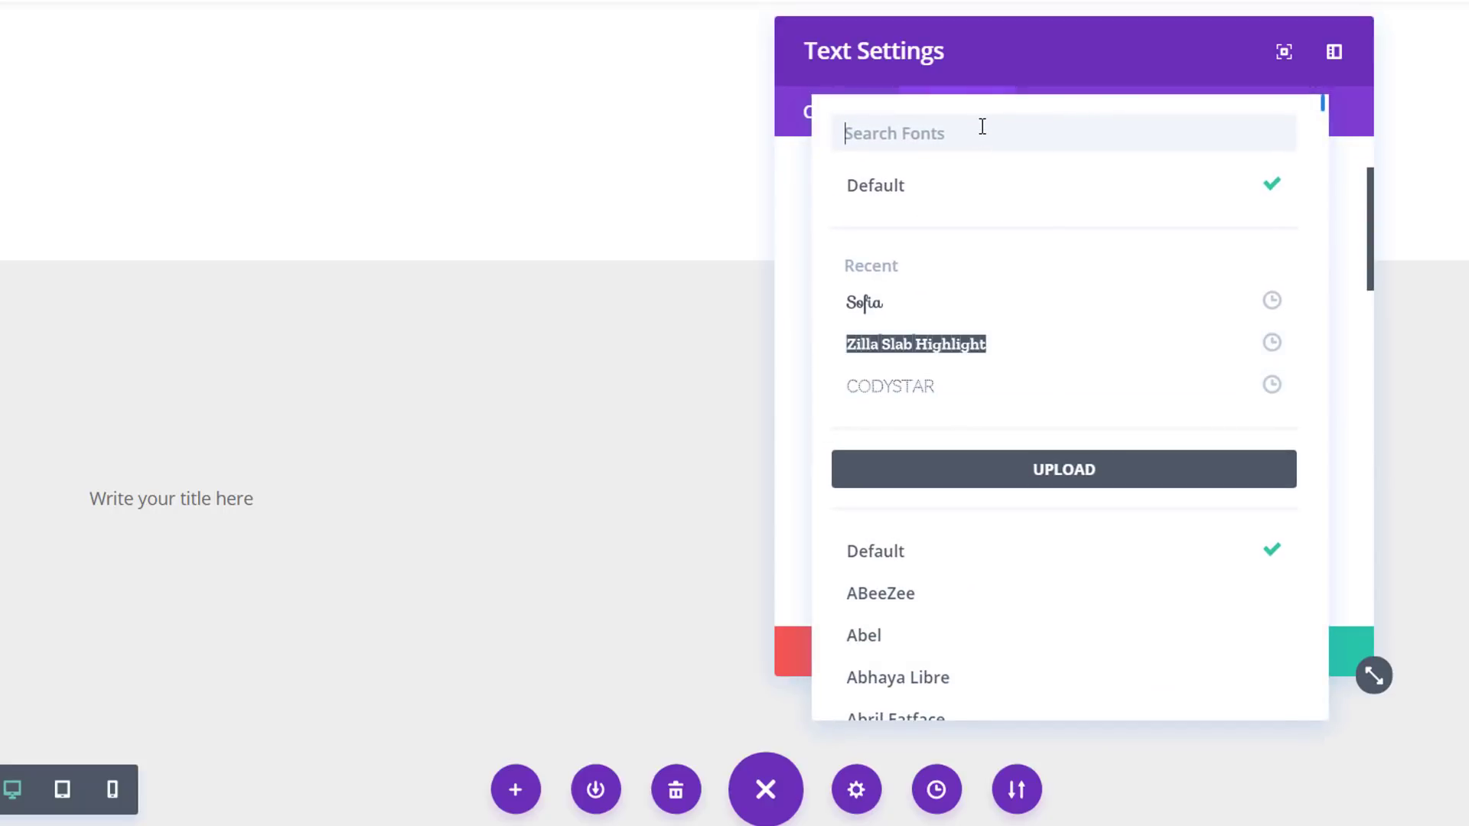
pyautogui.write('Bungee')
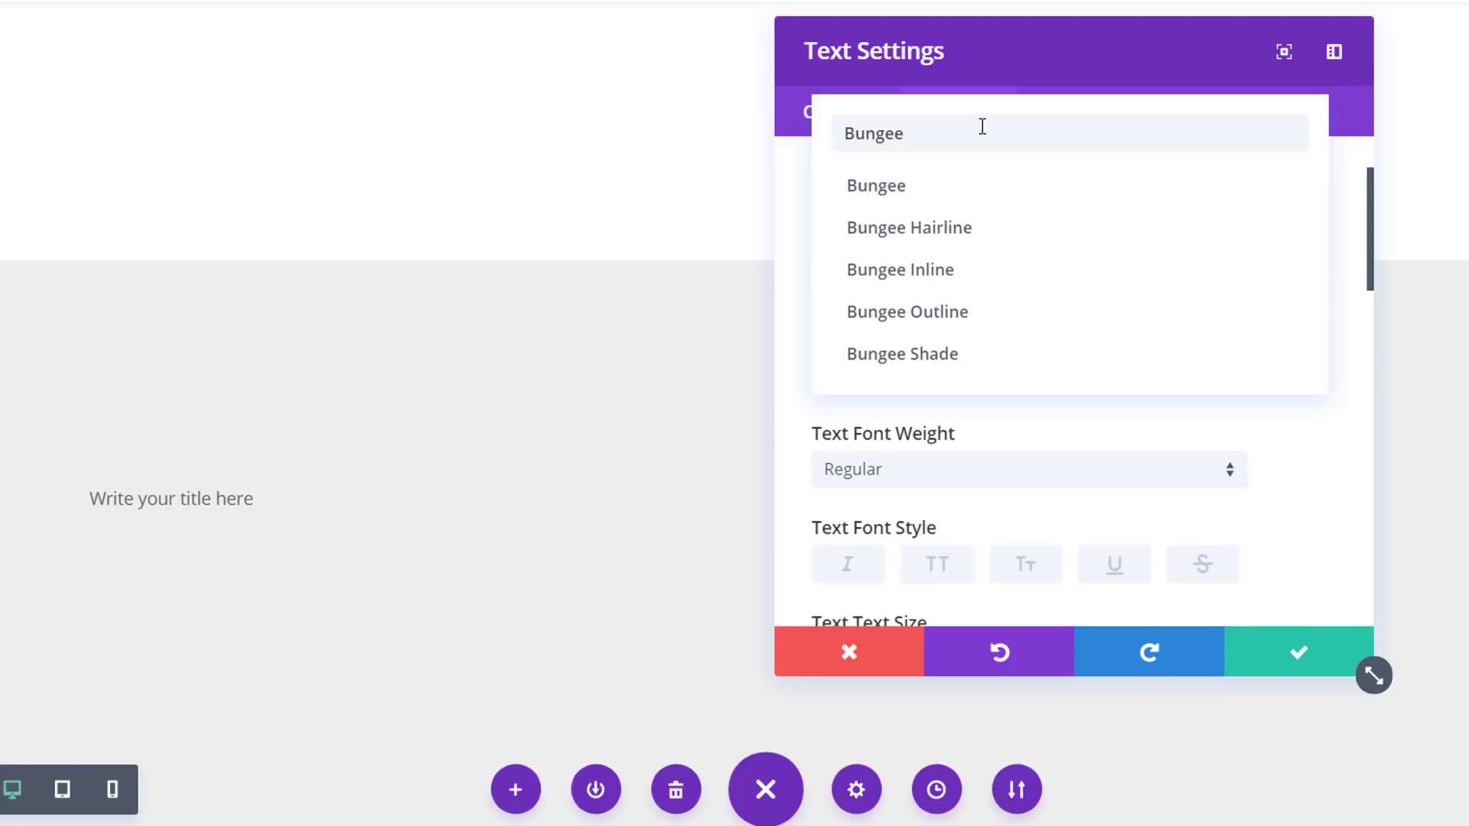
pyautogui.press('Down')
pyautogui.press('Down')
pyautogui.press('Down')
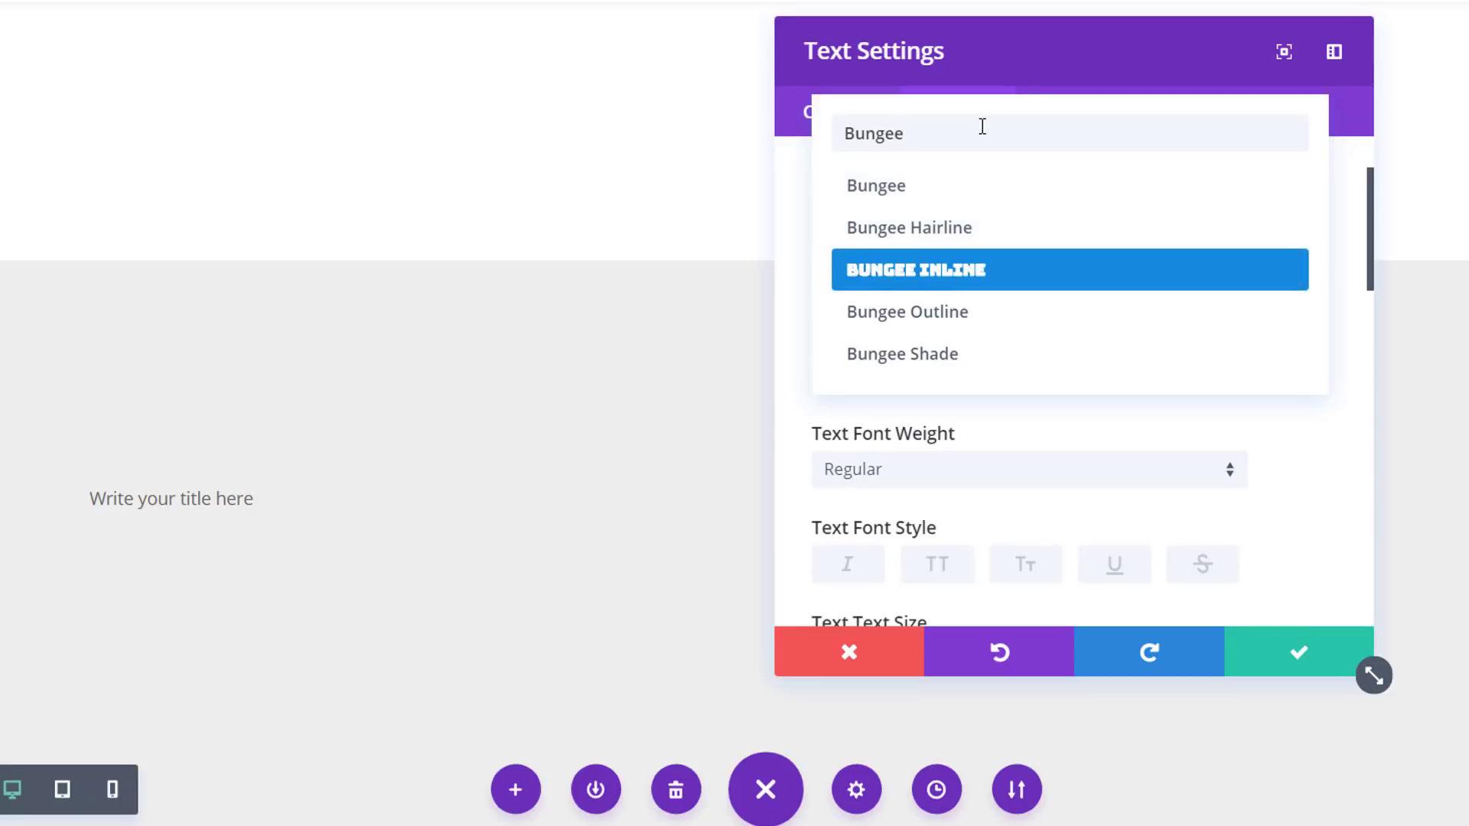
pyautogui.press('Return')
# - Underline the Bungee Inline title and set the underline color to white (#ffffff)
pyautogui.scroll(-2, 1049, 361)
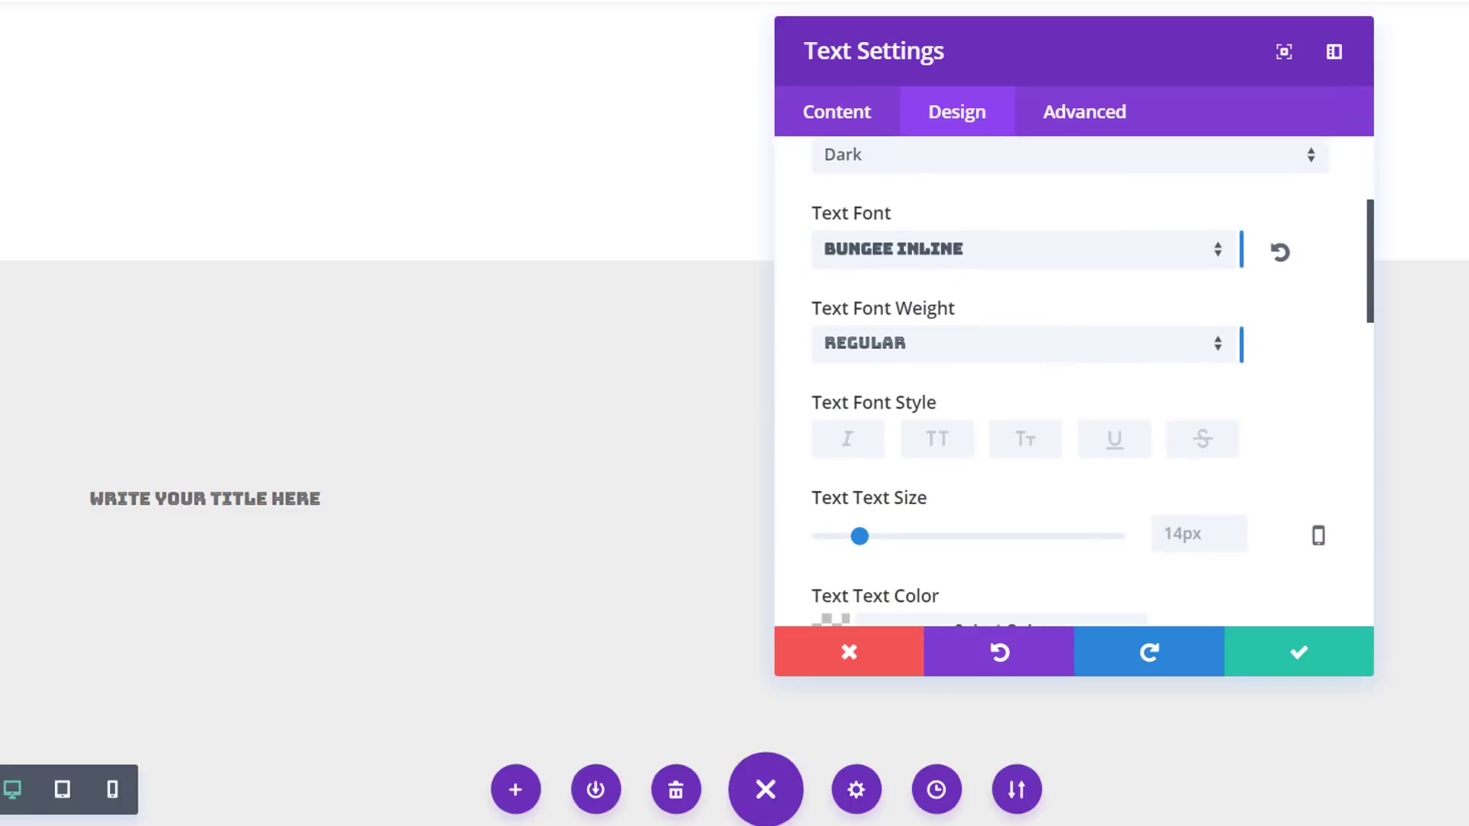
pyautogui.click(1140, 442)
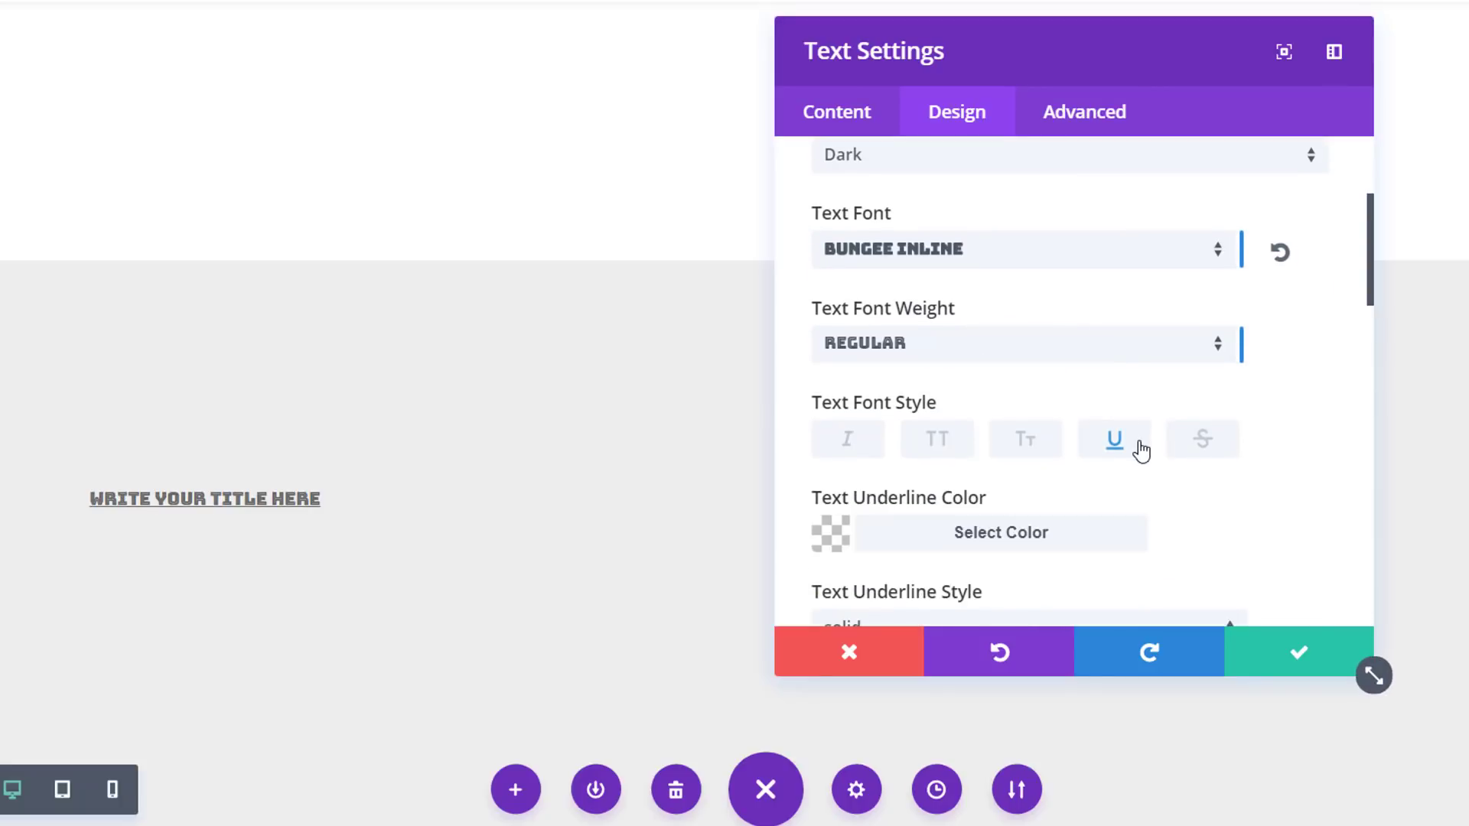
pyautogui.scroll(-2, 1272, 450)
pyautogui.click(1074, 420)
pyautogui.scroll(-4, 1074, 420)
pyautogui.click(945, 430)
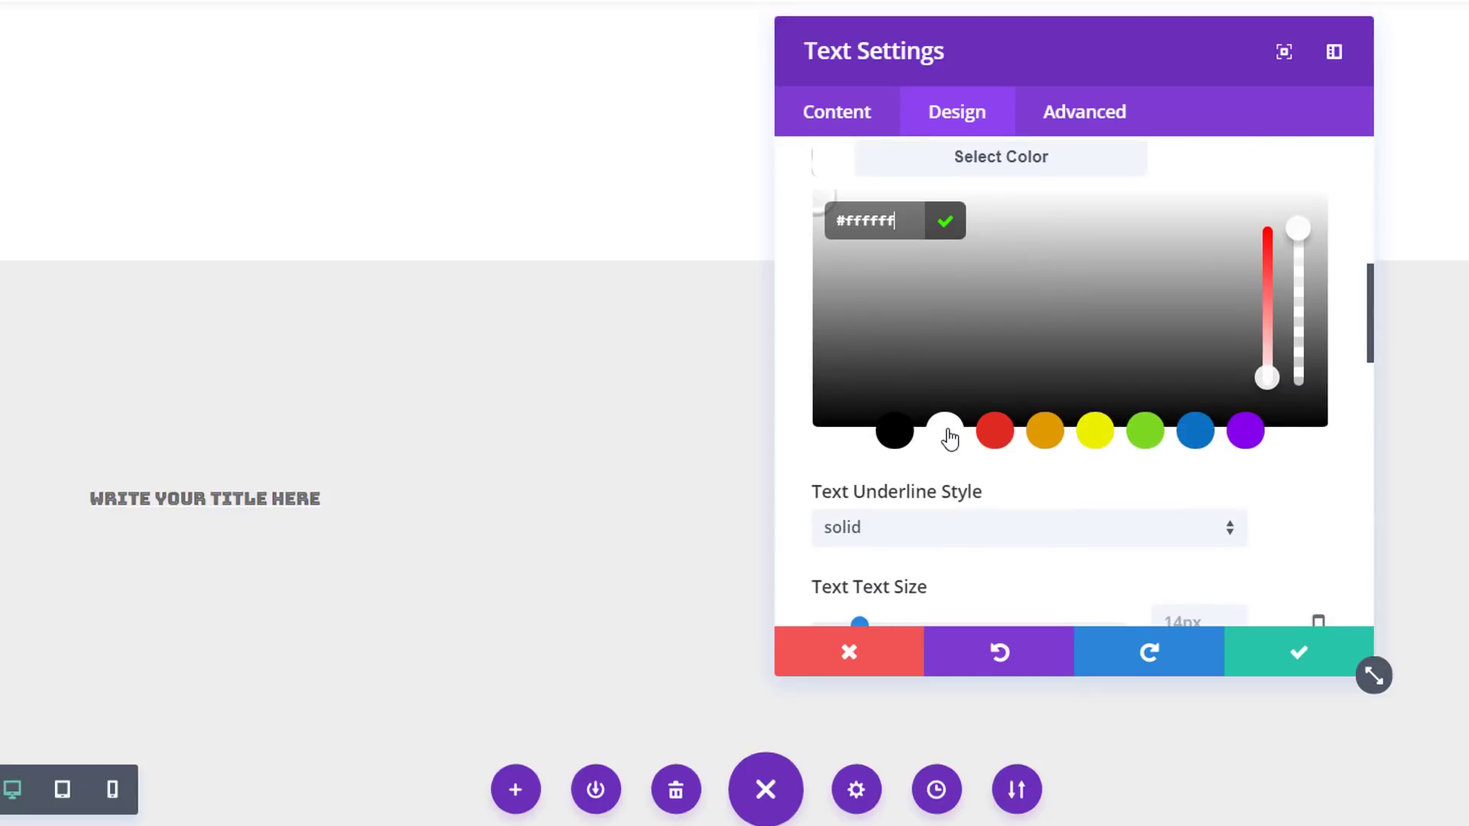
pyautogui.click(1329, 503)
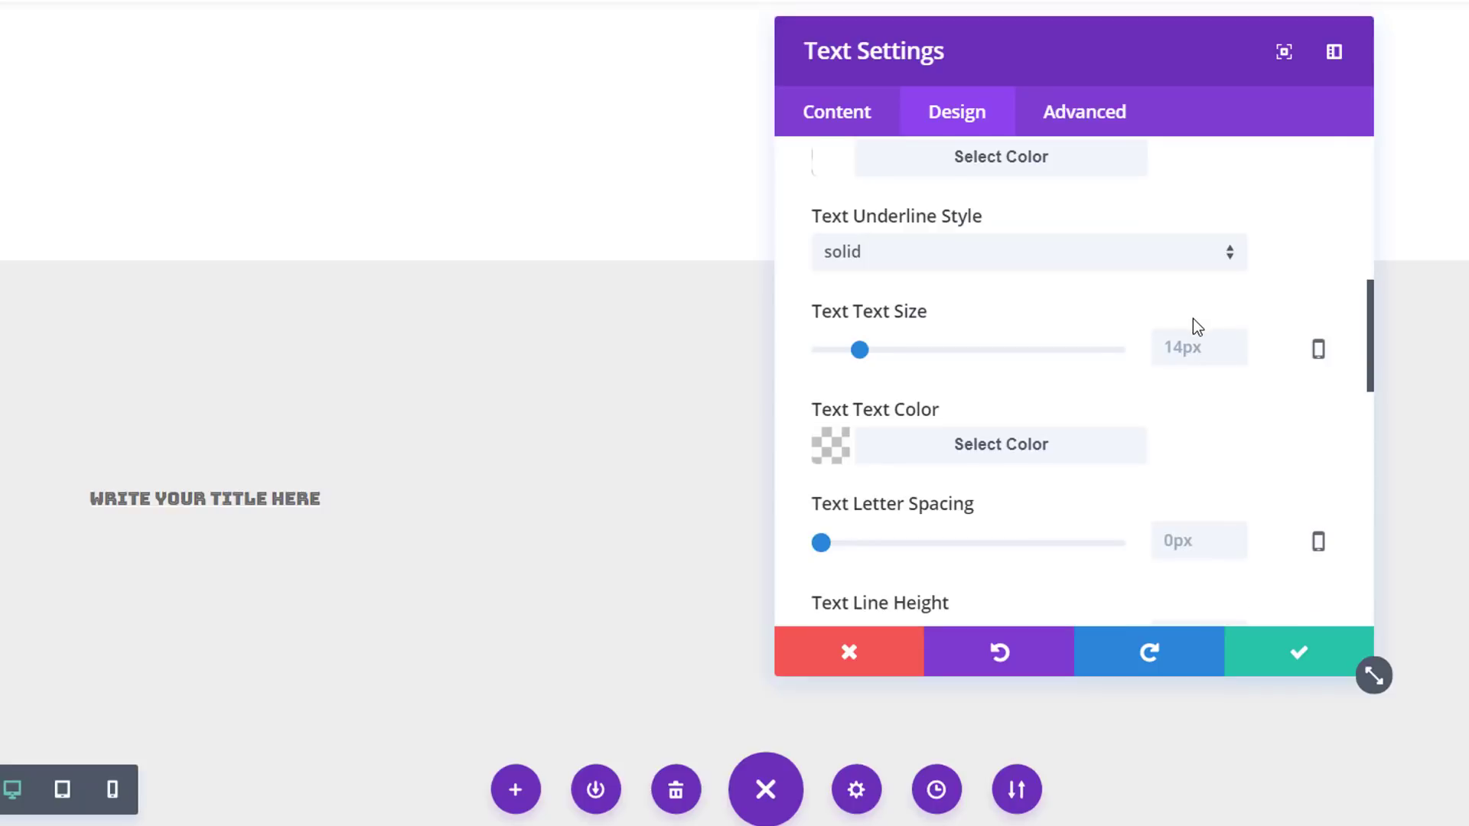
# - Set the Bungee Inline title's responsive text size to 69px on desktop, 45px on tablet and 29px on smartphone
pyautogui.click(1319, 351)
pyautogui.click(1179, 425)
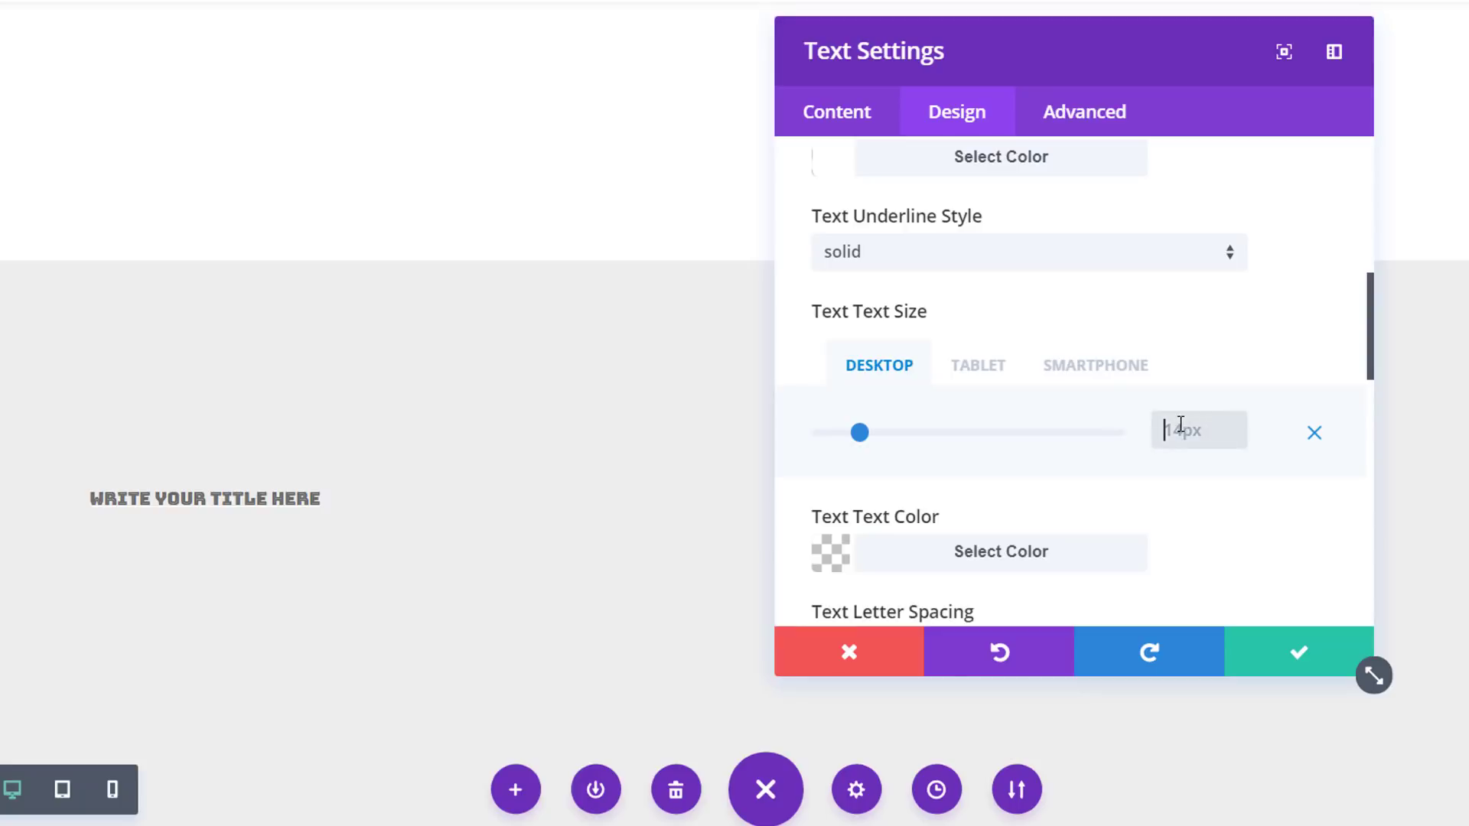
pyautogui.write('69')
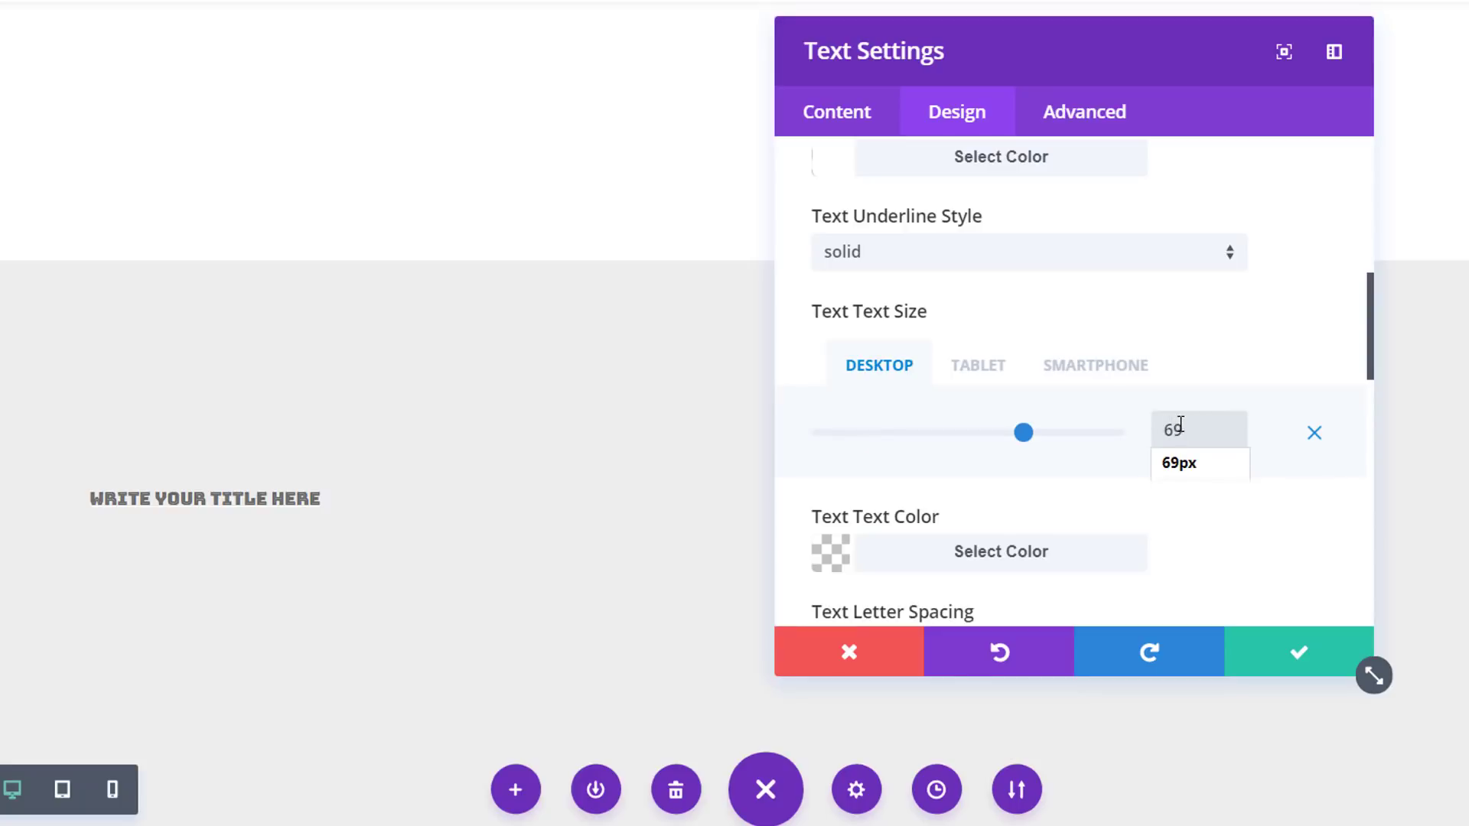
pyautogui.write('px')
pyautogui.click(972, 367)
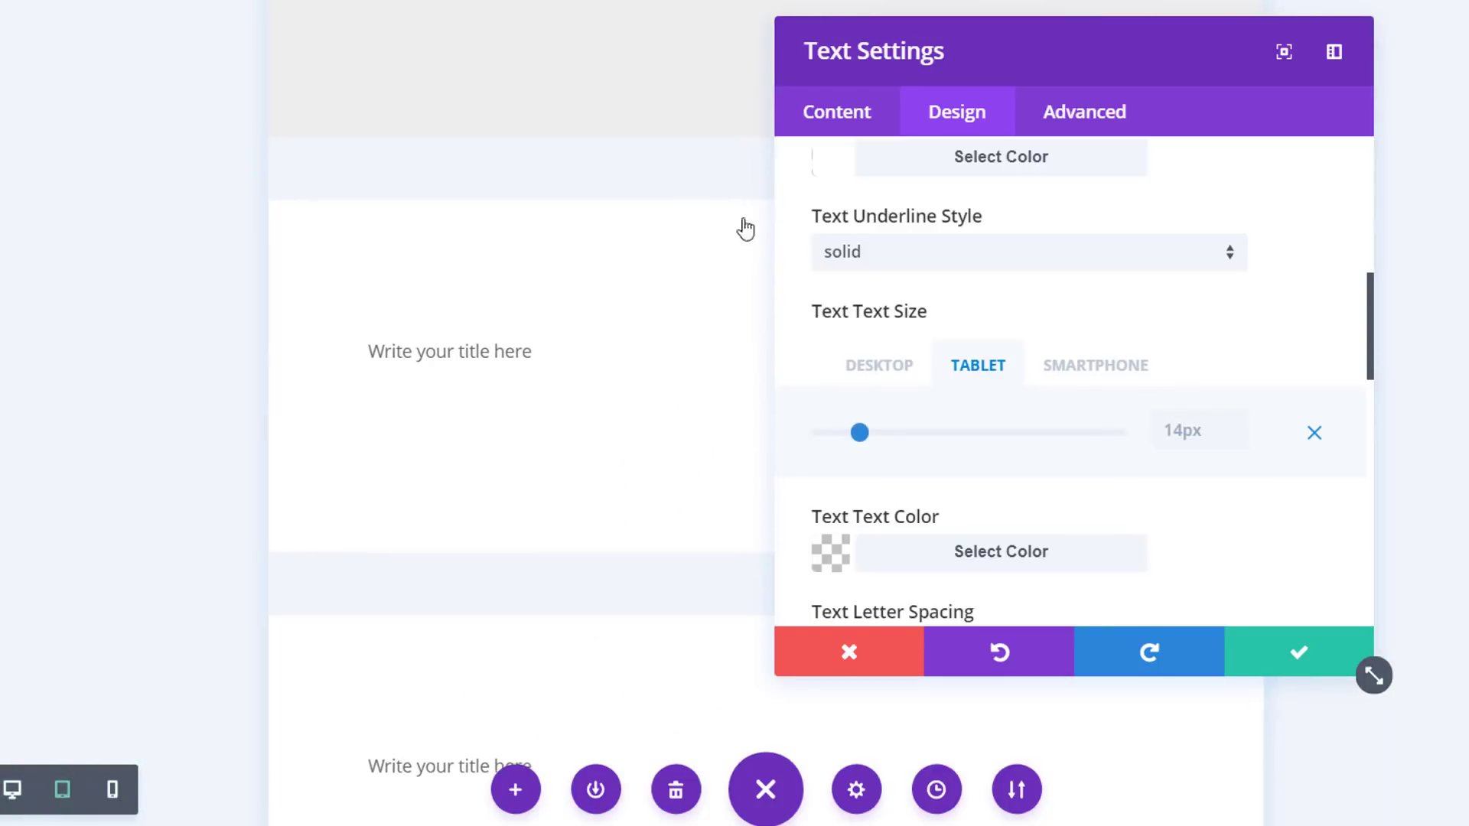
pyautogui.click(1180, 438)
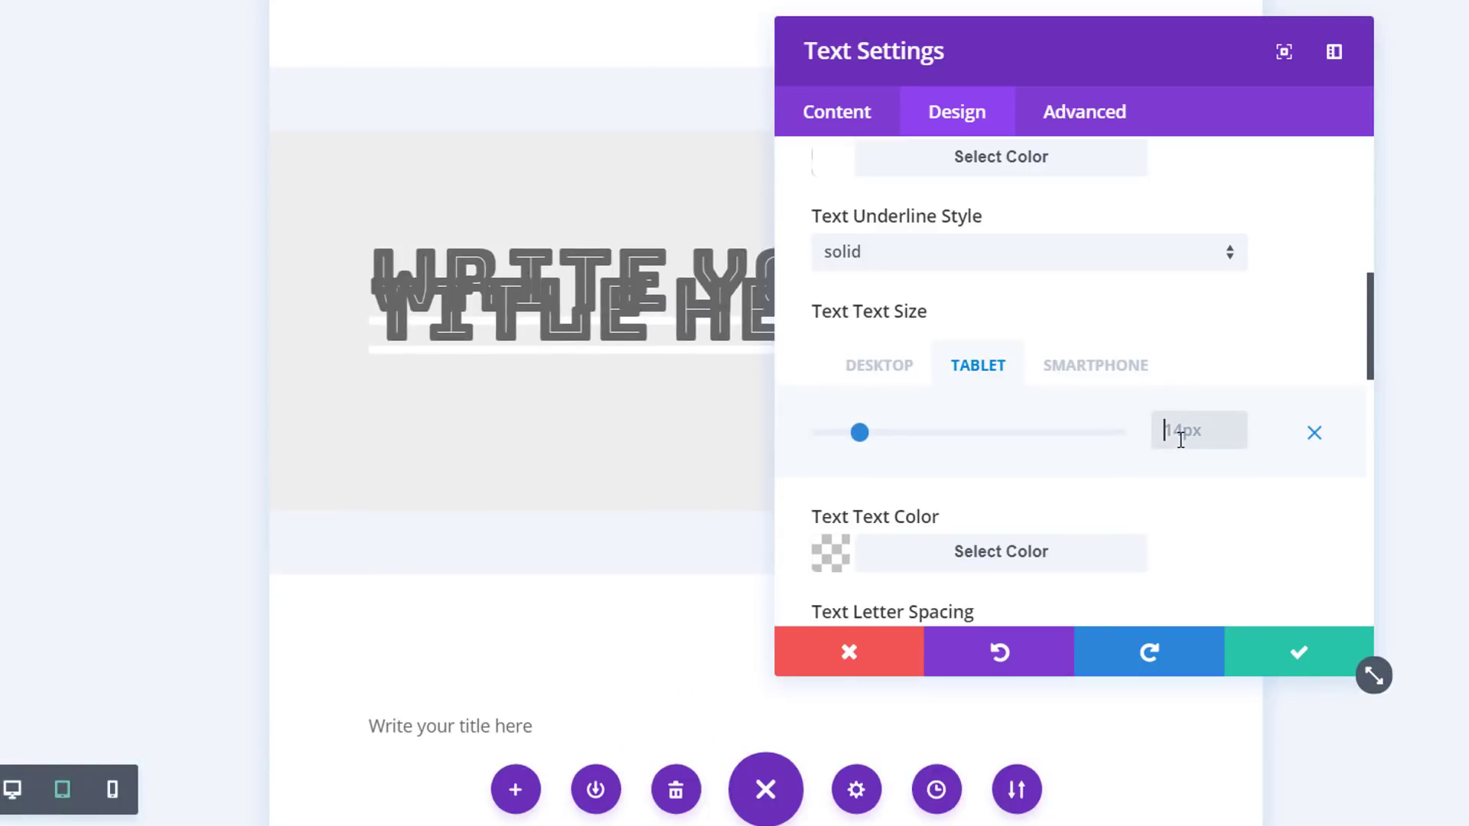
pyautogui.write('45px')
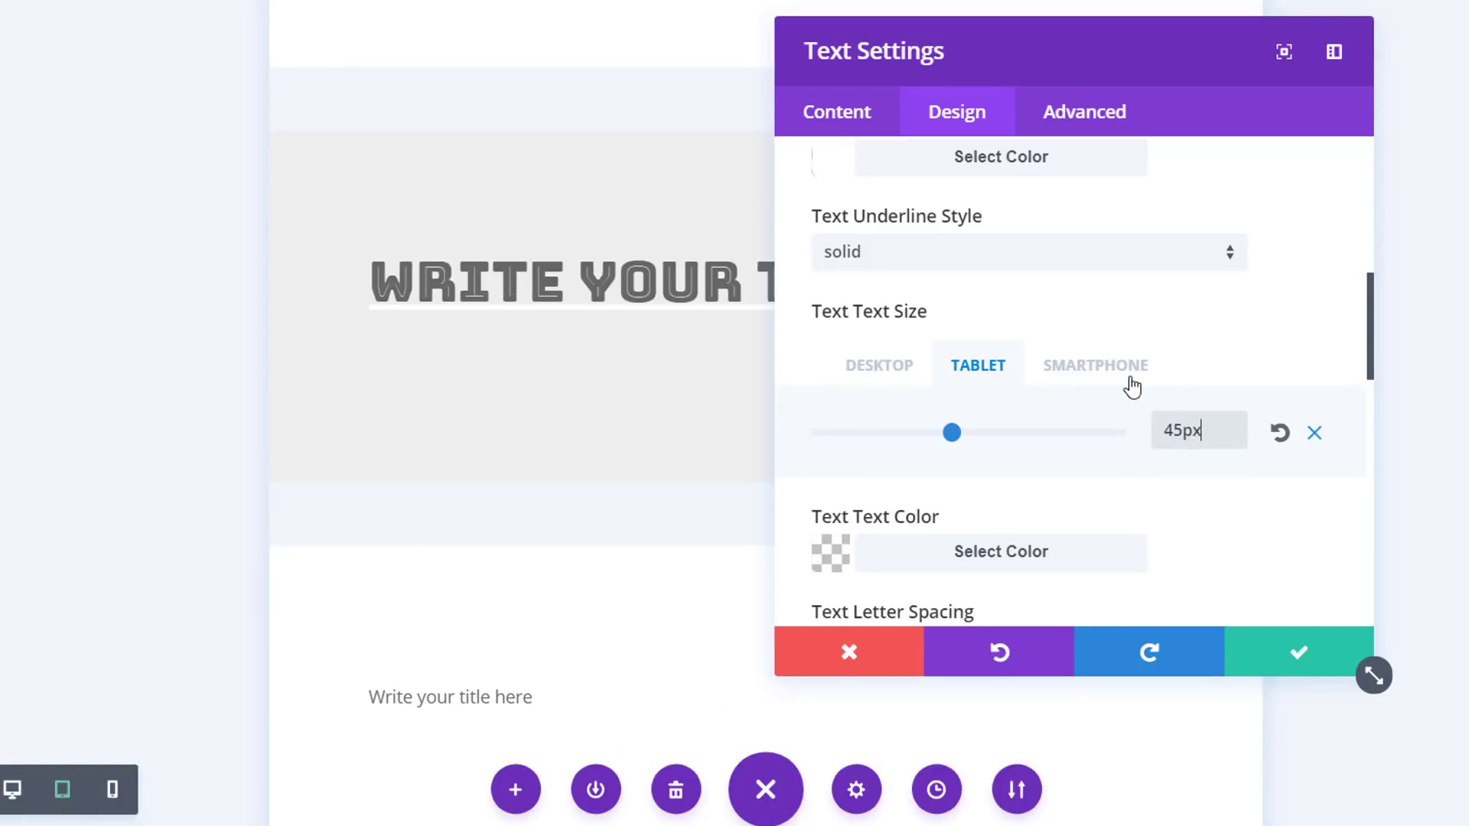
pyautogui.click(1036, 379)
pyautogui.click(1201, 442)
pyautogui.write('29')
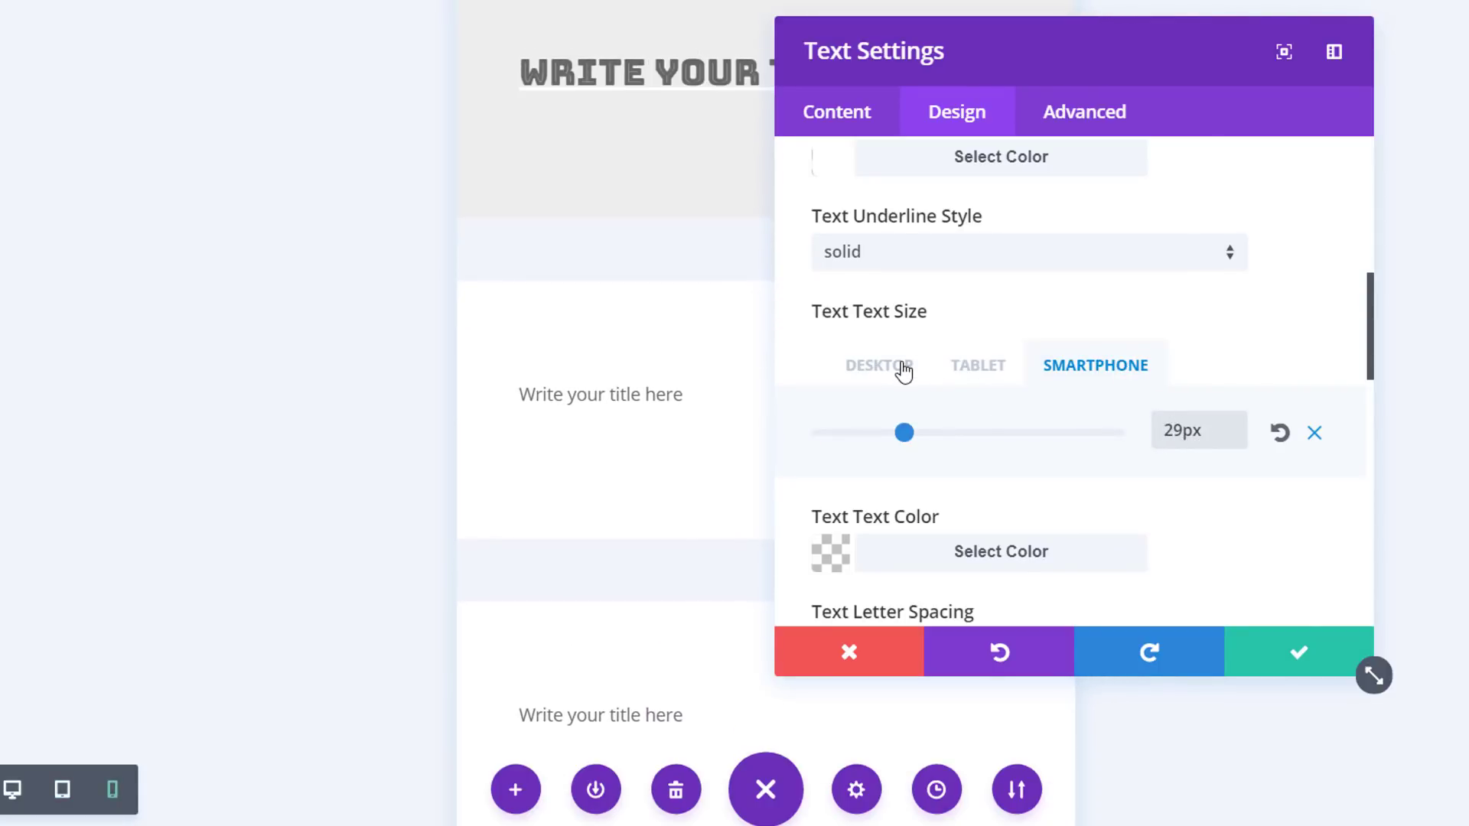
# - Set the Bungee Inline title's desktop text color to #ededed and its line height to 1em
pyautogui.click(901, 369)
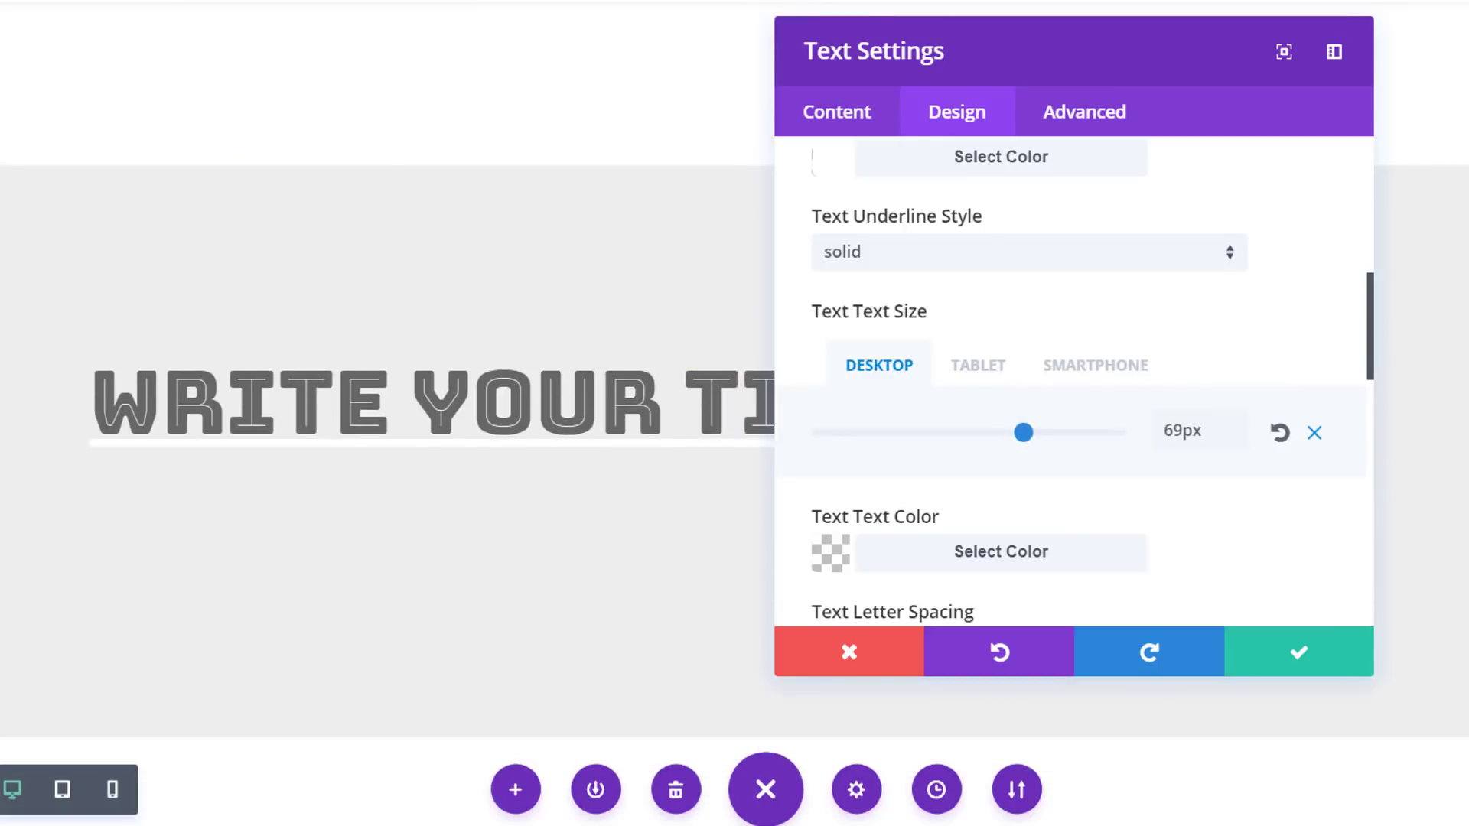
pyautogui.scroll(-2, 979, 467)
pyautogui.click(973, 426)
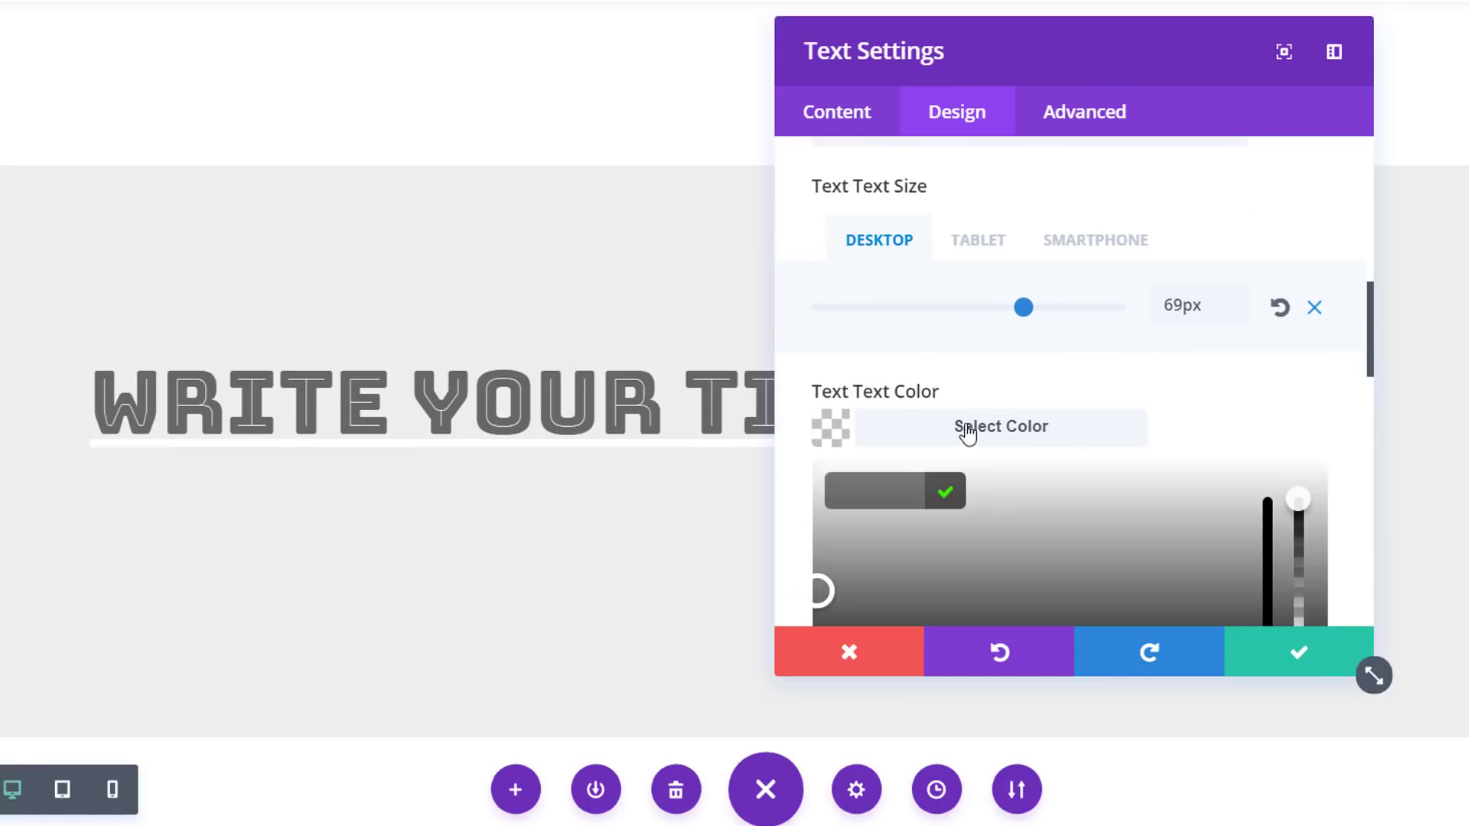
pyautogui.write('#ededed')
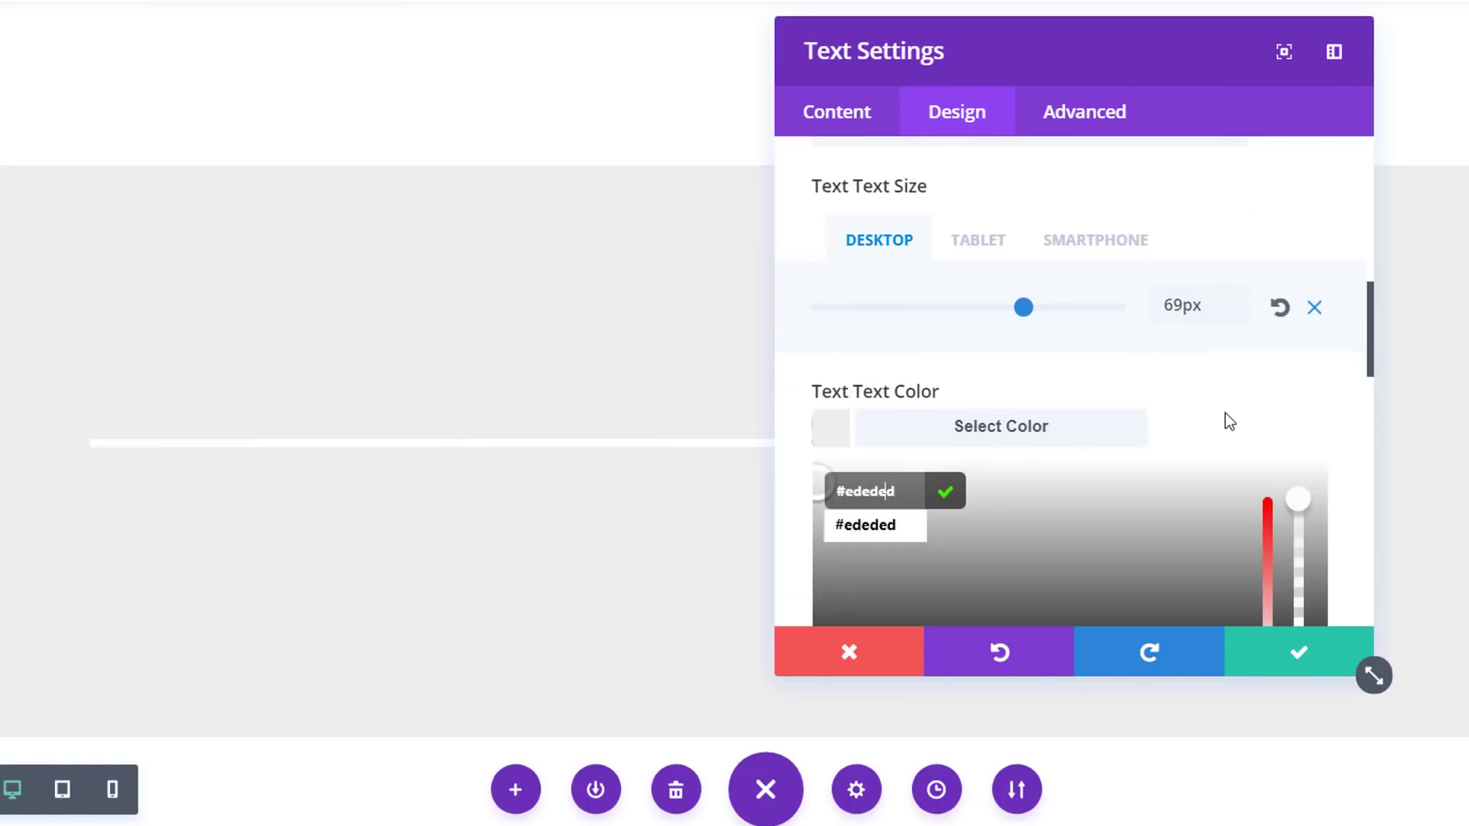
pyautogui.click(1275, 418)
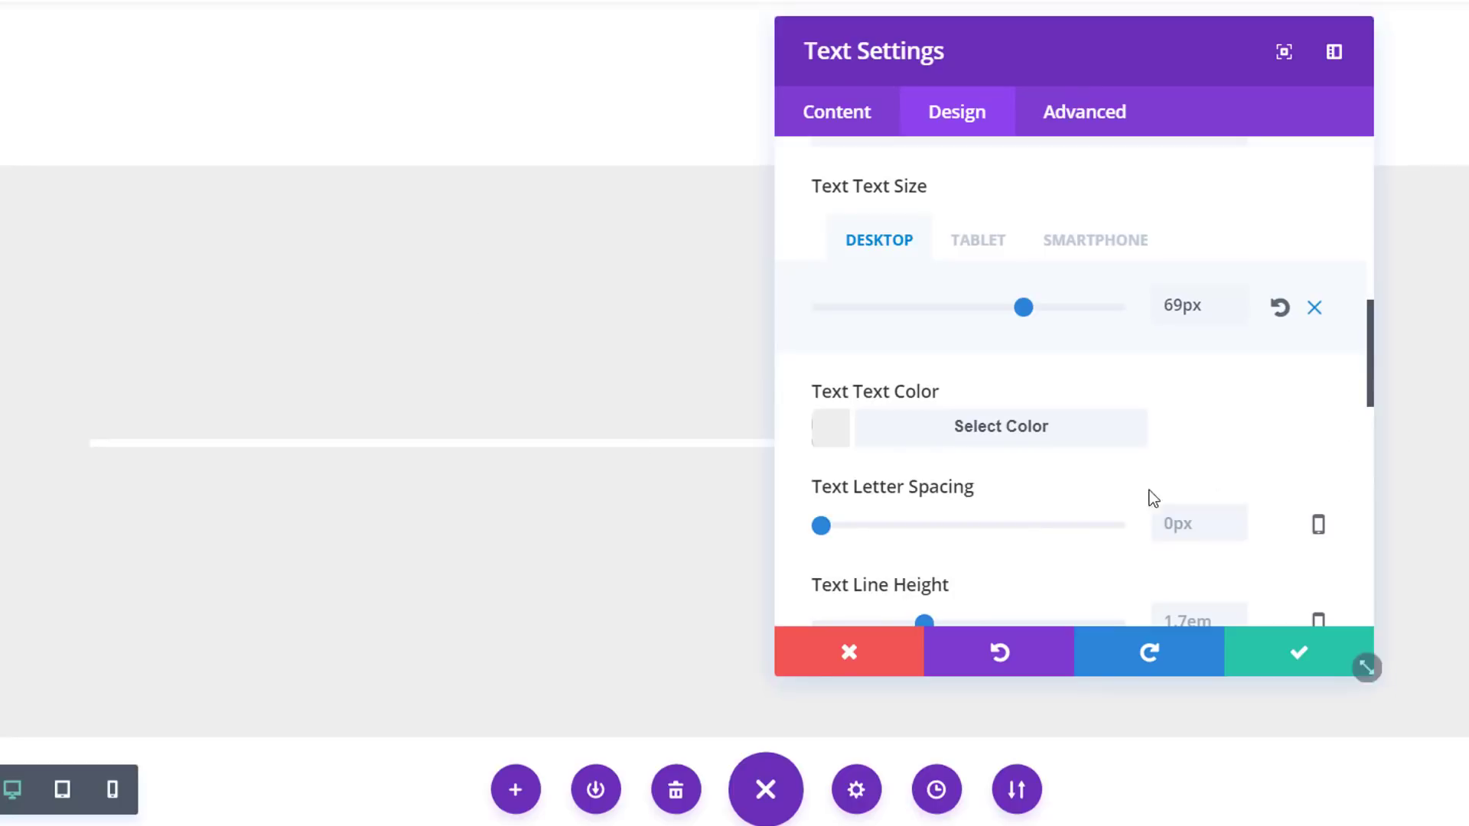
pyautogui.scroll(-3, 1055, 492)
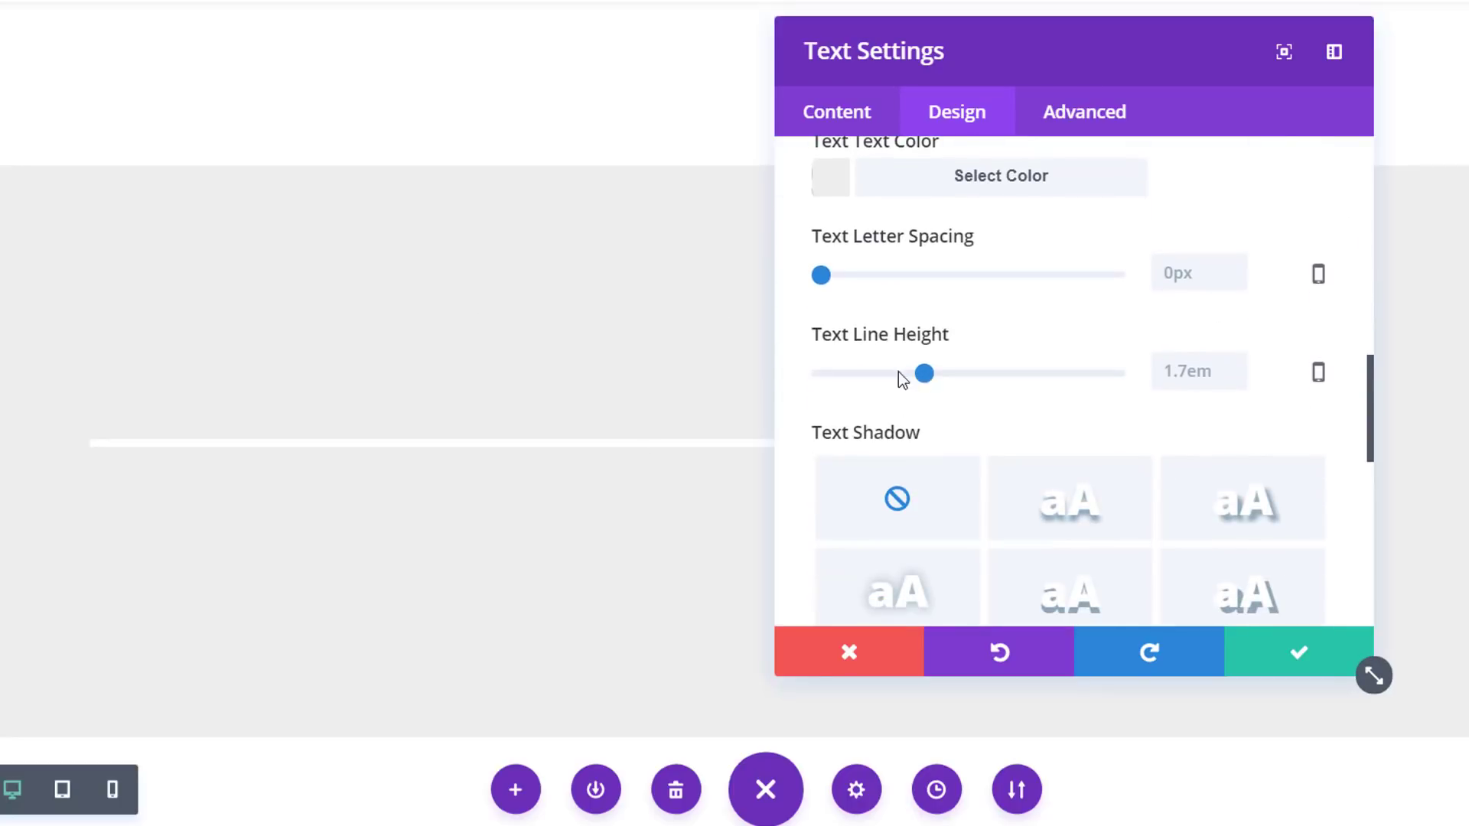
pyautogui.moveTo(922, 373); pyautogui.dragTo(807, 375)
# - Apply the first text shadow preset to the Bungee Inline title with 0em vertical length and 0.05em blur strength
pyautogui.scroll(-3, 1344, 354)
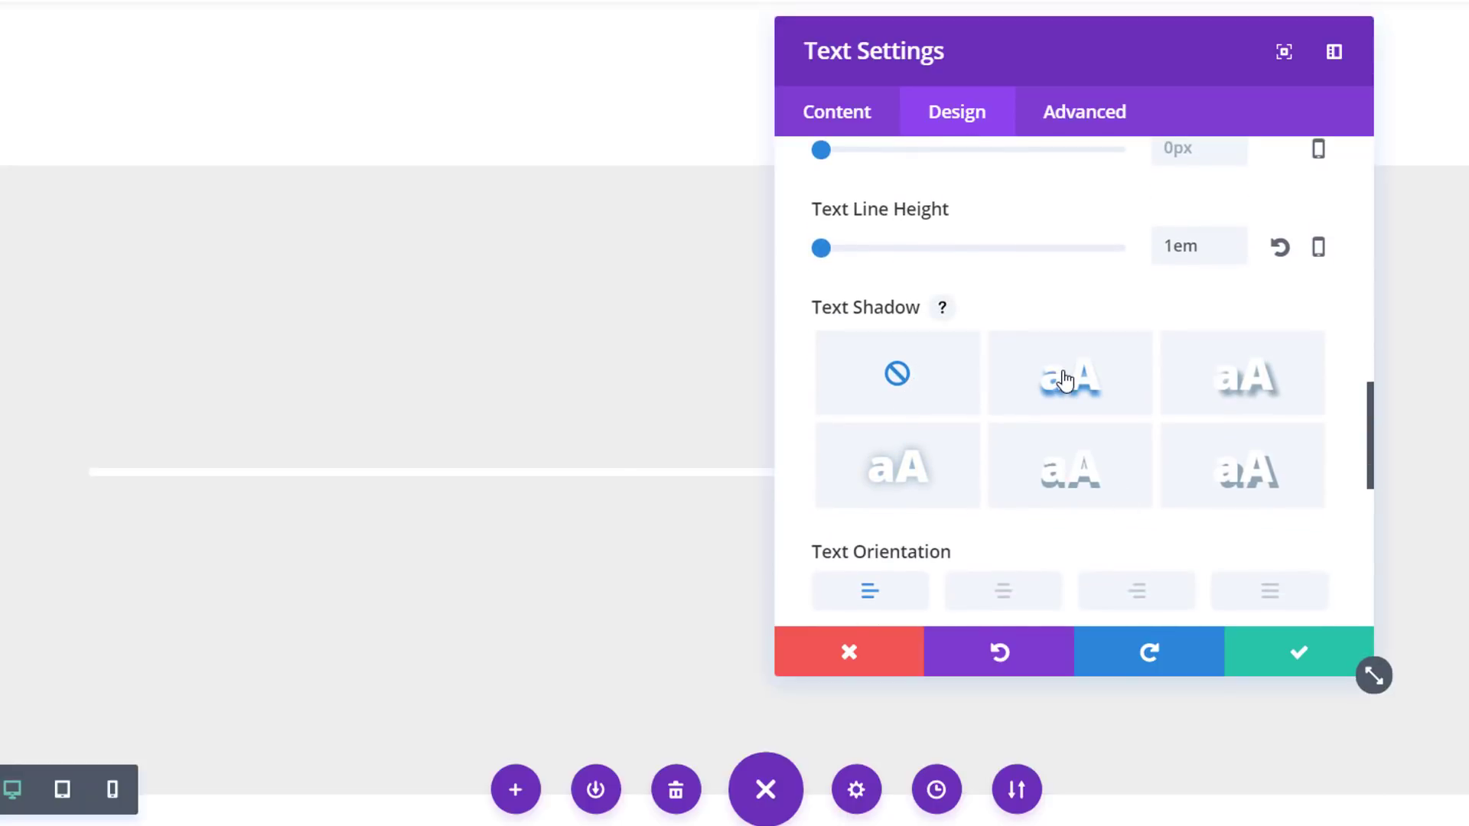
pyautogui.click(1135, 370)
pyautogui.scroll(-3, 1208, 401)
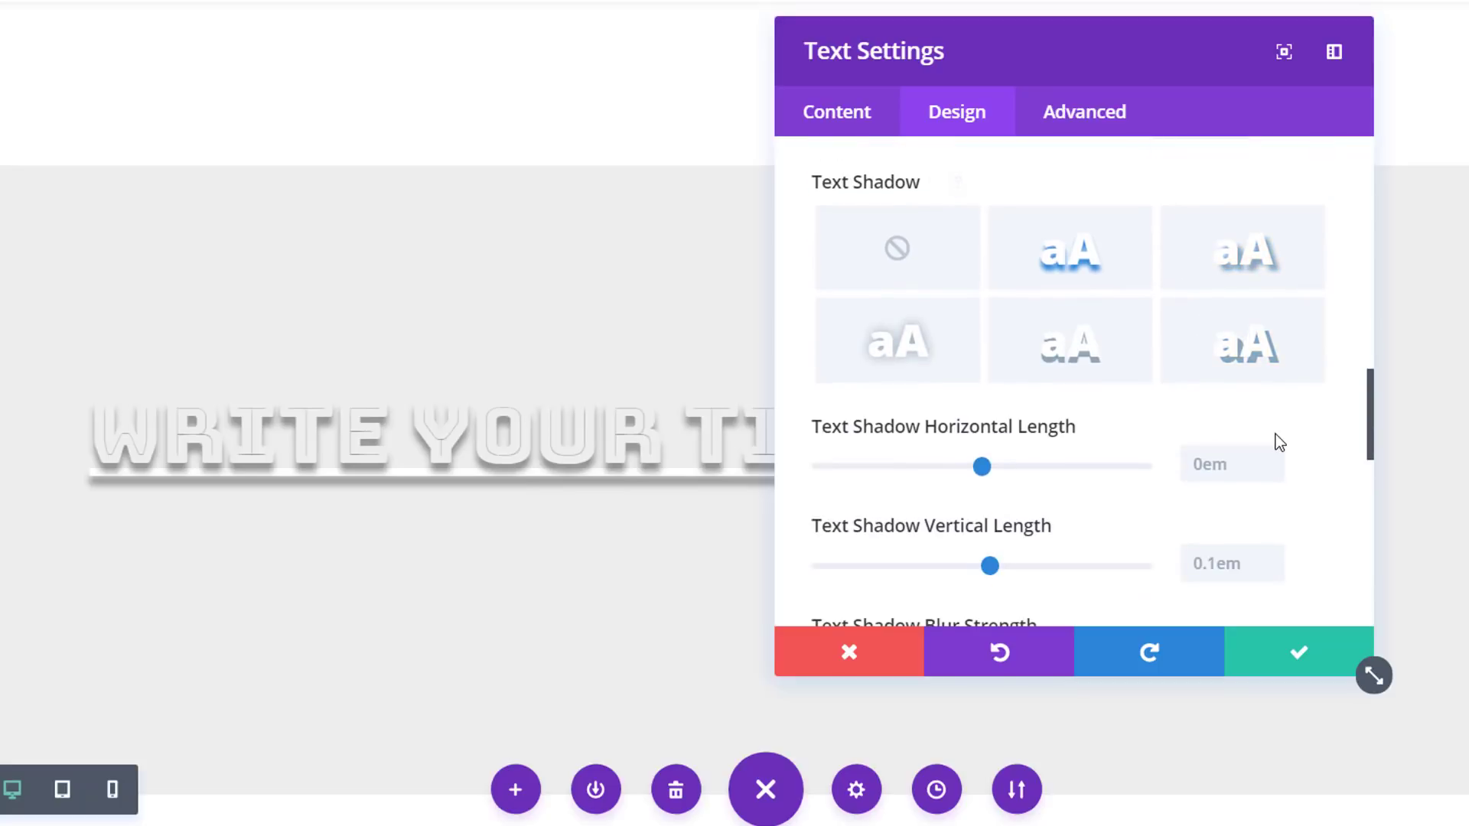
pyautogui.scroll(-3, 1275, 434)
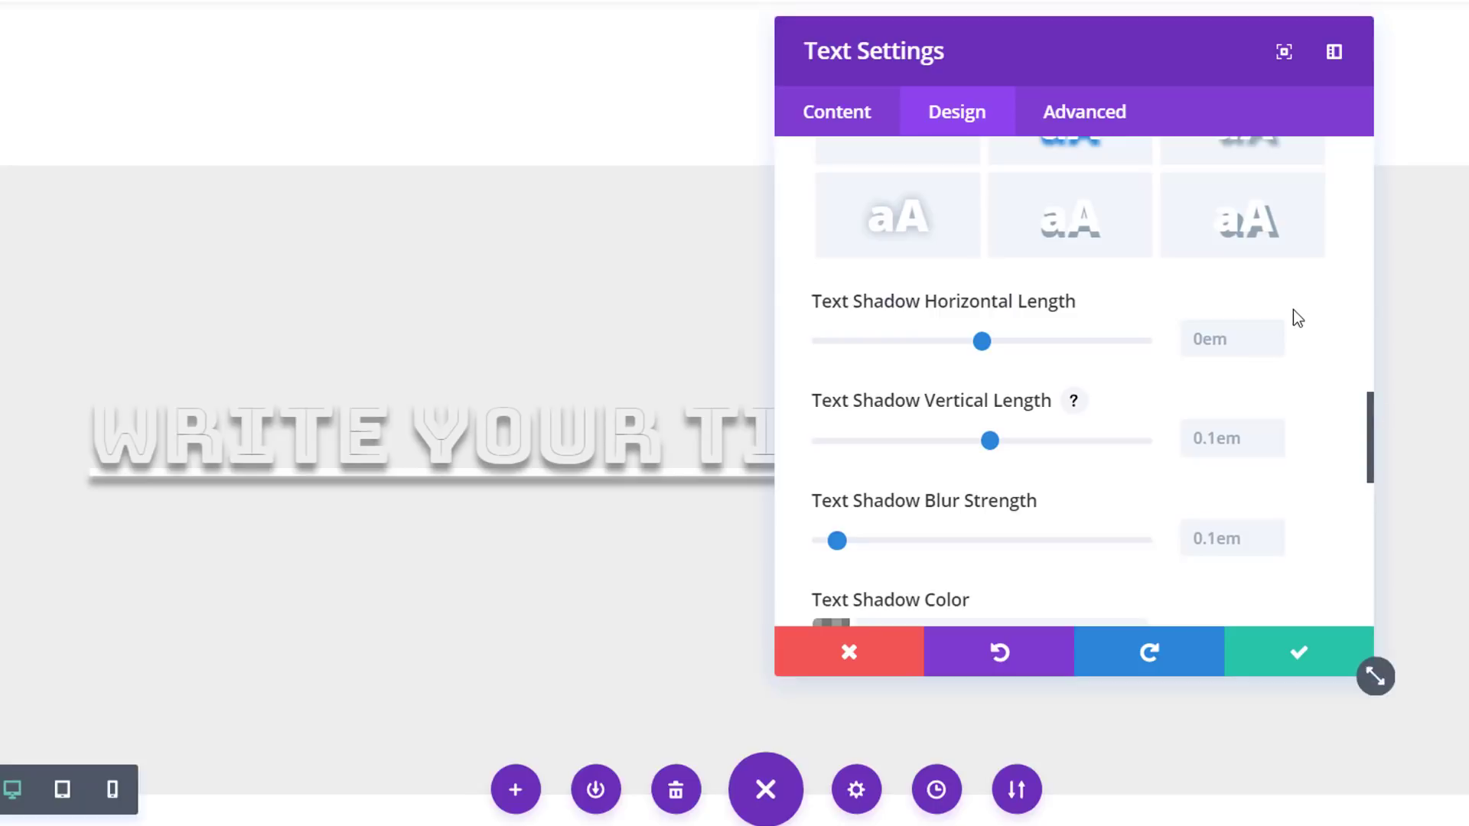
pyautogui.click(1230, 446)
pyautogui.write('0em')
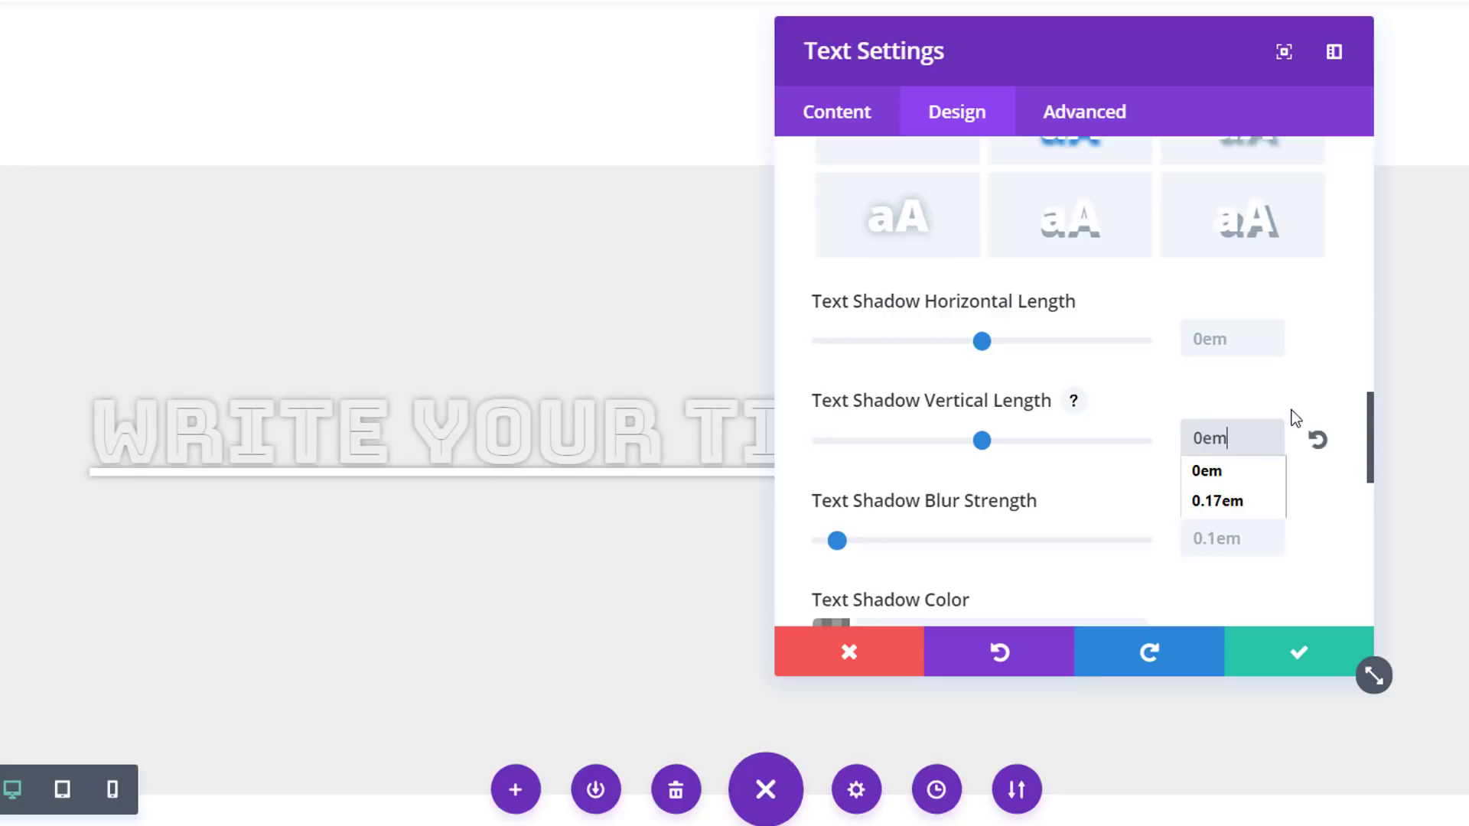
pyautogui.scroll(-2, 1134, 436)
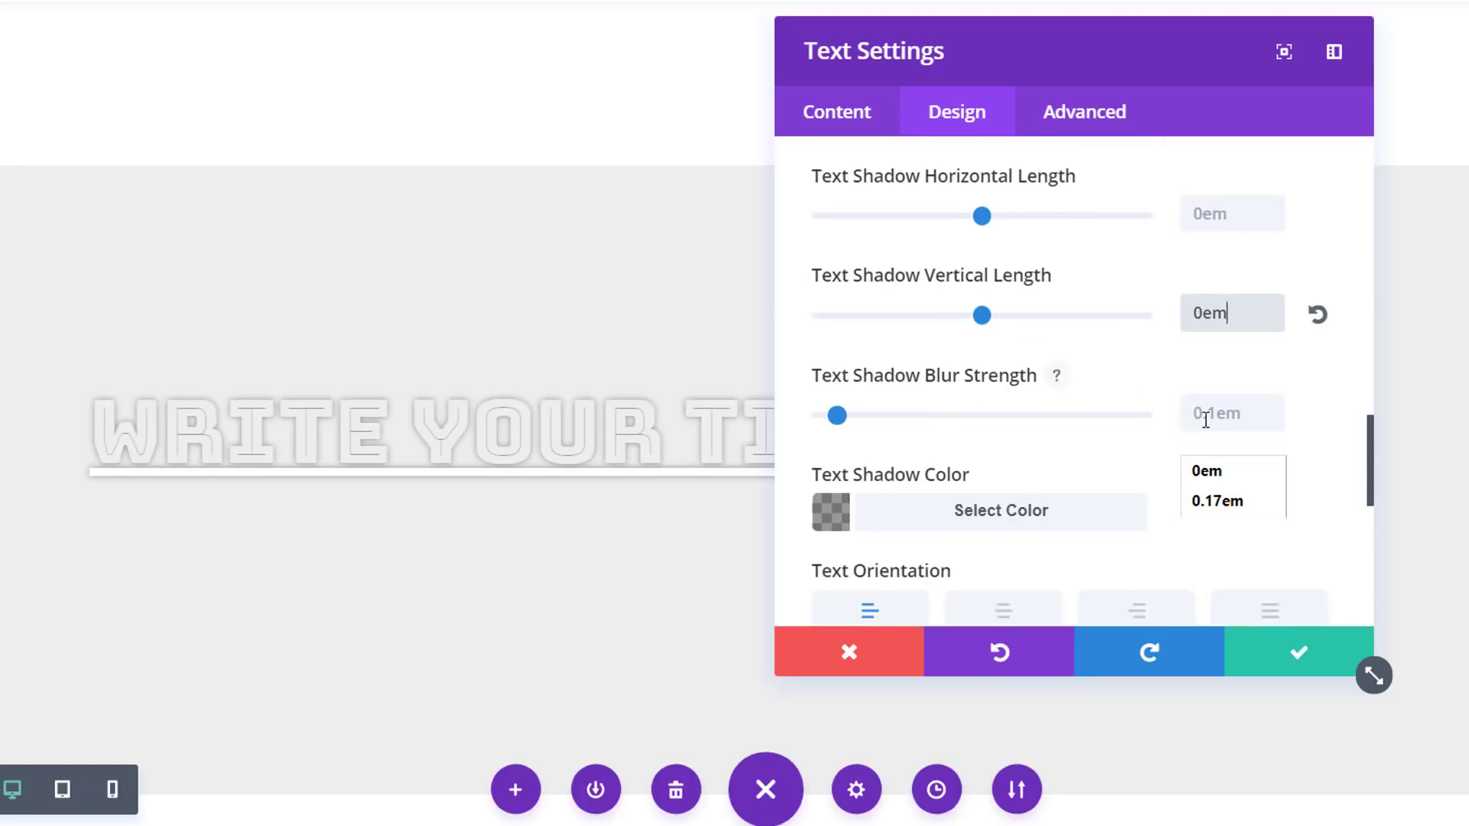
pyautogui.click(1205, 417)
pyautogui.write('0.05em')
pyautogui.click(1235, 506)
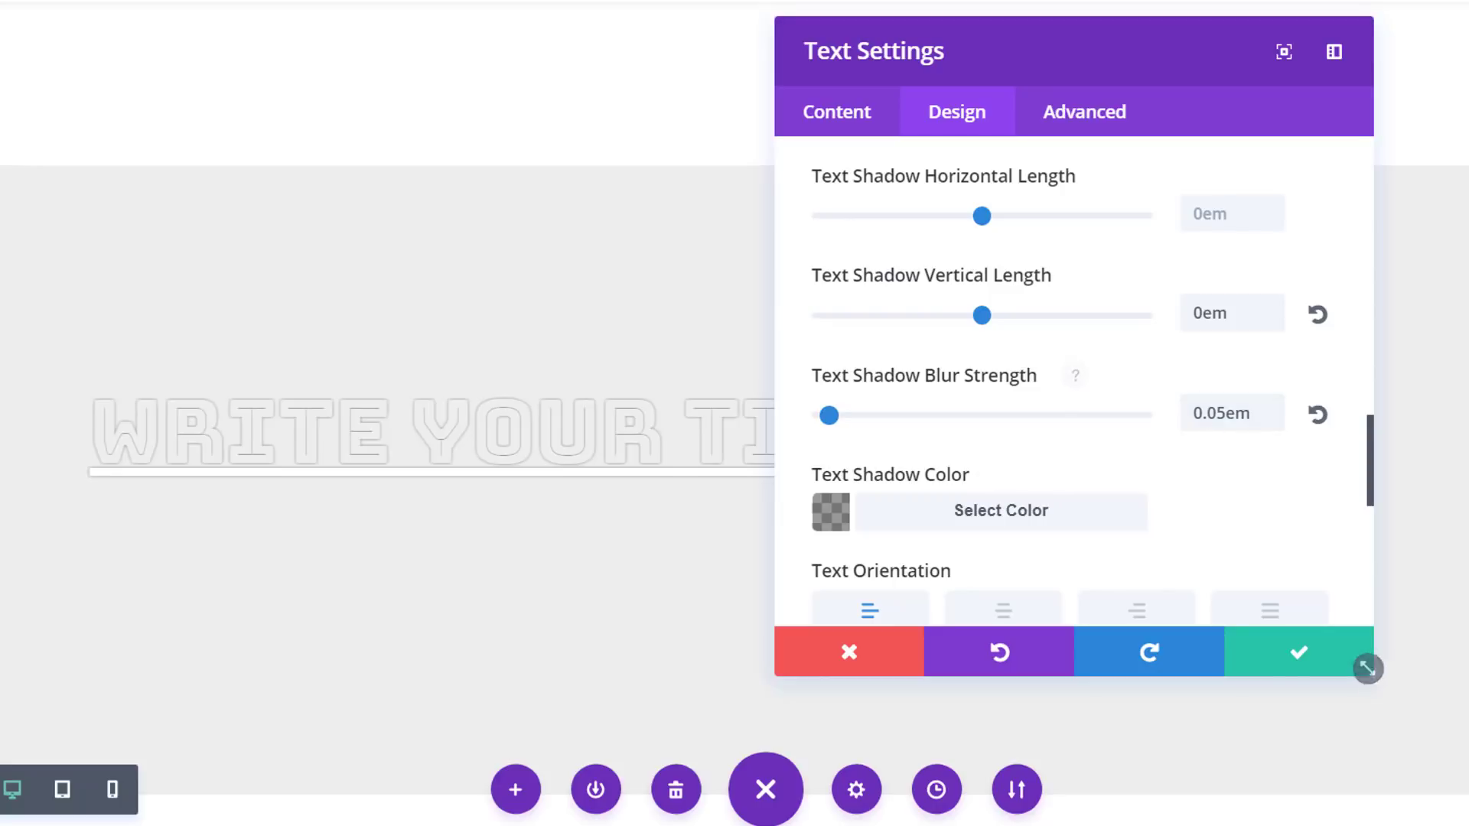
# - Make the Bungee Inline title's text shadow color fully opaque black (#000000)
pyautogui.click(1036, 518)
pyautogui.scroll(-1, 1353, 498)
pyautogui.moveTo(1298, 421); pyautogui.dragTo(1300, 330)
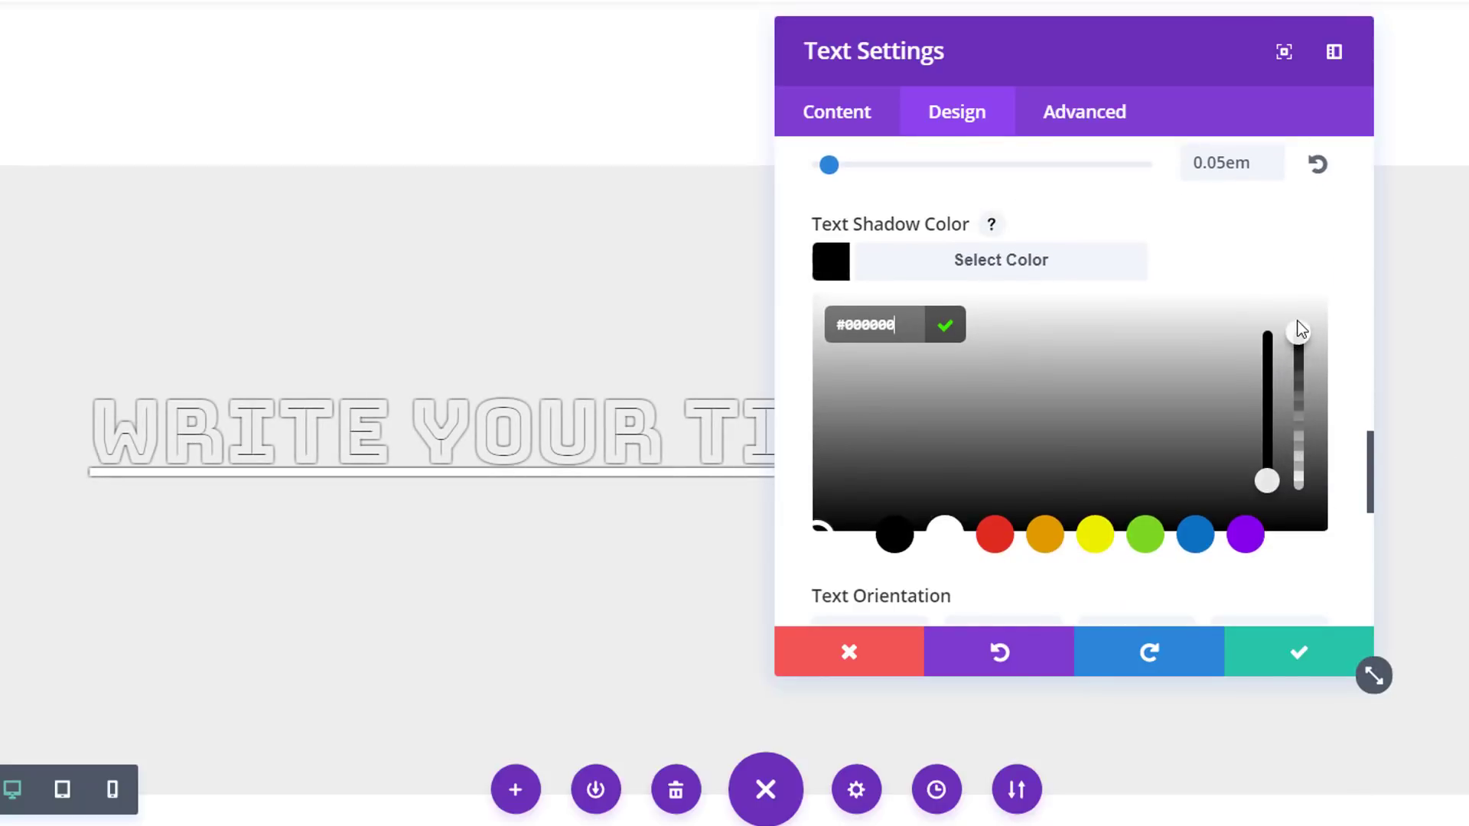
# - Center the Bungee Inline title and save its text settings
pyautogui.scroll(-7, 1016, 387)
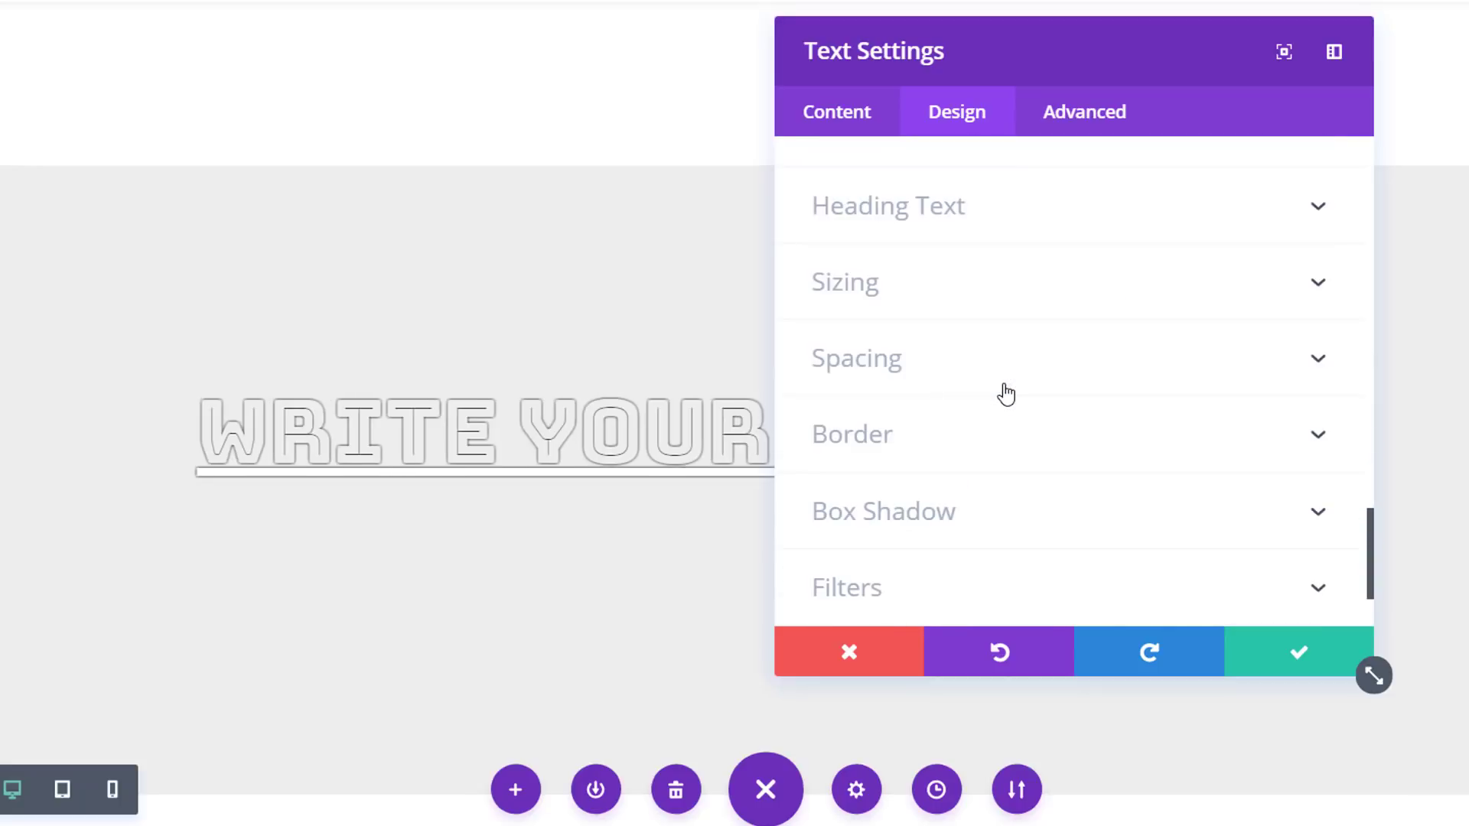
pyautogui.click(1275, 670)
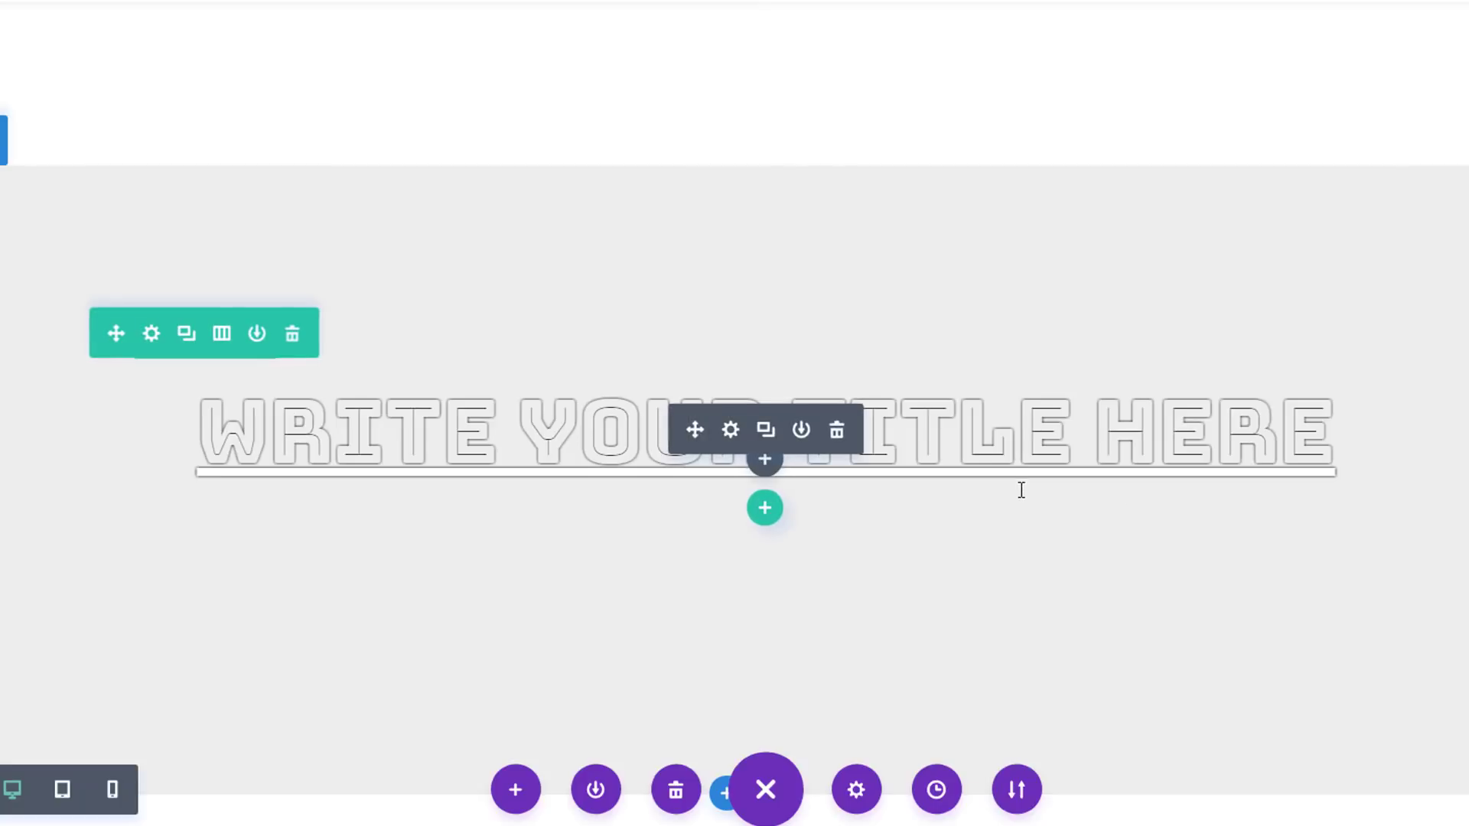
# - Open the text settings of the plain title below the gray section and give it a #f2f2f2 background color
pyautogui.scroll(-5, 1395, 473)
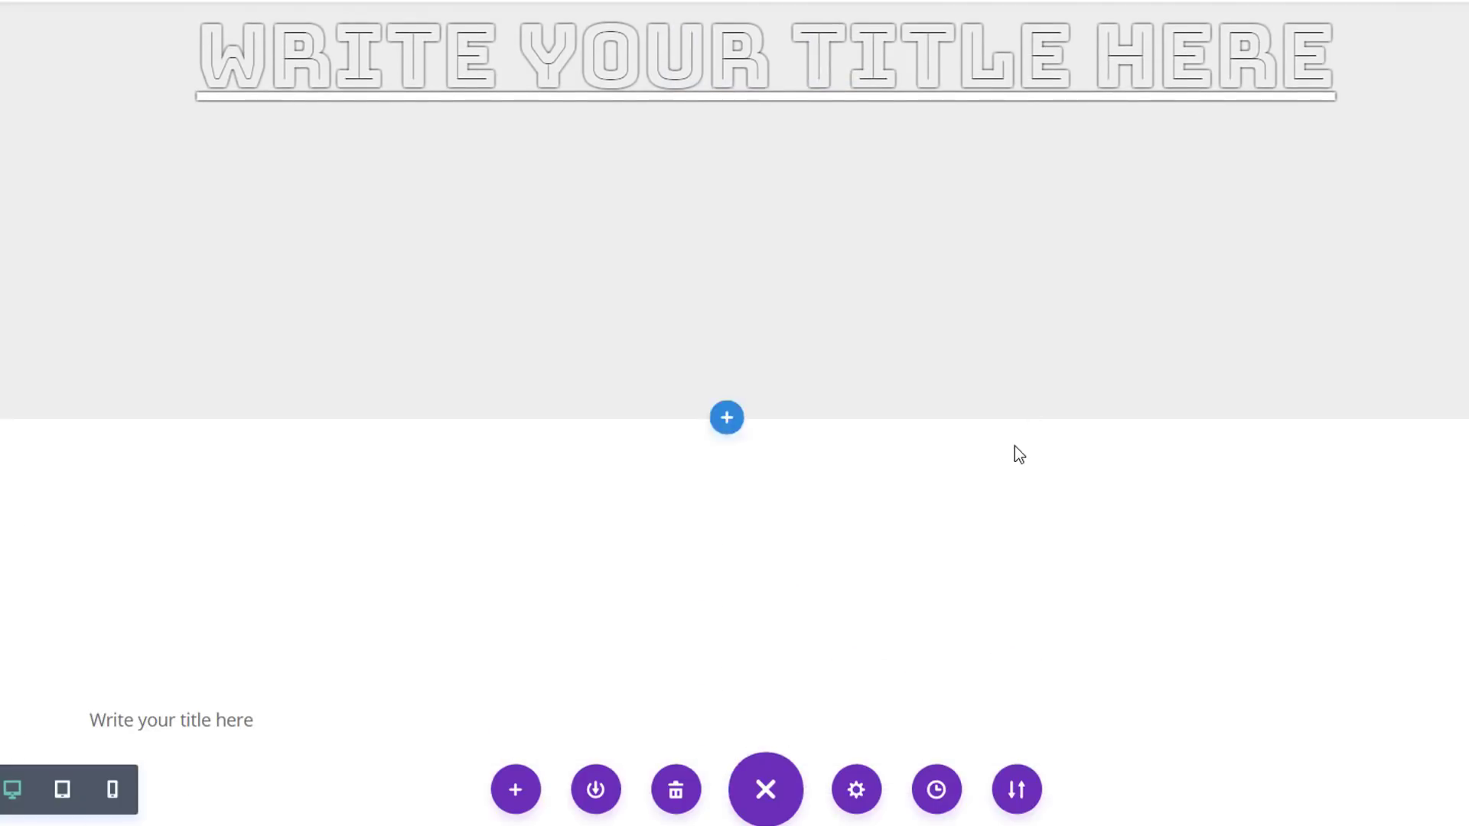
pyautogui.scroll(-2, 1036, 423)
pyautogui.scroll(-3, 1009, 452)
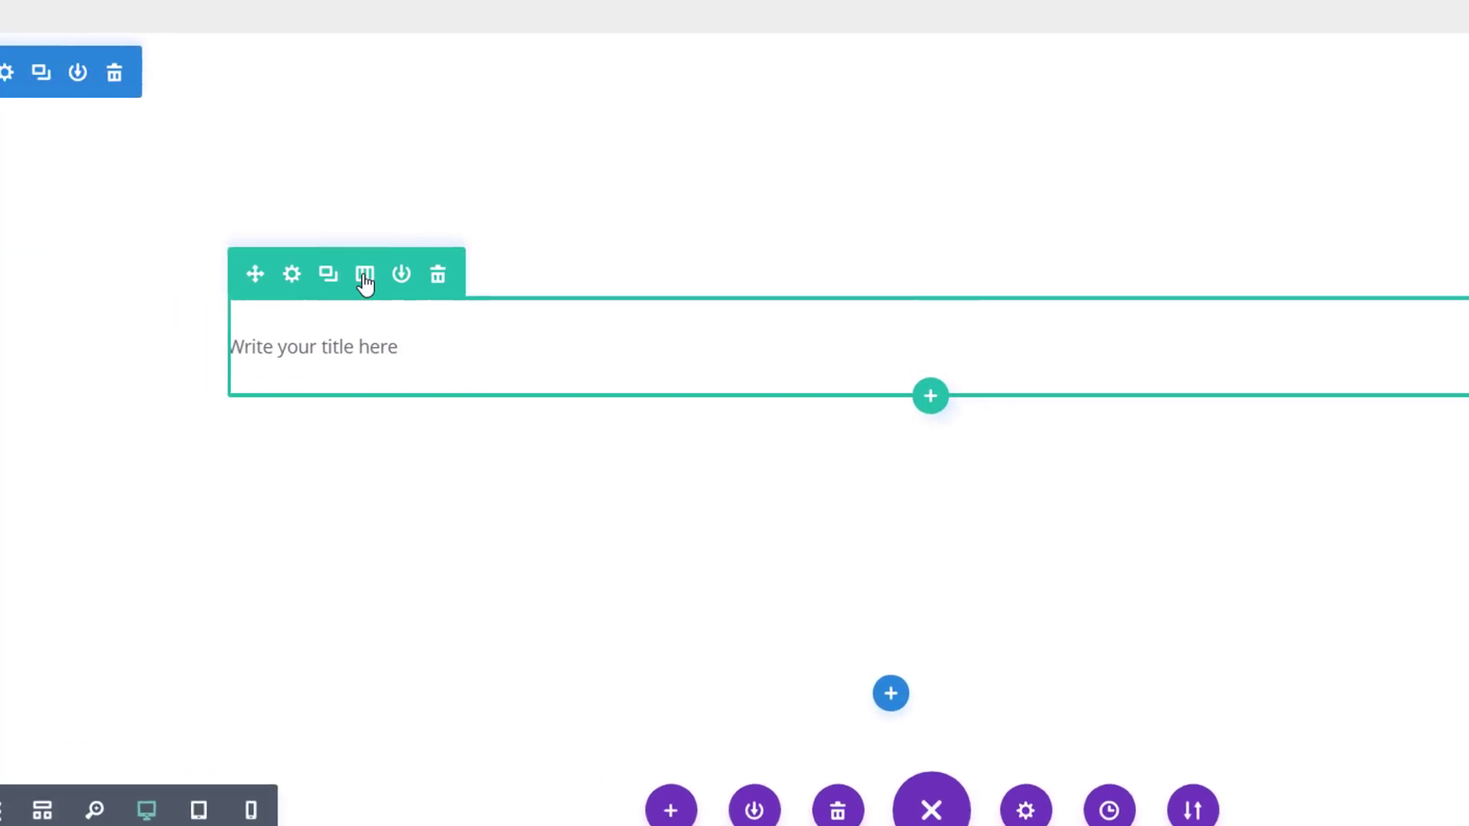
pyautogui.click(365, 275)
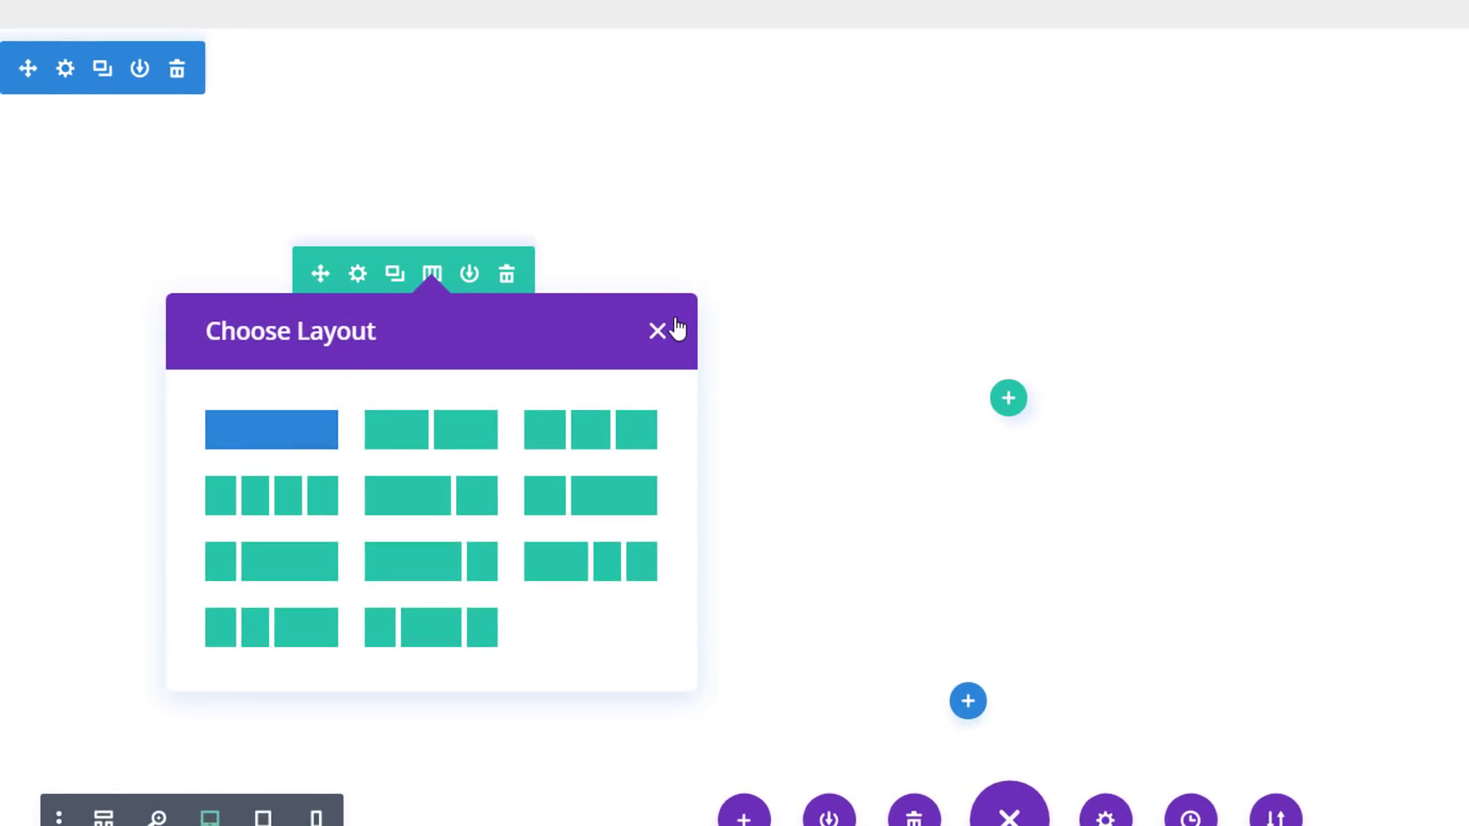
pyautogui.click(657, 330)
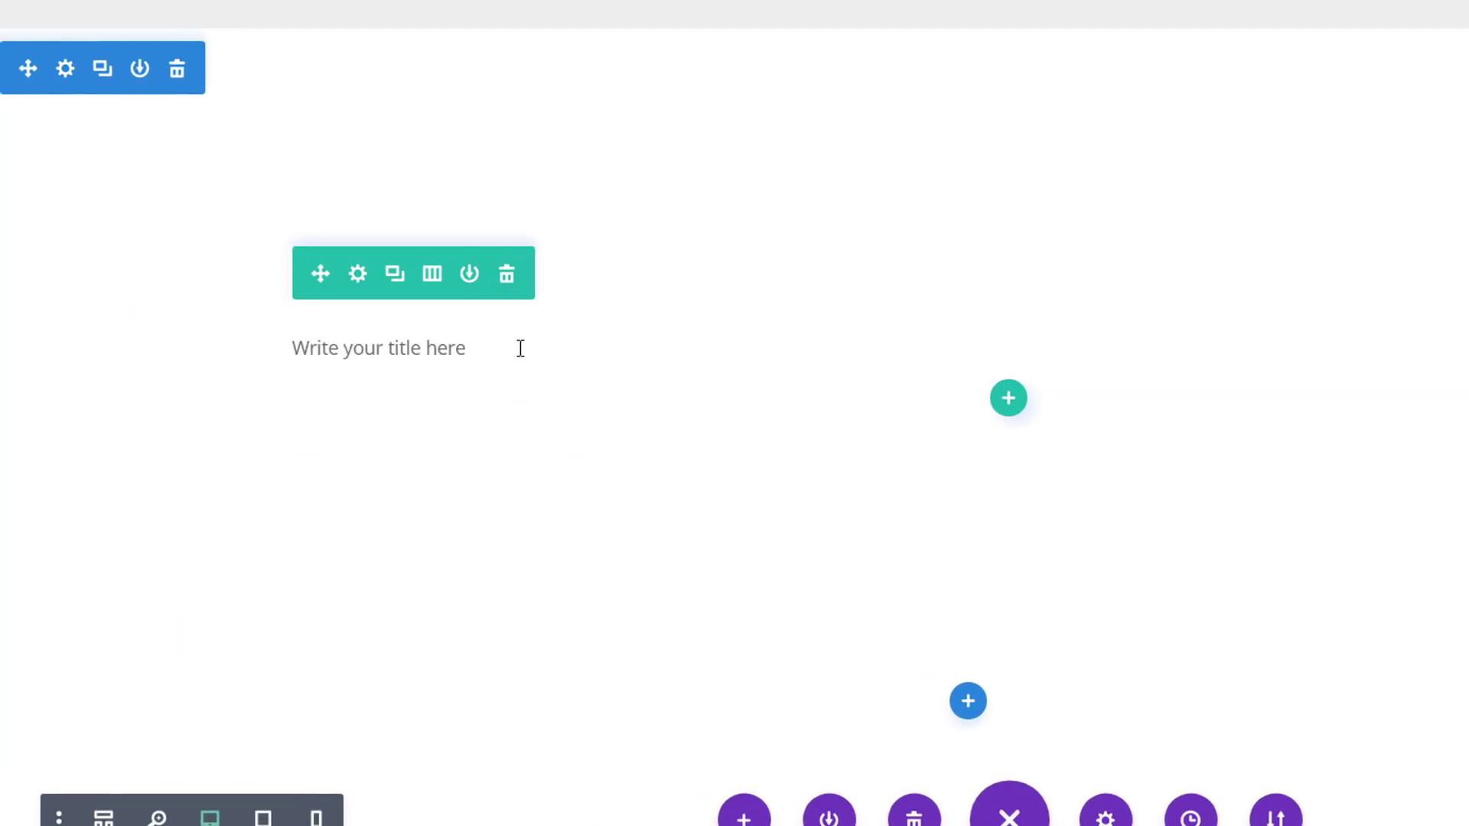
pyautogui.click(971, 345)
pyautogui.scroll(-3, 1224, 283)
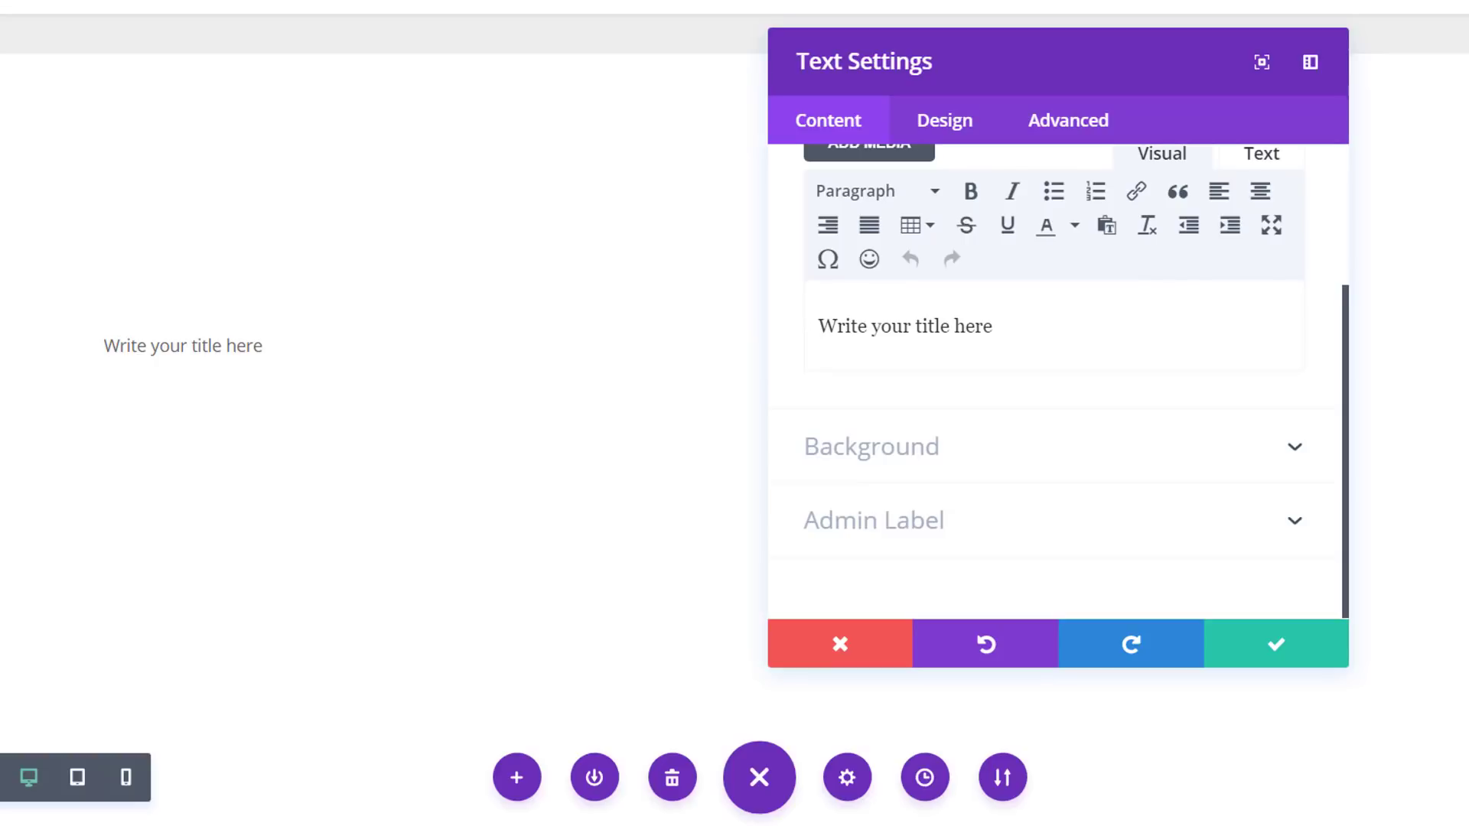
pyautogui.click(1224, 428)
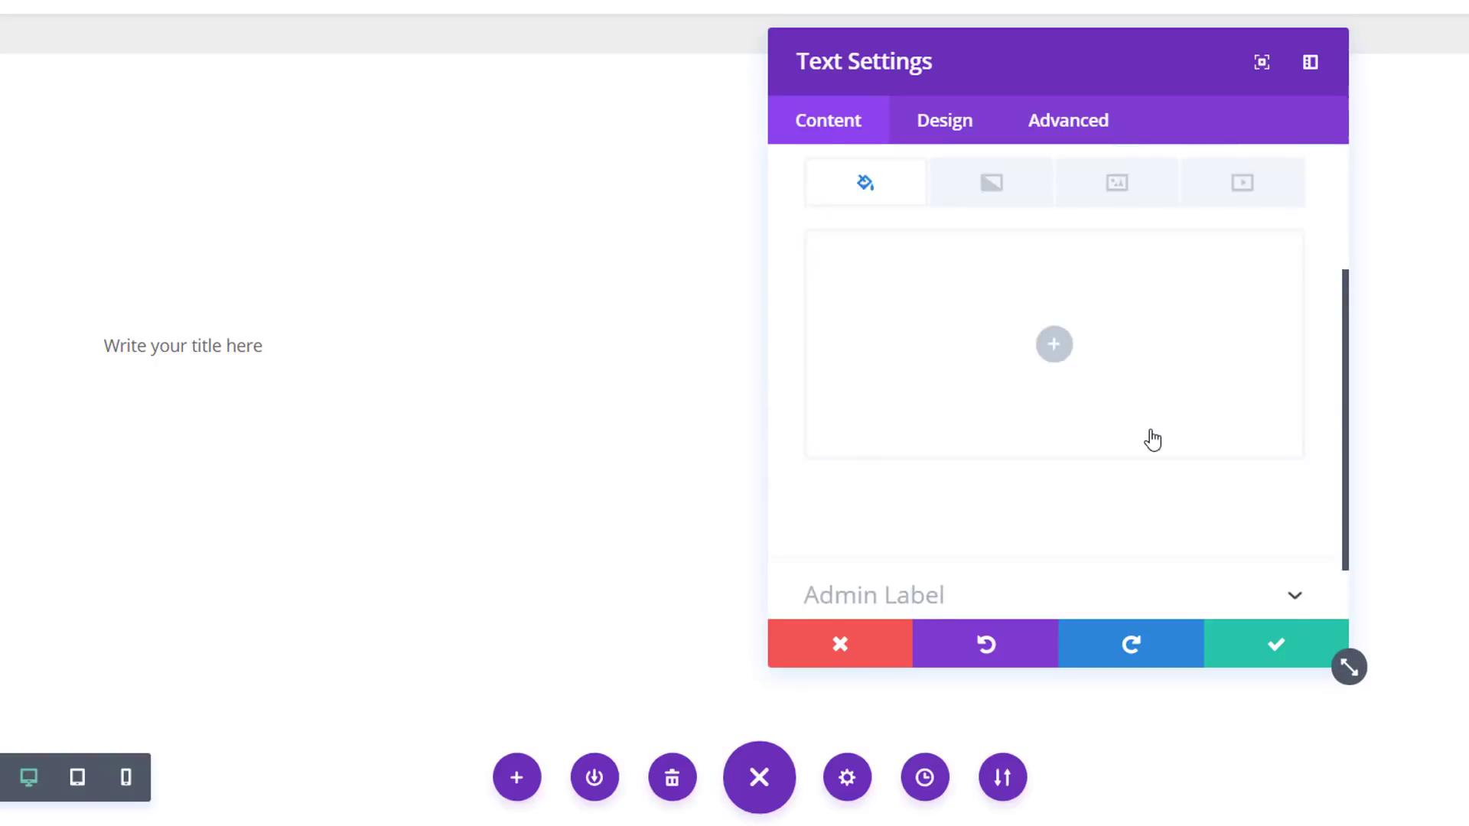
pyautogui.click(1094, 392)
pyautogui.write('#f2f2f2')
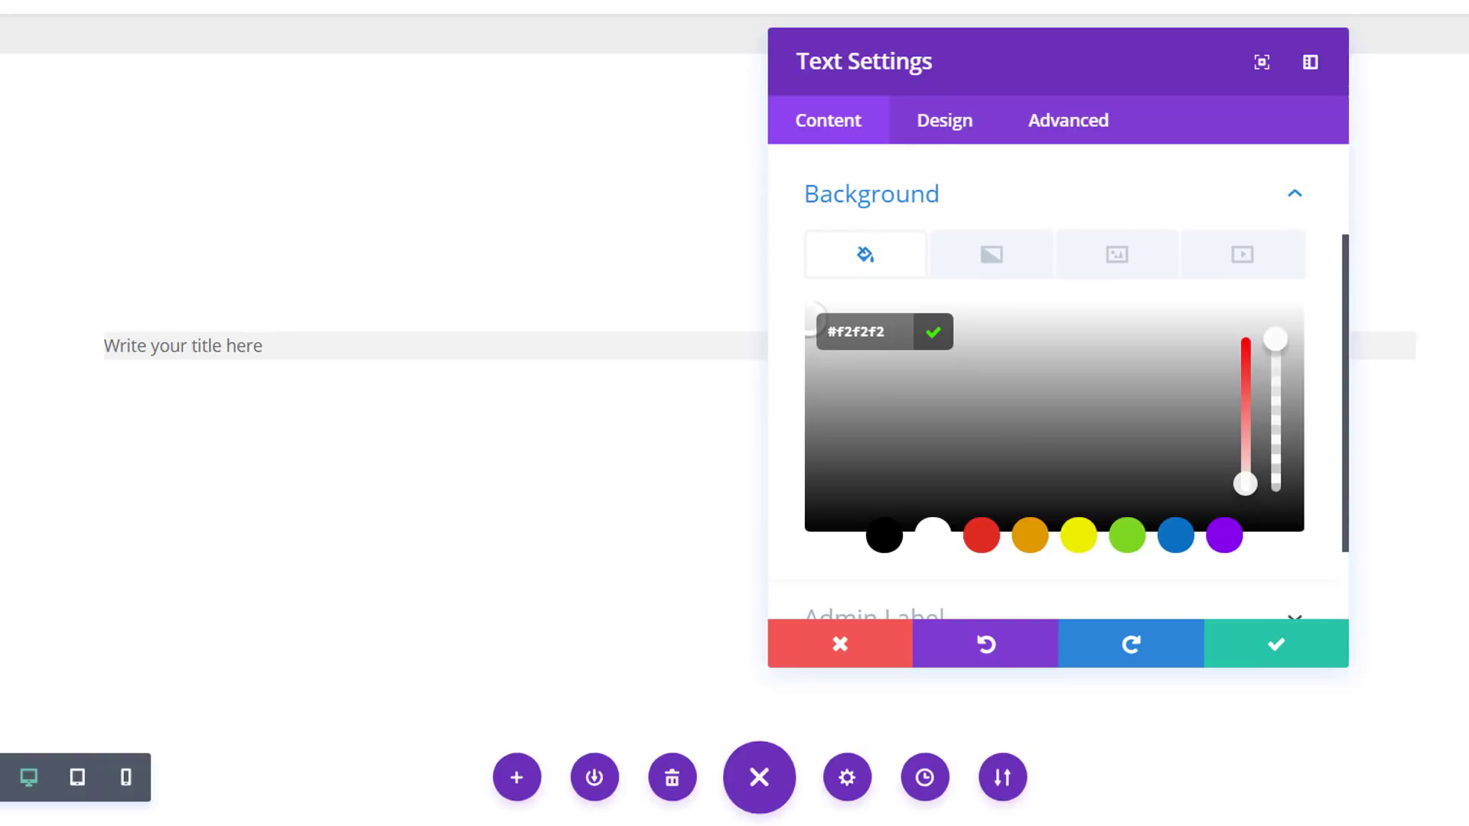
# - Set the text font of the title with the #f2f2f2 background to Ribeye Marrow
pyautogui.click(944, 121)
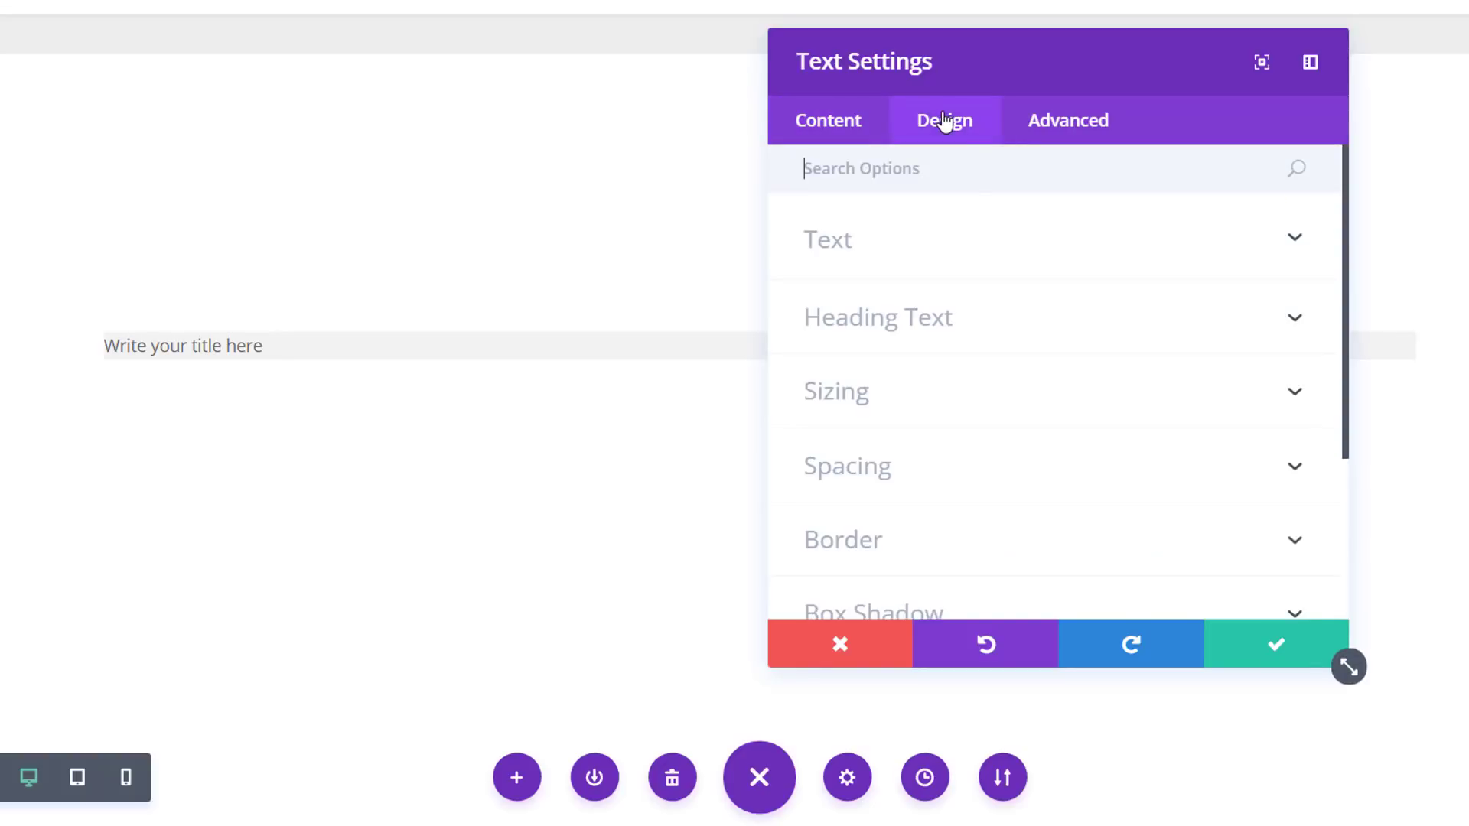
pyautogui.click(957, 252)
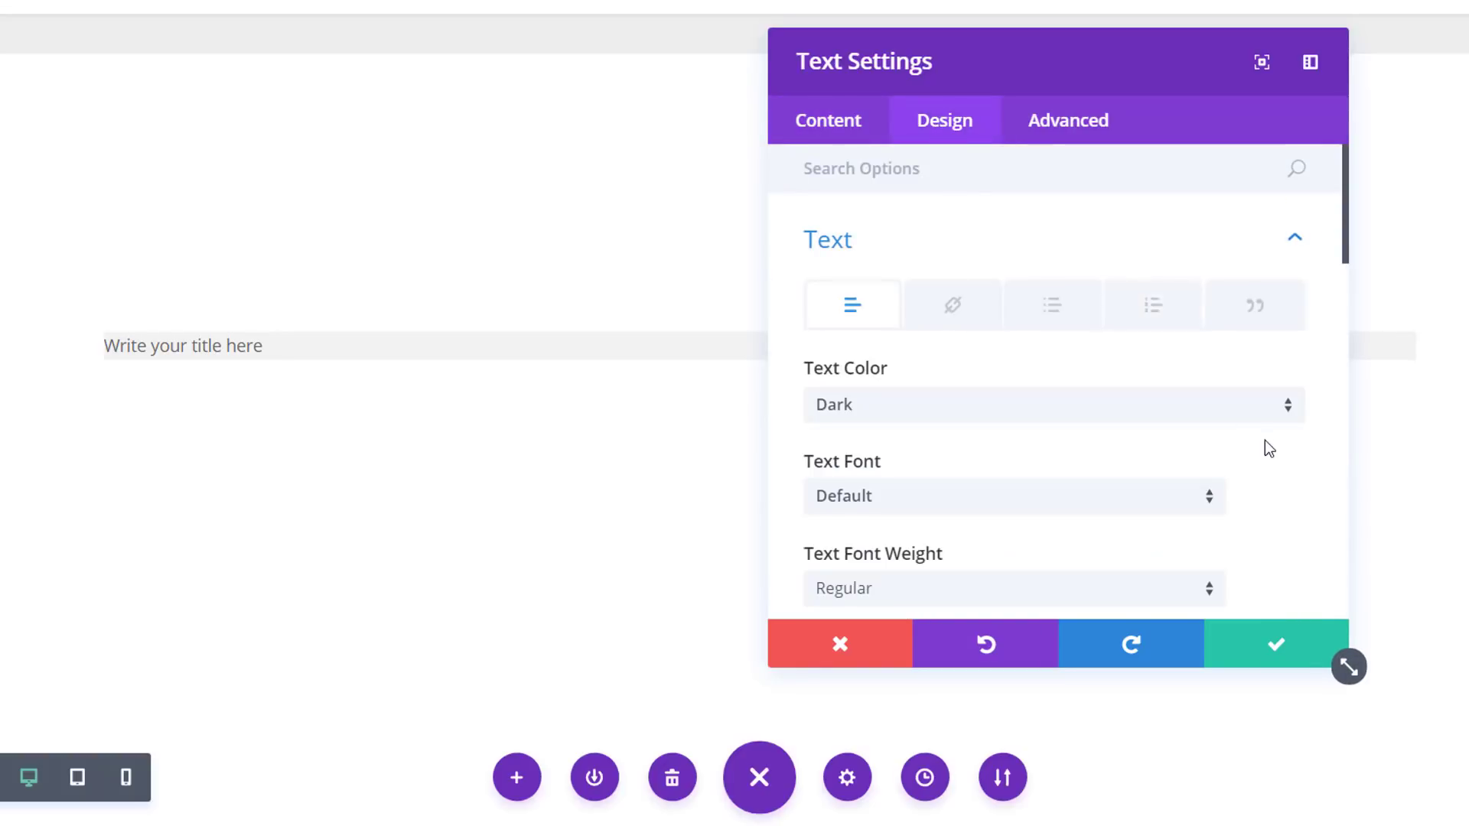
pyautogui.scroll(-1, 1239, 459)
pyautogui.scroll(-2, 1231, 464)
pyautogui.click(1063, 383)
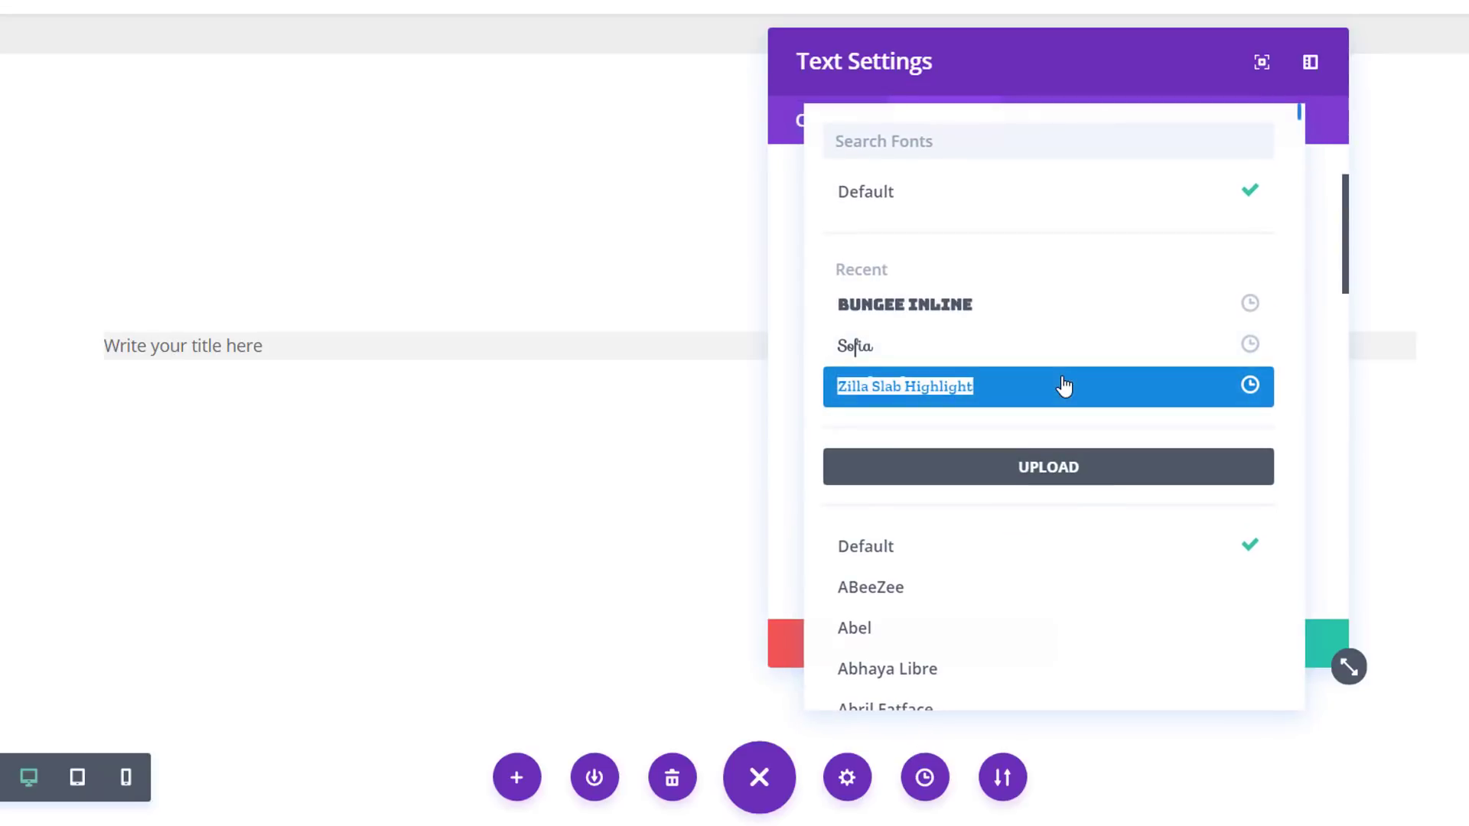
pyautogui.write('Ribe')
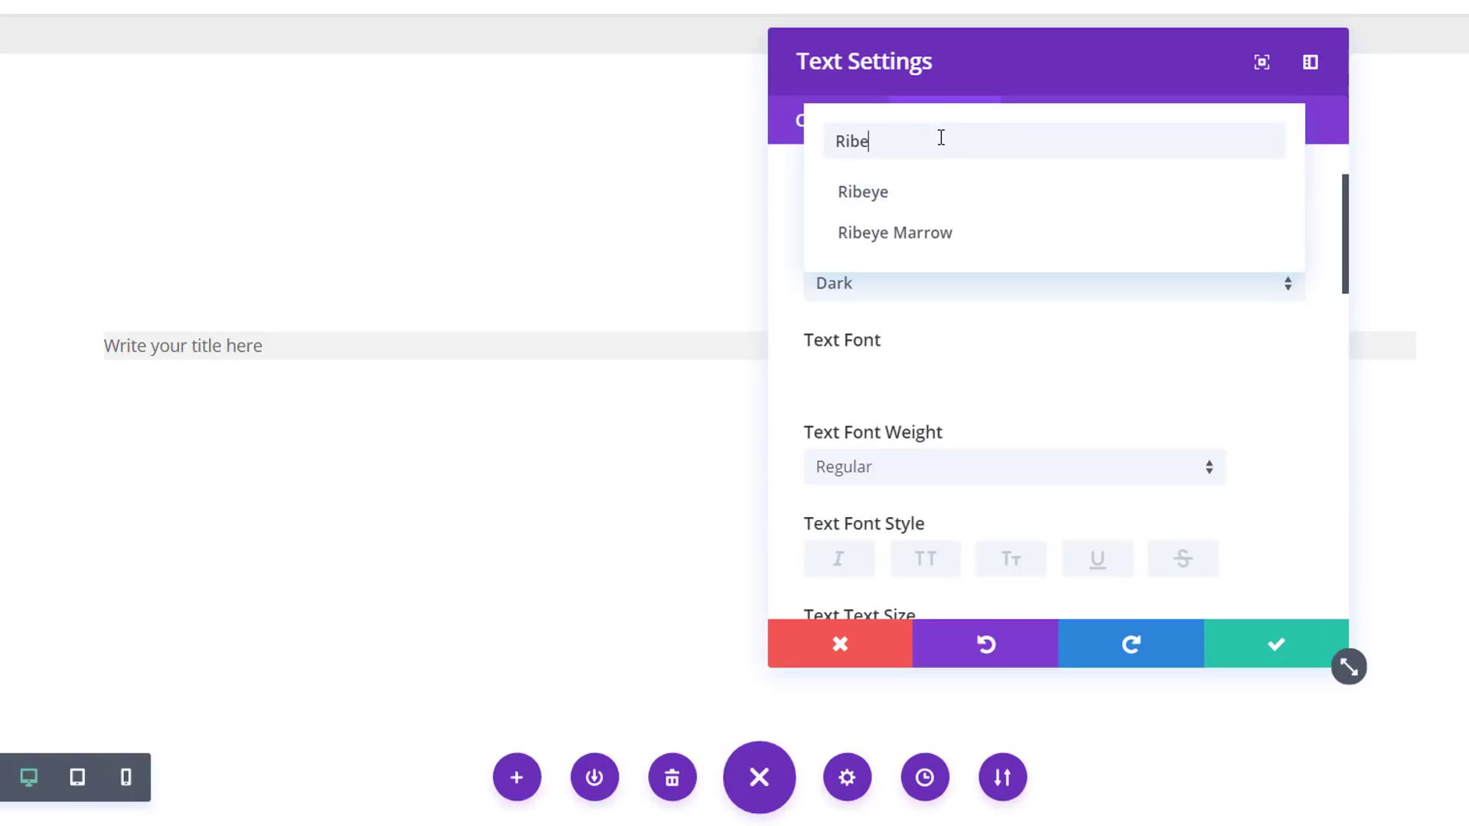
pyautogui.click(940, 234)
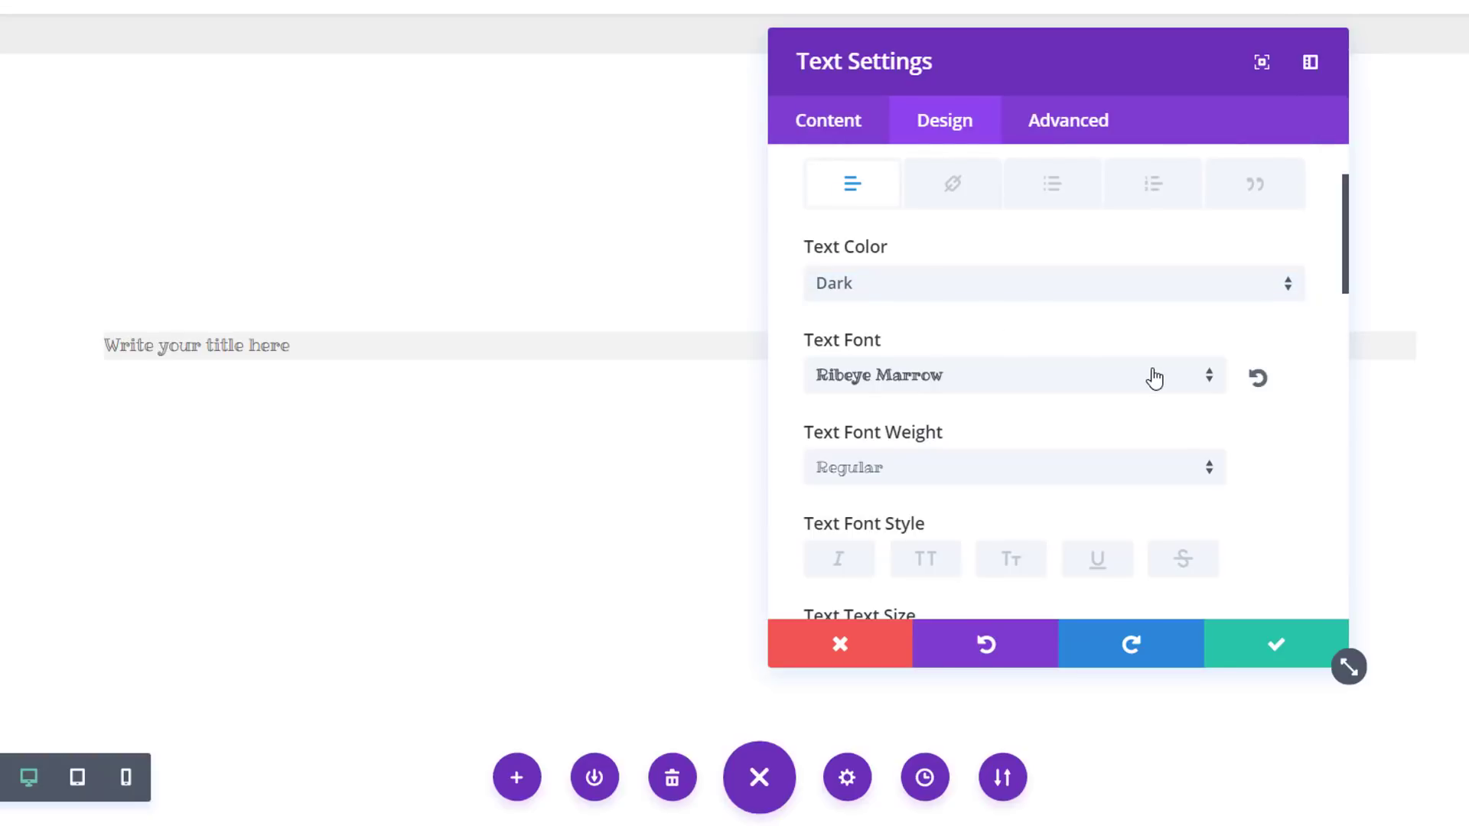
# - Strike through the Ribeye Marrow title with a double line colored rgba(224,43,32,0.18)
pyautogui.scroll(-2, 1155, 378)
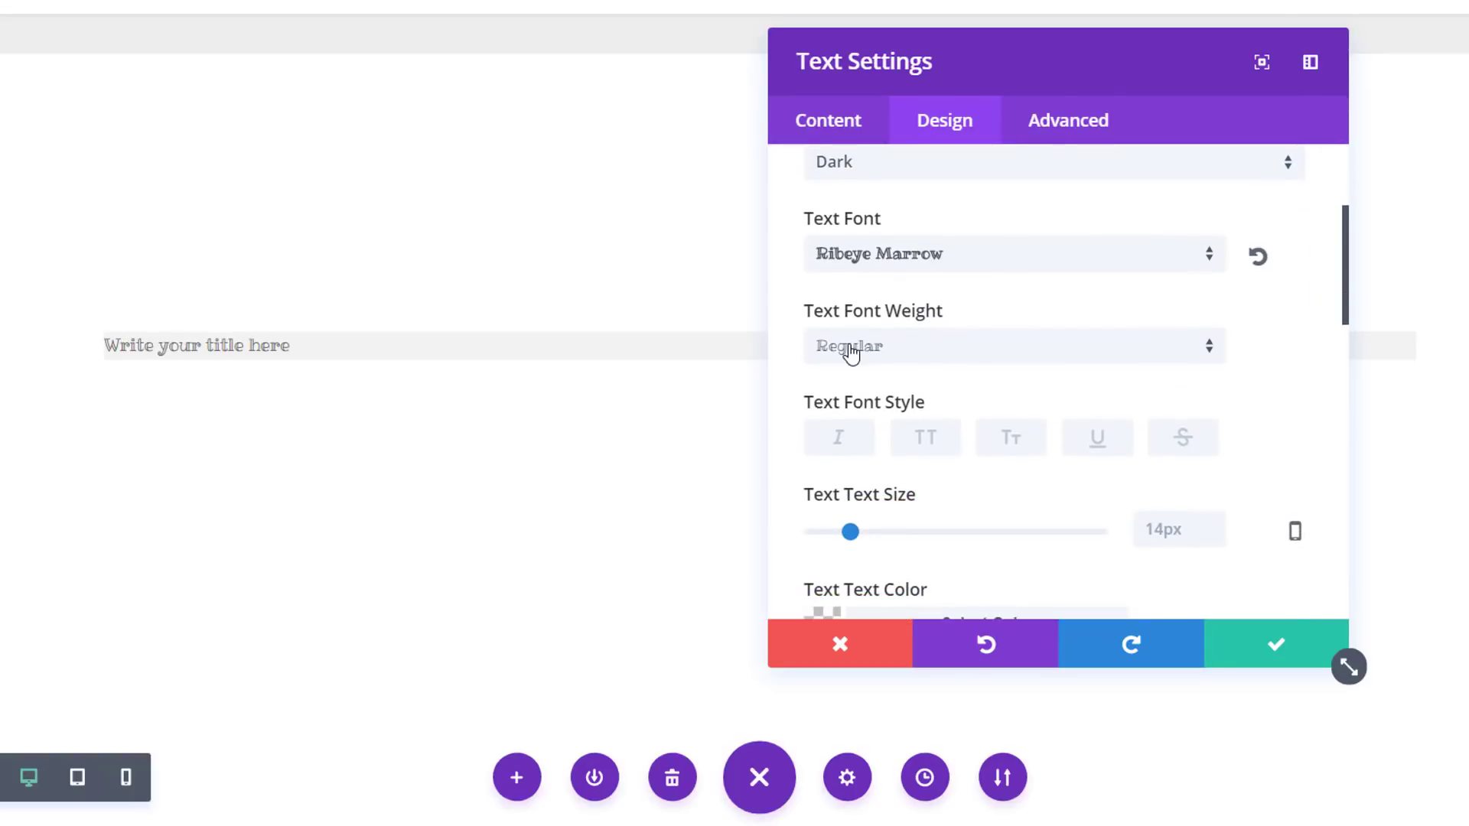
pyautogui.click(1173, 440)
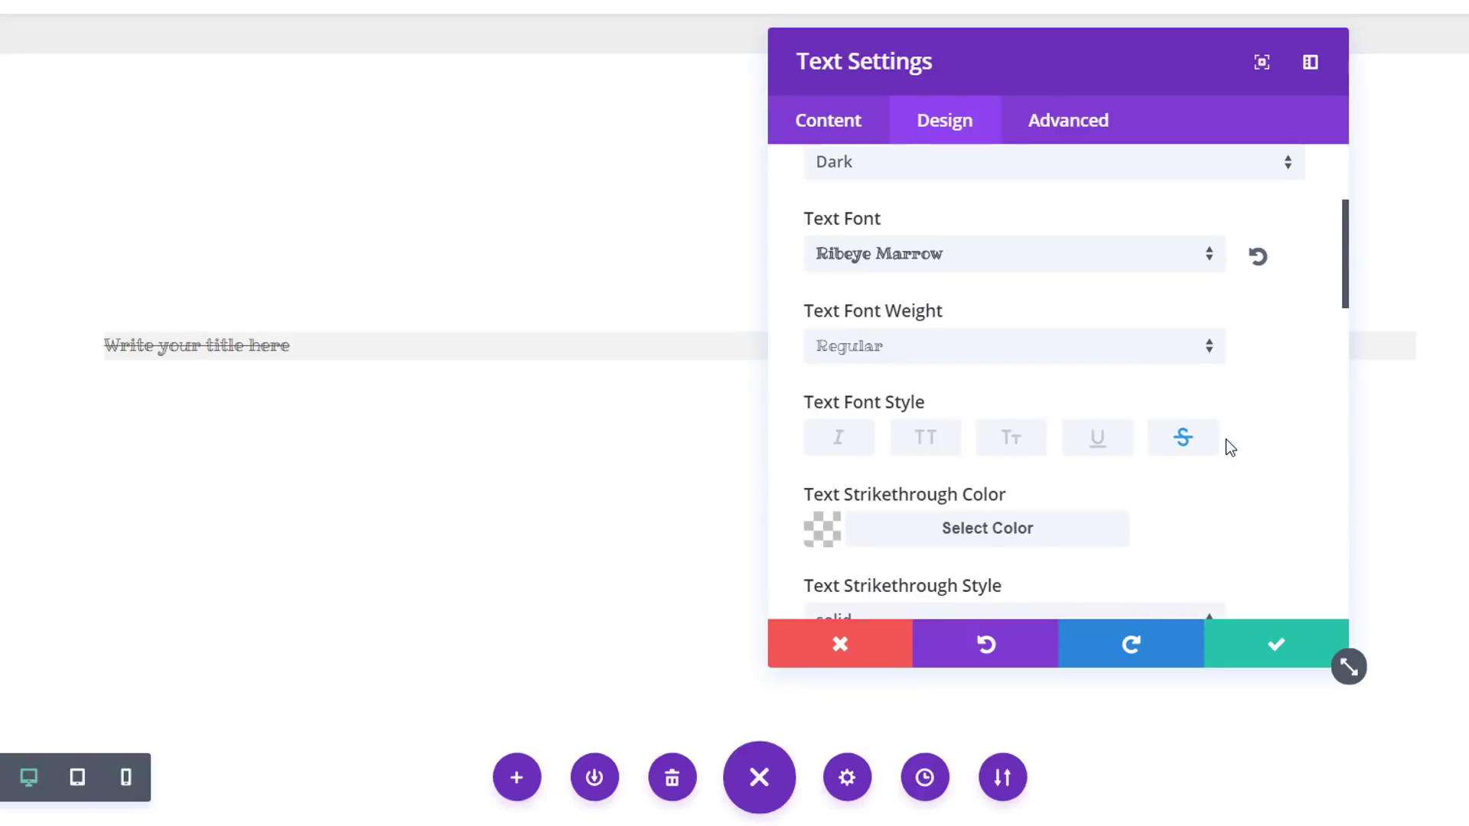
pyautogui.scroll(-2, 1230, 446)
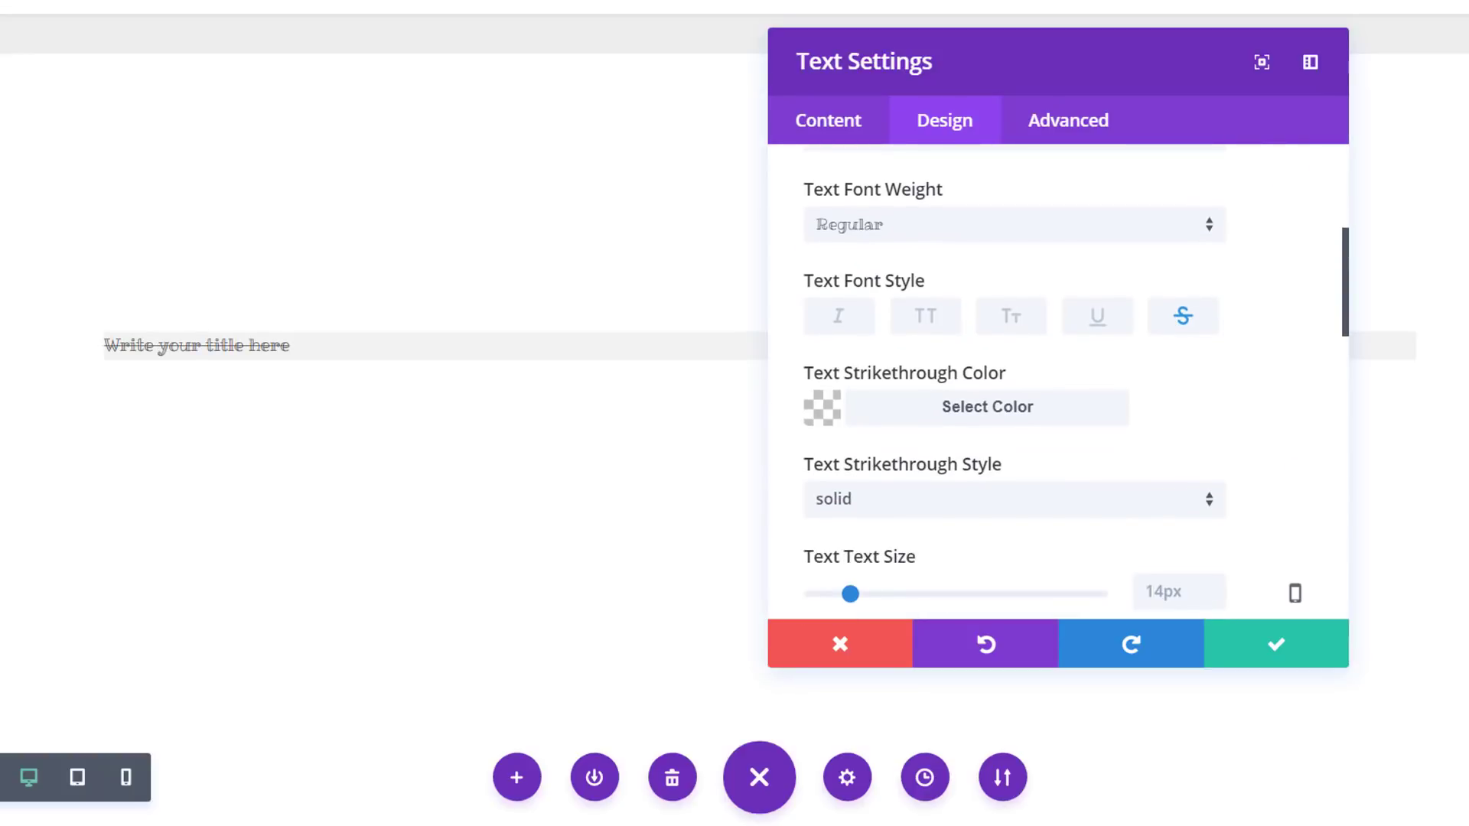
pyautogui.click(1045, 428)
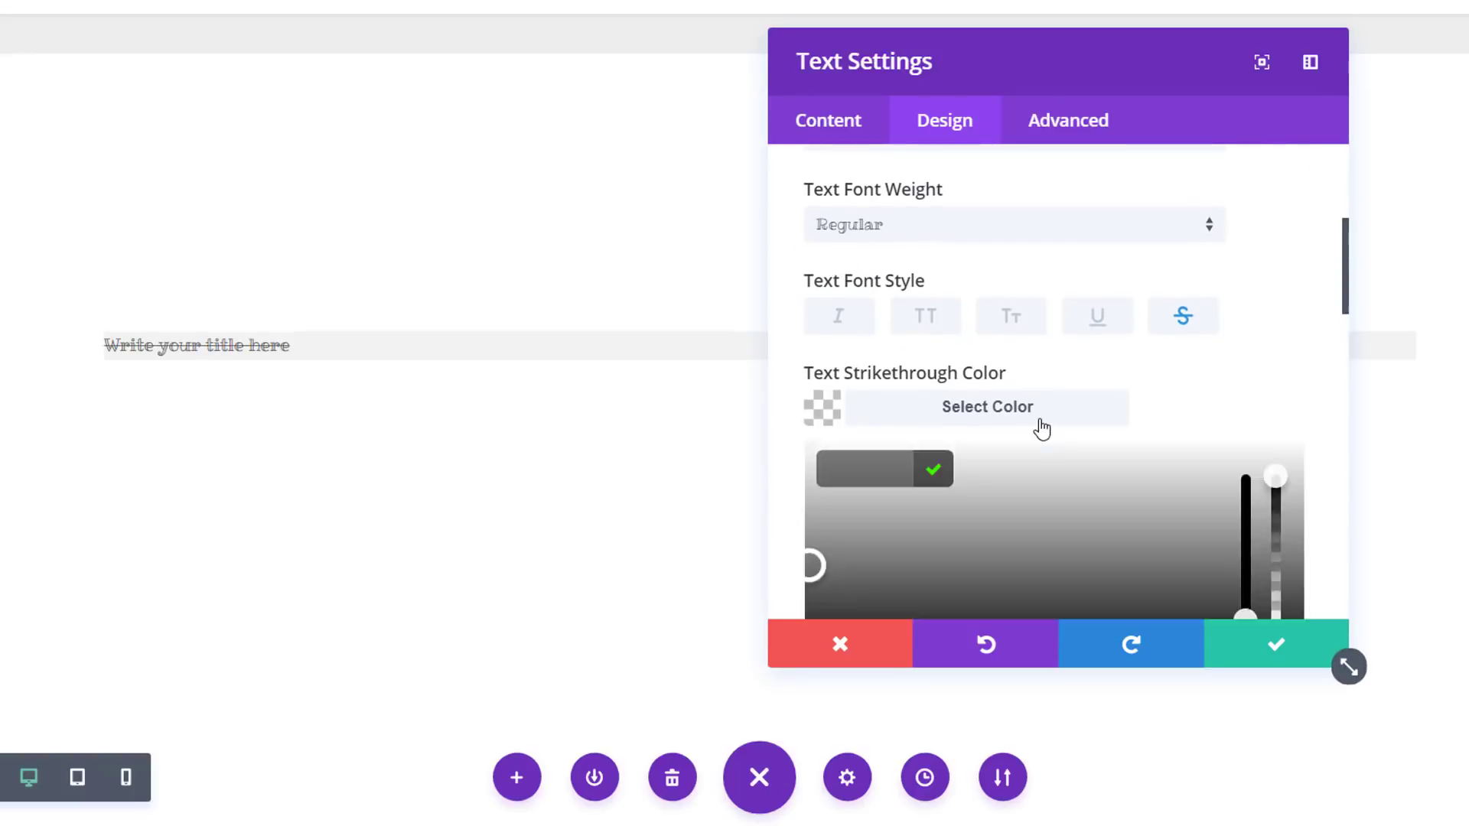
pyautogui.write('rgba(224,43,32,0.18)')
pyautogui.scroll(-2, 1210, 392)
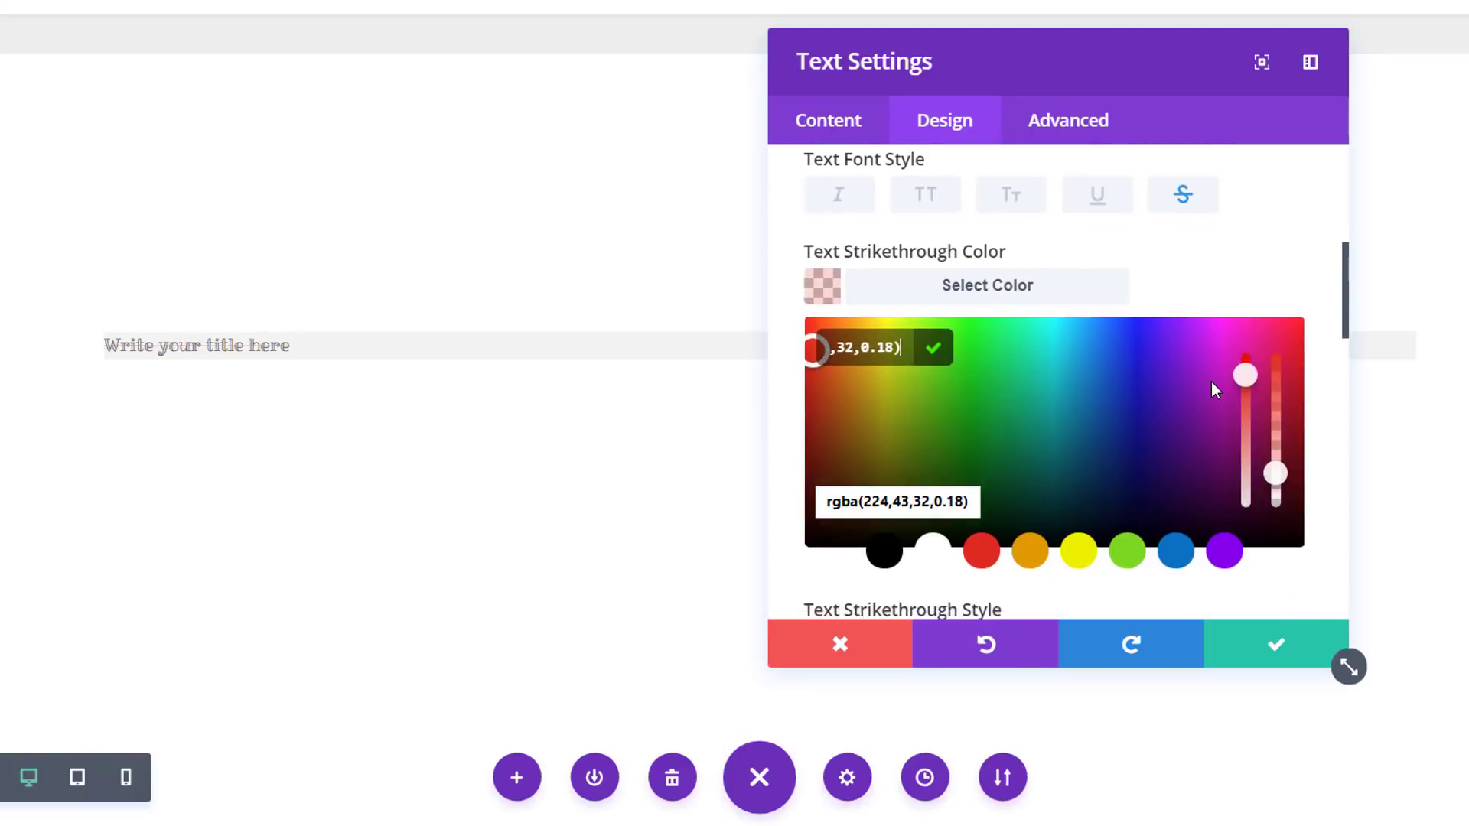
pyautogui.click(1072, 413)
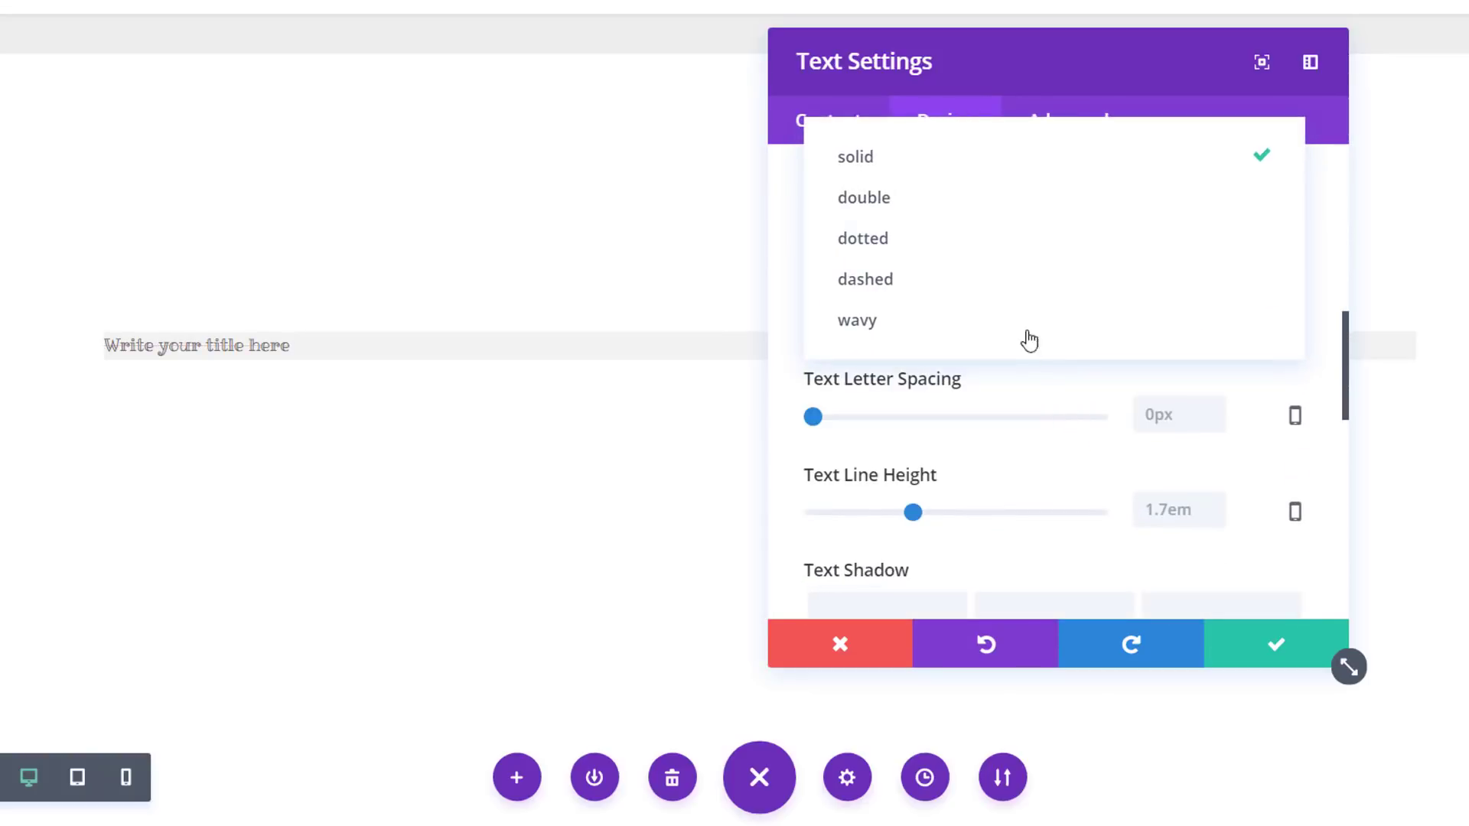
pyautogui.click(1010, 200)
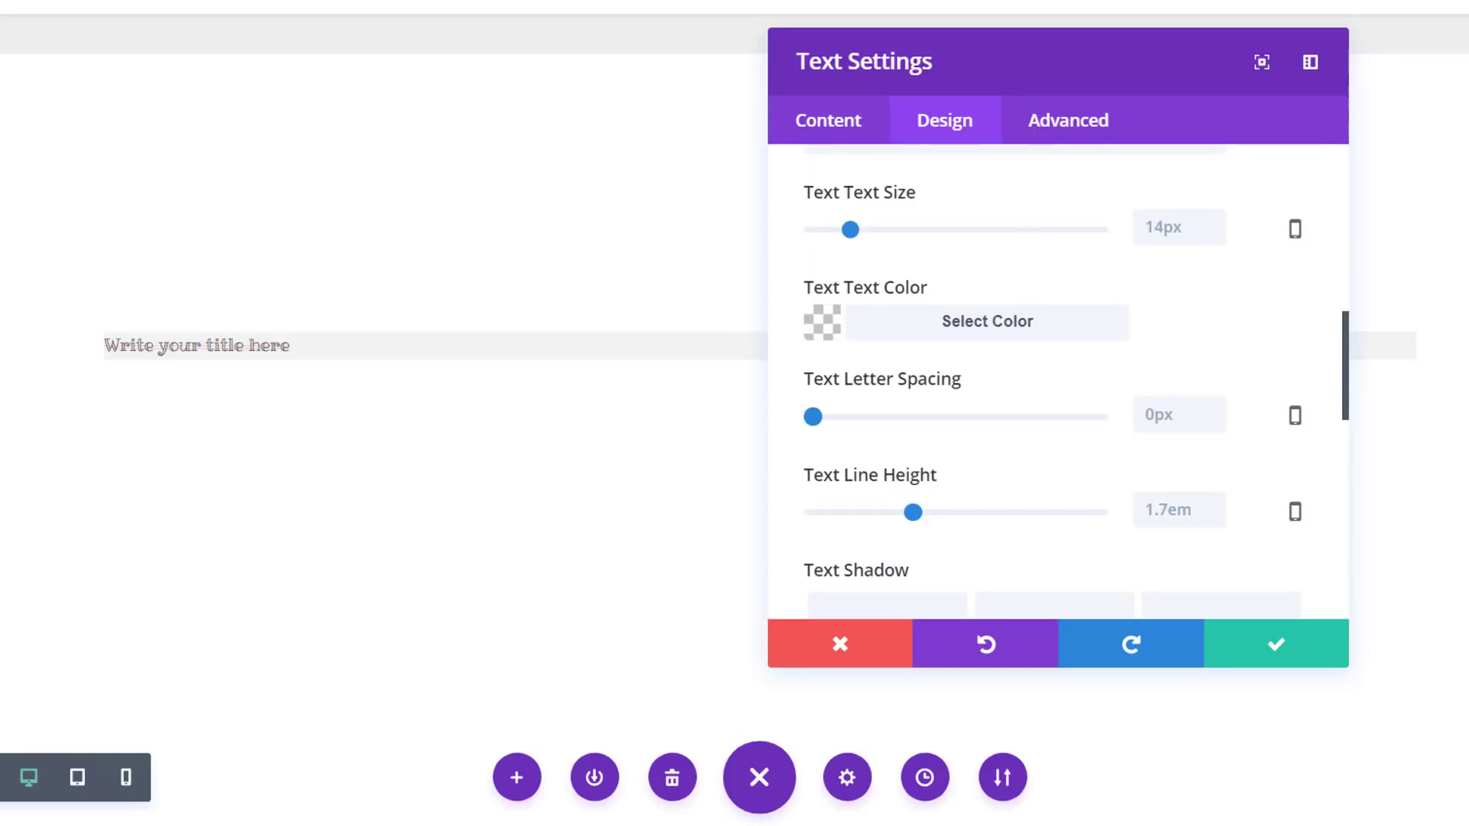
pyautogui.scroll(-3, 1170, 524)
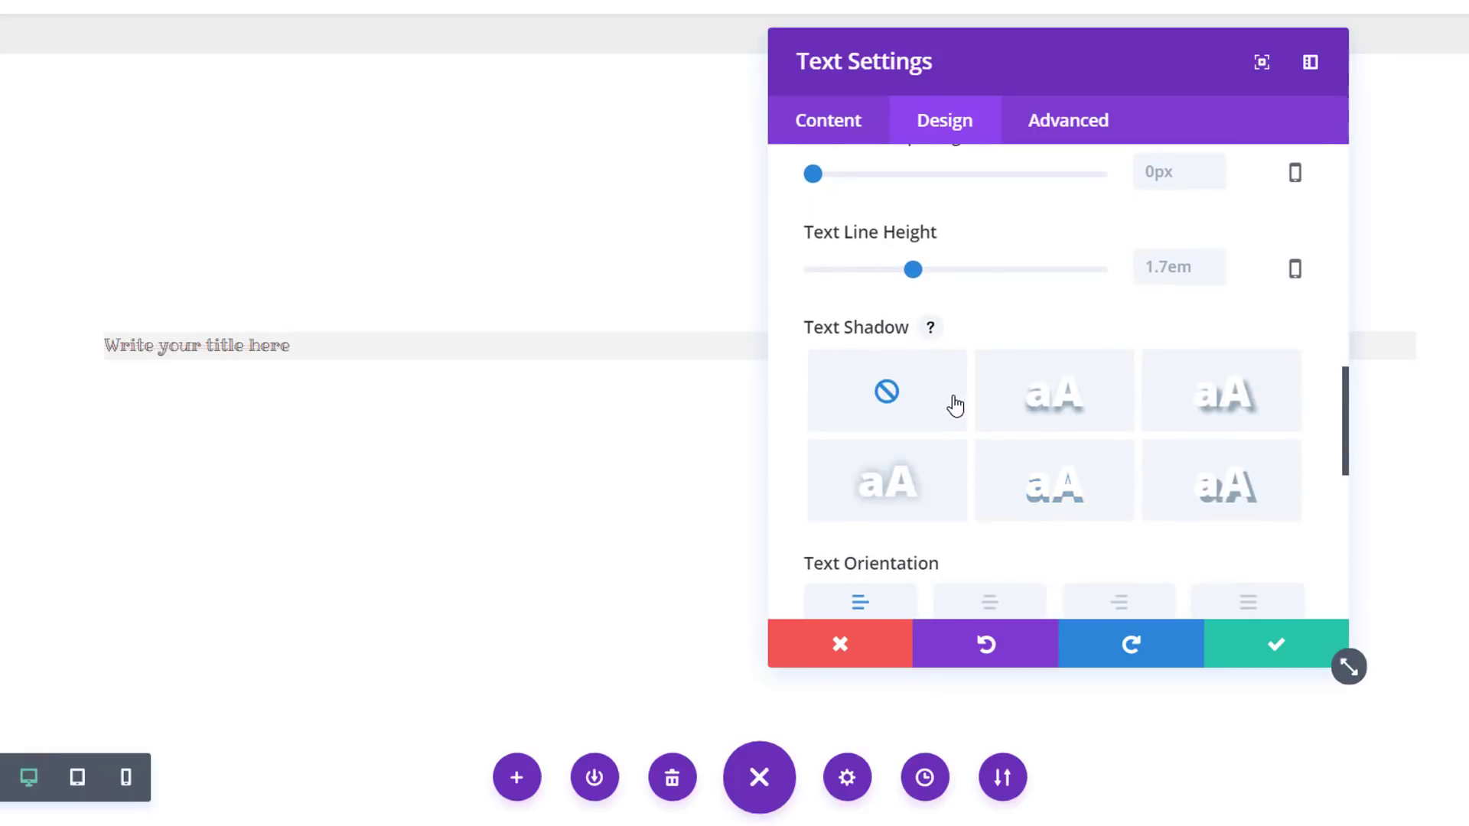
pyautogui.scroll(2, 956, 398)
pyautogui.scroll(2, 1024, 362)
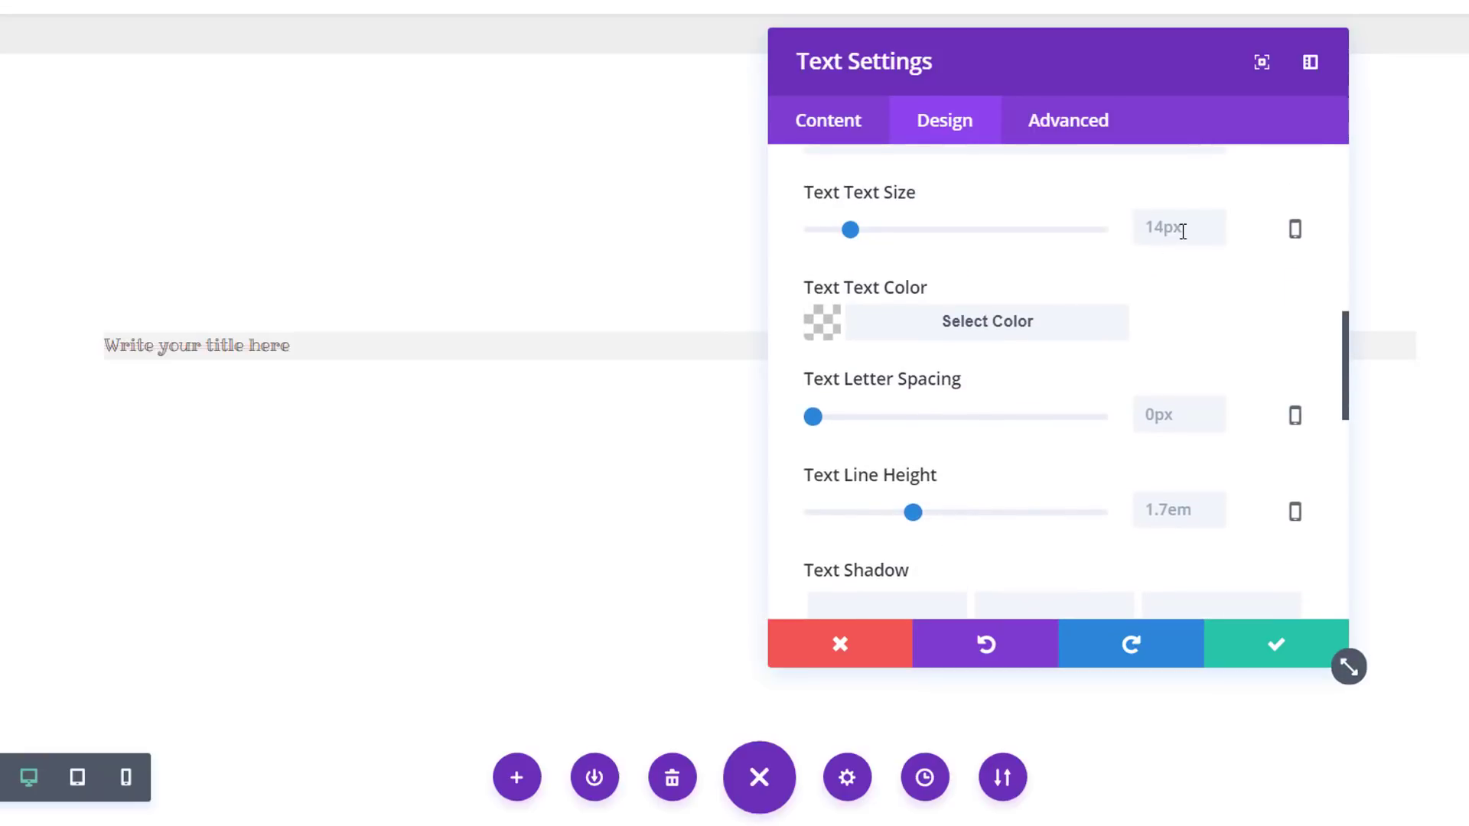
# - Set the Ribeye Marrow title's text size to 78px on desktop, 46px on tablet and 31px on smartphone
pyautogui.click(1292, 230)
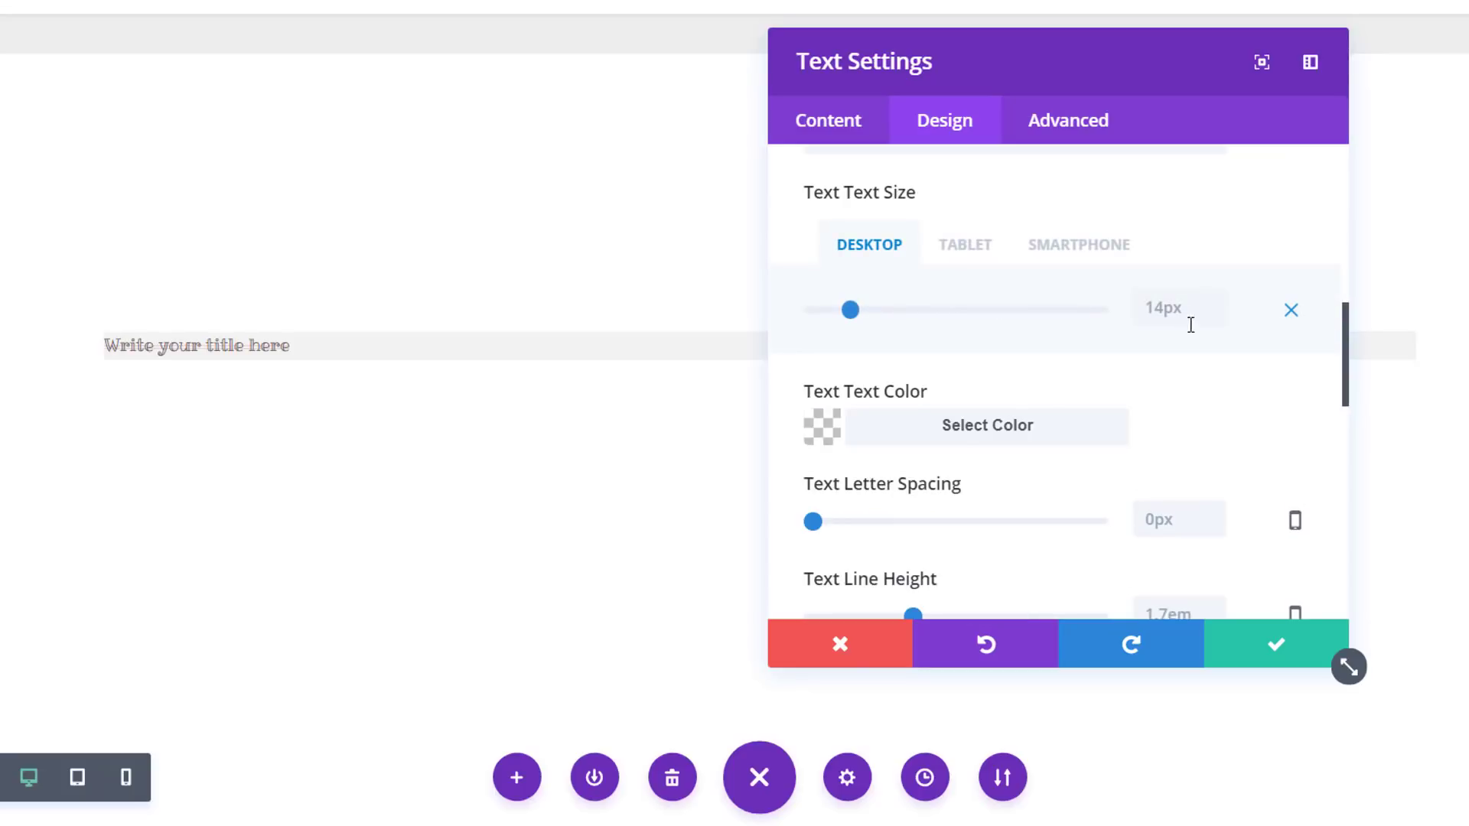
pyautogui.doubleClick(1193, 313)
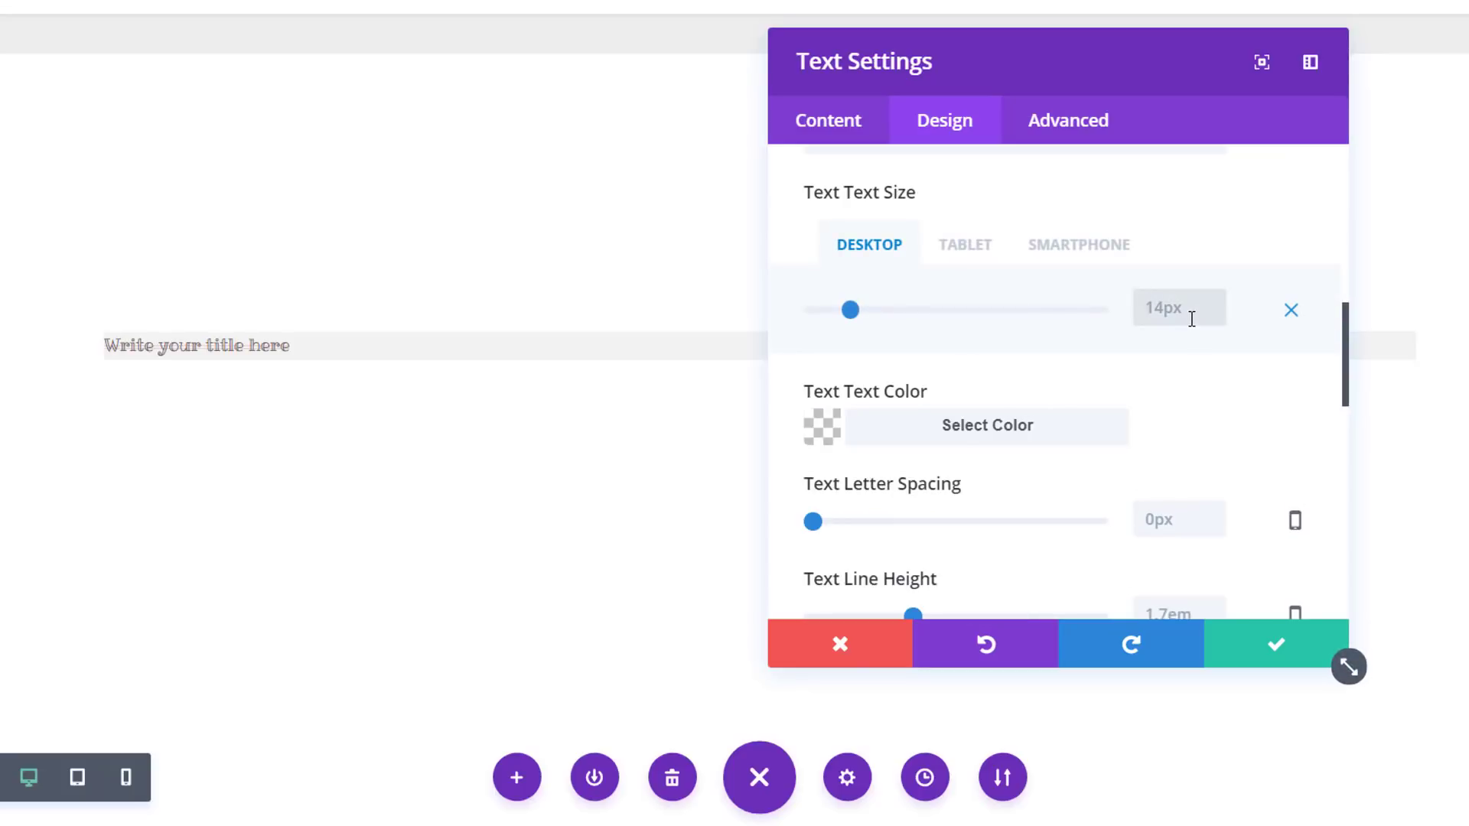
pyautogui.write('78px')
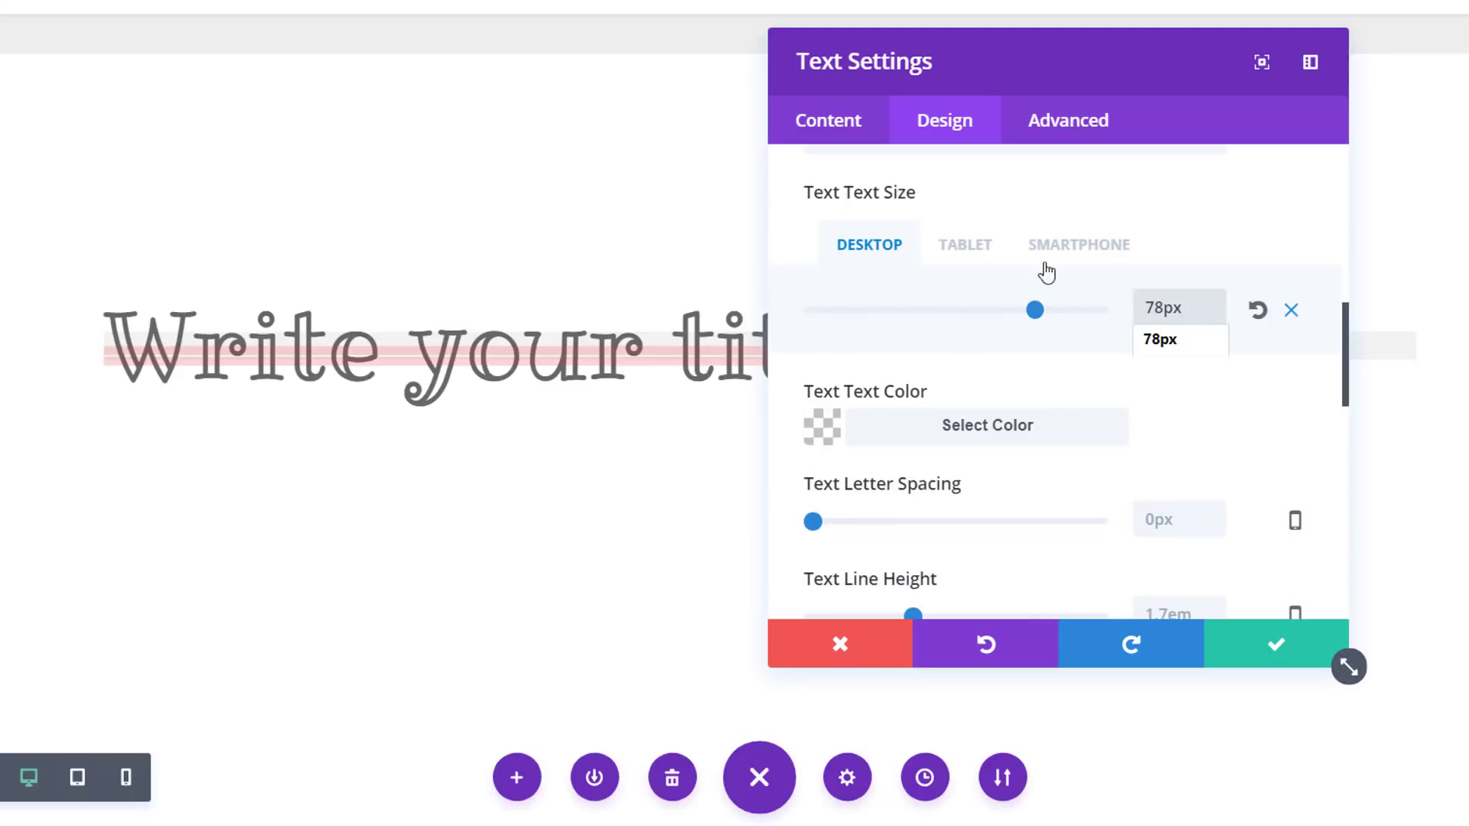
pyautogui.click(968, 247)
pyautogui.click(1173, 310)
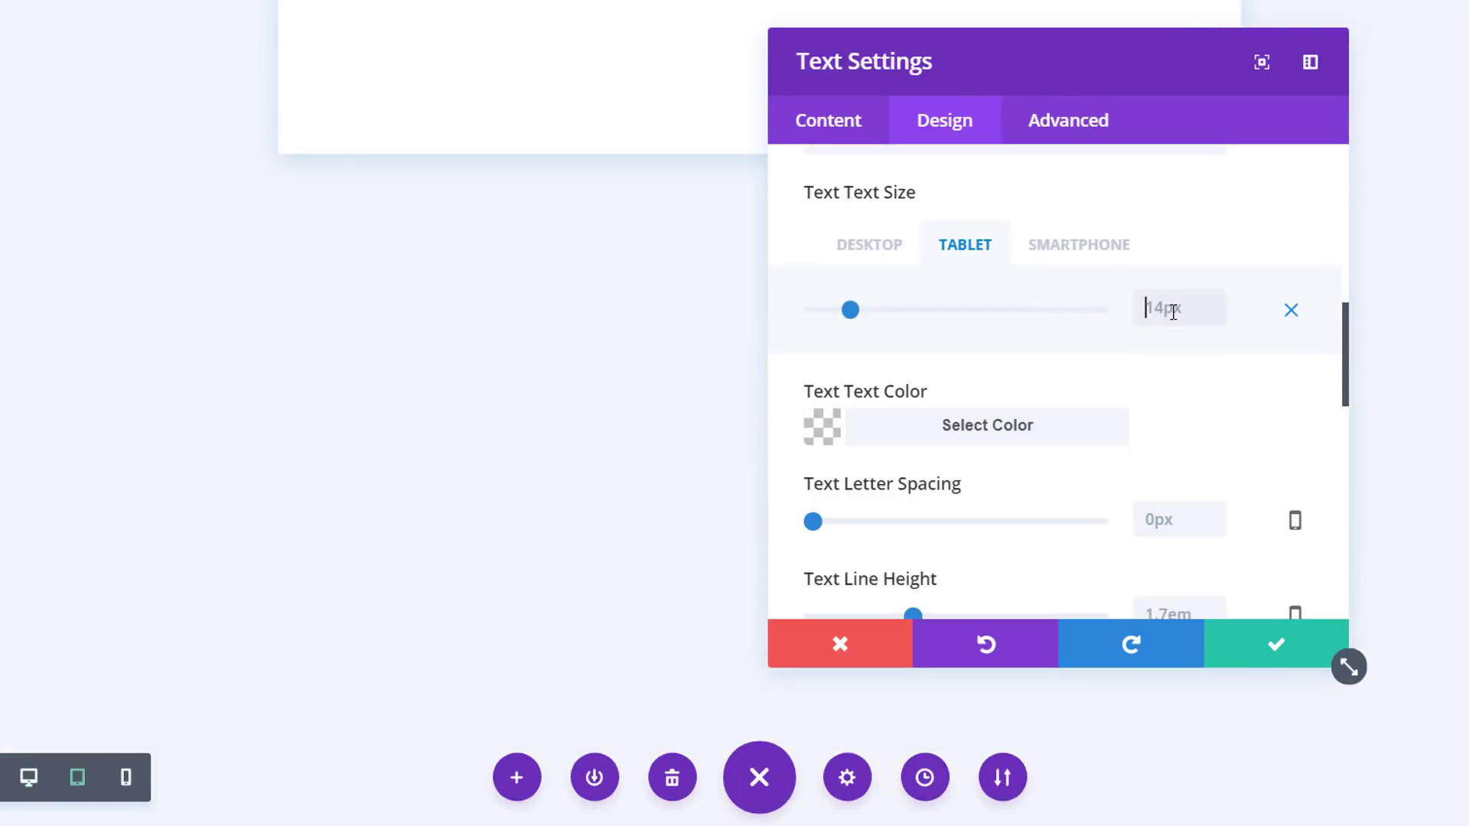
pyautogui.write('46px')
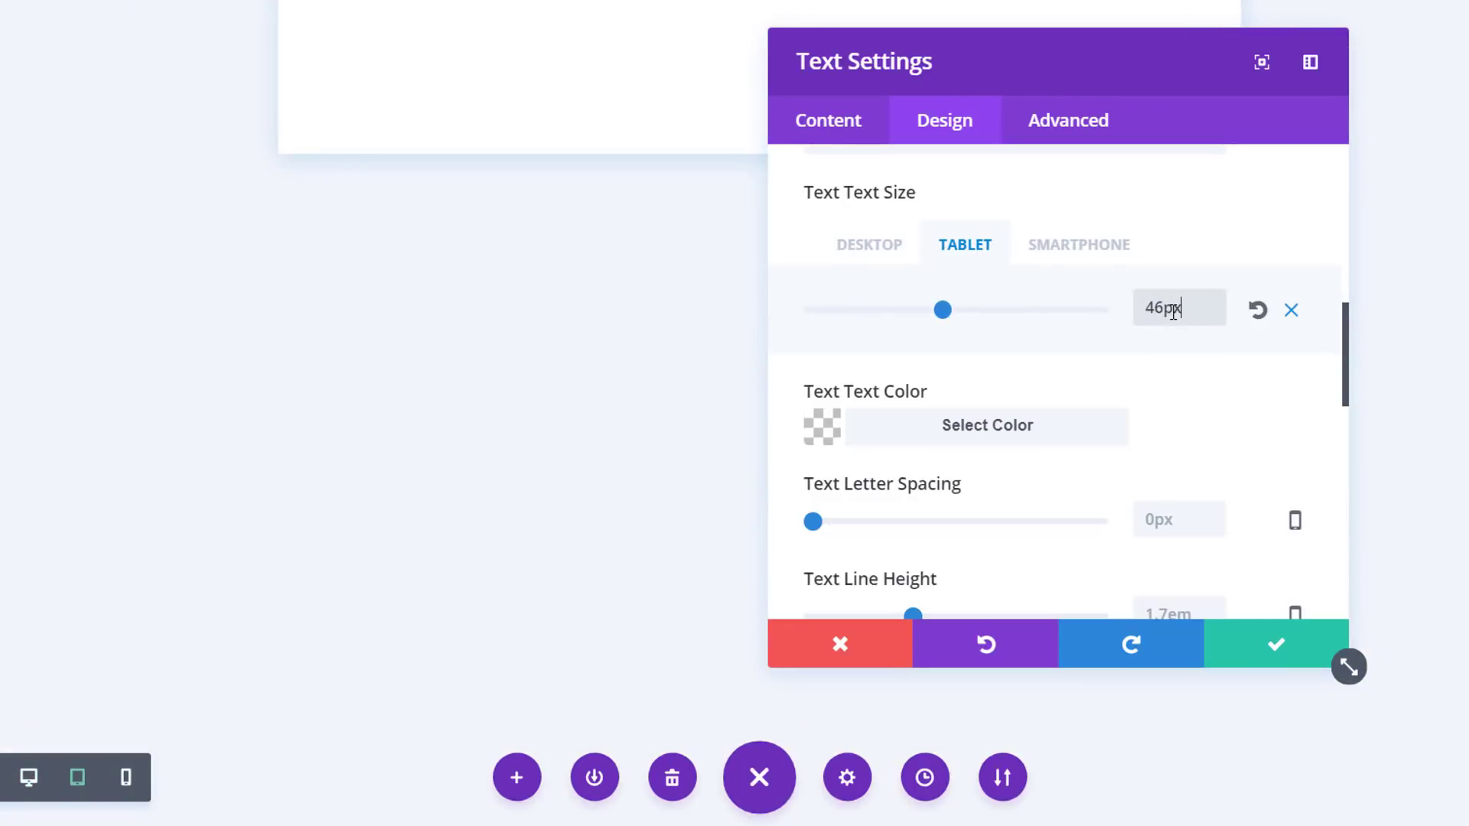
pyautogui.click(1053, 244)
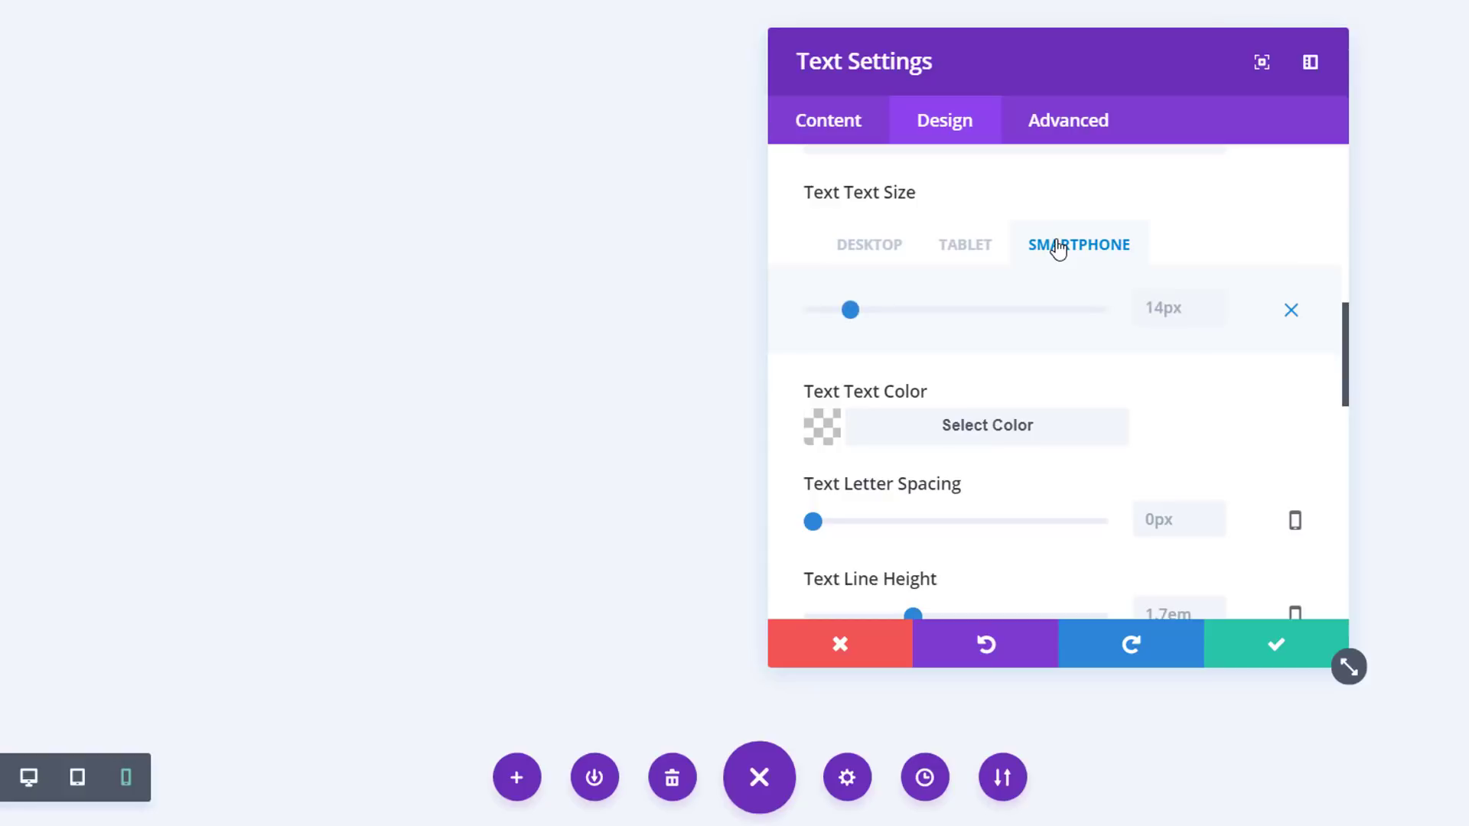
pyautogui.click(1159, 316)
pyautogui.write('31')
pyautogui.click(892, 260)
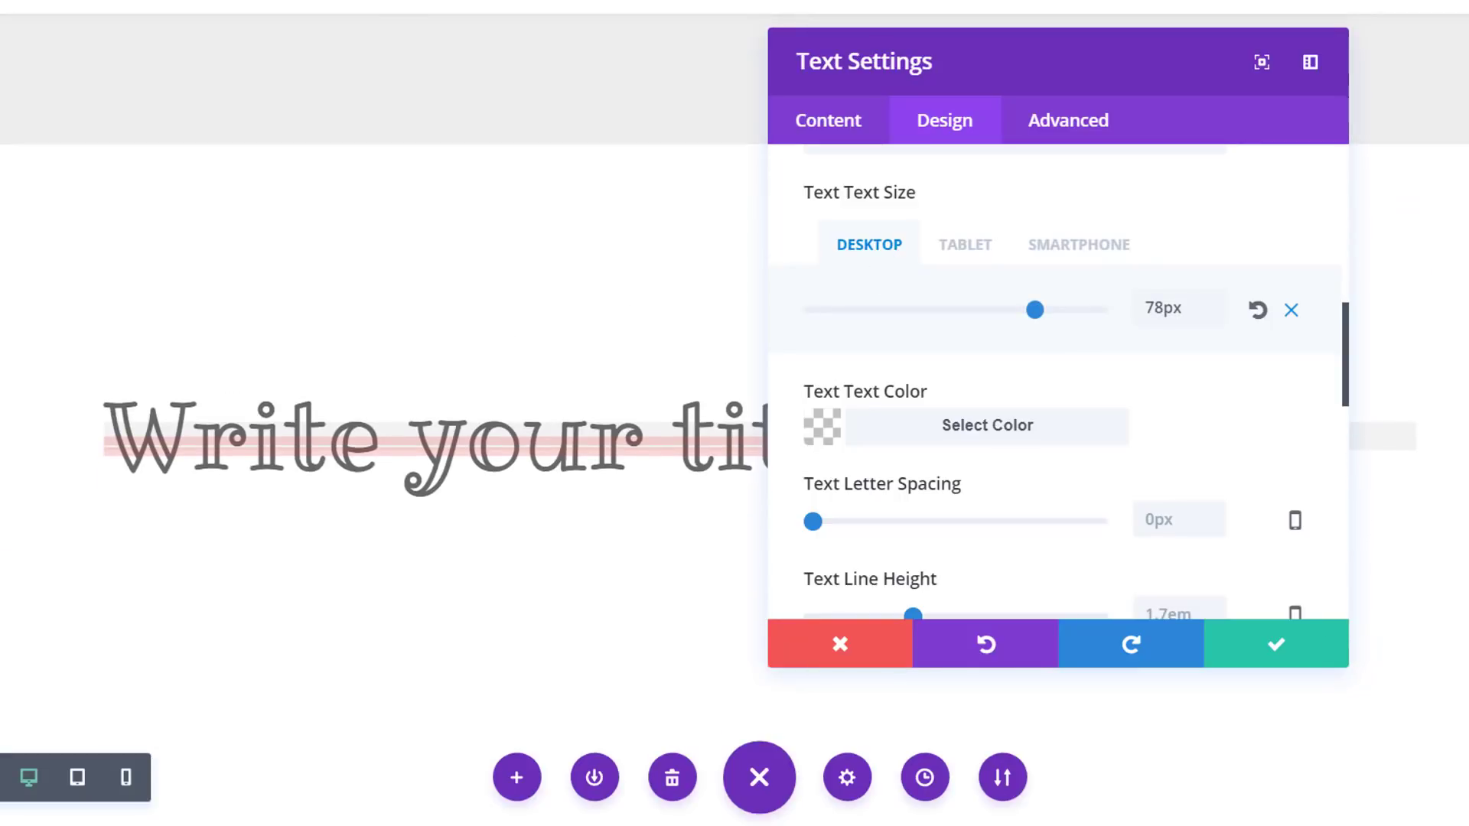
# - Set the Ribeye Marrow title's text color to #000000 and adjust its text line height so the background encloses the lettering
pyautogui.scroll(-2, 1065, 469)
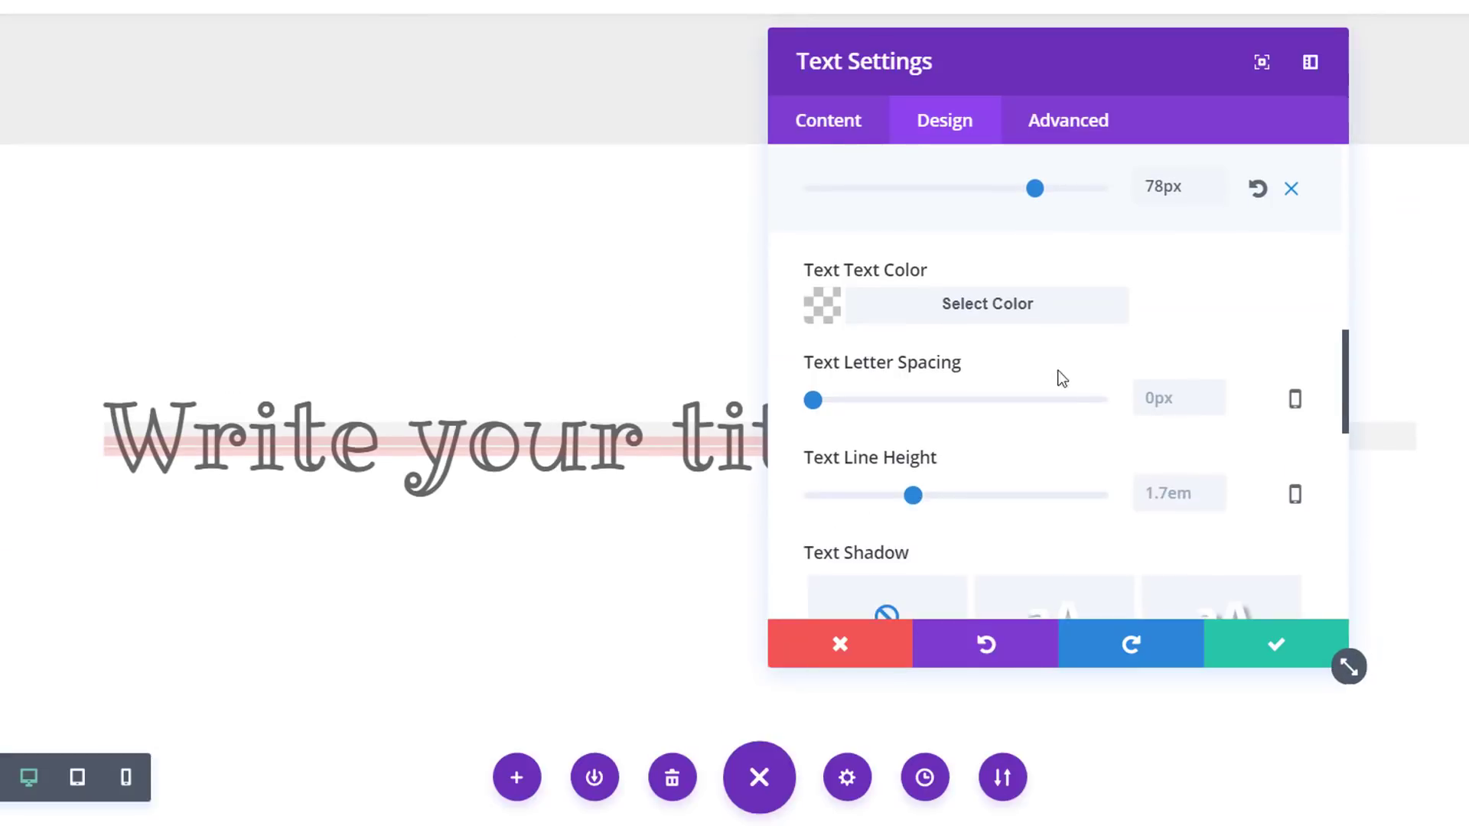
pyautogui.click(1029, 314)
pyautogui.click(887, 574)
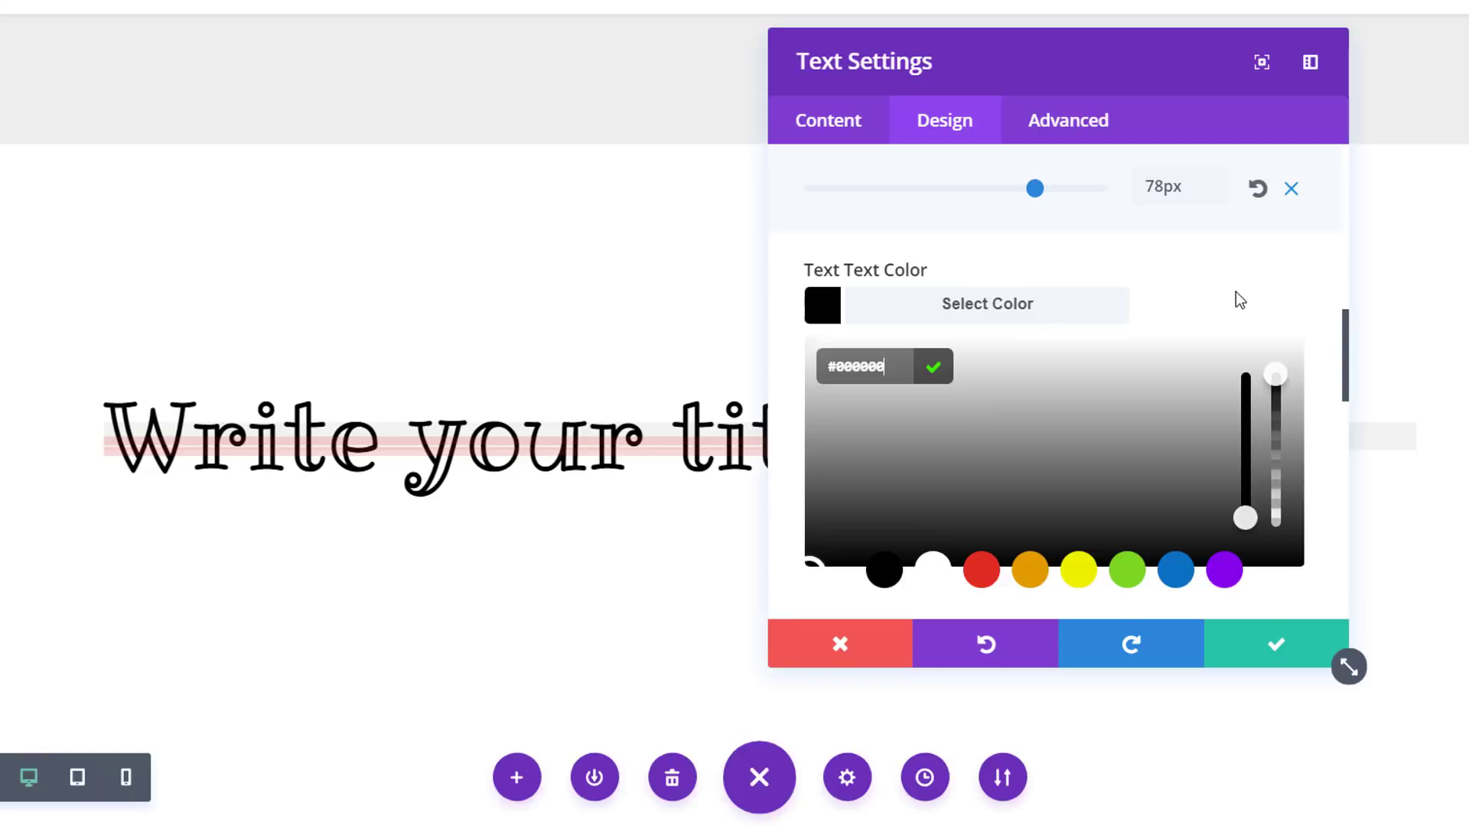
pyautogui.scroll(-5, 980, 402)
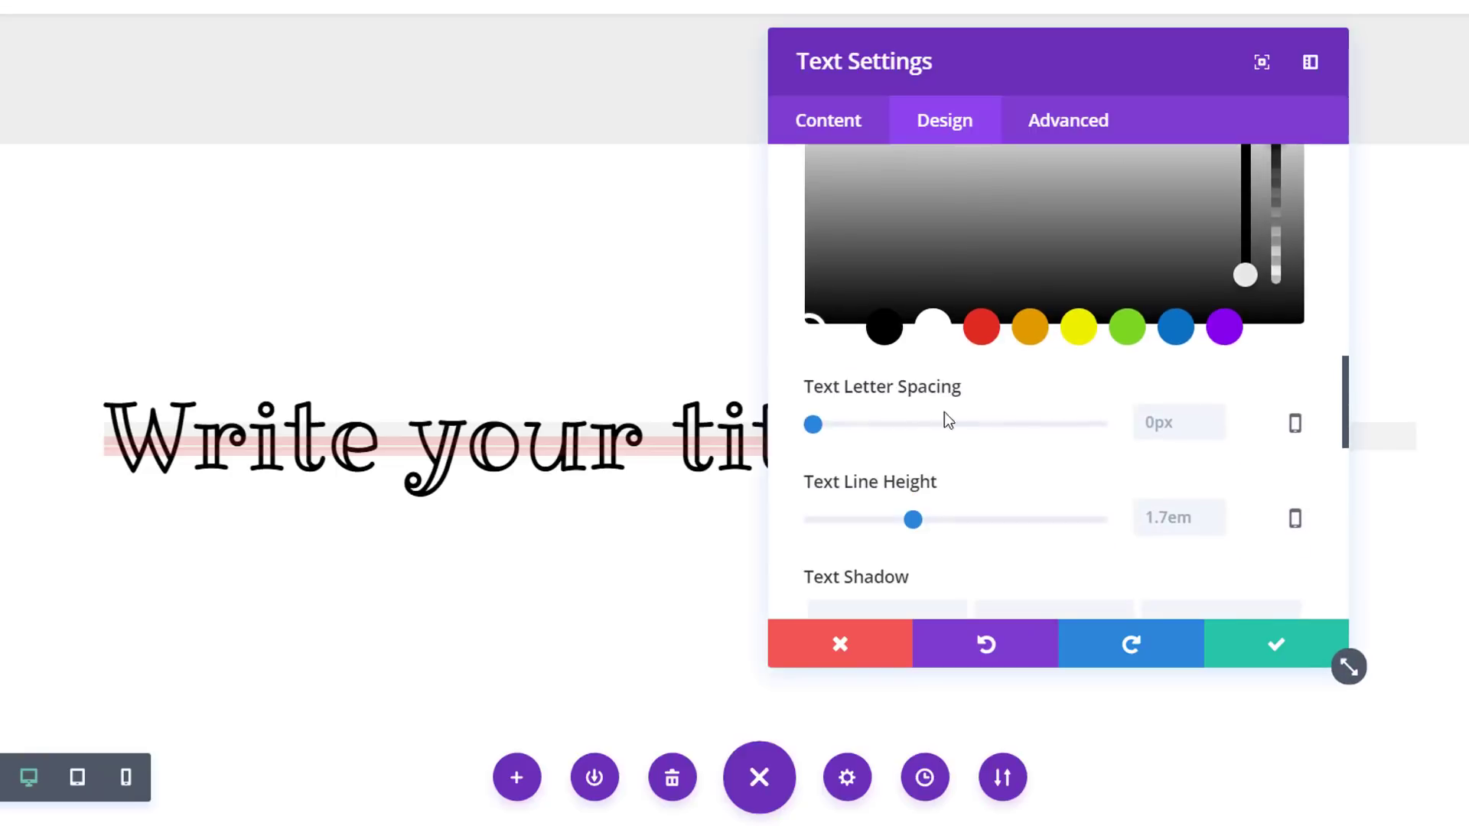
pyautogui.moveTo(914, 404); pyautogui.dragTo(834, 409)
# - Center the text orientation of the Ribeye Marrow title
pyautogui.scroll(-3, 833, 407)
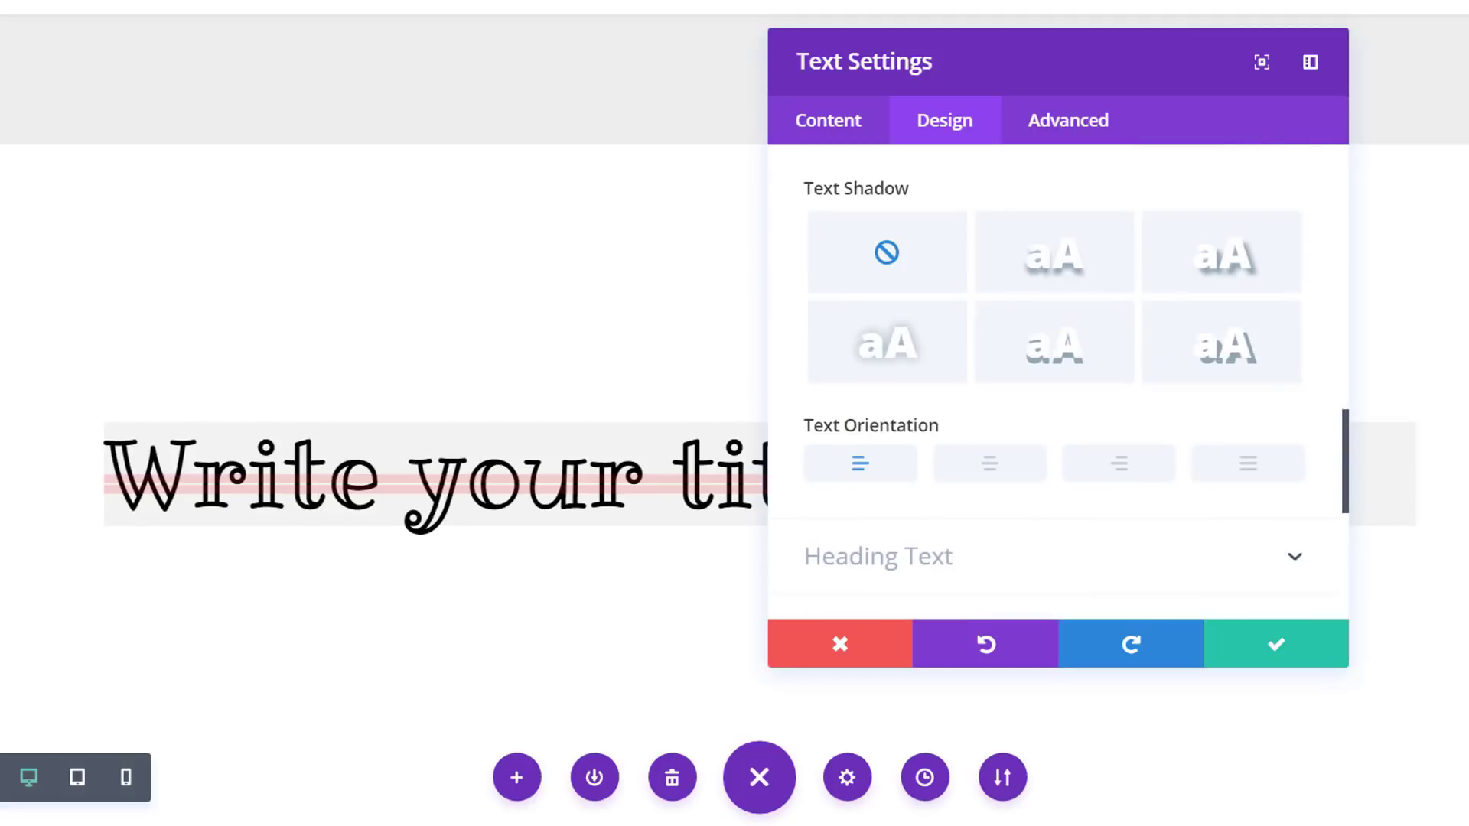
pyautogui.scroll(-3, 1049, 460)
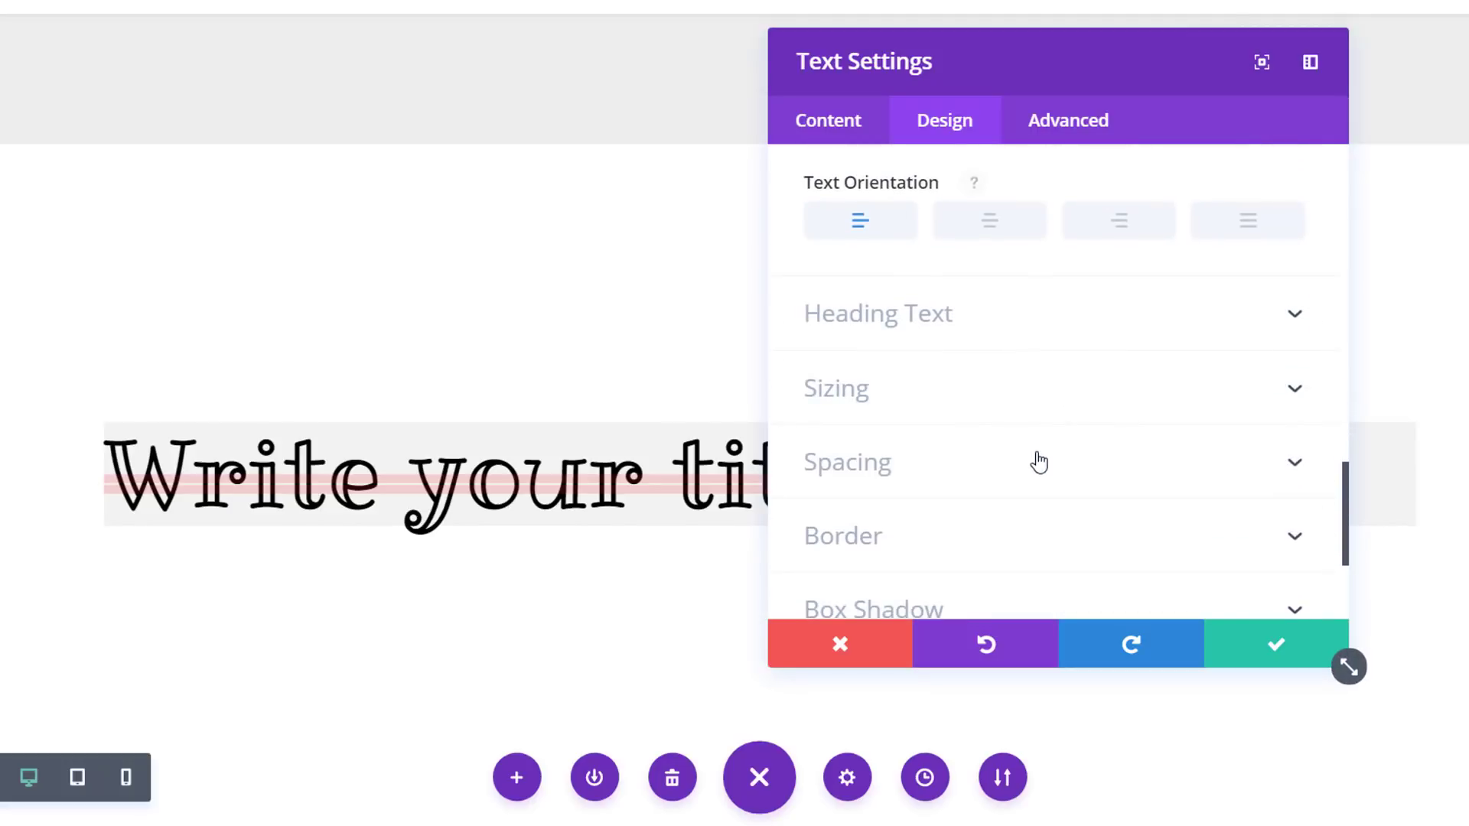
pyautogui.scroll(-3, 1013, 447)
pyautogui.scroll(2, 1025, 436)
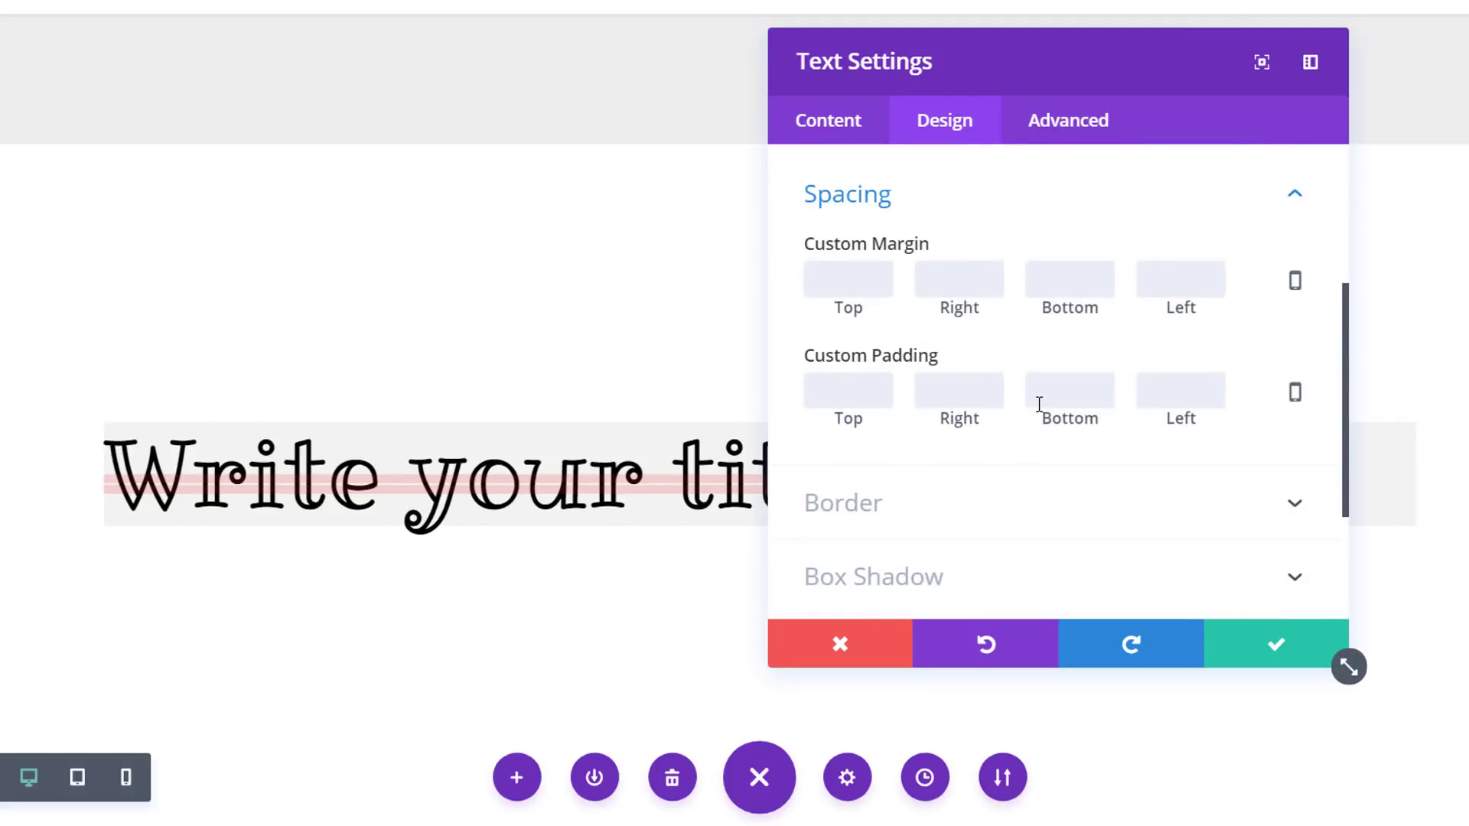
pyautogui.scroll(-2, 1032, 407)
pyautogui.scroll(2, 947, 356)
pyautogui.scroll(3, 960, 360)
pyautogui.click(981, 205)
pyautogui.scroll(-5, 1025, 386)
pyautogui.scroll(-5, 1032, 413)
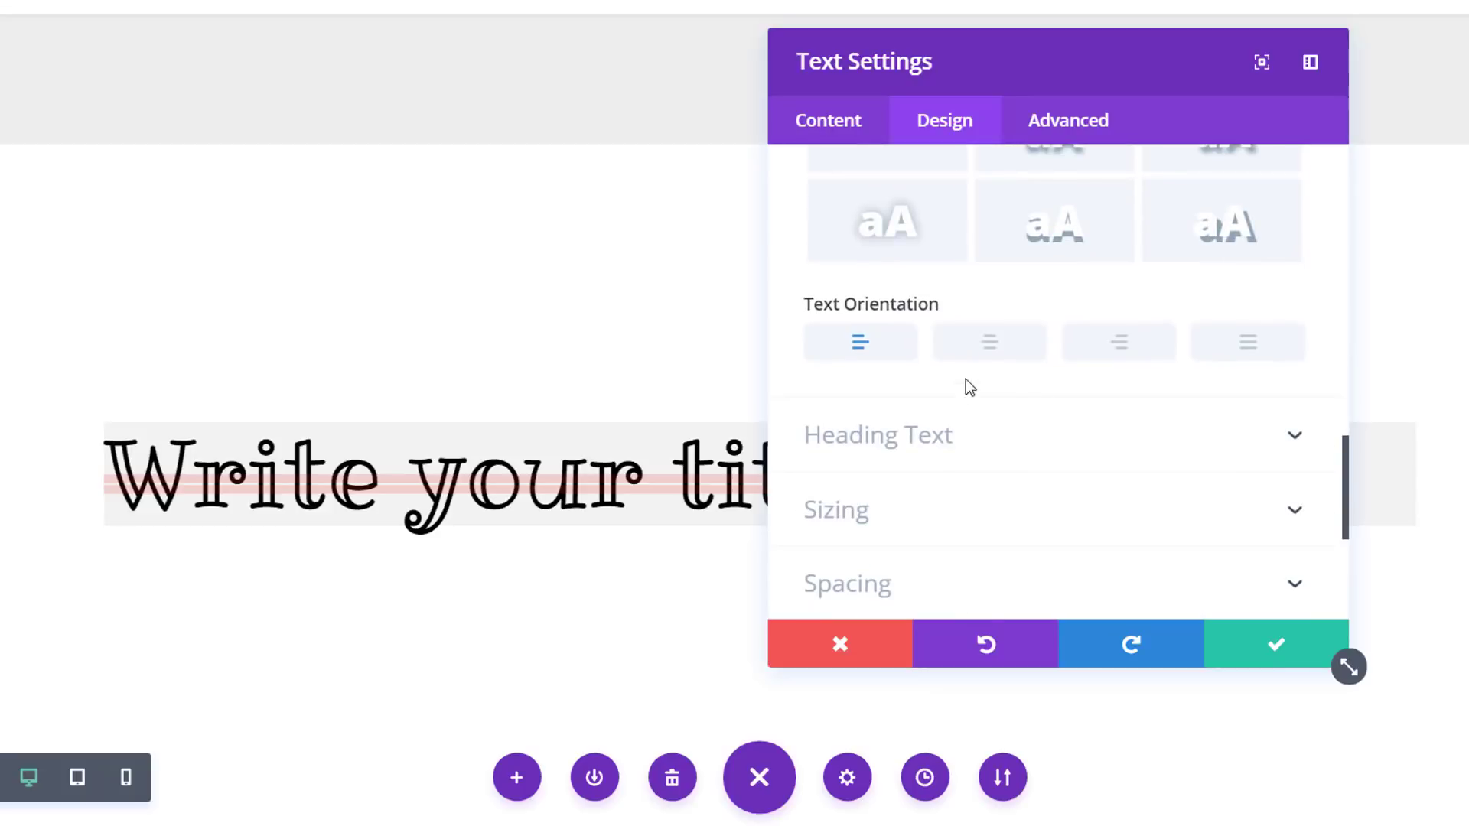
pyautogui.click(986, 341)
# - Give the Ribeye Marrow title 15px of custom padding at the top and bottom
pyautogui.scroll(-5, 1002, 513)
pyautogui.scroll(2, 994, 497)
pyautogui.click(965, 382)
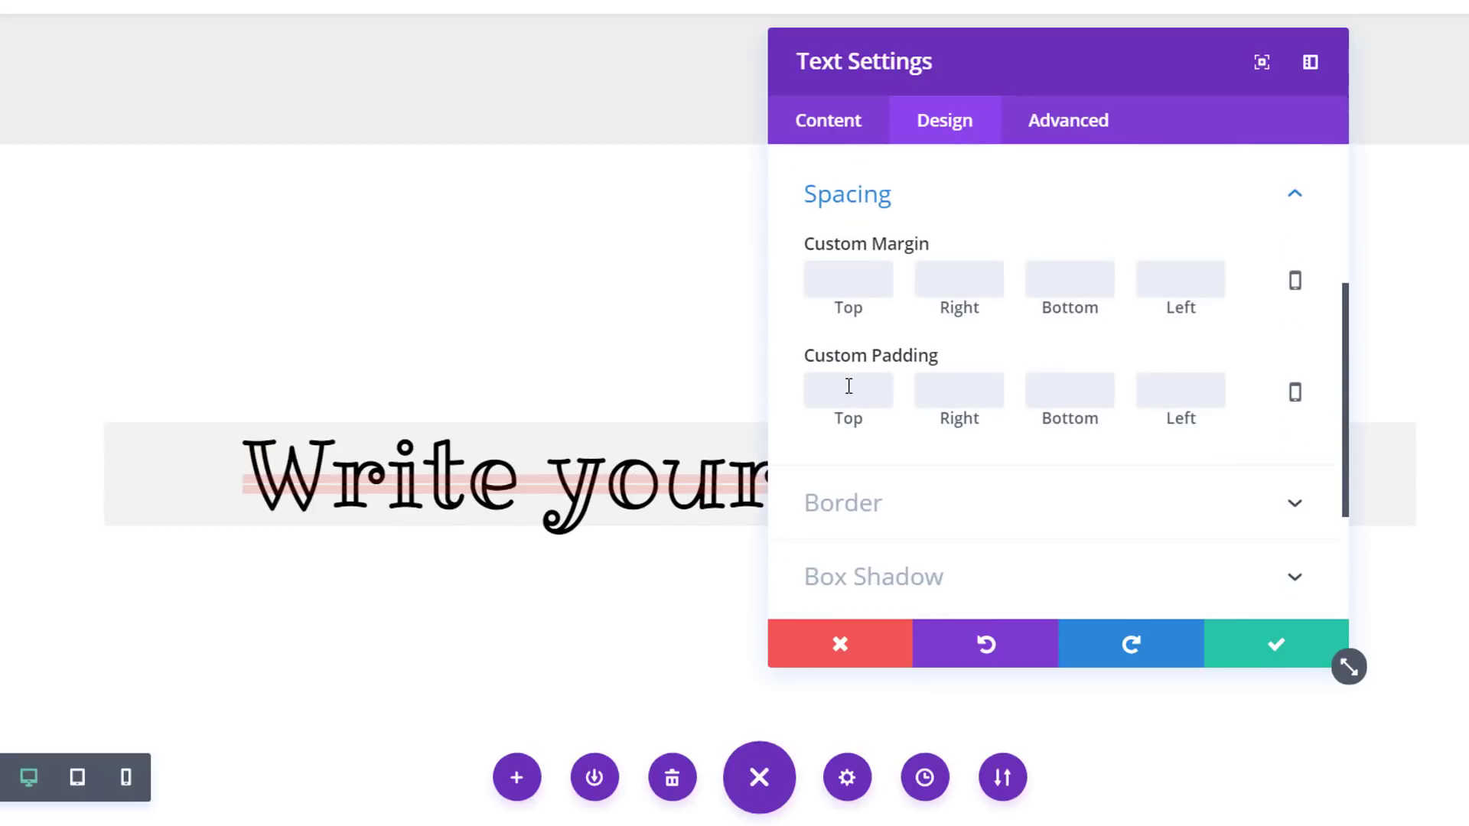
pyautogui.click(849, 387)
pyautogui.write('15')
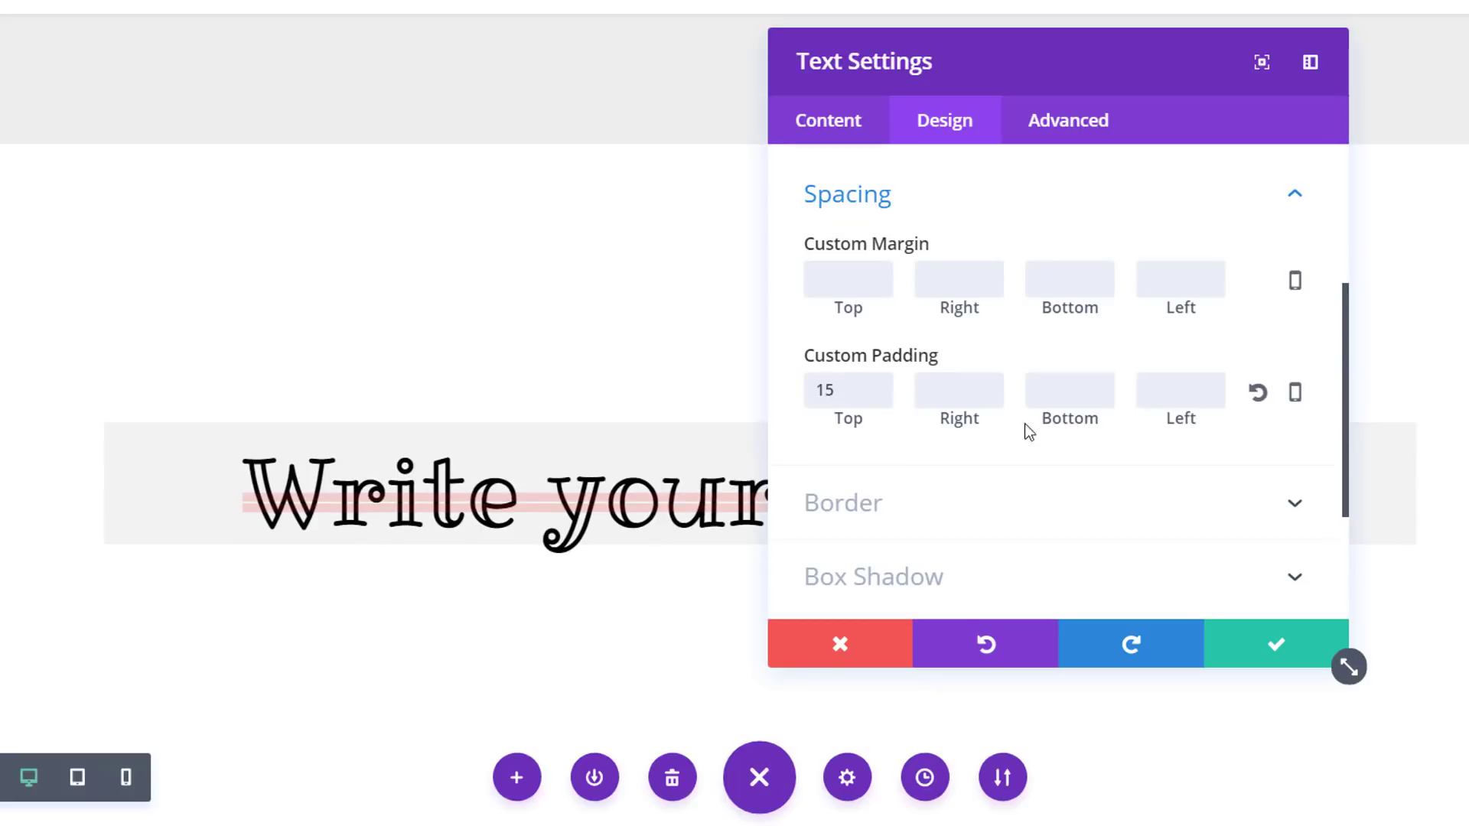
pyautogui.write('15')
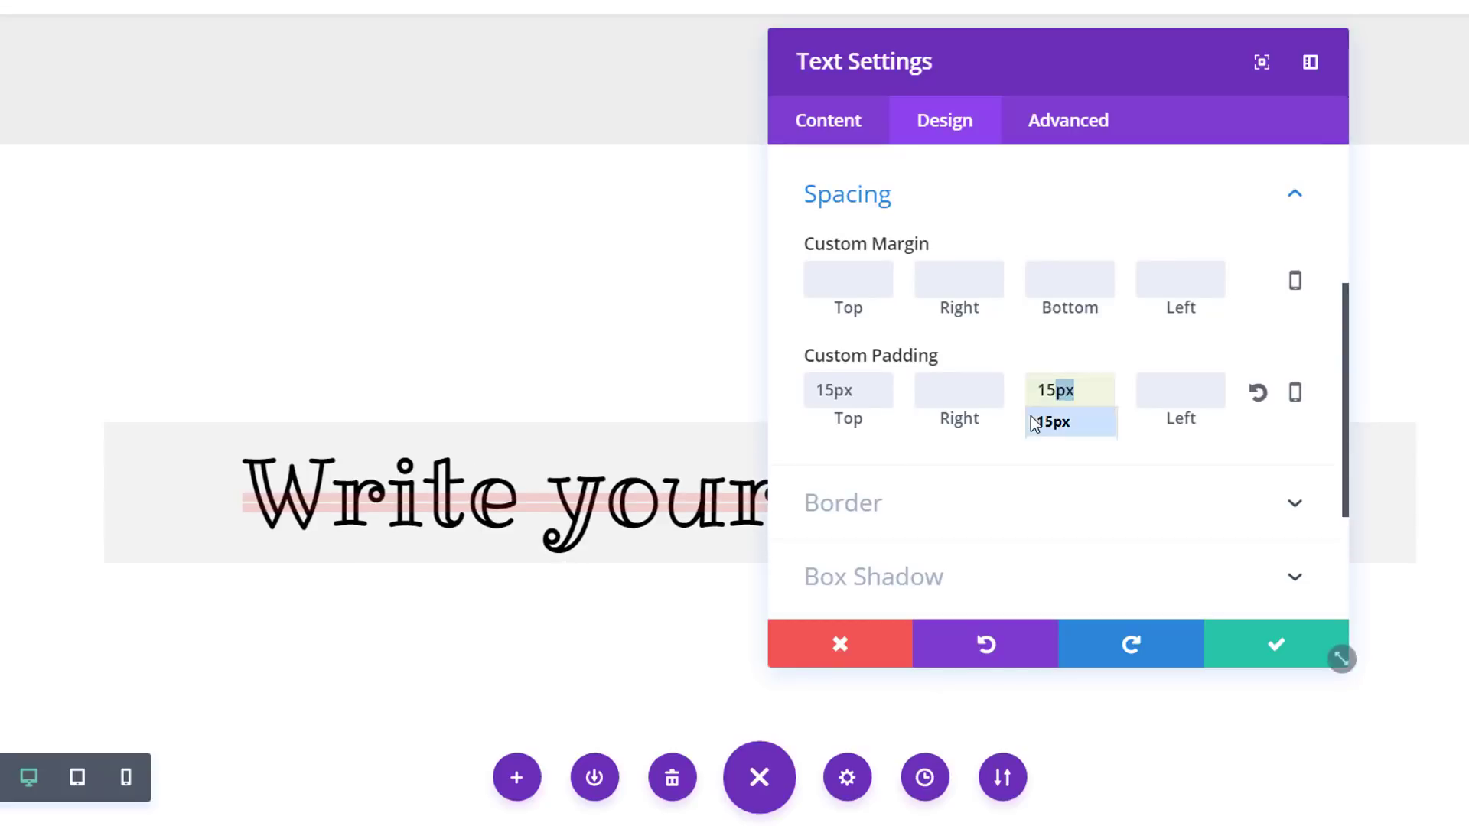
# - Round all four corners of the Ribeye Marrow title's background by 100px
pyautogui.click(872, 507)
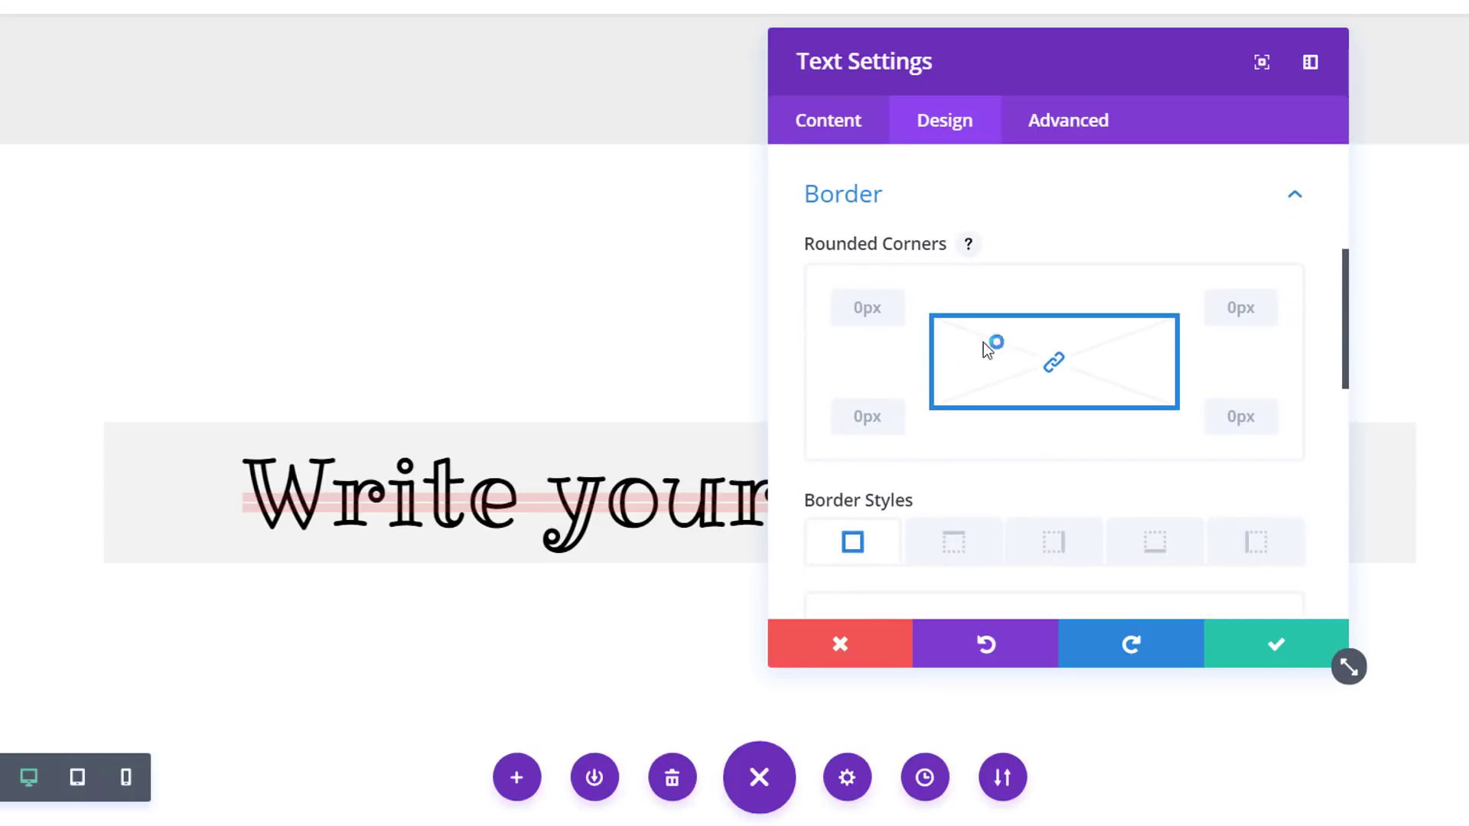
pyautogui.click(849, 302)
pyautogui.write('100')
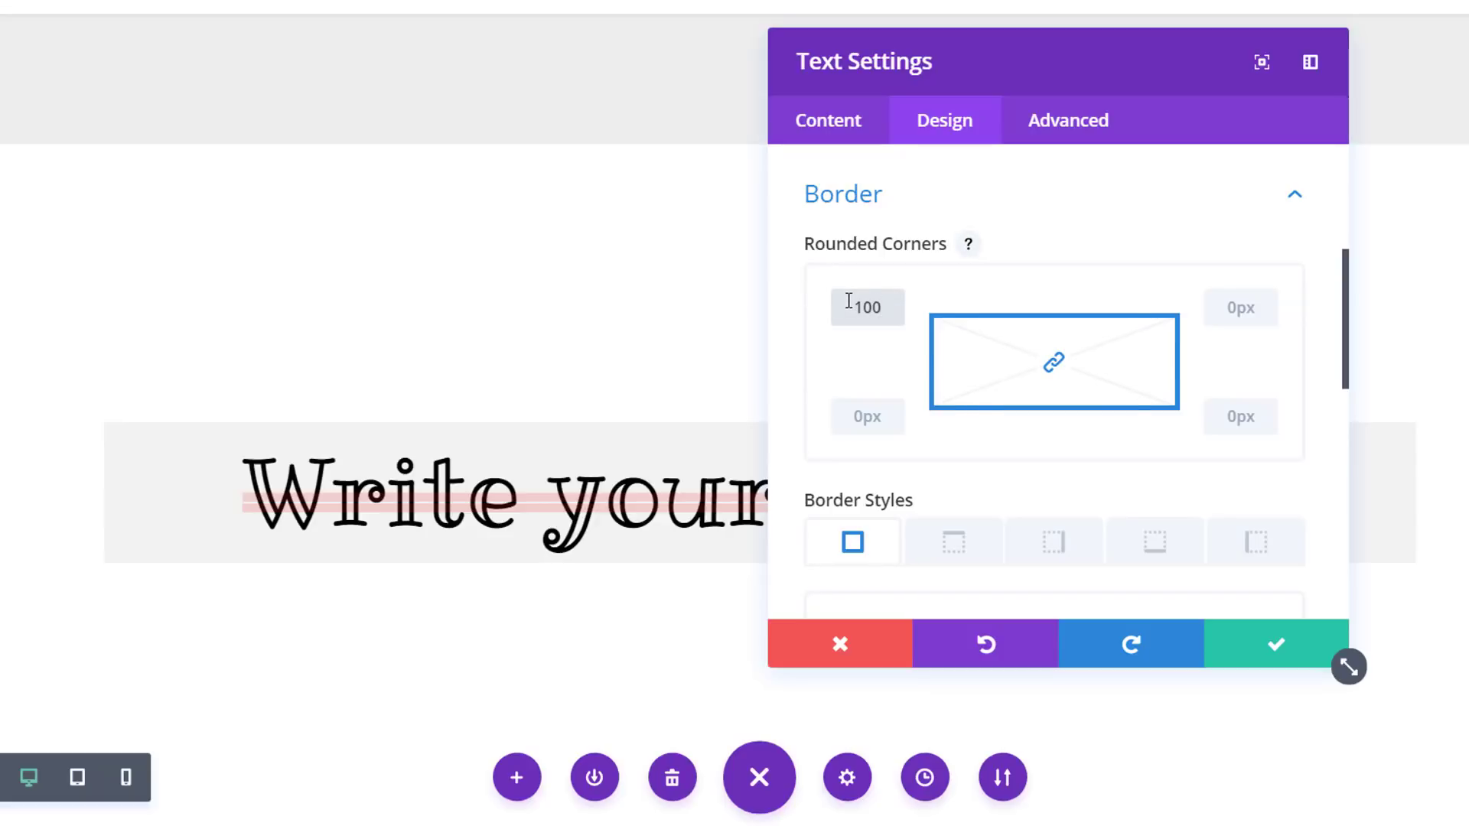
pyautogui.write('px')
# - Give the Ribeye Marrow title a 4px border on all sides in the color rgba(224,43,32,0.18)
pyautogui.scroll(-2, 1057, 244)
pyautogui.scroll(-4, 1056, 243)
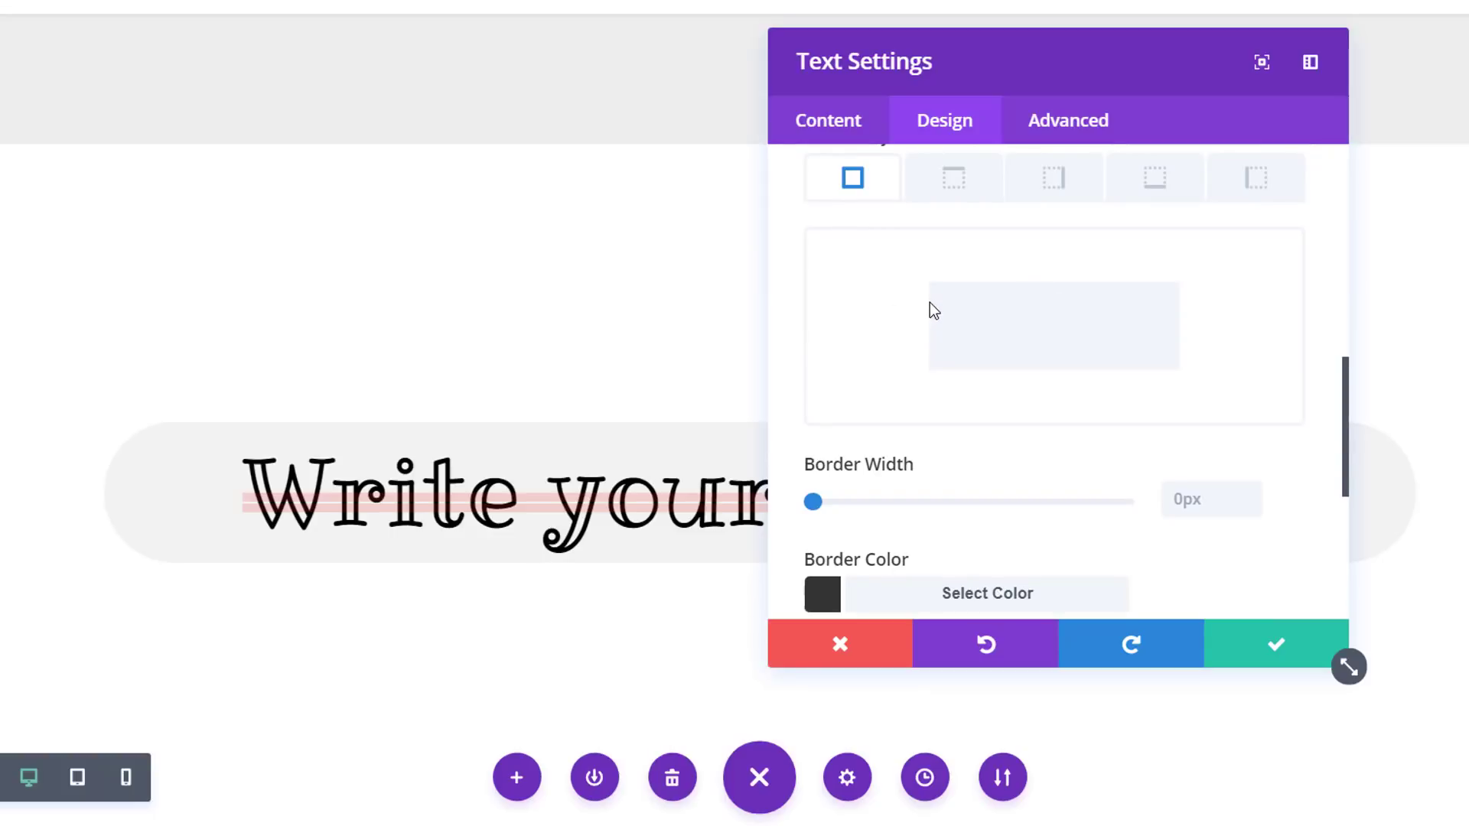
pyautogui.click(1178, 493)
pyautogui.write('4px')
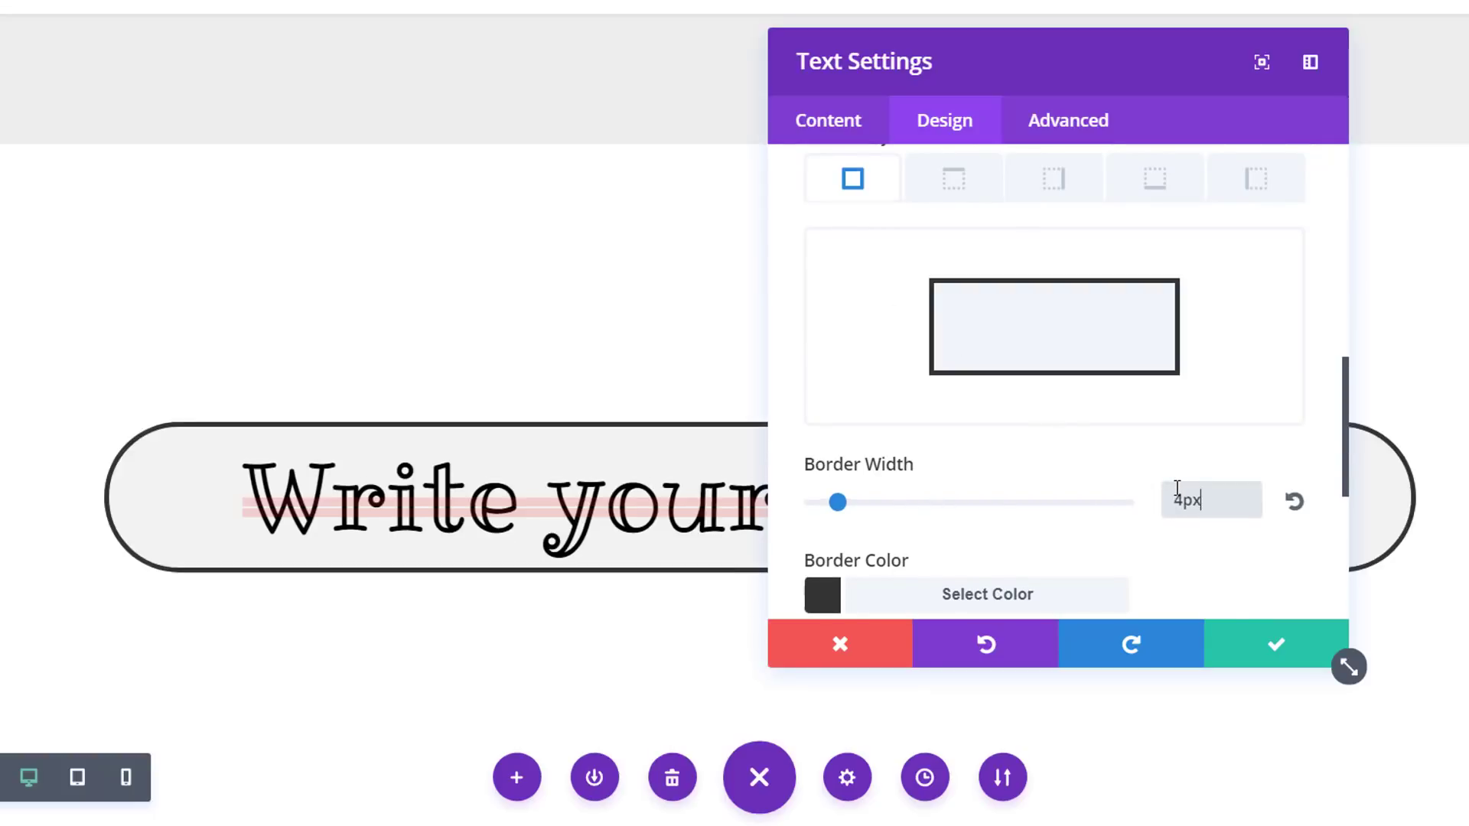
pyautogui.press('Tab')
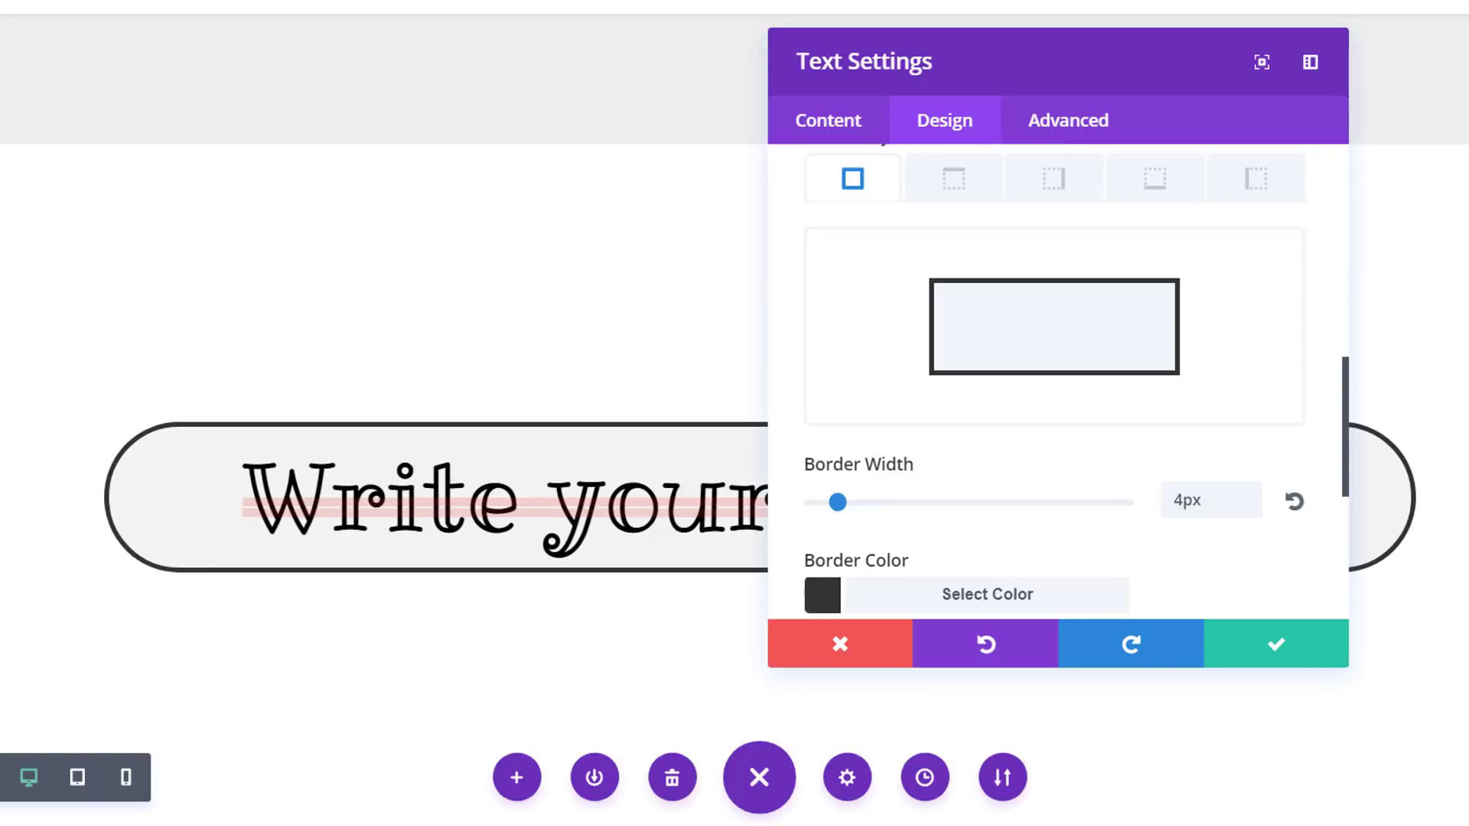
pyautogui.click(998, 600)
pyautogui.click(869, 399)
pyautogui.hotkey('ctrl', 'a')
pyautogui.hotkey('ctrl', 'v')
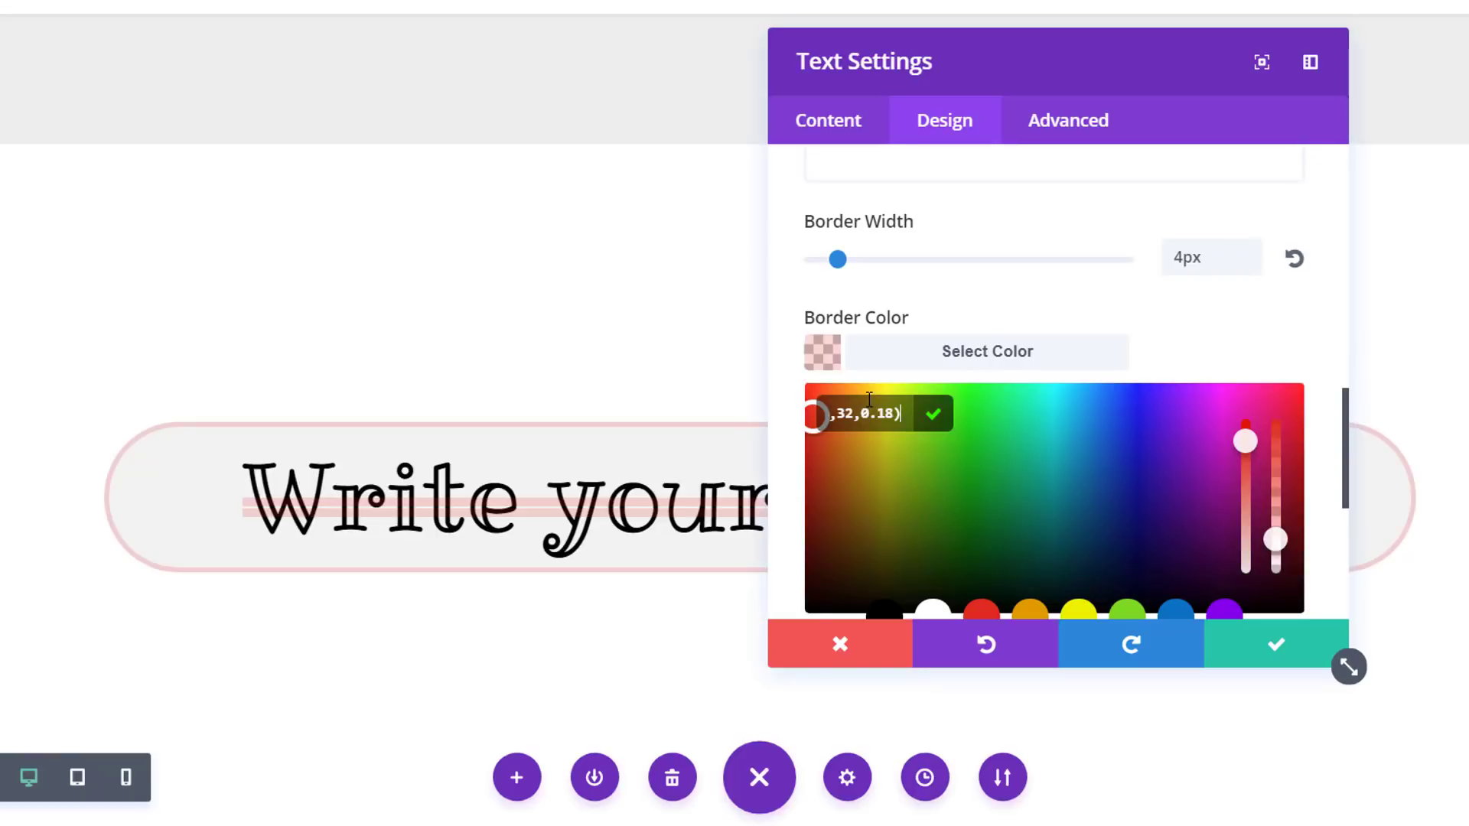
# - Change the title's border style to Double and save its text settings
pyautogui.scroll(-5, 1114, 459)
pyautogui.click(997, 287)
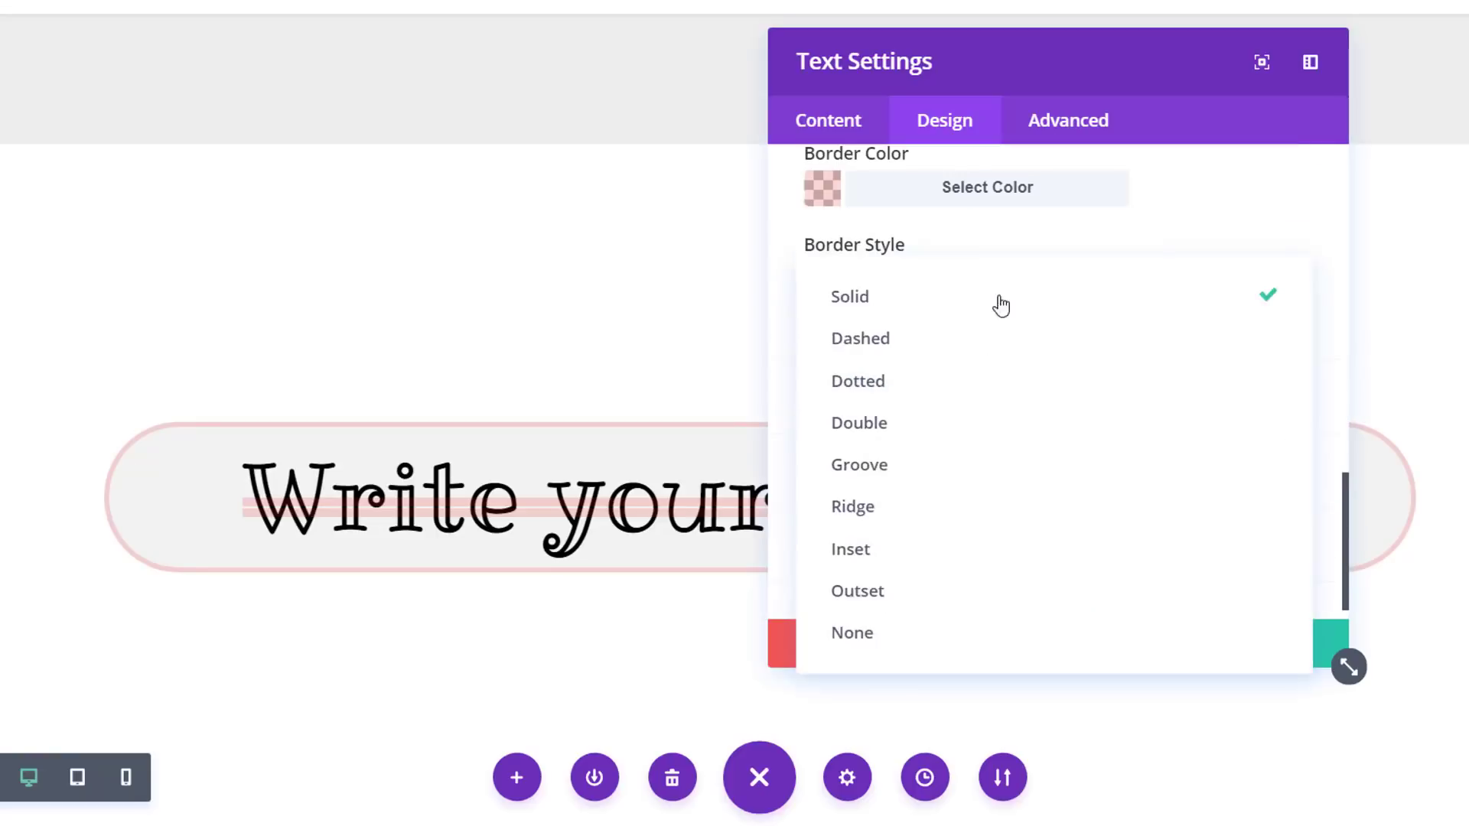
pyautogui.click(992, 422)
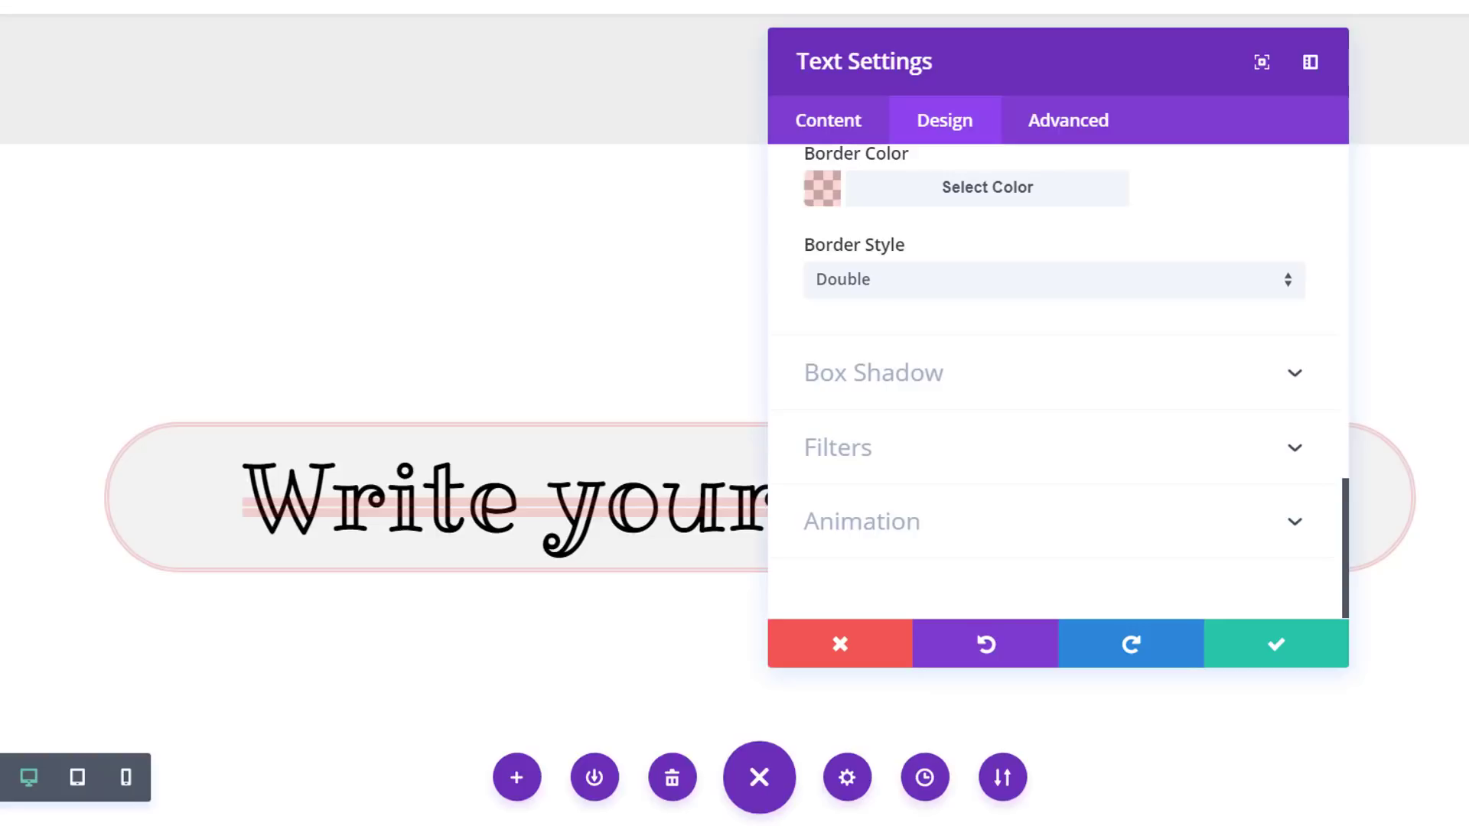
pyautogui.click(1302, 644)
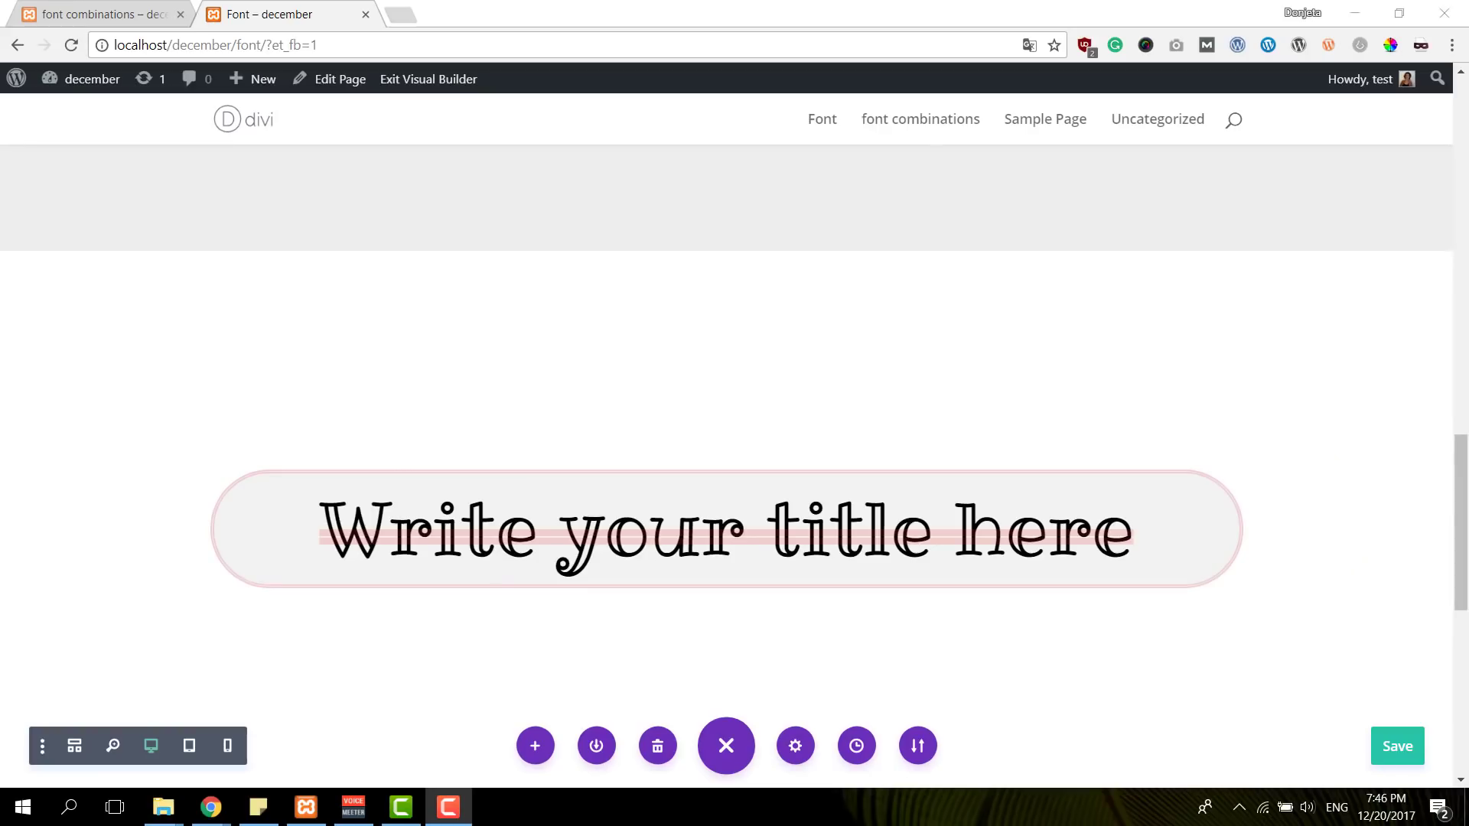
# - Open the text settings of the plain title below the Ribeye Marrow title and add a background gradient to it
pyautogui.scroll(-4, 1360, 357)
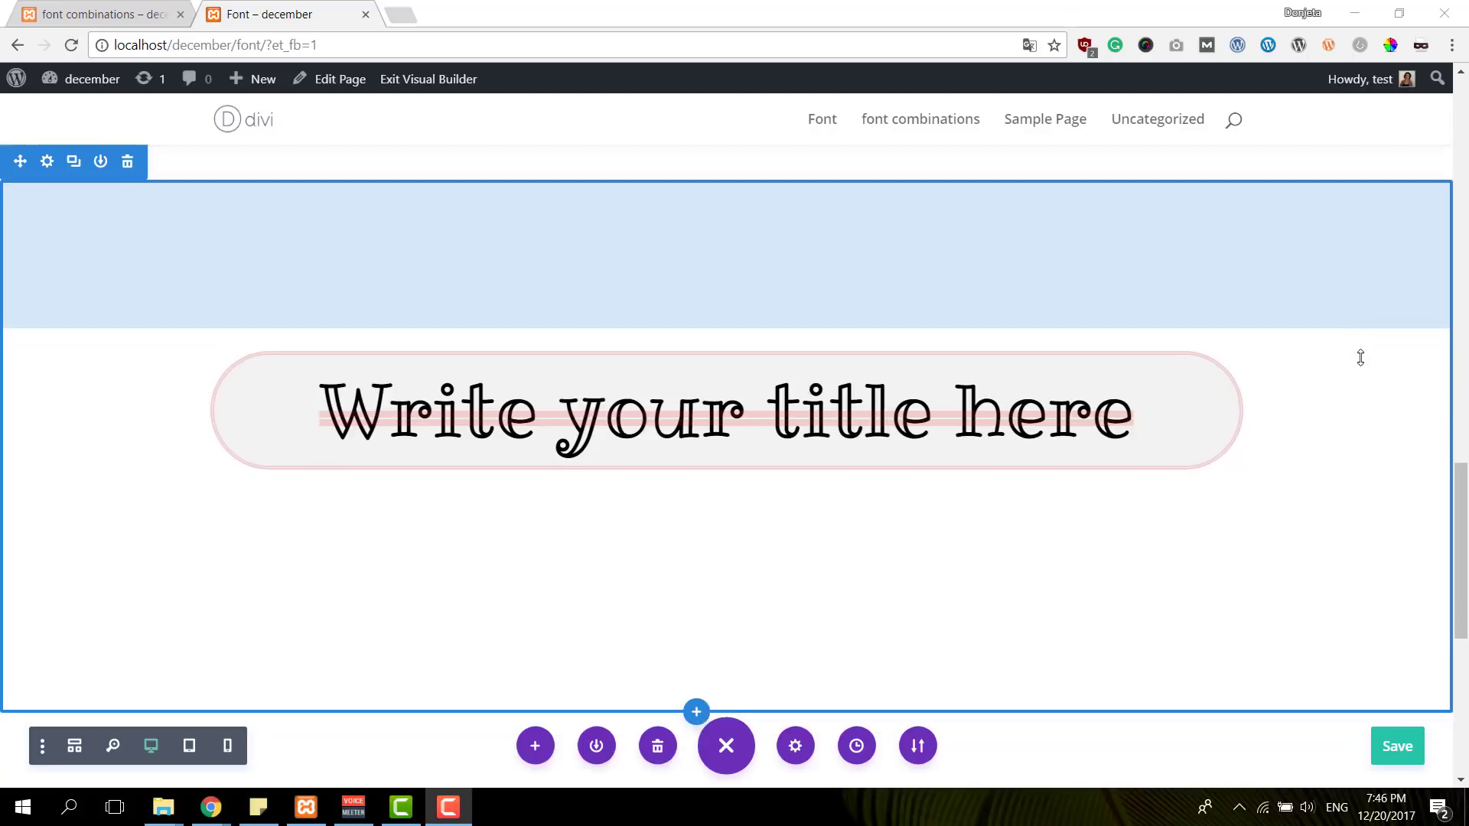
pyautogui.scroll(-4, 1360, 357)
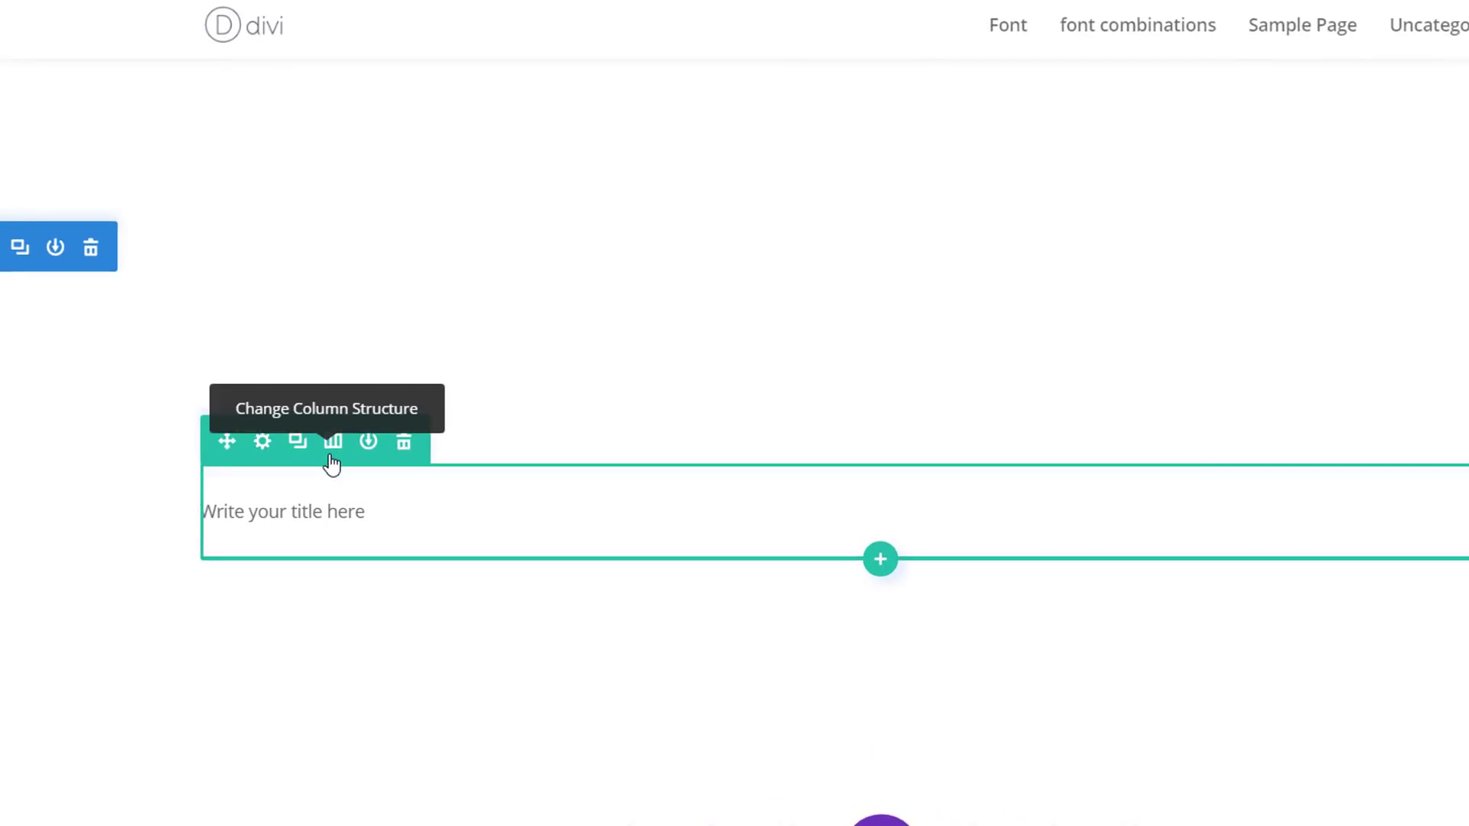
pyautogui.click(319, 453)
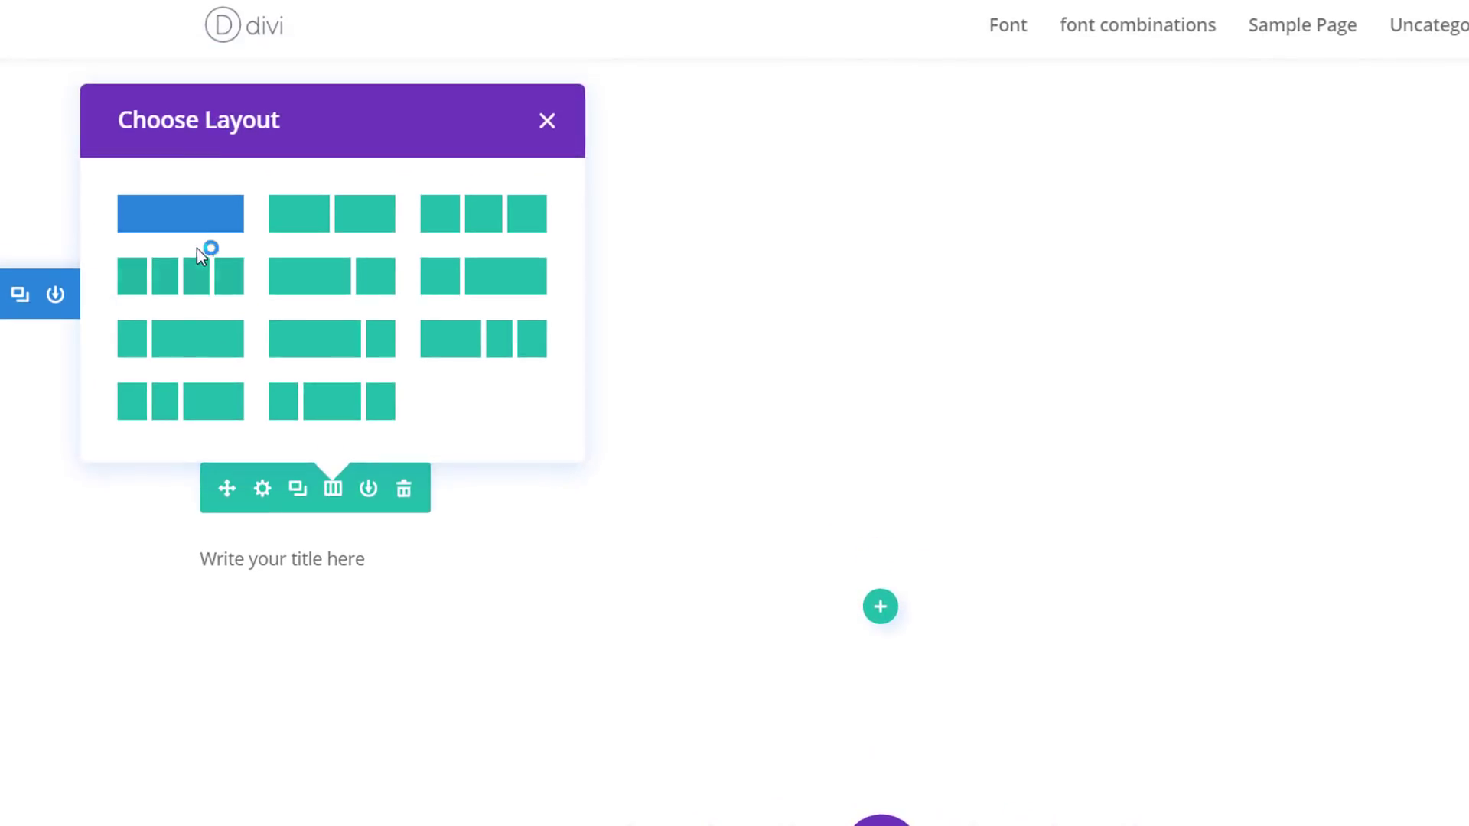
pyautogui.click(564, 133)
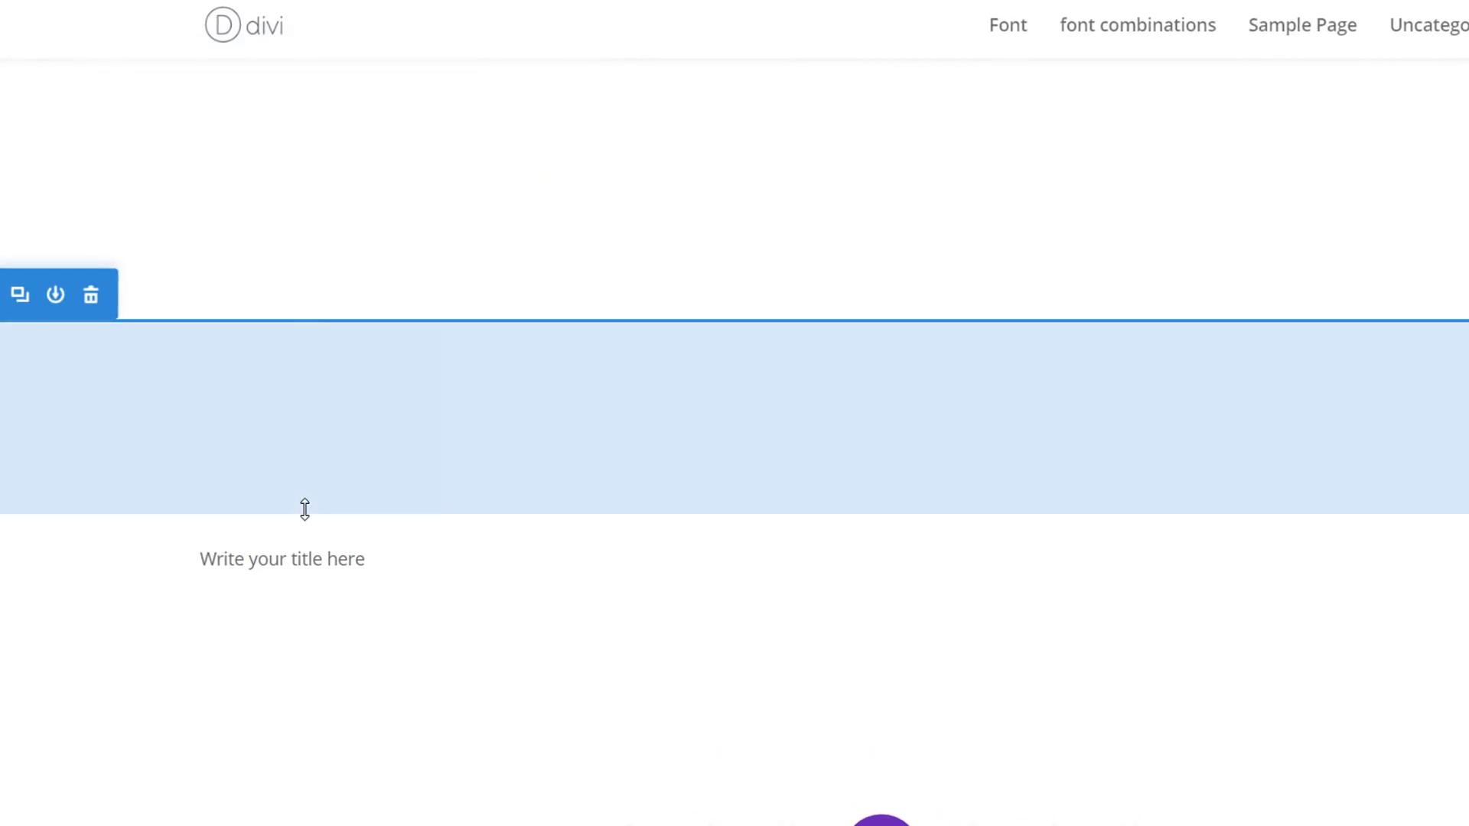
pyautogui.click(844, 558)
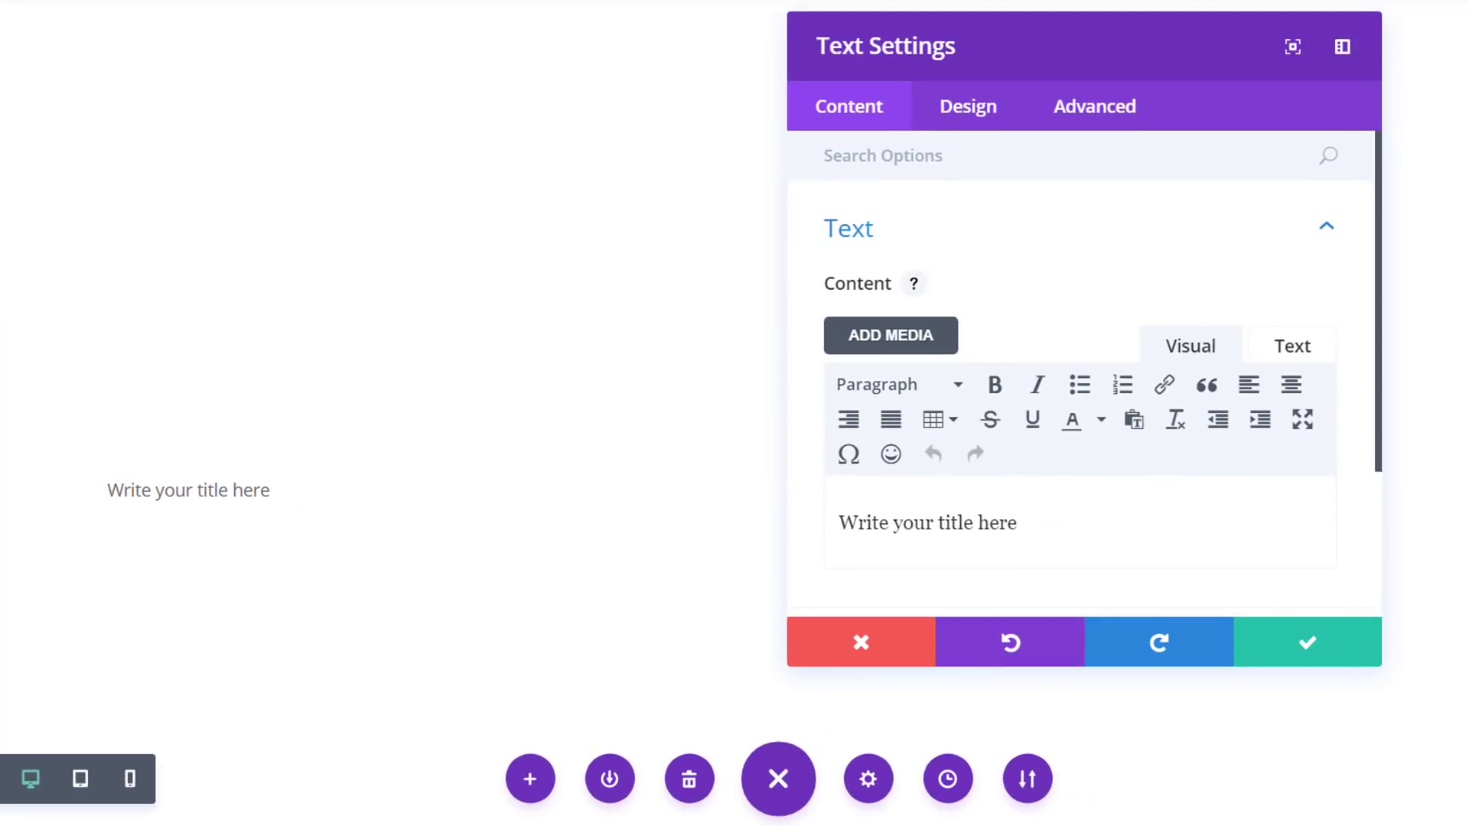
pyautogui.scroll(-3, 978, 344)
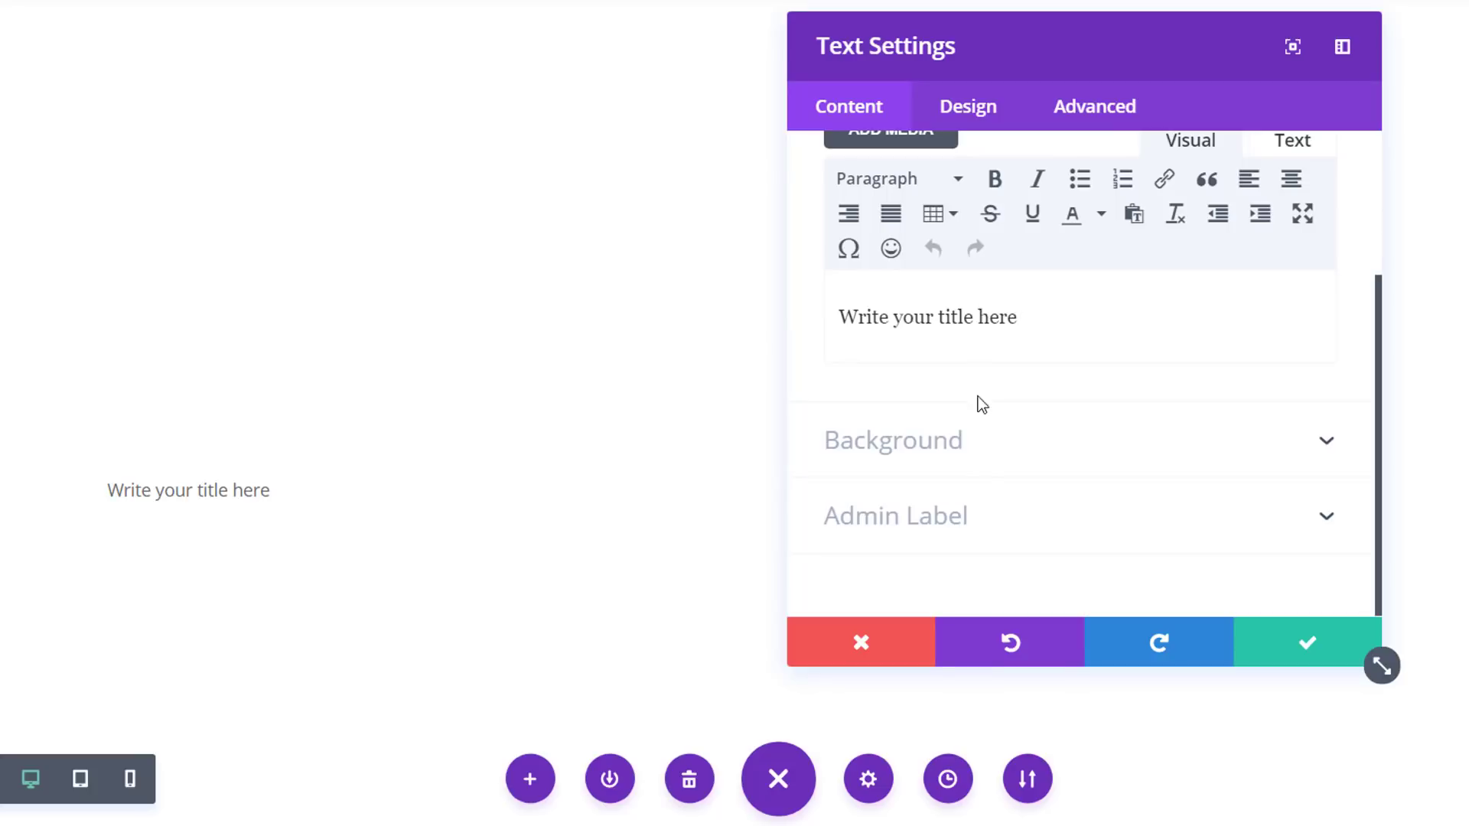
pyautogui.click(971, 458)
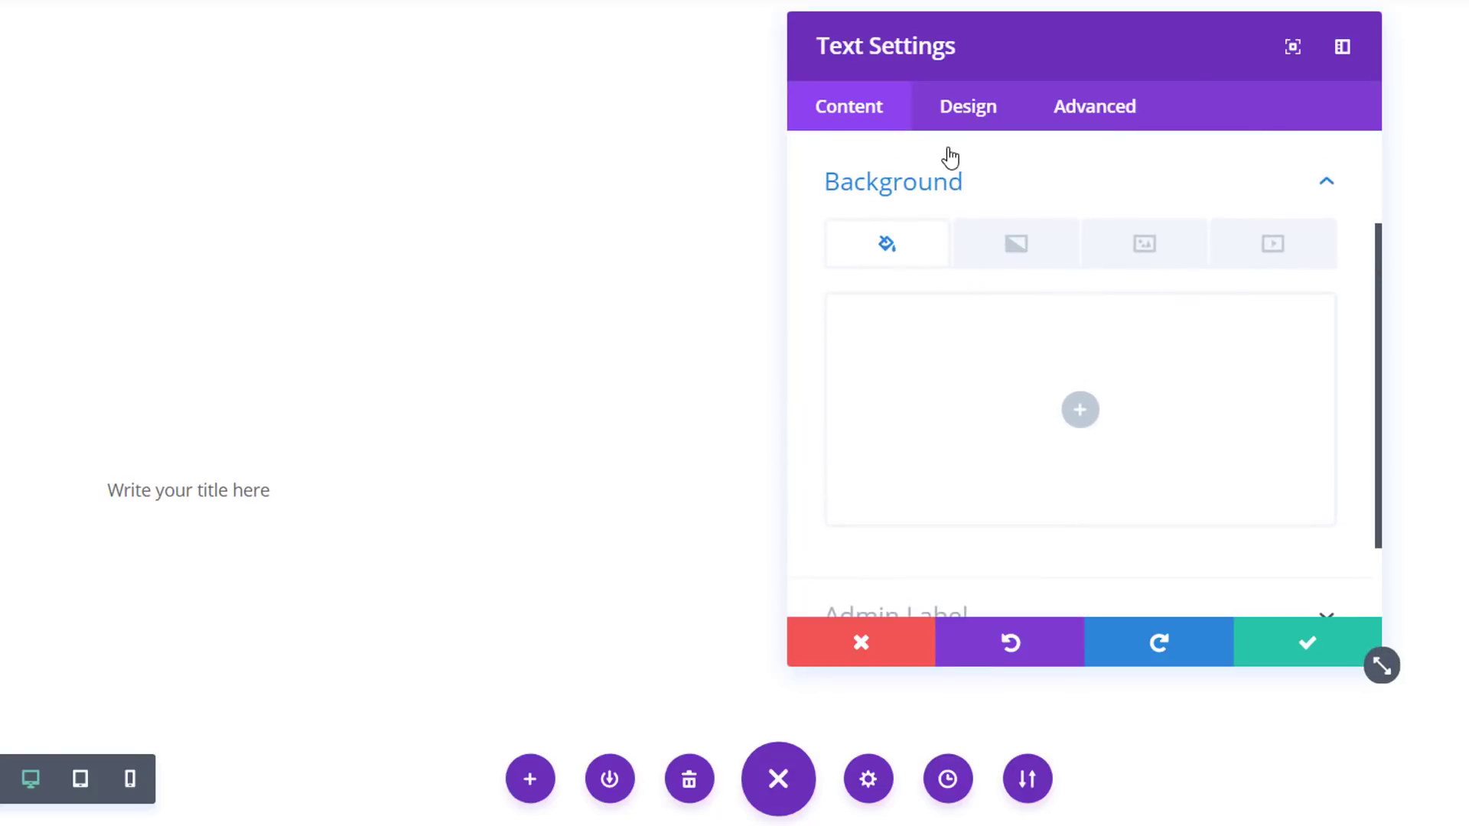
pyautogui.click(1039, 252)
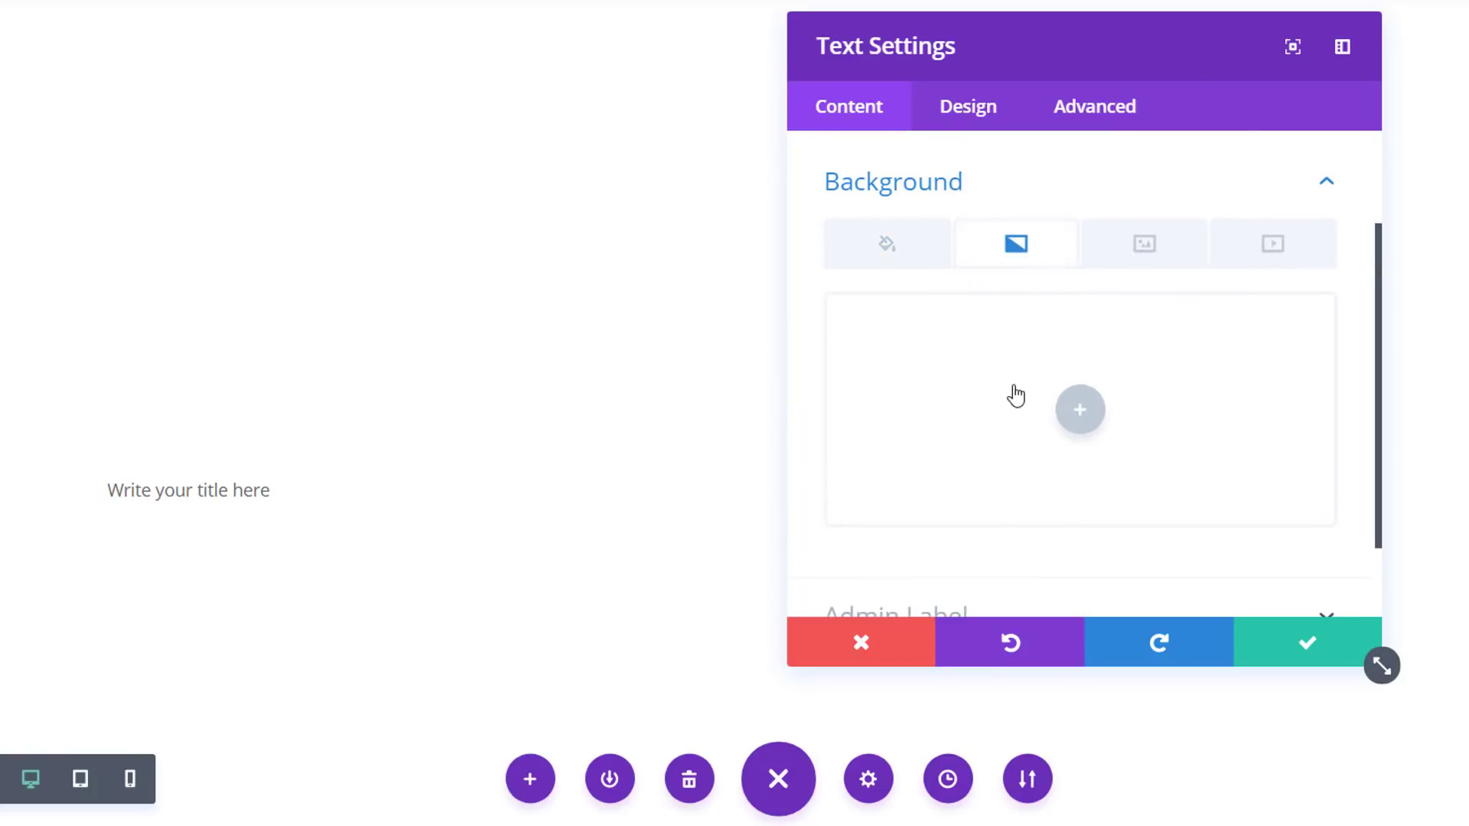
pyautogui.click(1016, 395)
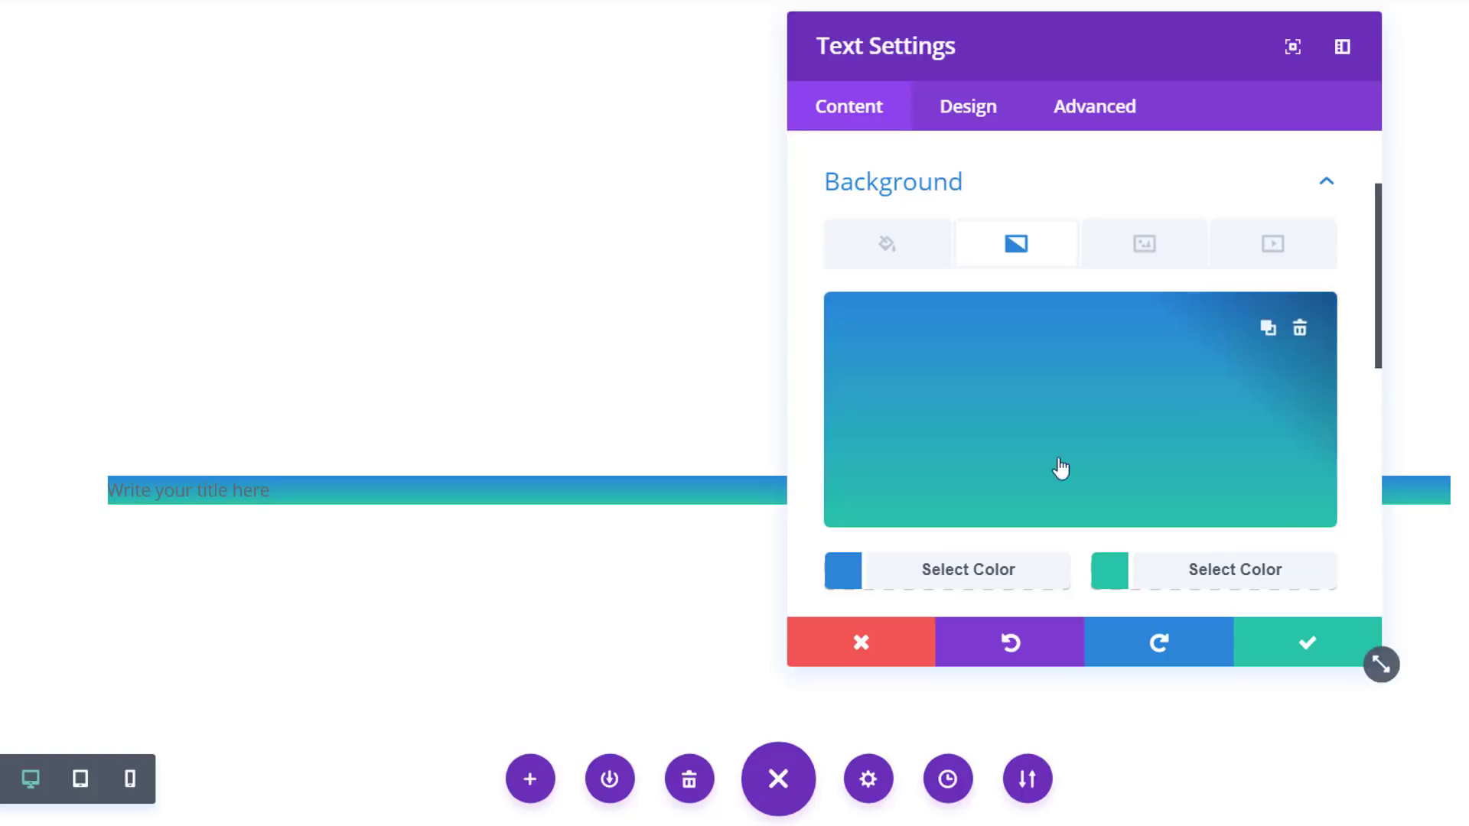
# - Replace the background gradient's first color with a pasted translucent gray-blue rgba value and its second with a fully transparent light gray
pyautogui.scroll(-2, 980, 467)
pyautogui.click(974, 447)
pyautogui.tripleClick(881, 199)
pyautogui.hotkey('ctrl', 'v')
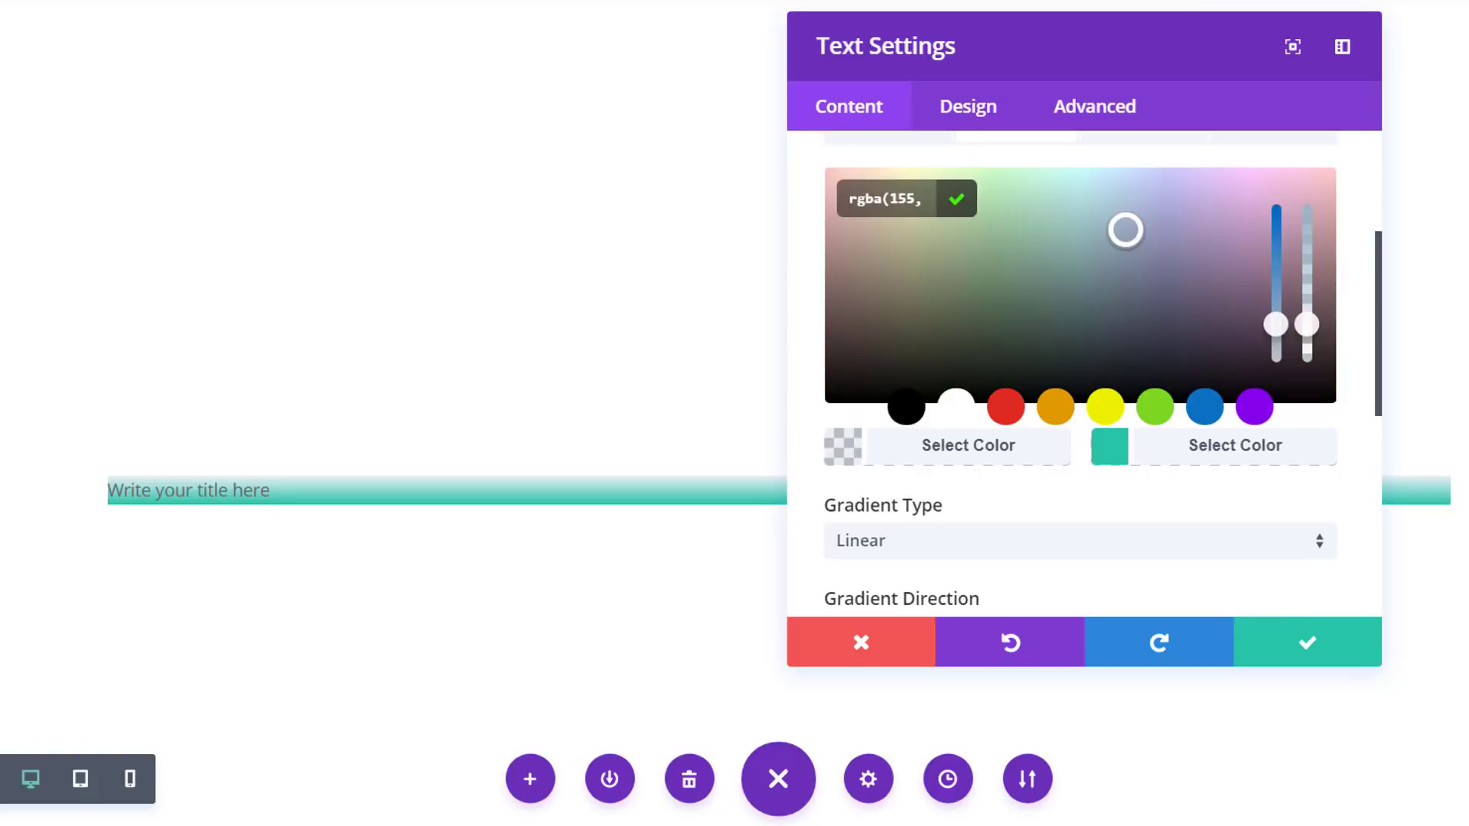
pyautogui.click(1206, 458)
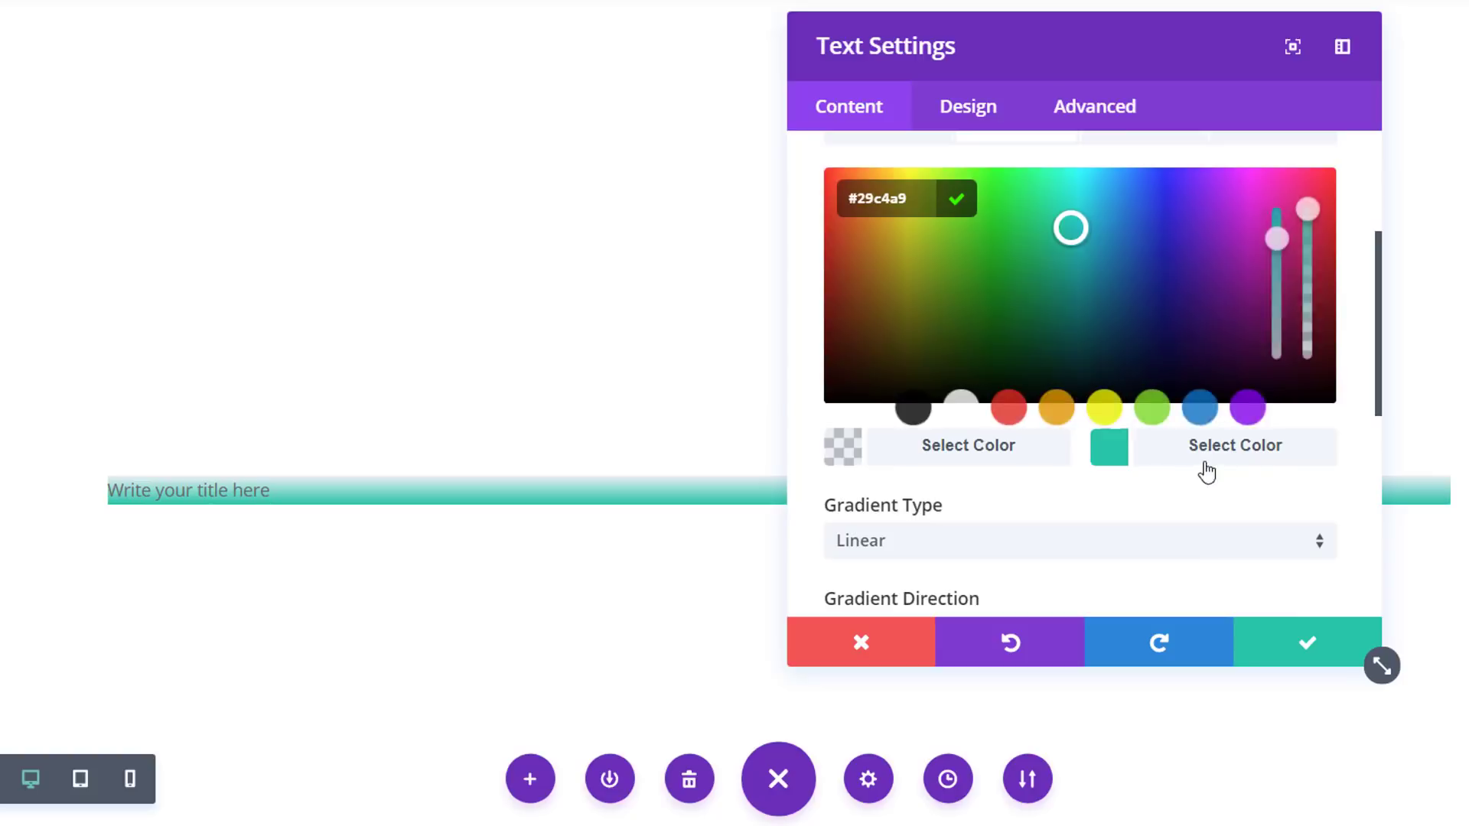
pyautogui.tripleClick(861, 201)
pyautogui.hotkey('ctrl', 'v')
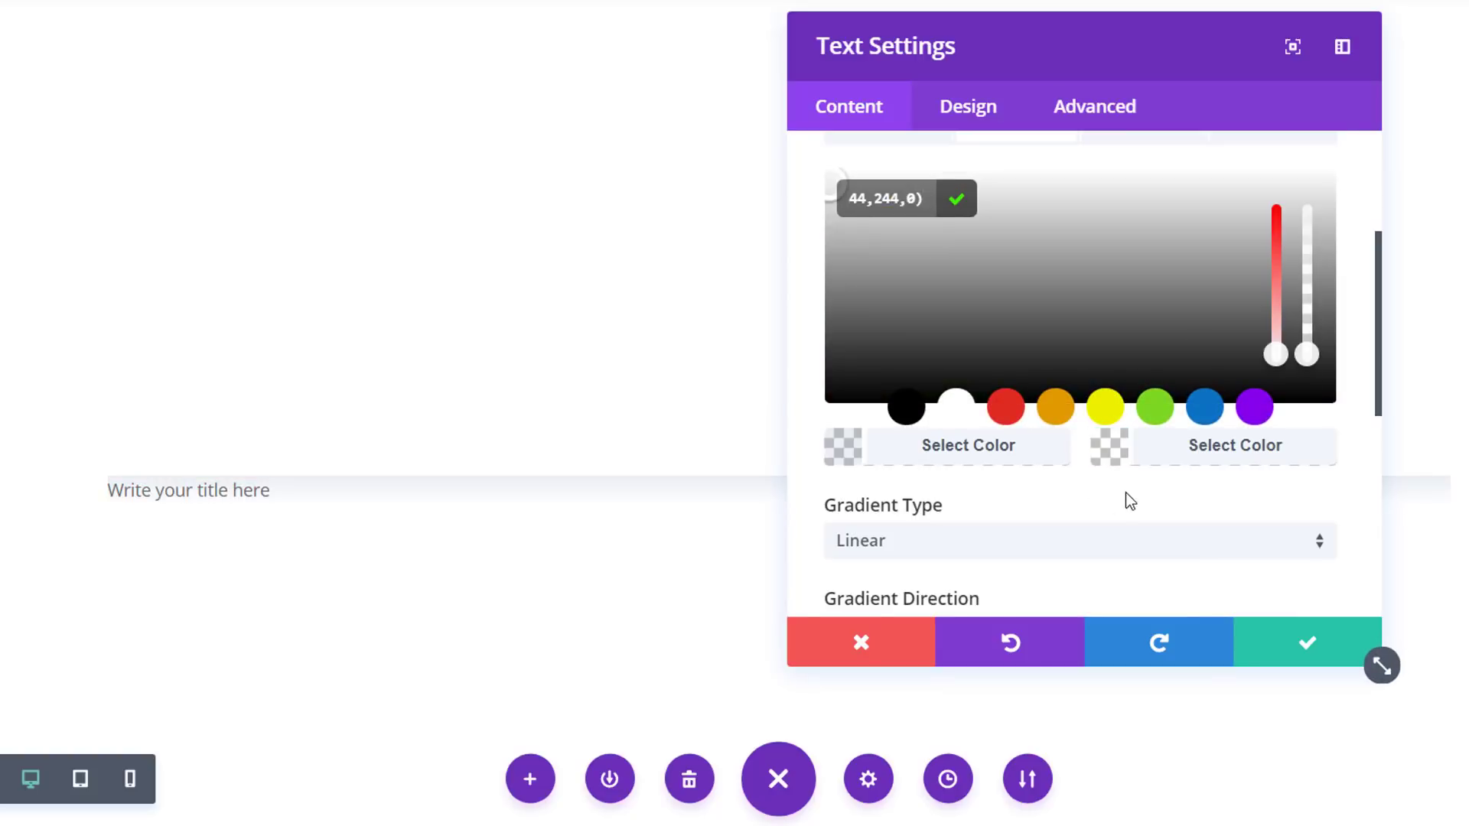
# - Keep the background gradient linear and set its start position to 48%
pyautogui.scroll(-3, 1126, 493)
pyautogui.scroll(-3, 1039, 420)
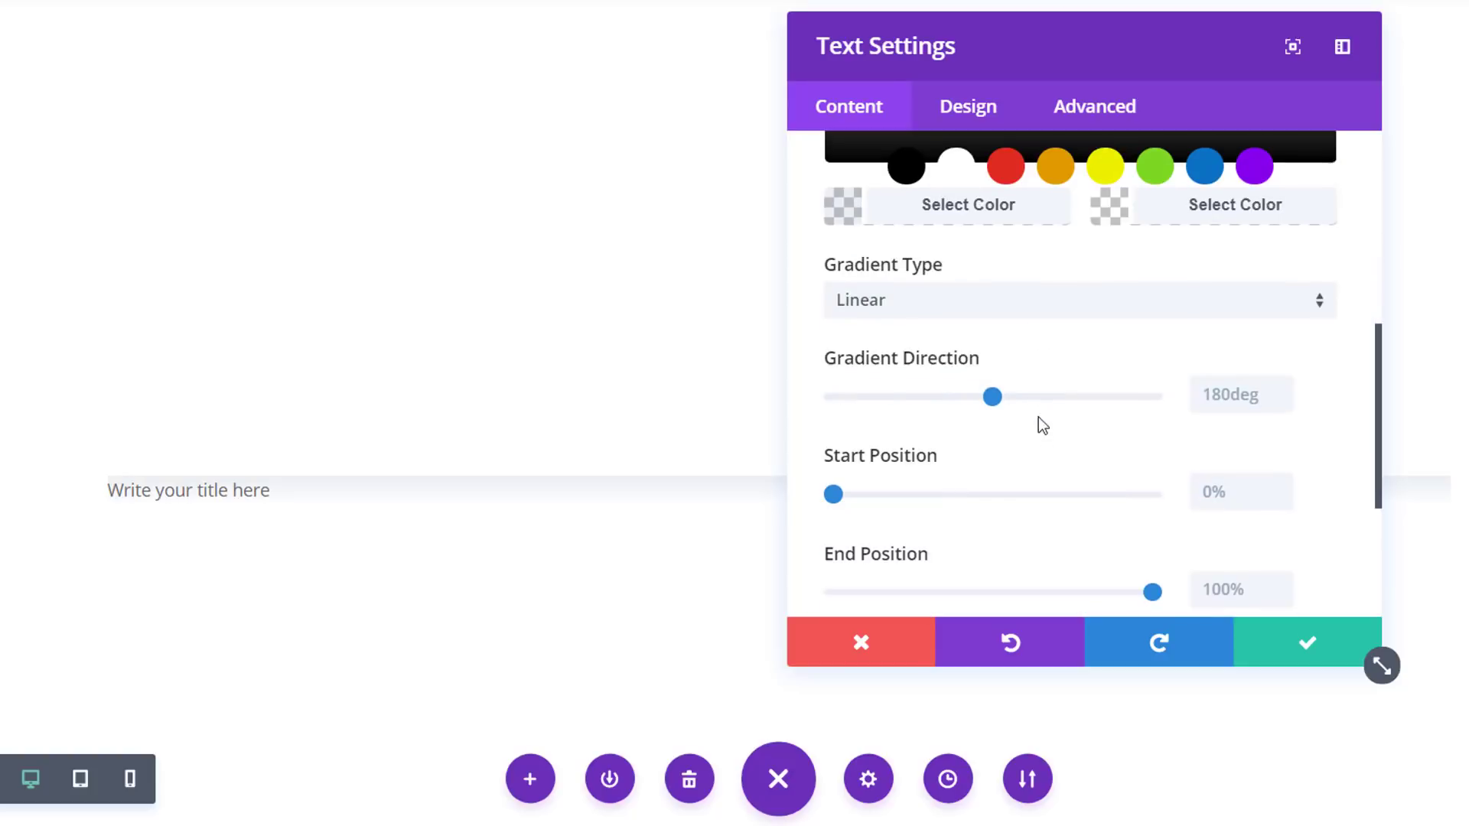
pyautogui.click(1056, 306)
pyautogui.click(1090, 265)
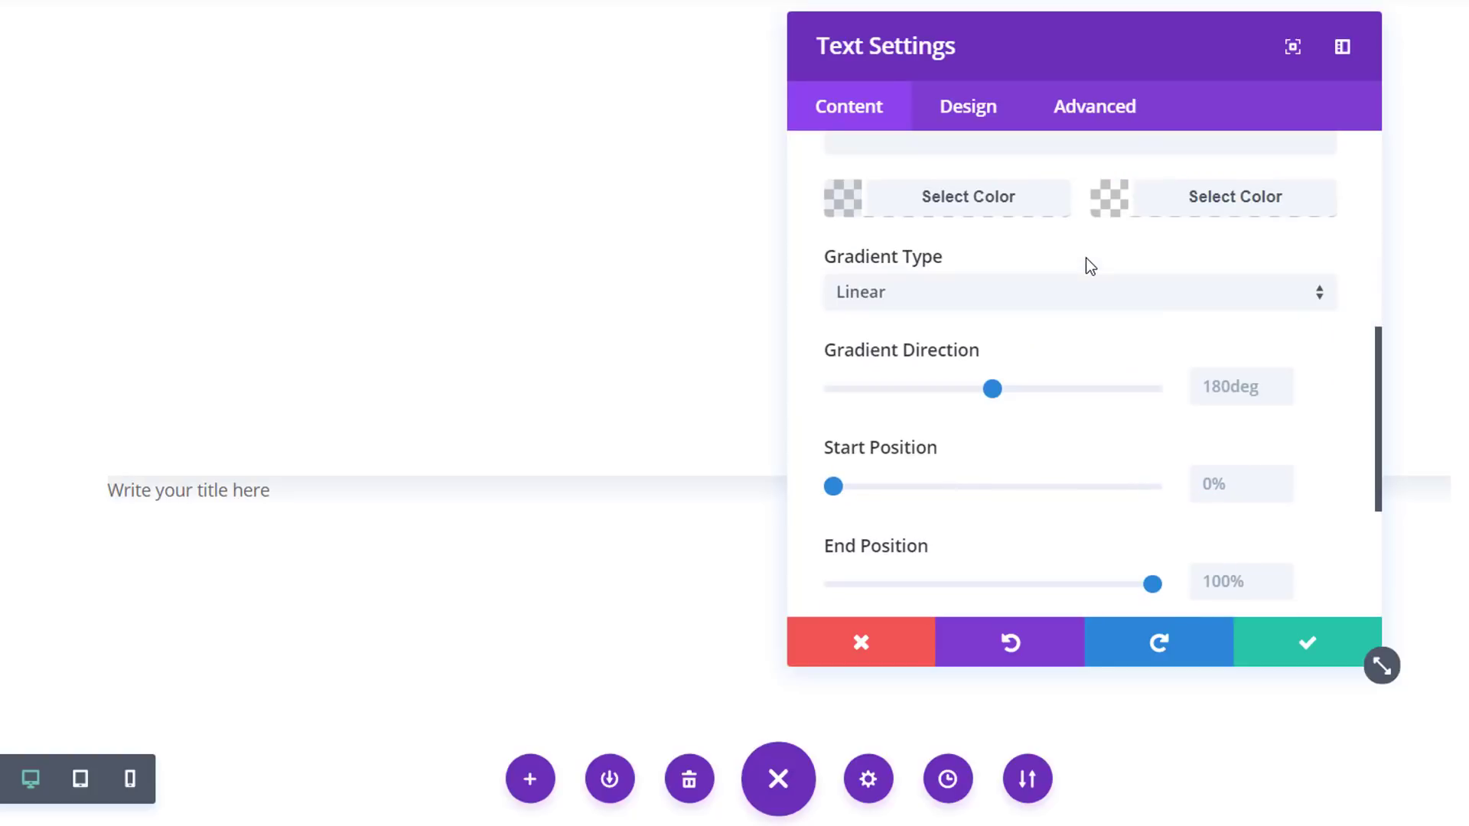
pyautogui.click(1292, 389)
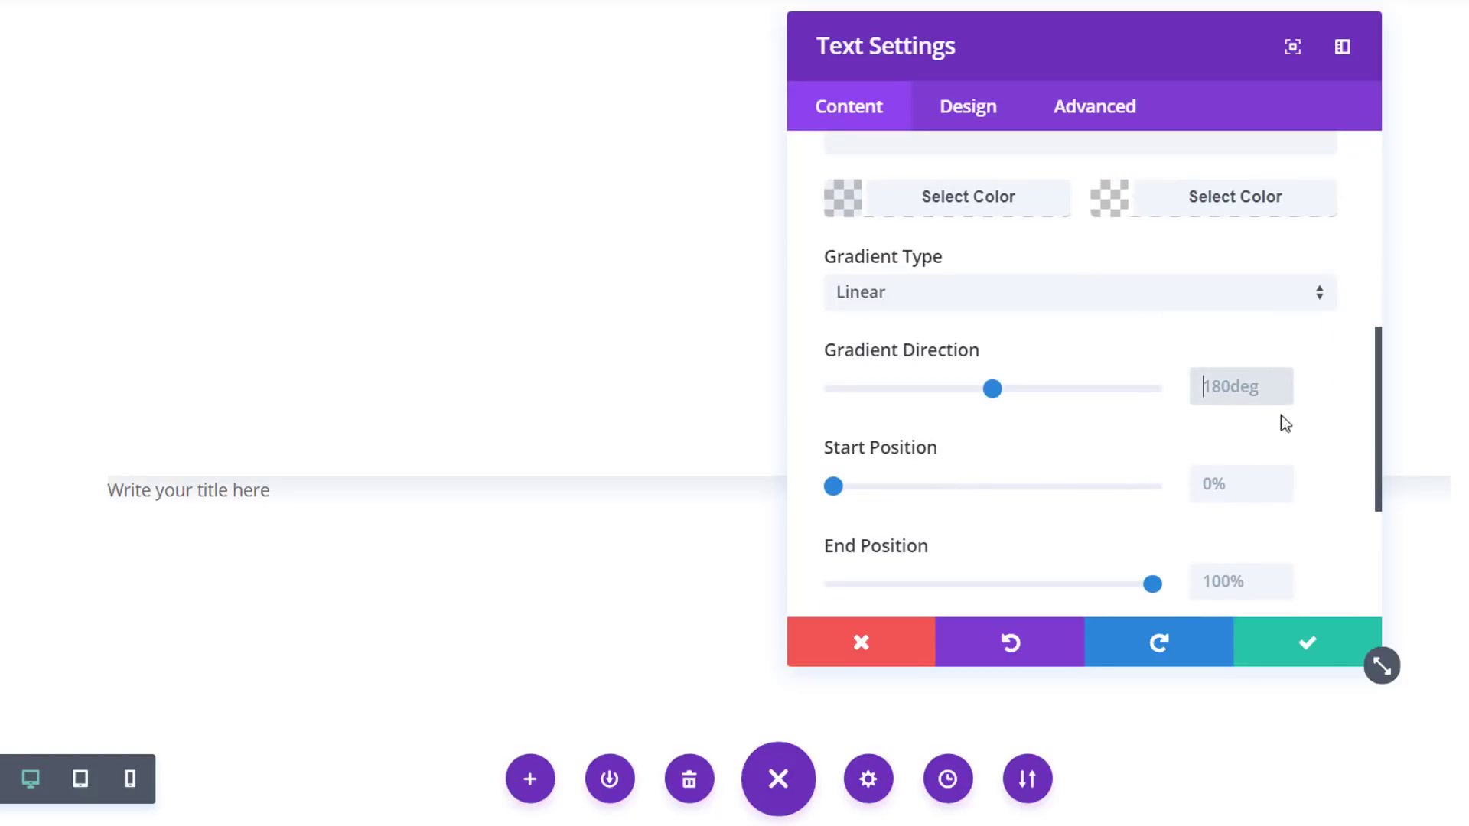
pyautogui.click(1239, 493)
pyautogui.press('BackSpace')
pyautogui.press('BackSpace')
pyautogui.write('48%')
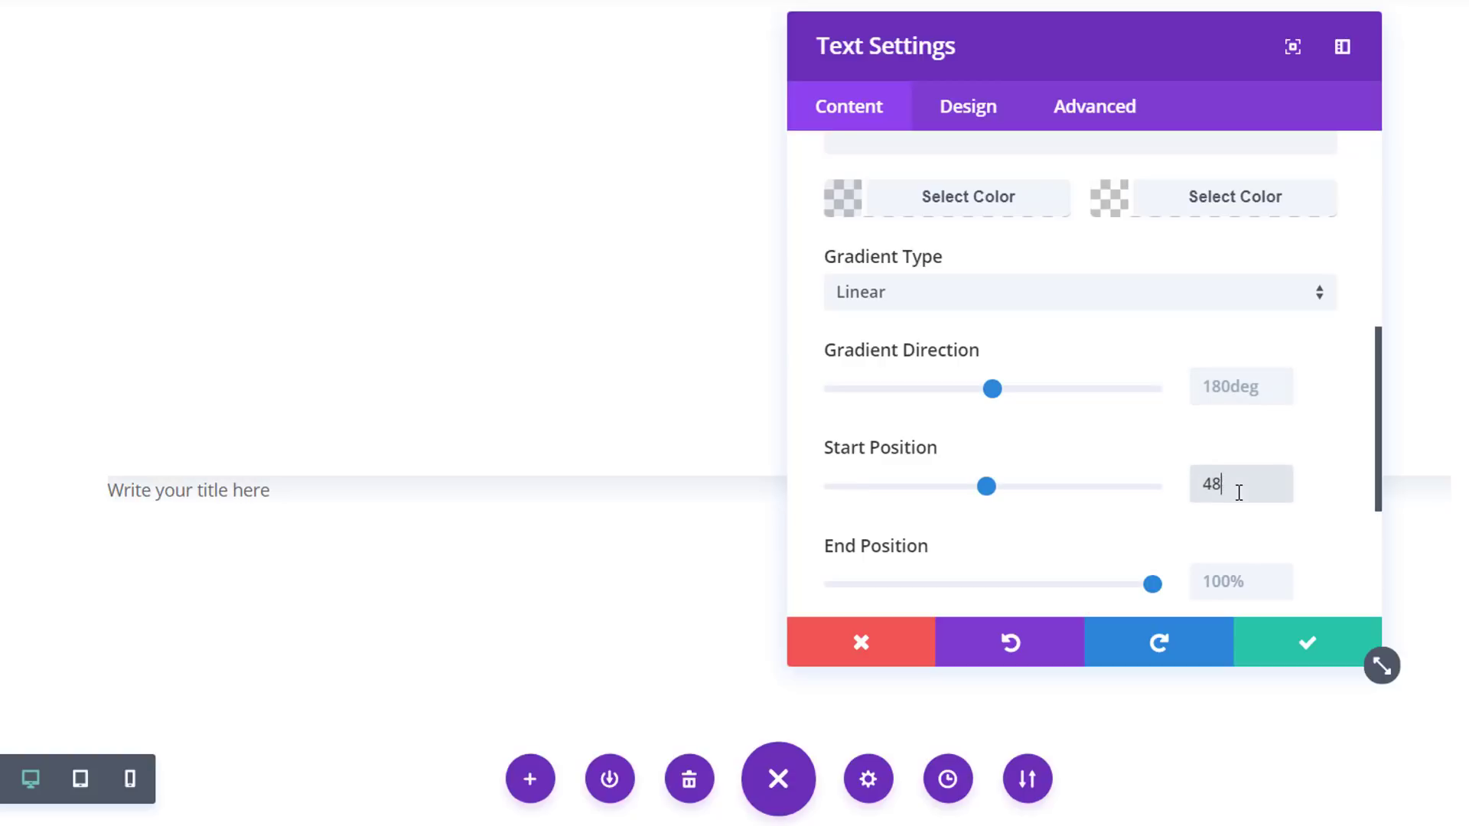
# - Set the background gradient's end position to 0%
pyautogui.scroll(-2, 1262, 544)
pyautogui.click(1249, 468)
pyautogui.press('BackSpace')
pyautogui.press('BackSpace')
pyautogui.press('BackSpace')
pyautogui.press('BackSpace')
pyautogui.write('0%')
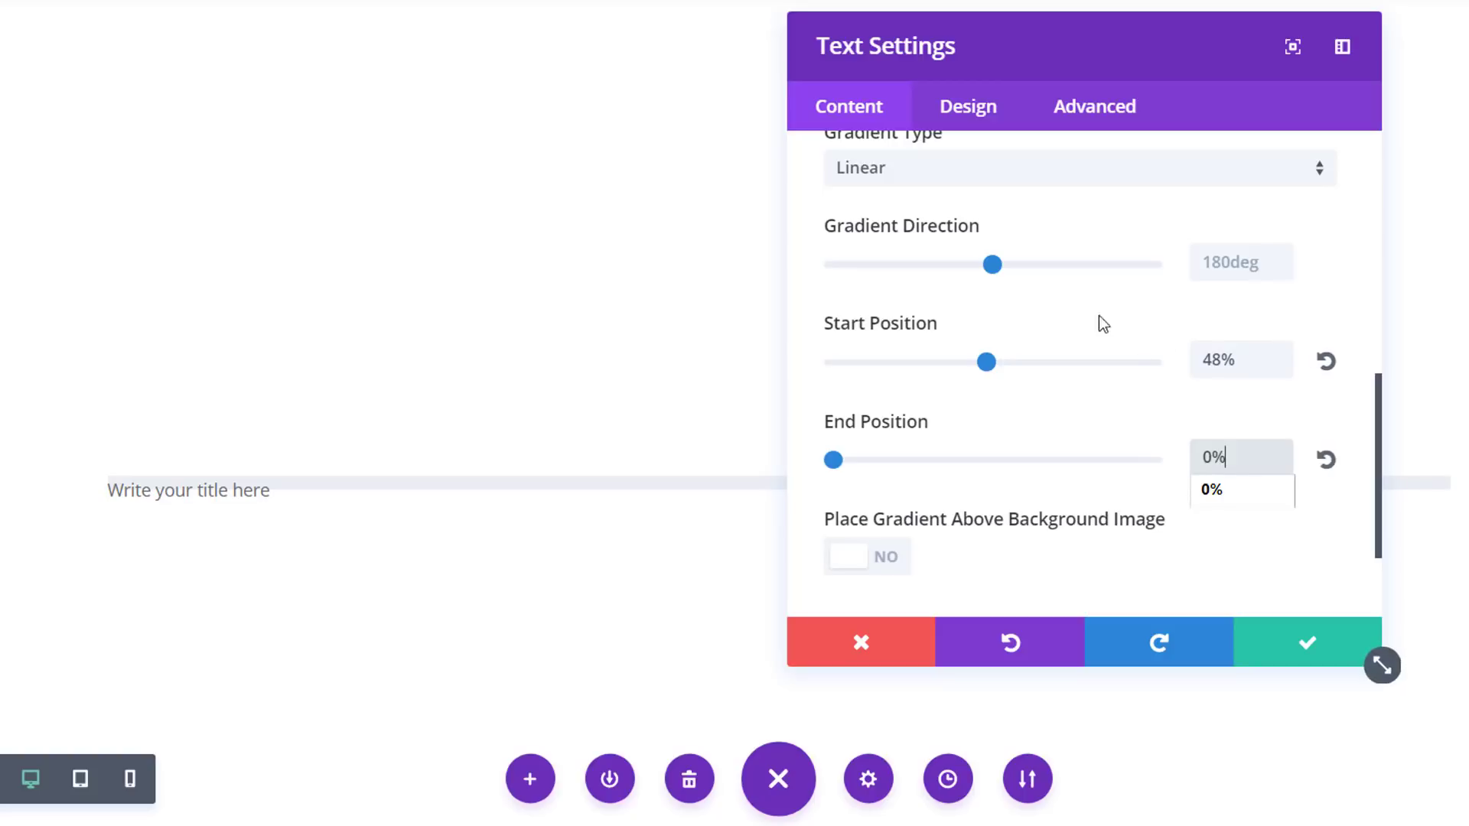
# - Change the title's text font to Codystar with a Bold font weight
pyautogui.click(964, 112)
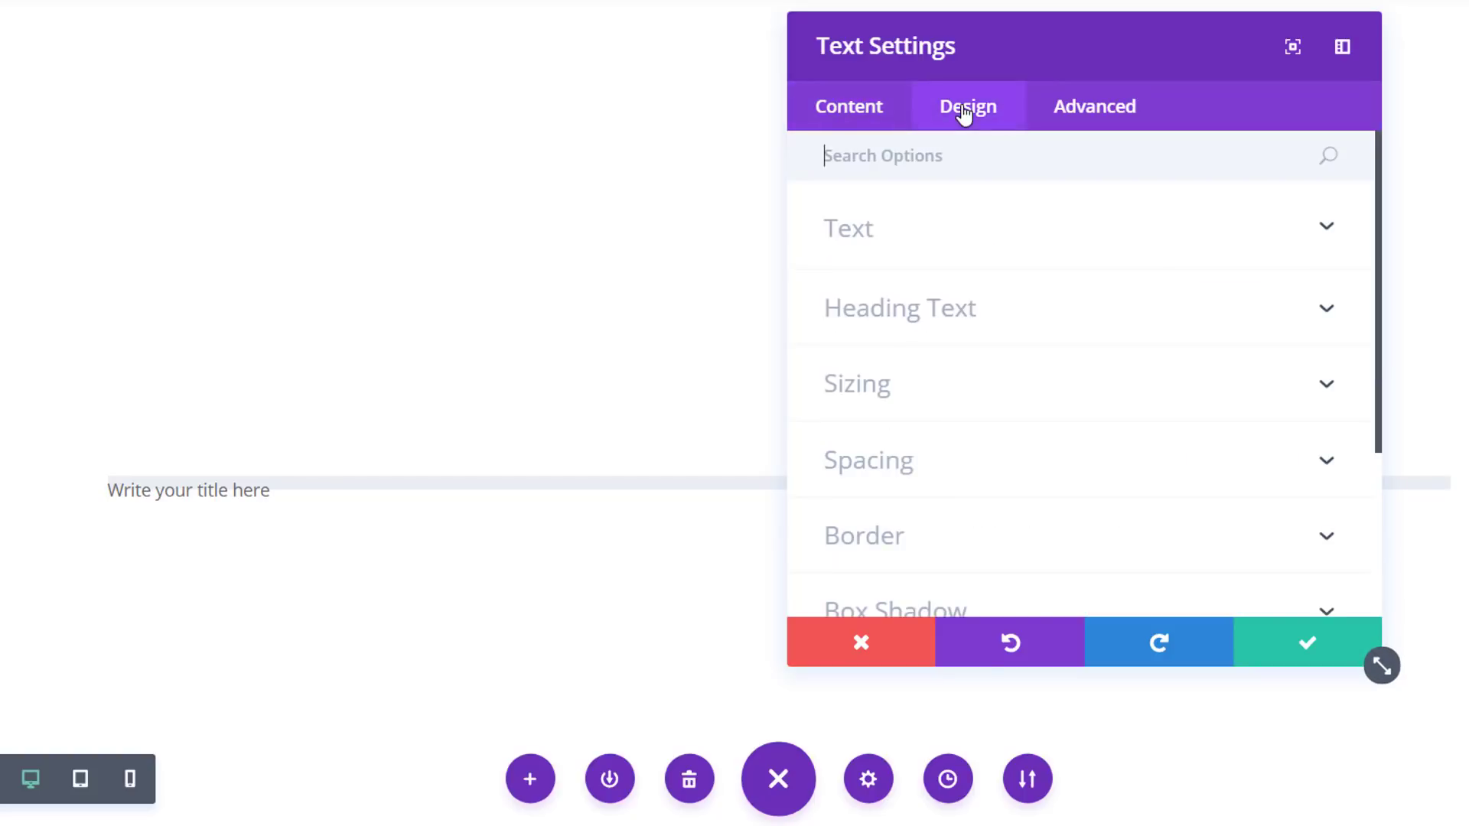
pyautogui.click(1022, 233)
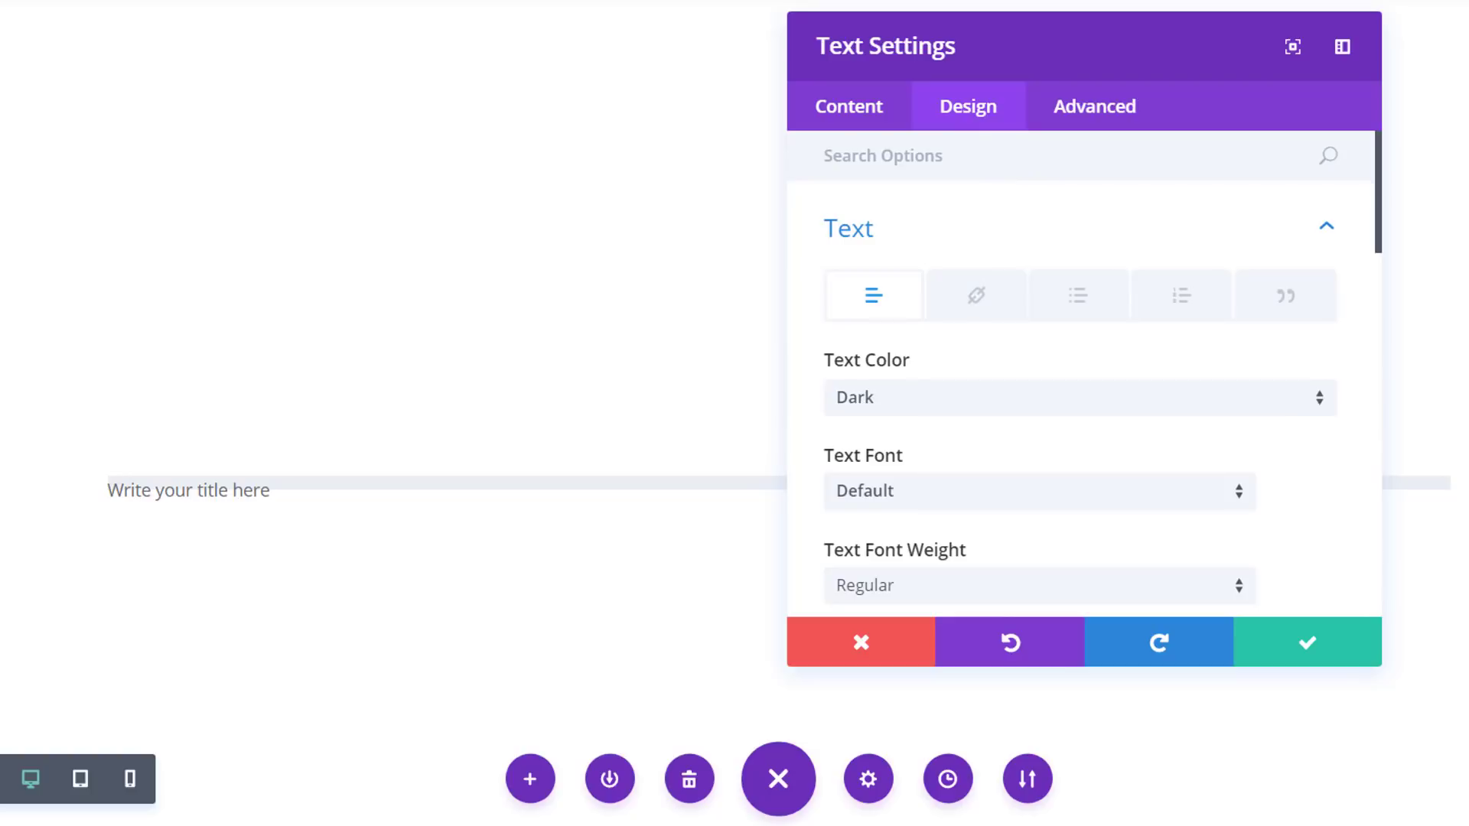
pyautogui.scroll(-5, 1035, 433)
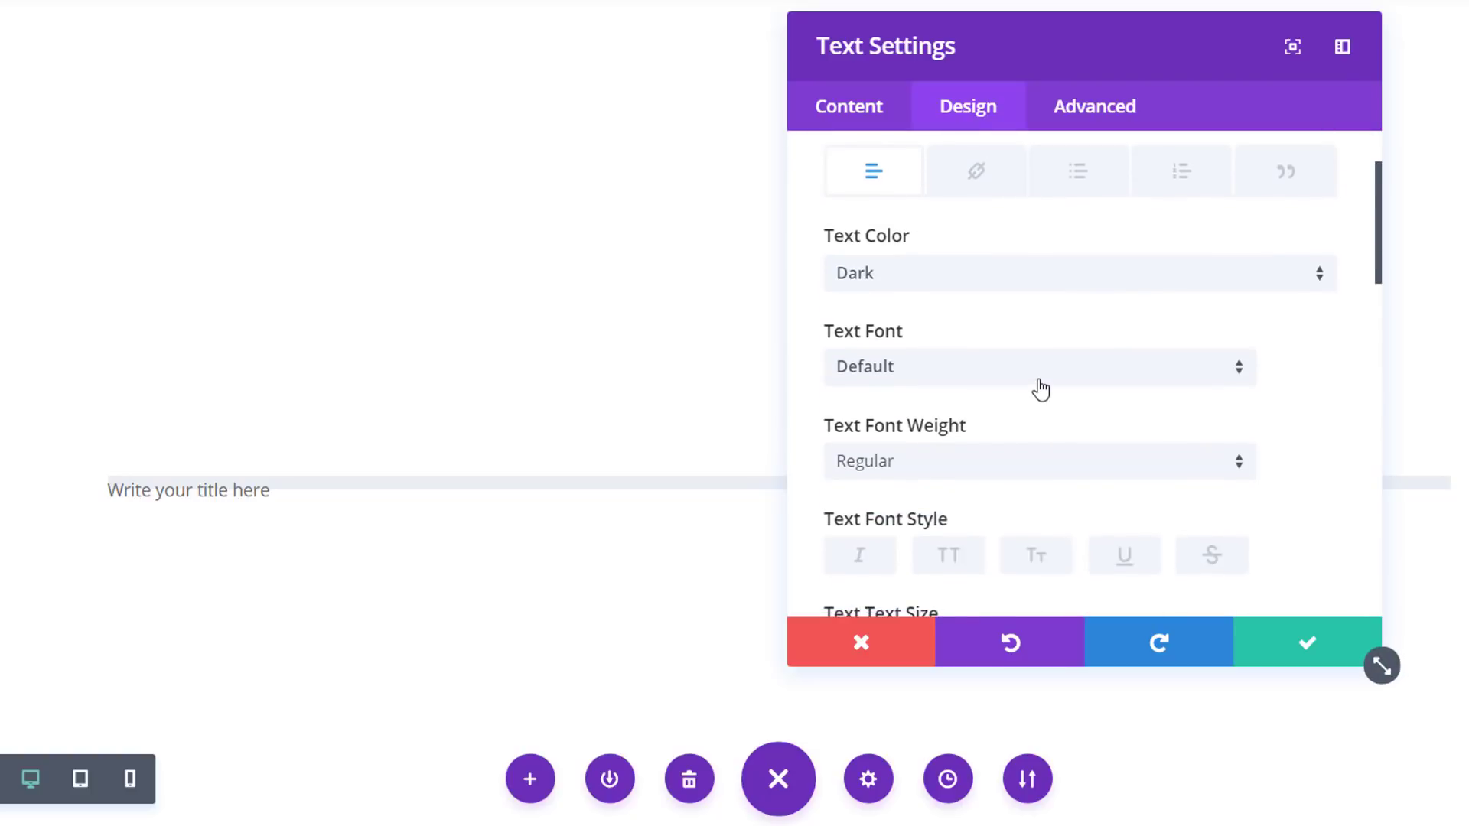
pyautogui.click(1040, 253)
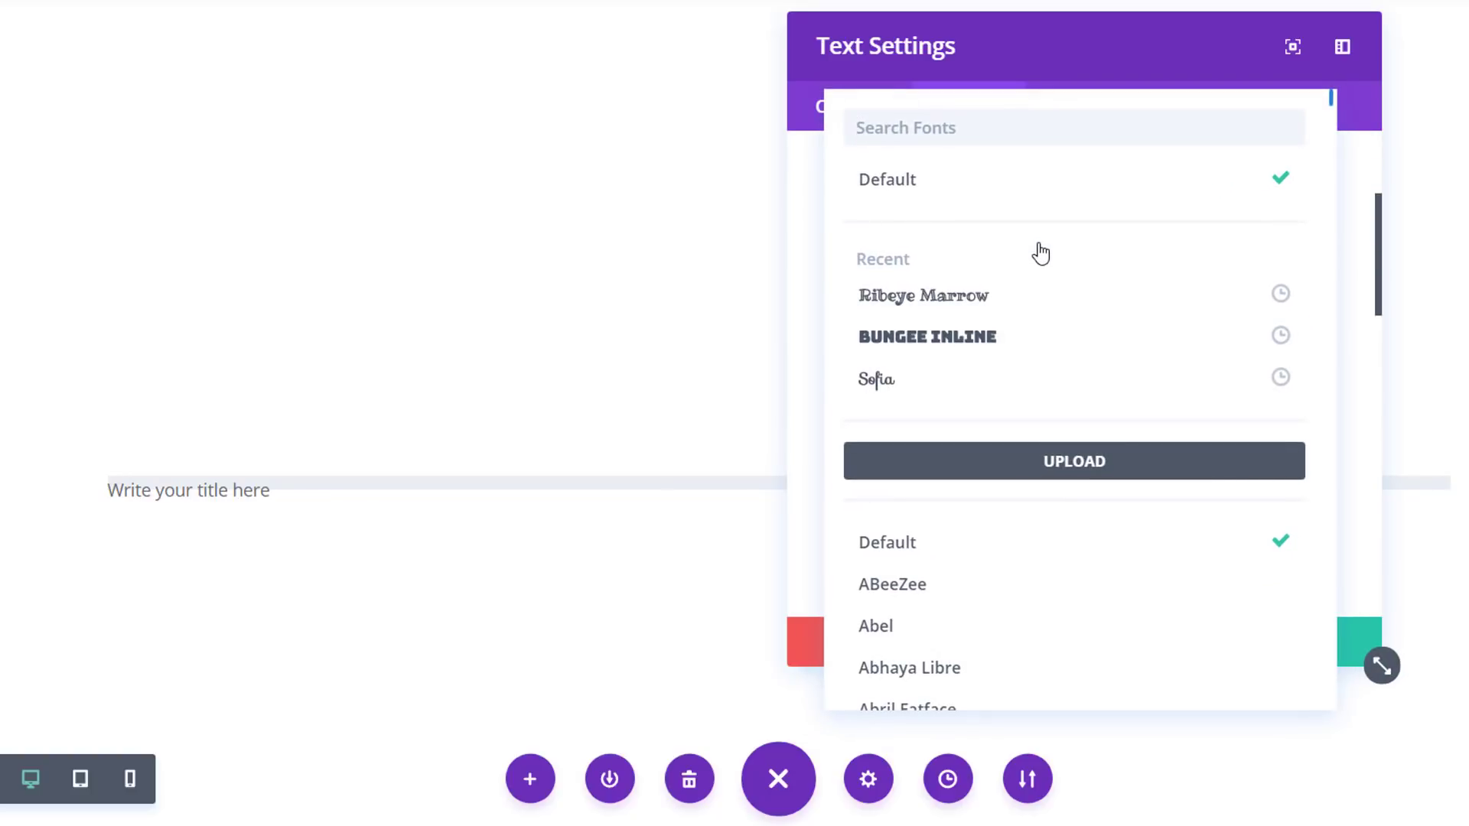
pyautogui.write('Codys')
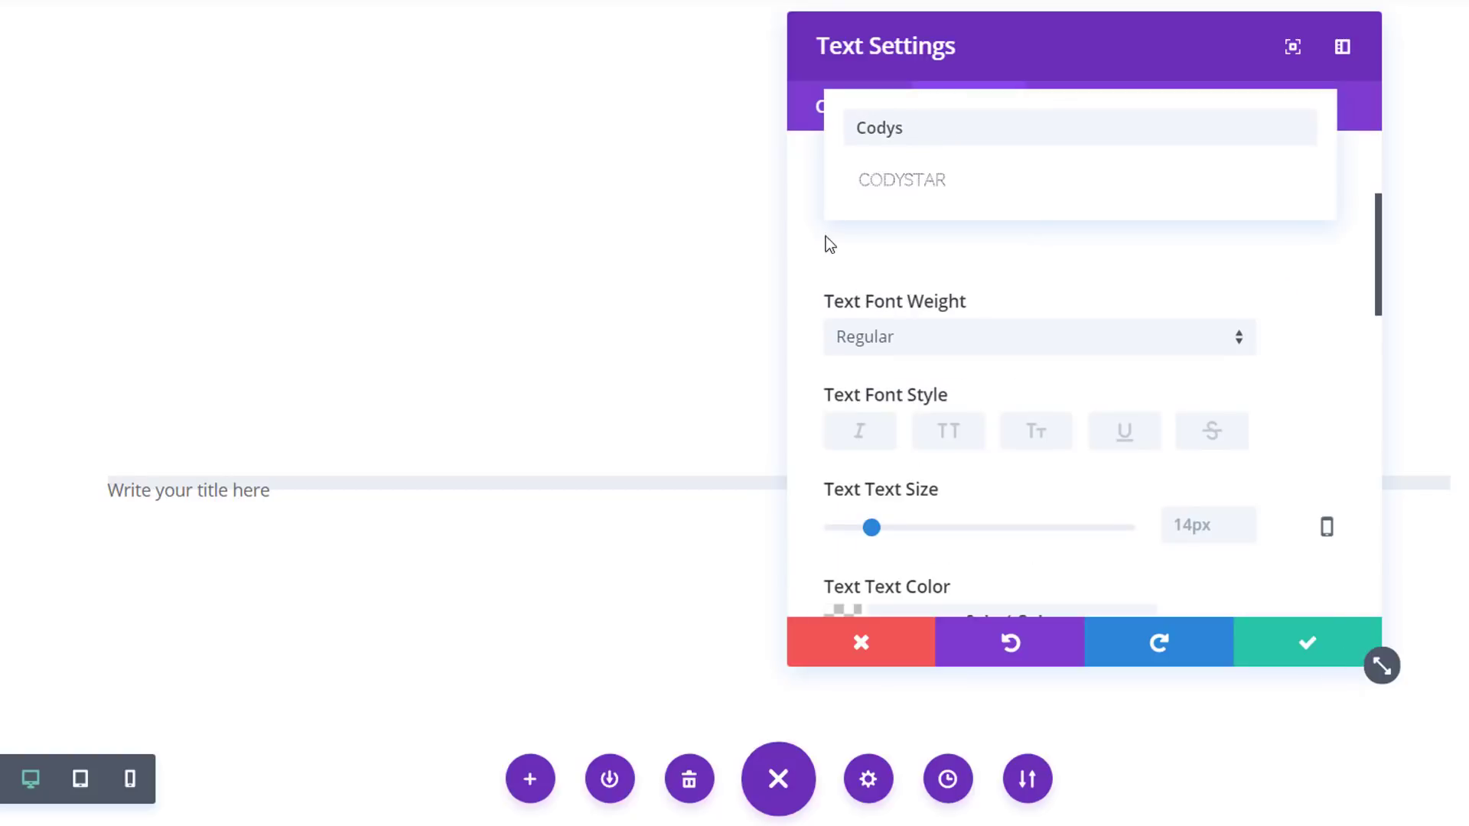
pyautogui.click(913, 181)
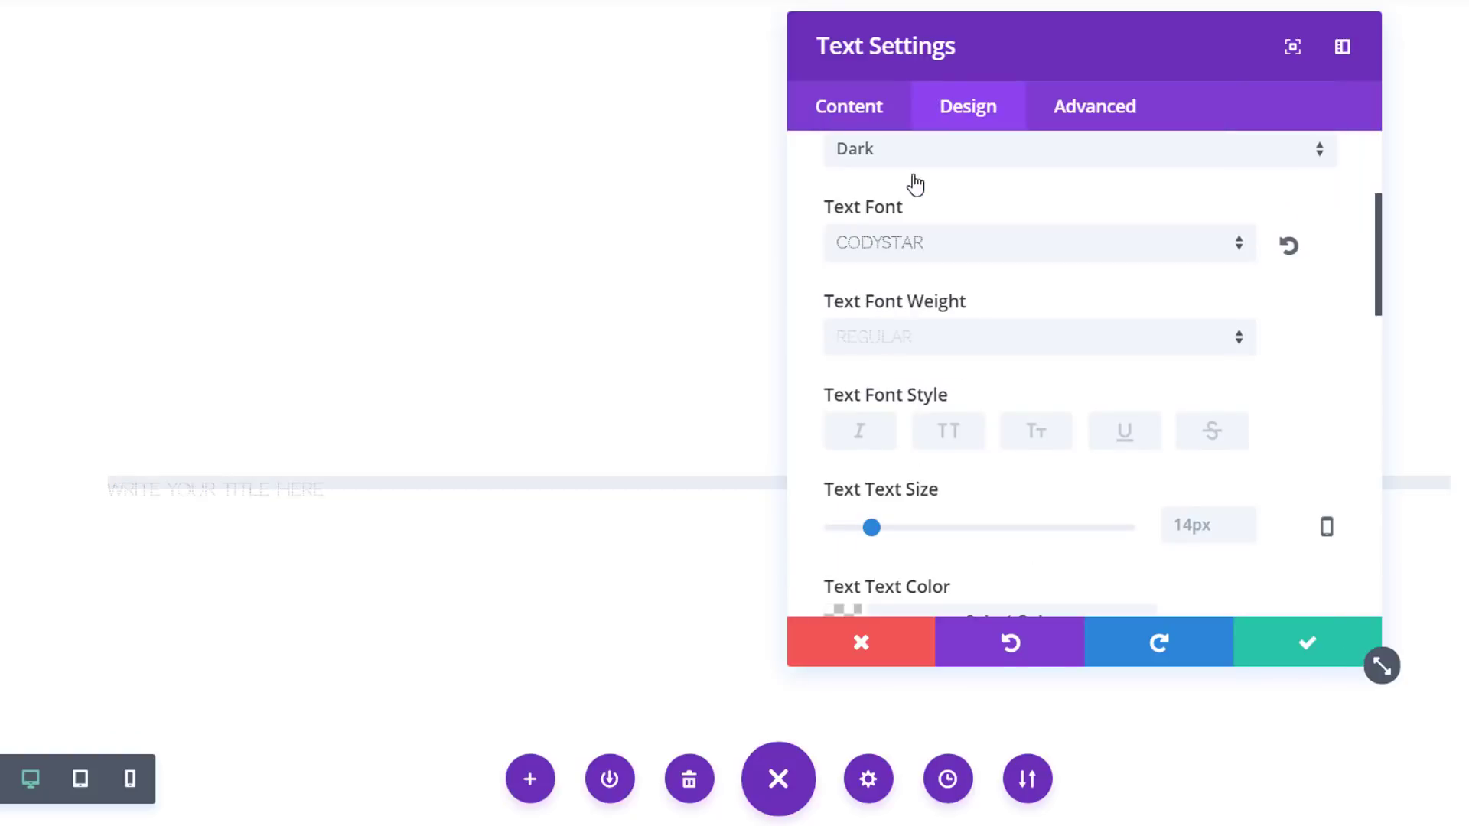
pyautogui.click(1101, 343)
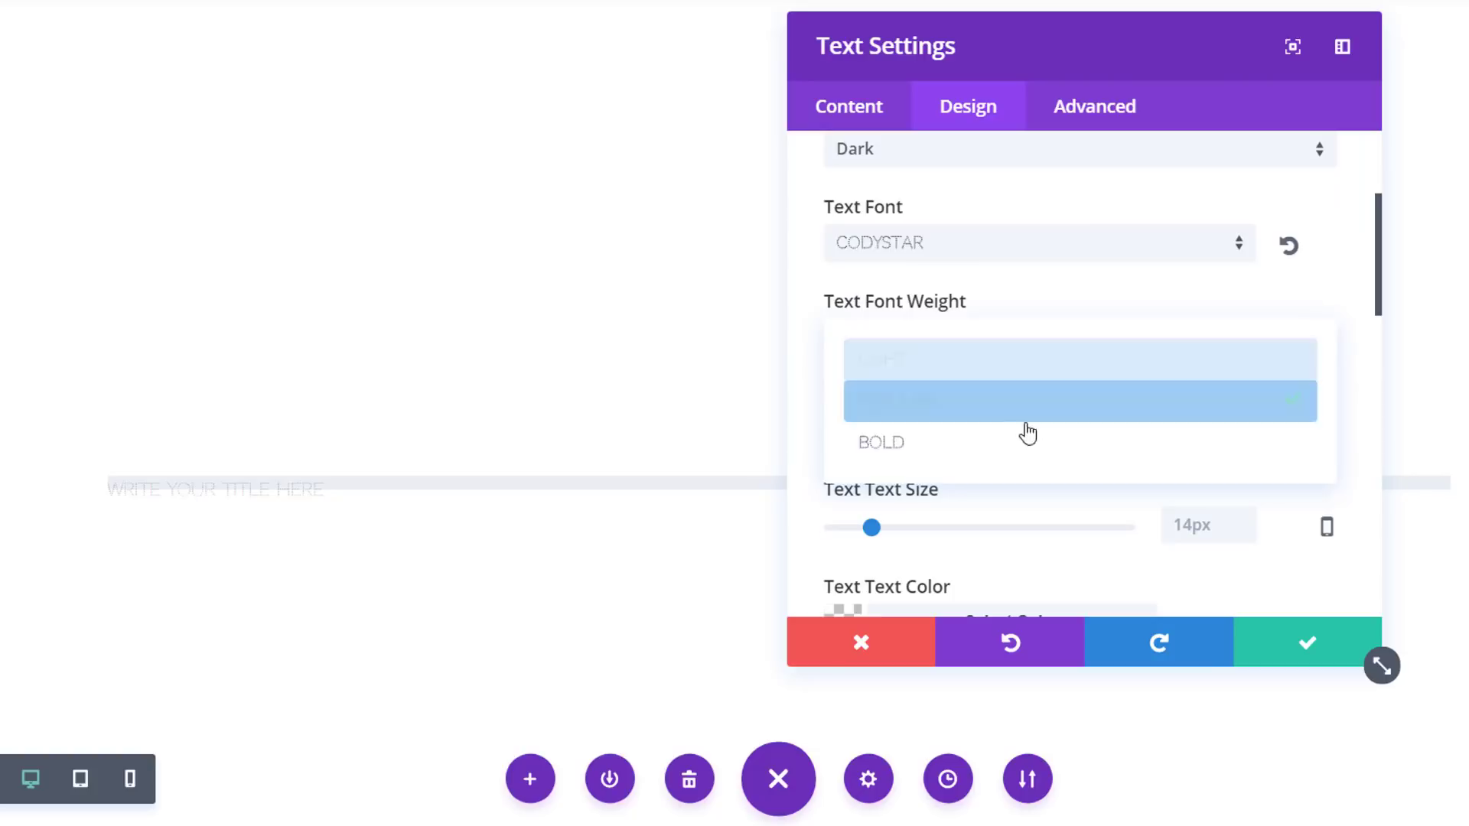
pyautogui.click(1011, 452)
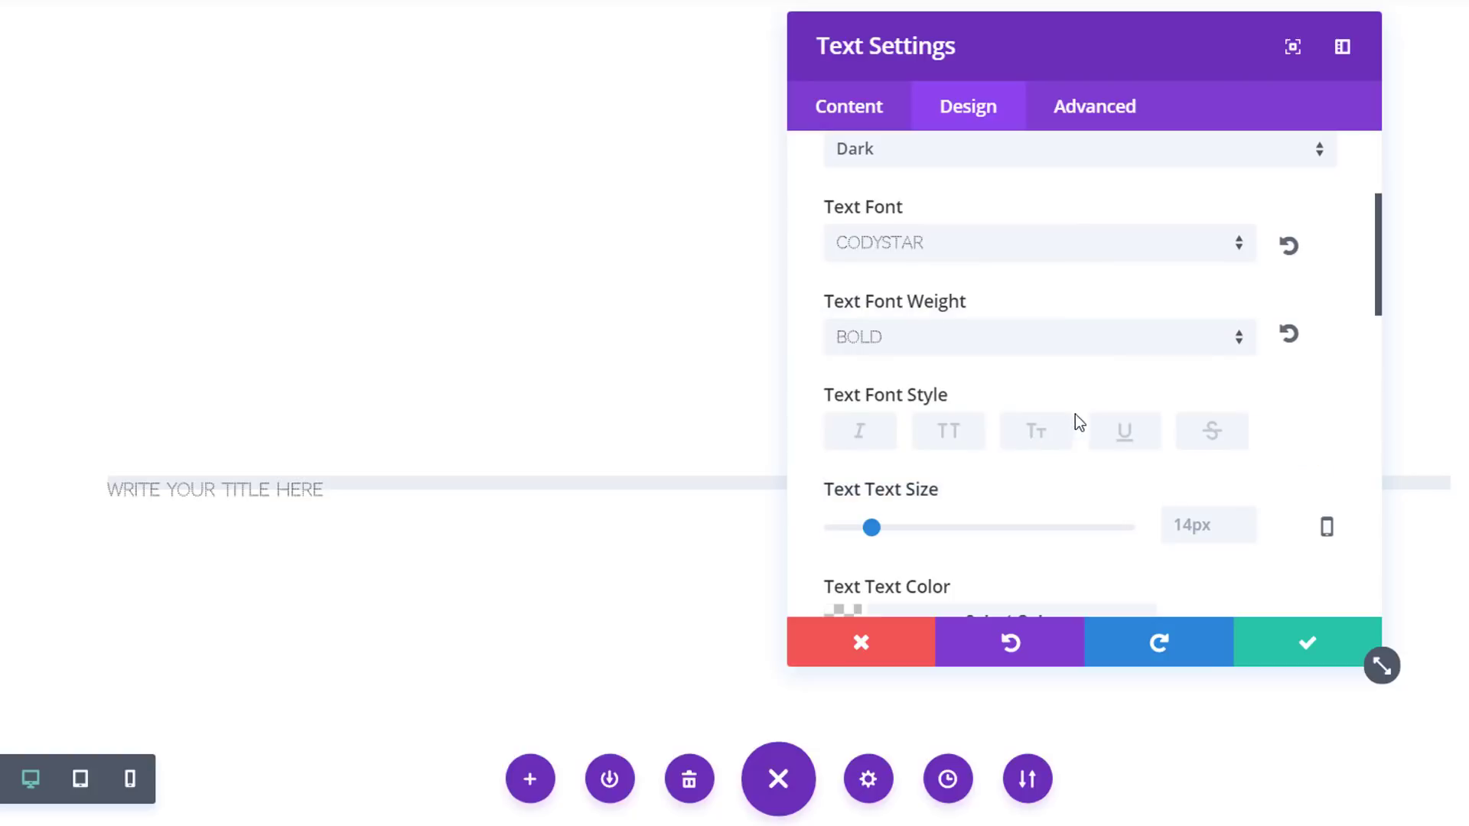
# - Set the title's text size to 60px on desktop and 35px on tablet
pyautogui.scroll(-2, 1200, 461)
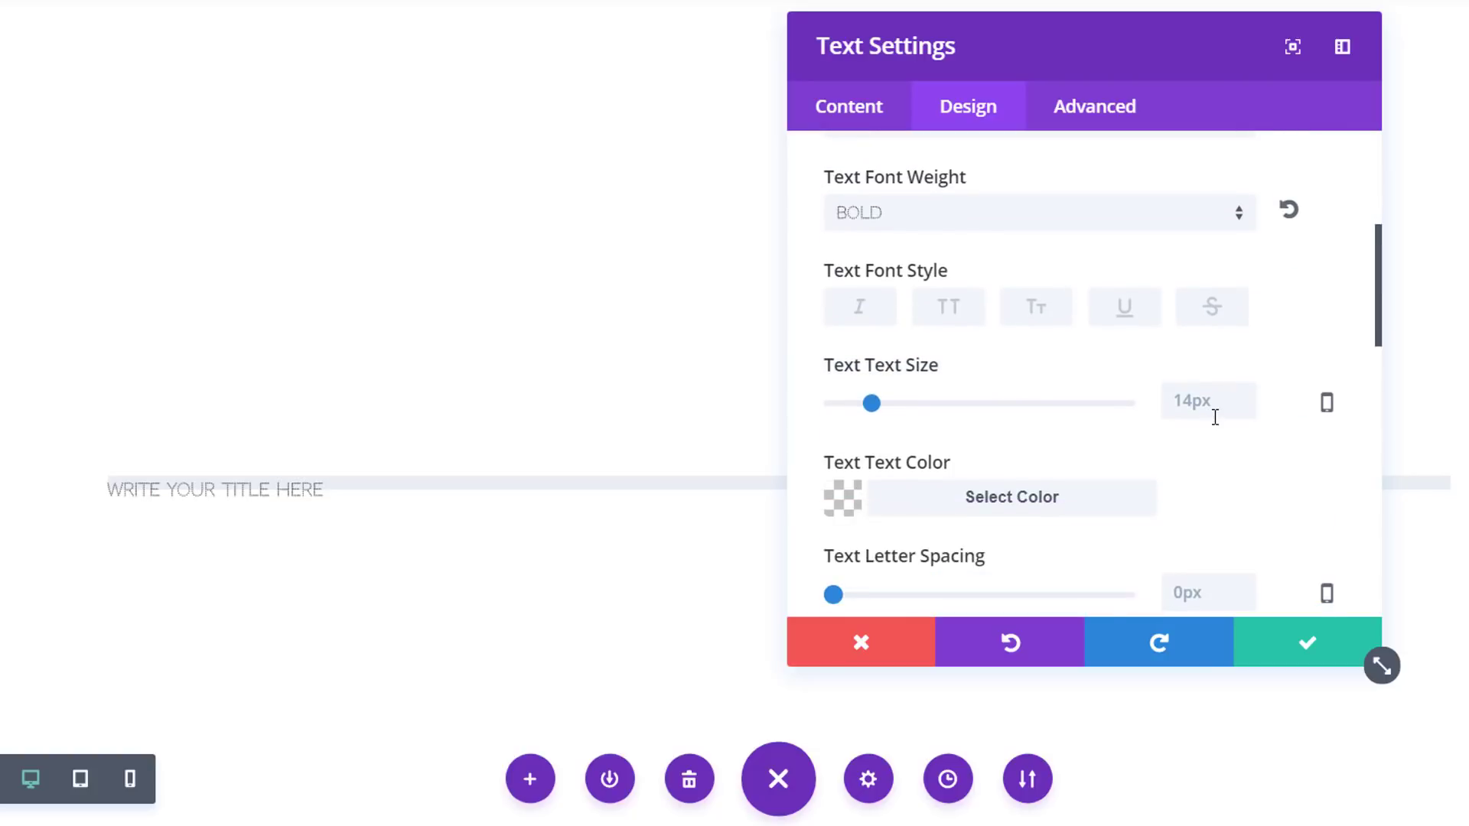
pyautogui.click(1318, 405)
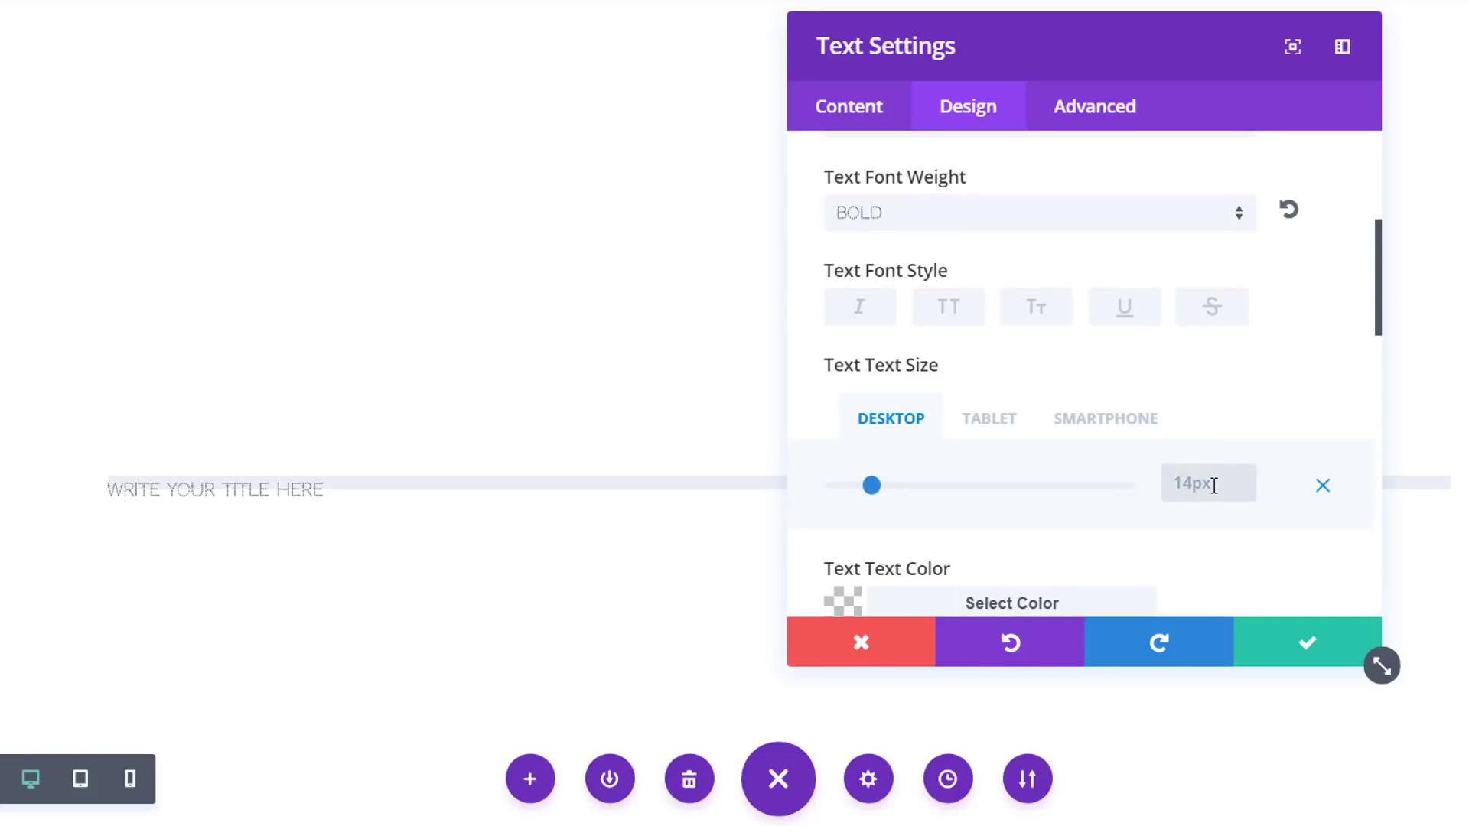
pyautogui.write('60')
pyautogui.click(994, 417)
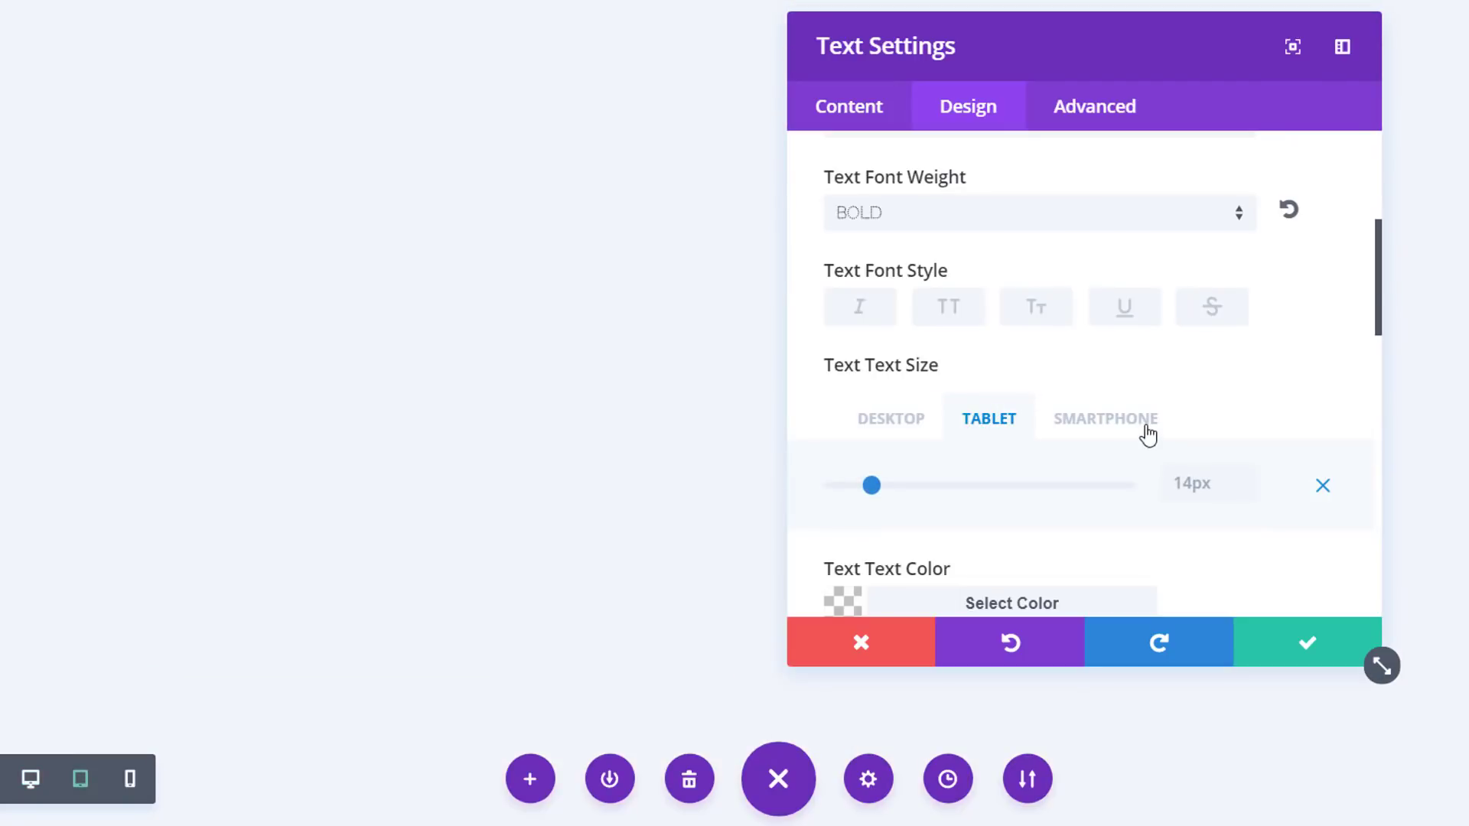
pyautogui.click(1226, 491)
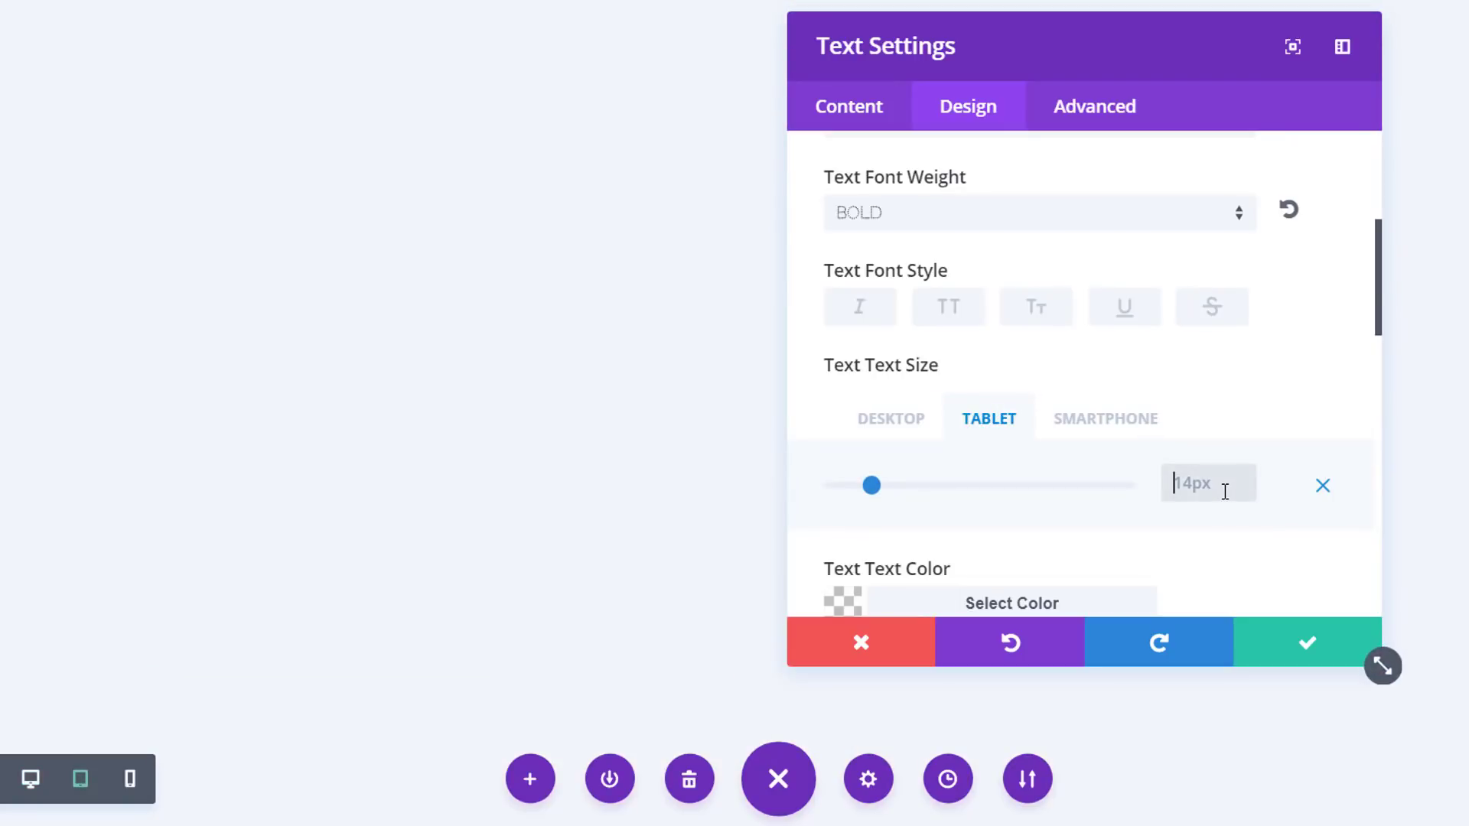
pyautogui.write('35')
# - Set the title's smartphone text size to 22px and return to the desktop view
pyautogui.click(1137, 420)
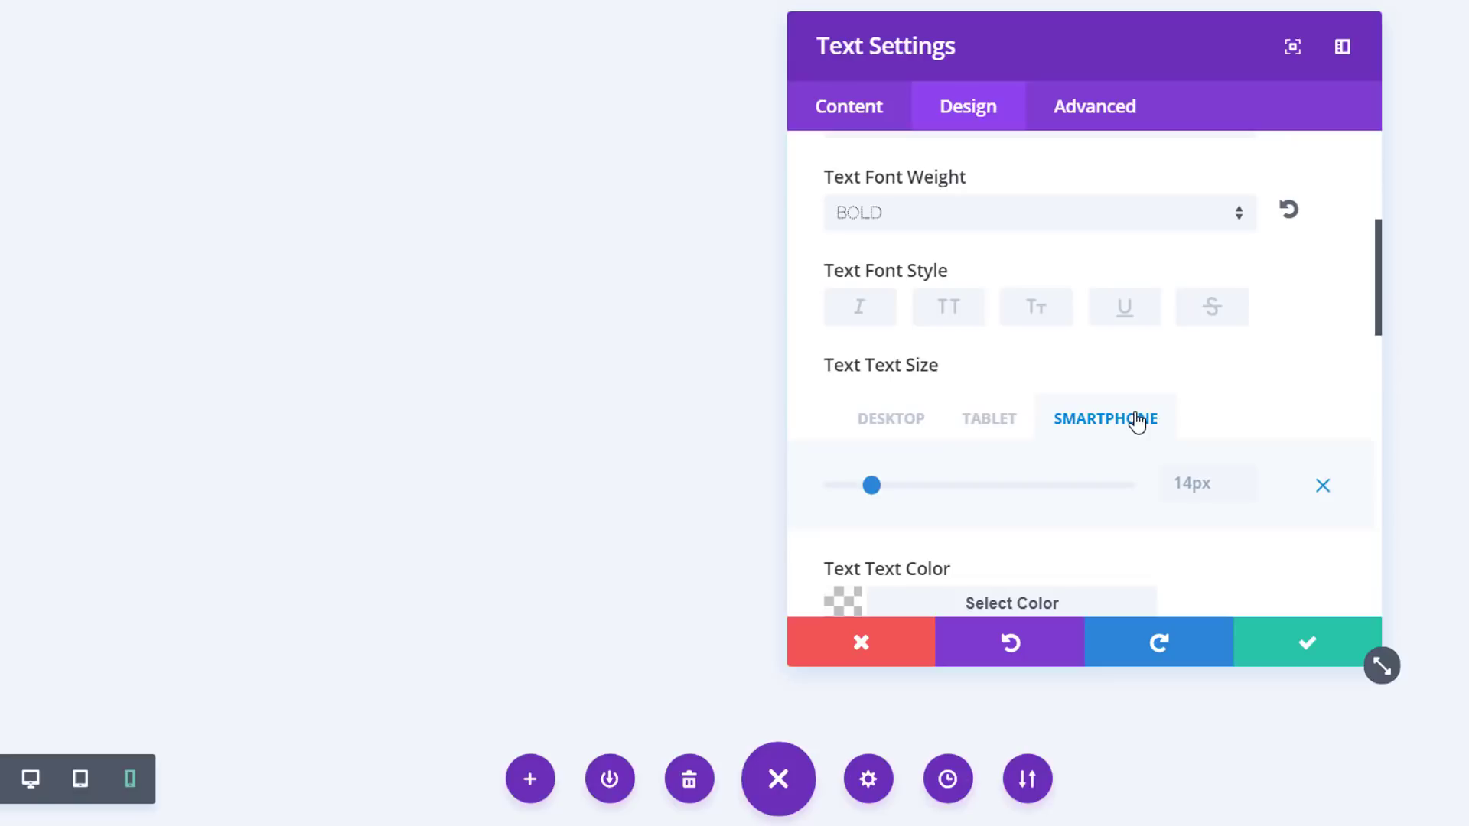
pyautogui.click(1213, 483)
pyautogui.write('28')
pyautogui.press('BackSpace')
pyautogui.press('BackSpace')
pyautogui.write('22')
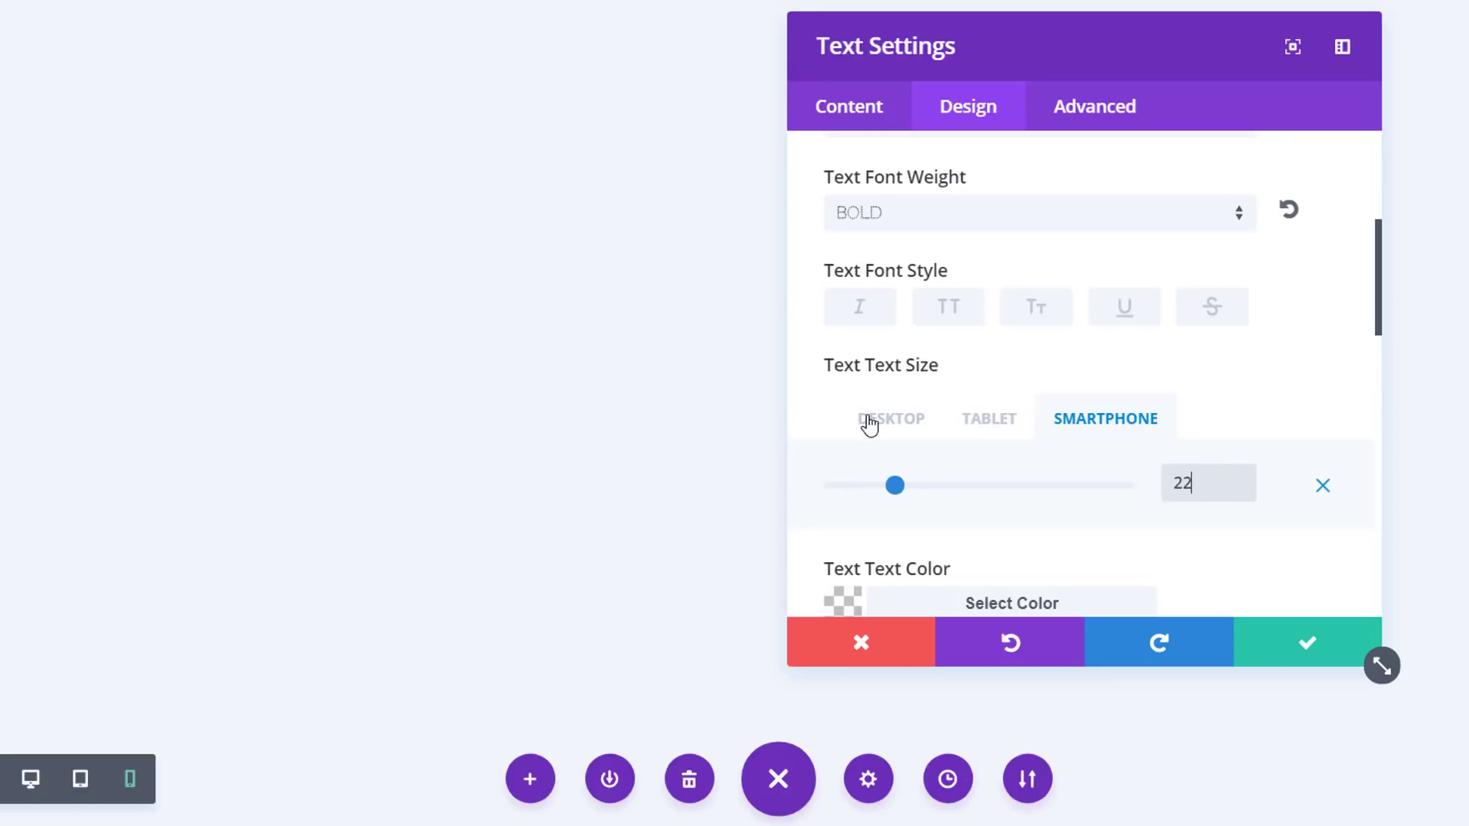
pyautogui.click(870, 420)
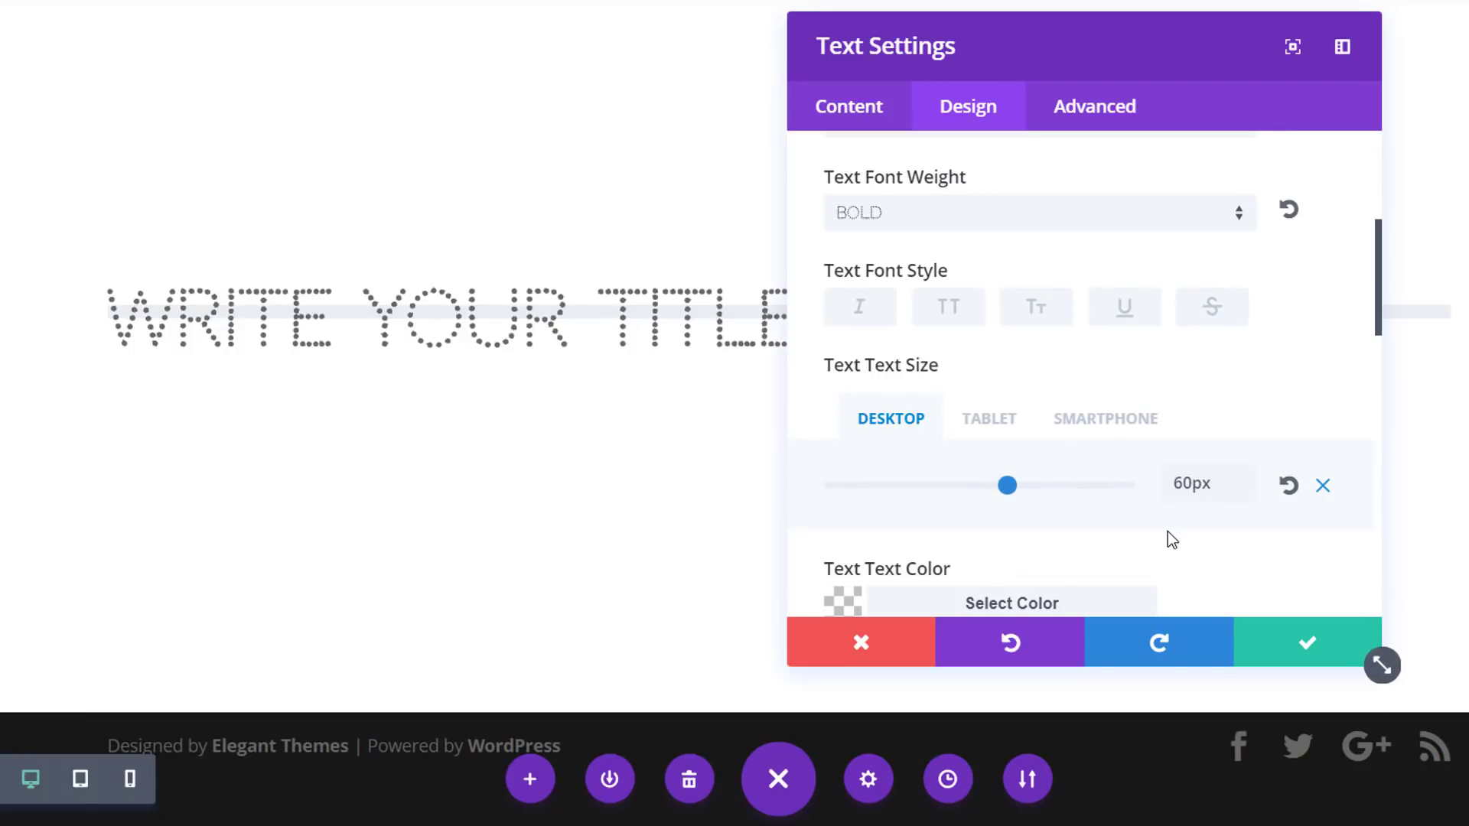
# - Set the title's text color to #494949
pyautogui.scroll(-2, 1168, 538)
pyautogui.scroll(-2, 1168, 532)
pyautogui.click(1034, 358)
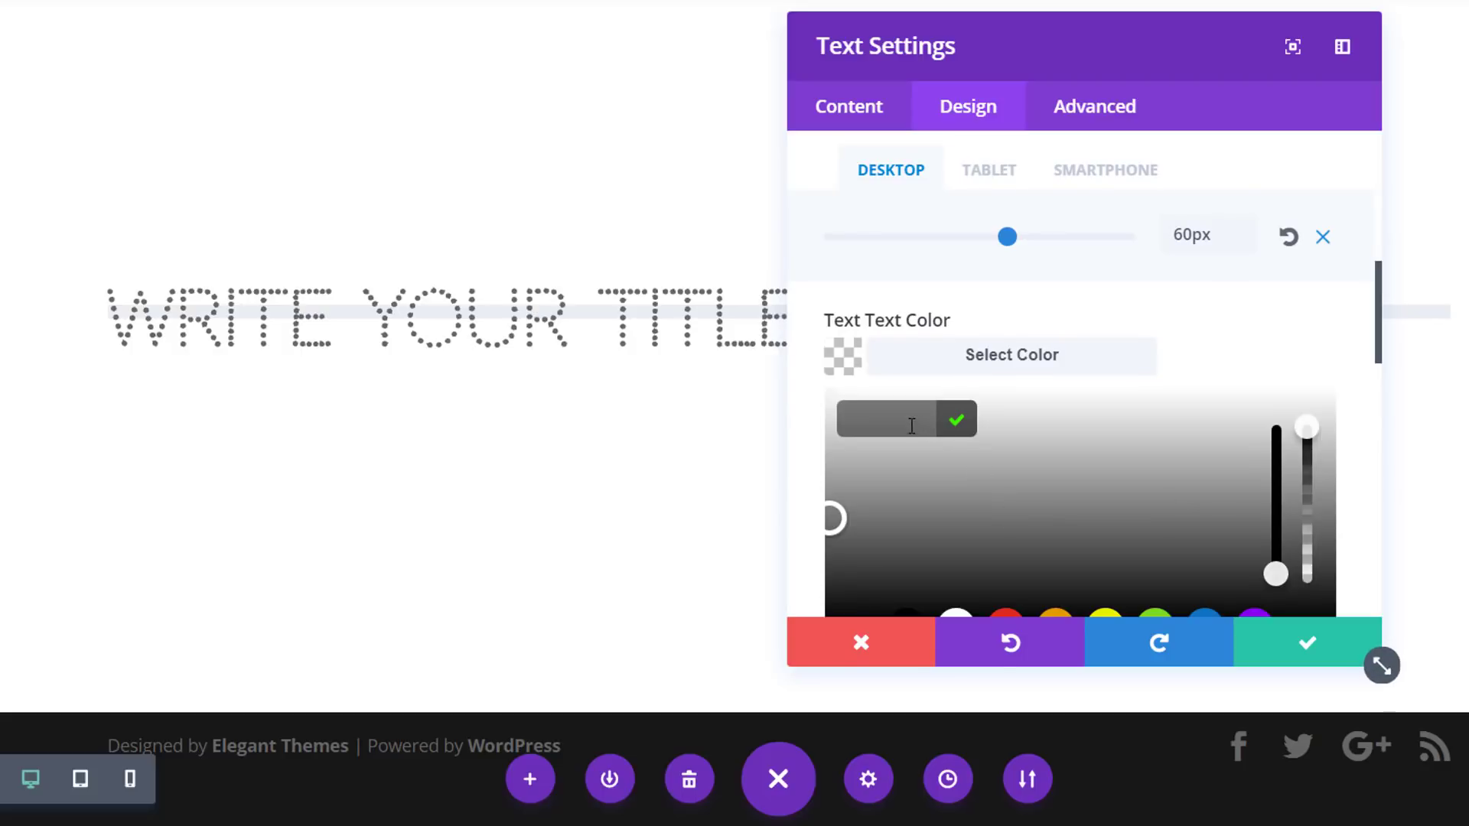
pyautogui.write('#494949')
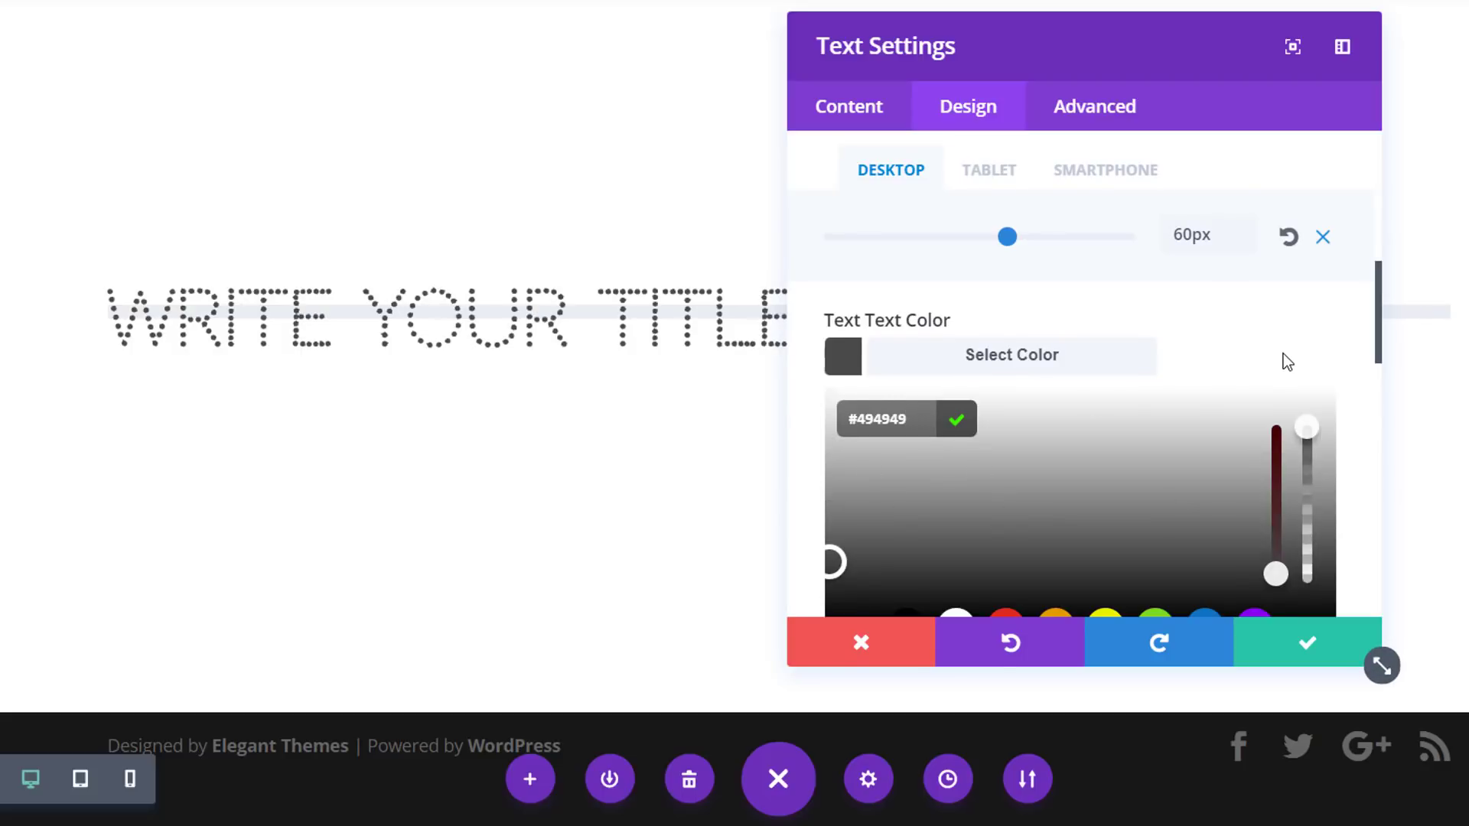
# - Reduce the title's text line height to 1.1em and center its text orientation
pyautogui.scroll(-6, 1168, 393)
pyautogui.moveTo(935, 453); pyautogui.dragTo(852, 456)
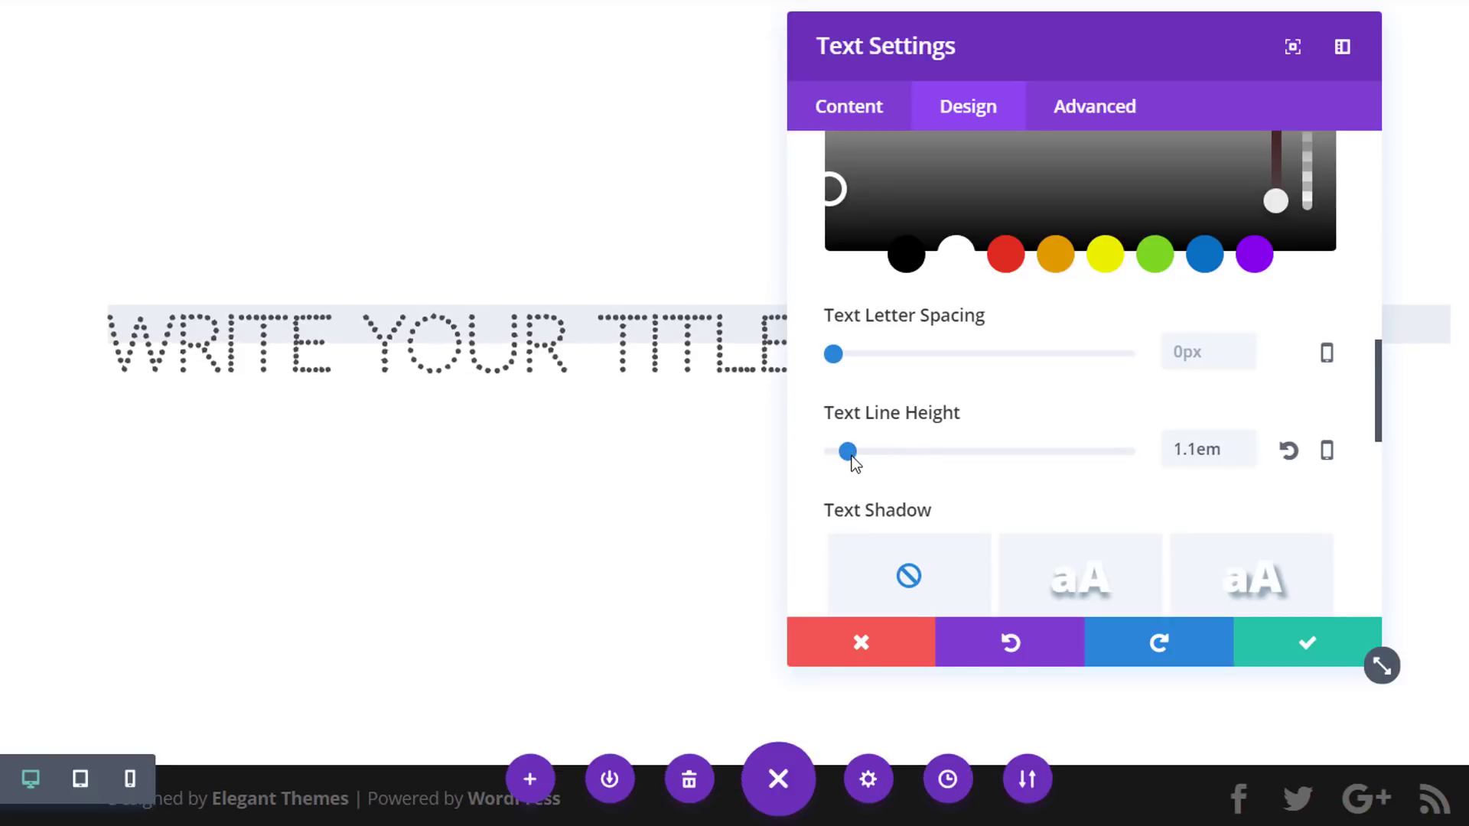
pyautogui.scroll(-4, 852, 456)
pyautogui.scroll(-3, 1071, 423)
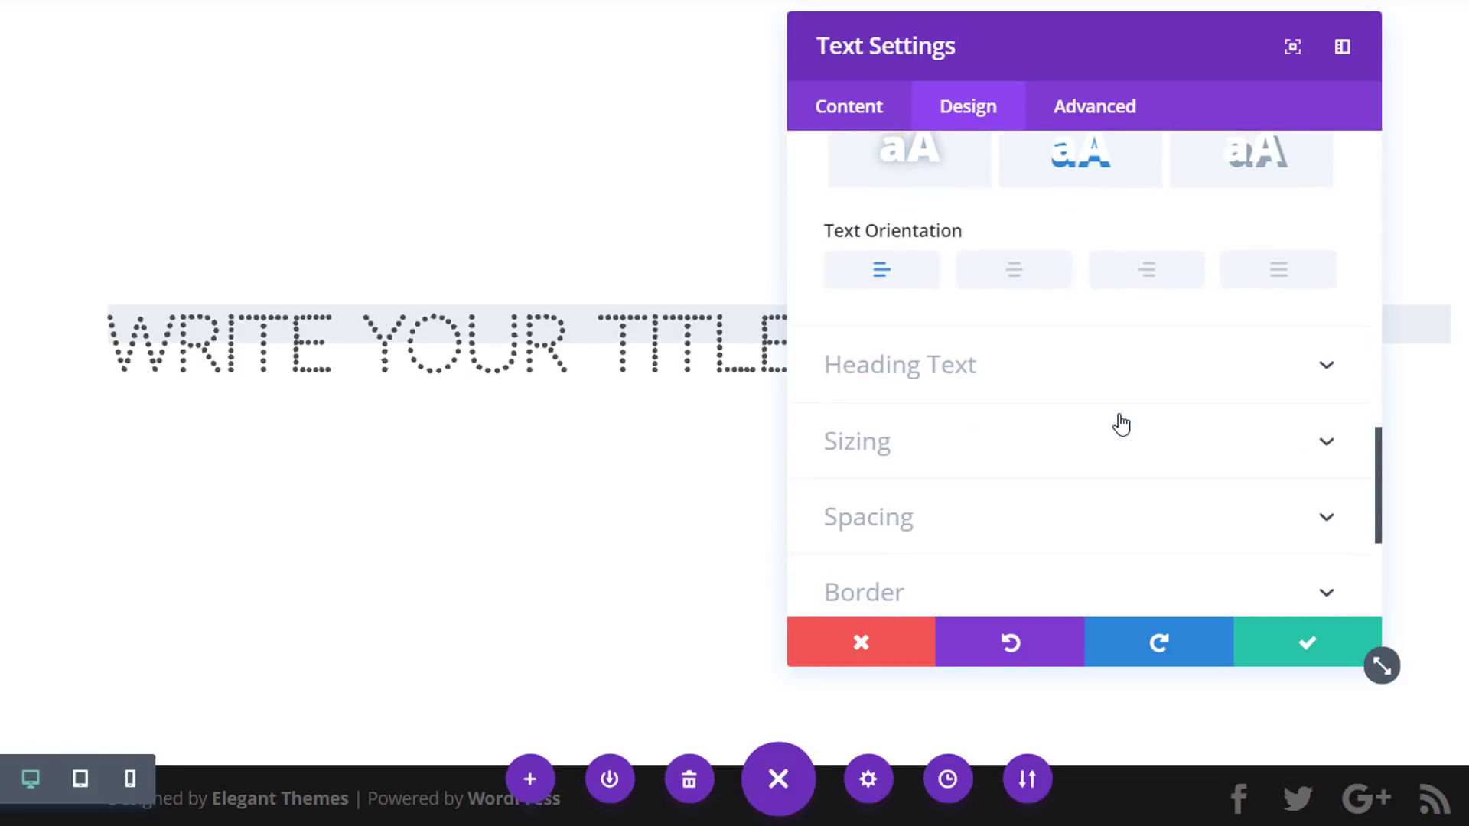
pyautogui.click(1006, 280)
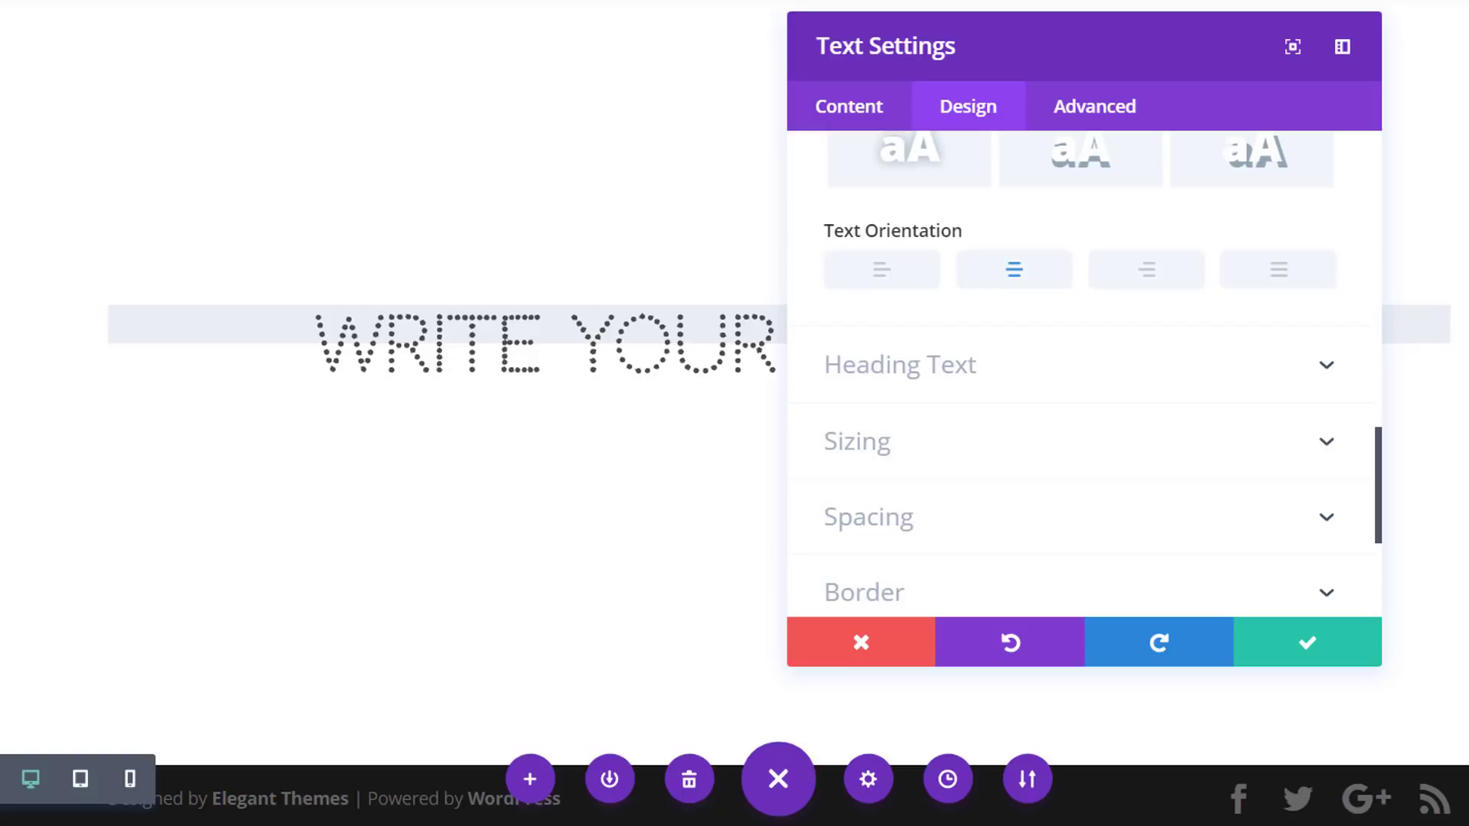
# - Enable responsive widths for the title module and set its desktop width to 78%
pyautogui.scroll(-3, 1109, 383)
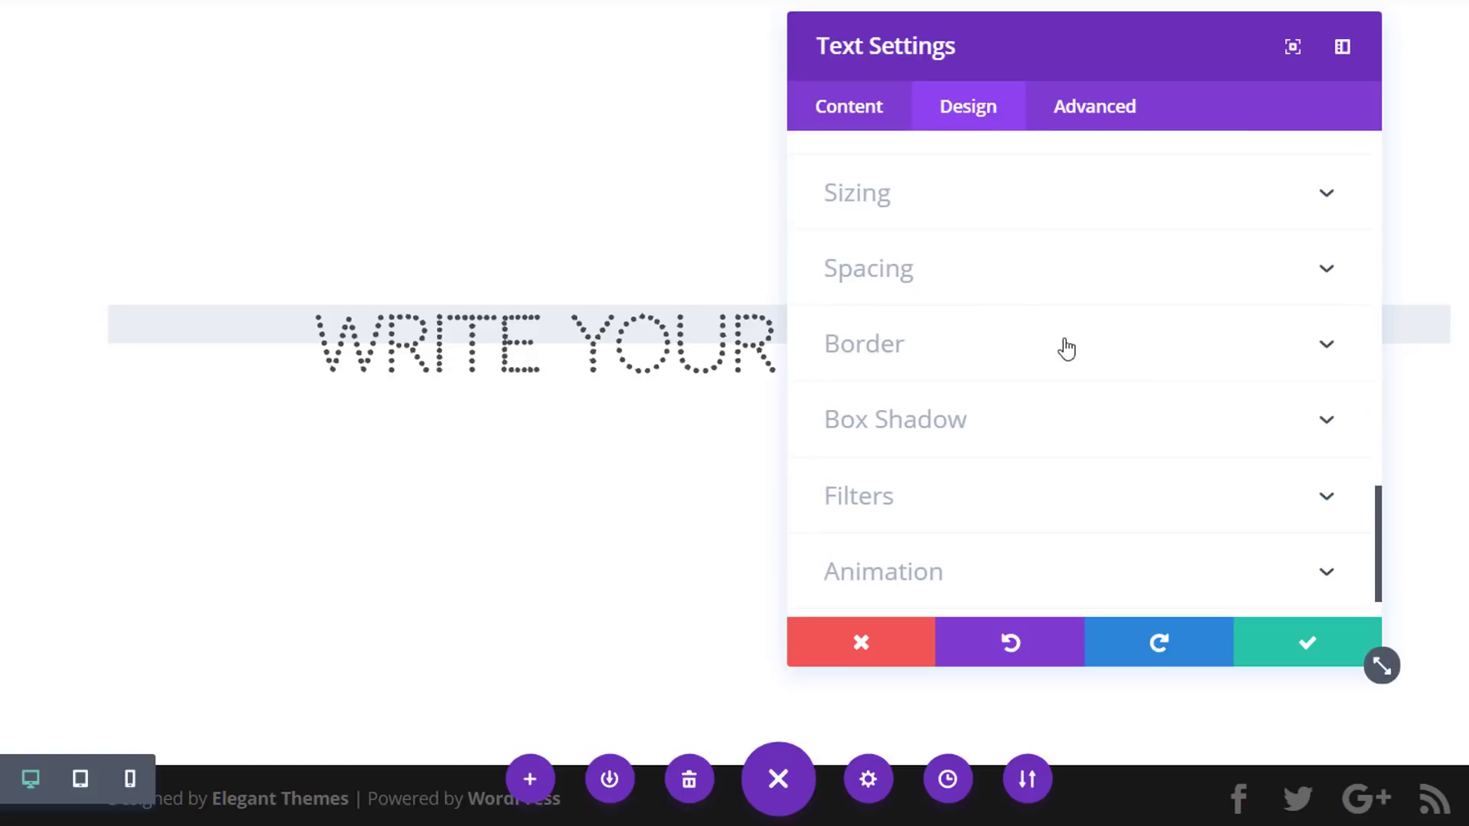
pyautogui.click(1012, 203)
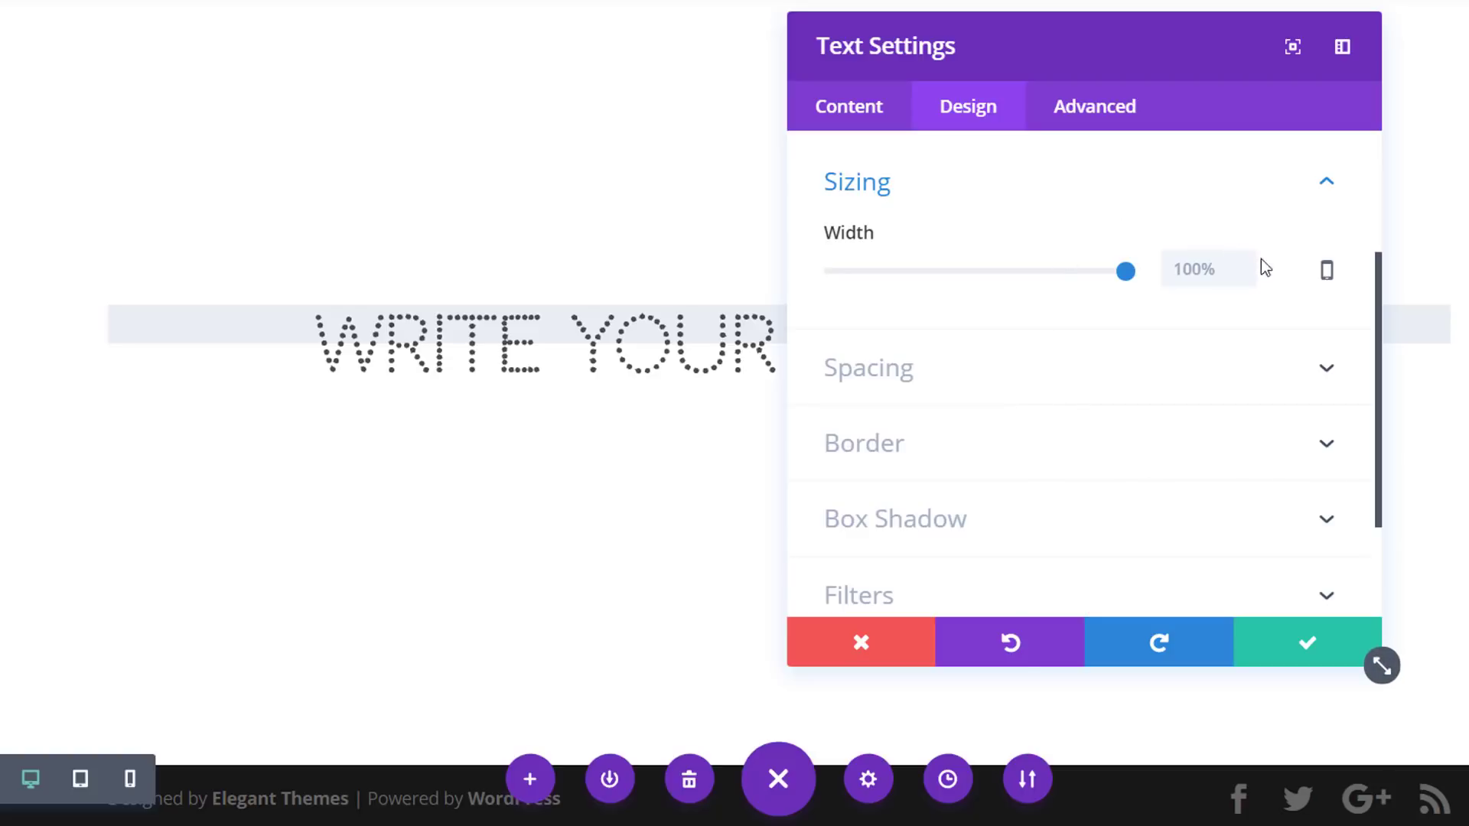
pyautogui.click(1324, 271)
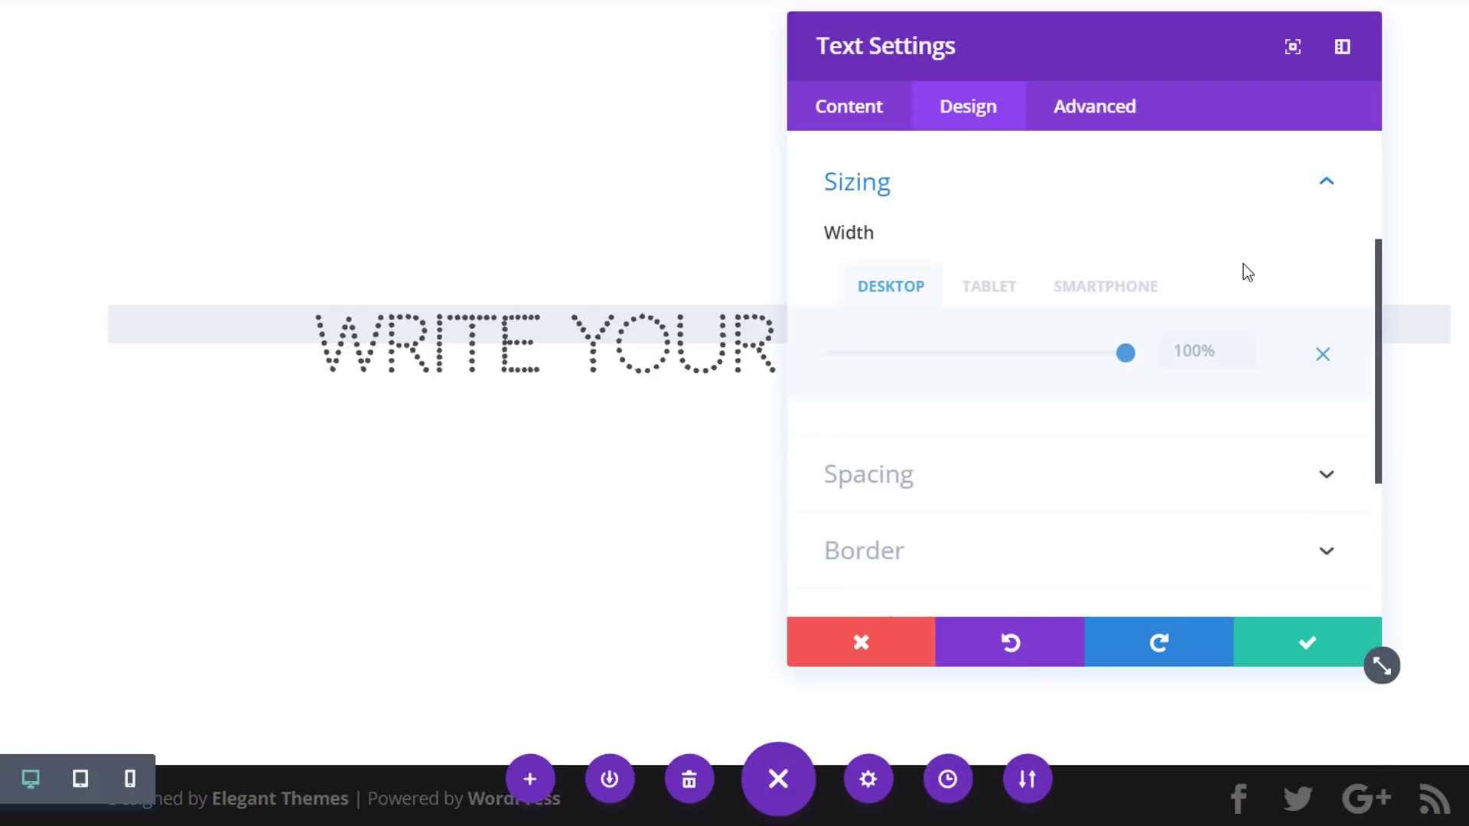
pyautogui.click(1225, 358)
pyautogui.write('78px')
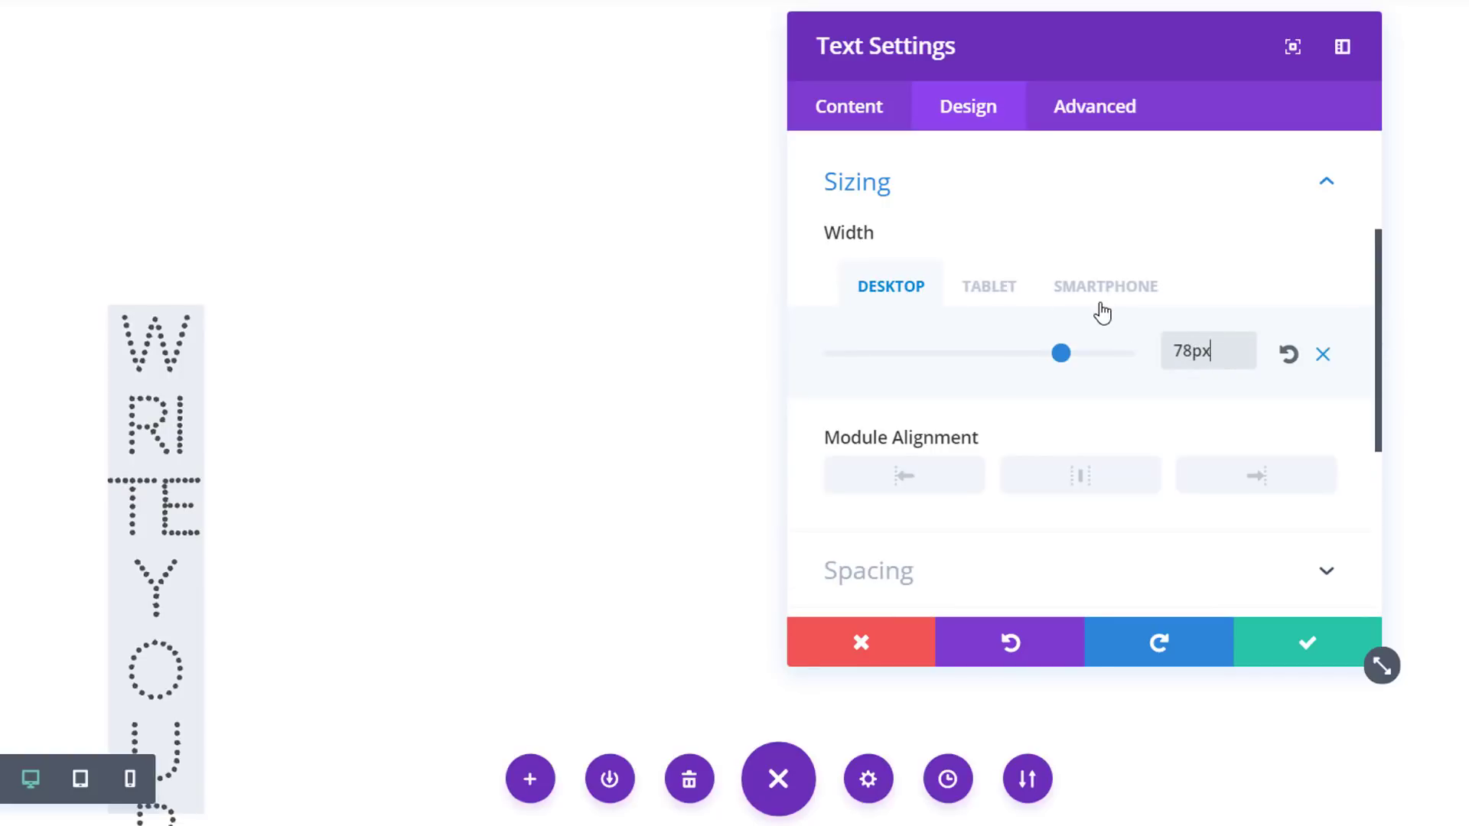
pyautogui.press('BackSpace')
pyautogui.press('BackSpace')
pyautogui.write('%')
# - Set the module width to 76% on tablet and 86% on smartphone, and return to the desktop view
pyautogui.click(1010, 289)
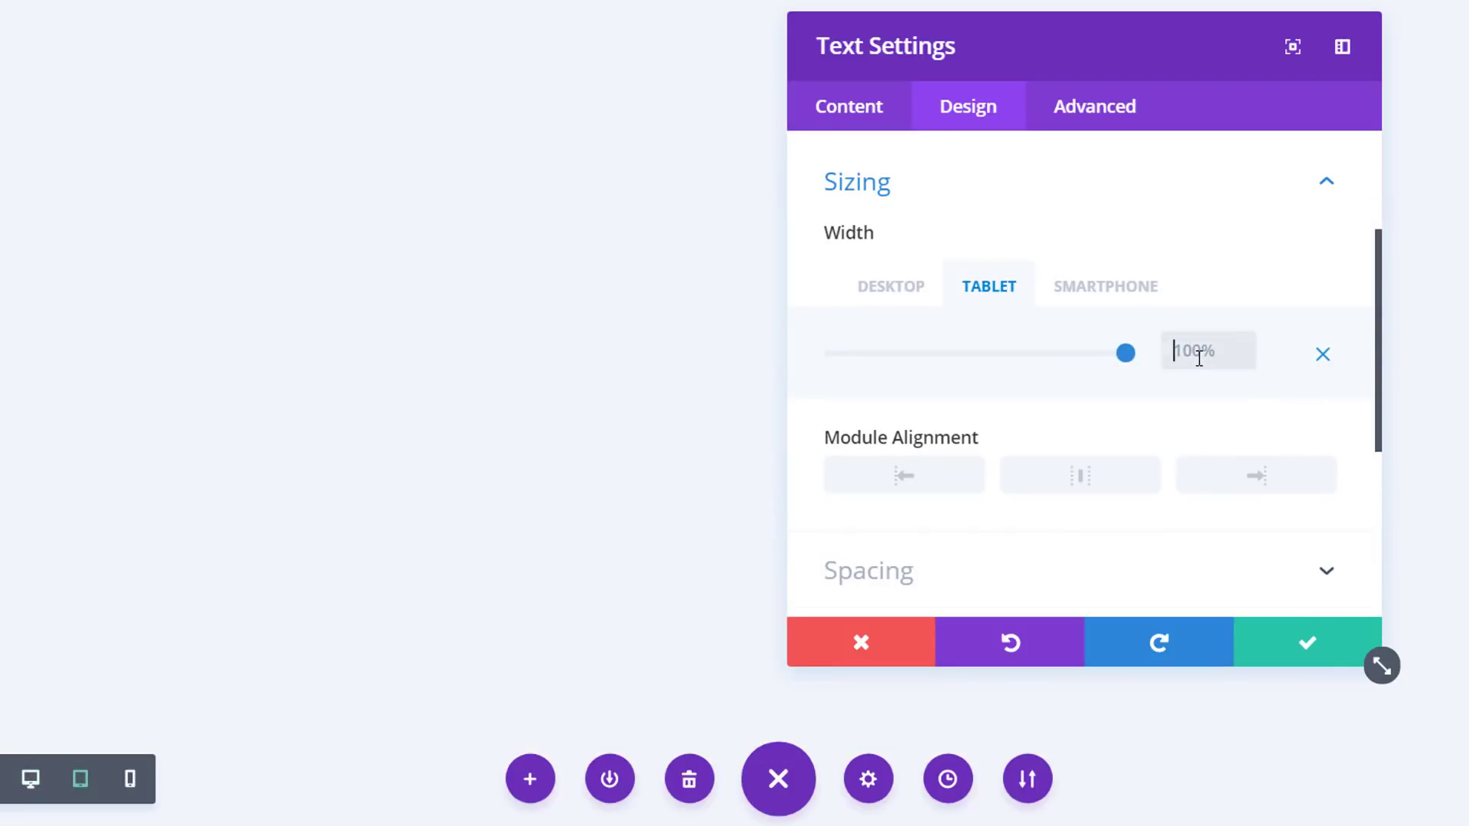
pyautogui.write('76%')
pyautogui.click(1134, 295)
pyautogui.click(1183, 349)
pyautogui.write('86%')
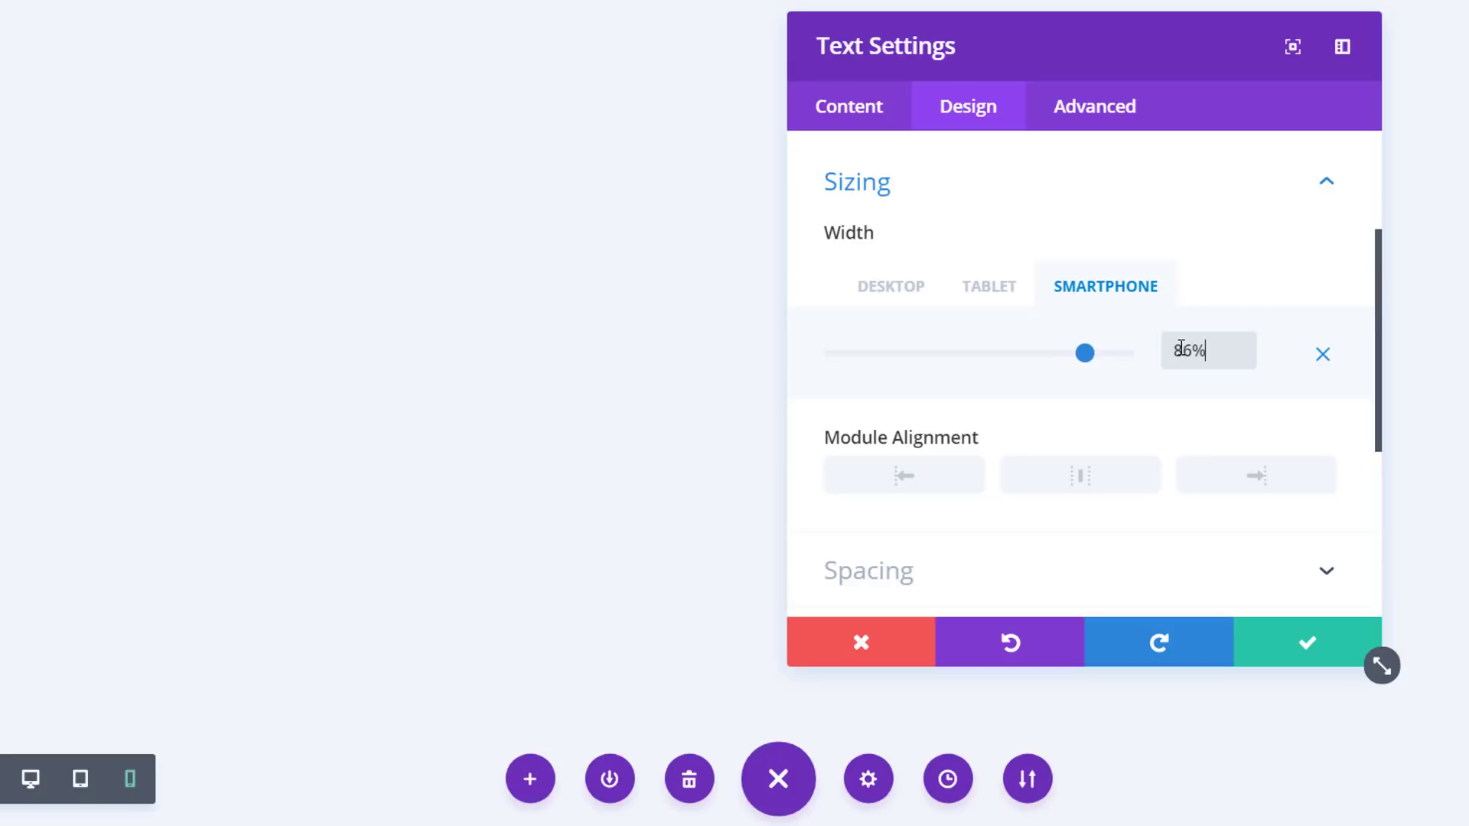
pyautogui.click(926, 295)
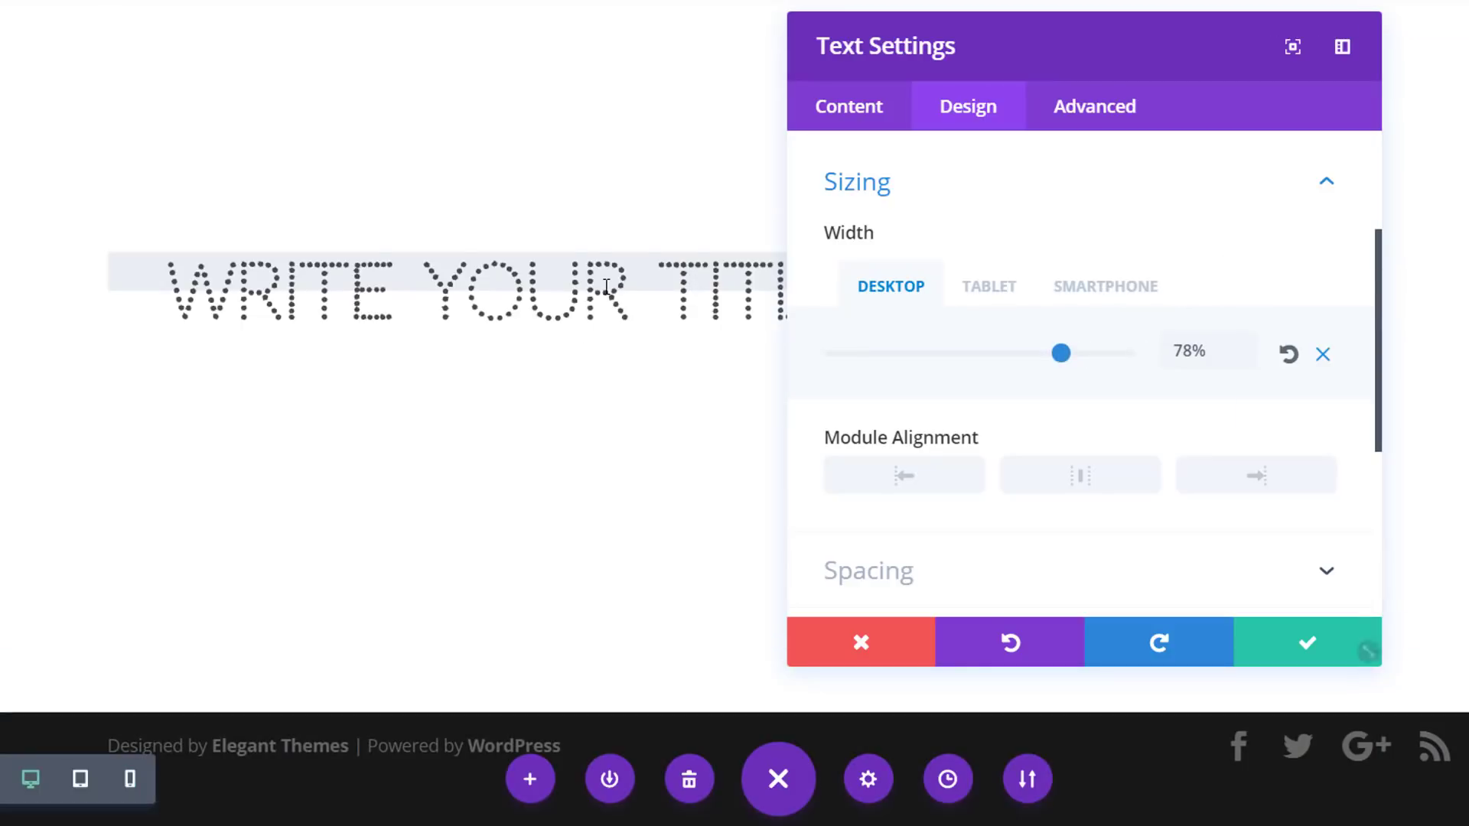
# - Center the title module's alignment and set its custom top and bottom padding to 15px each
pyautogui.moveTo(1128, 22); pyautogui.dragTo(1300, 23)
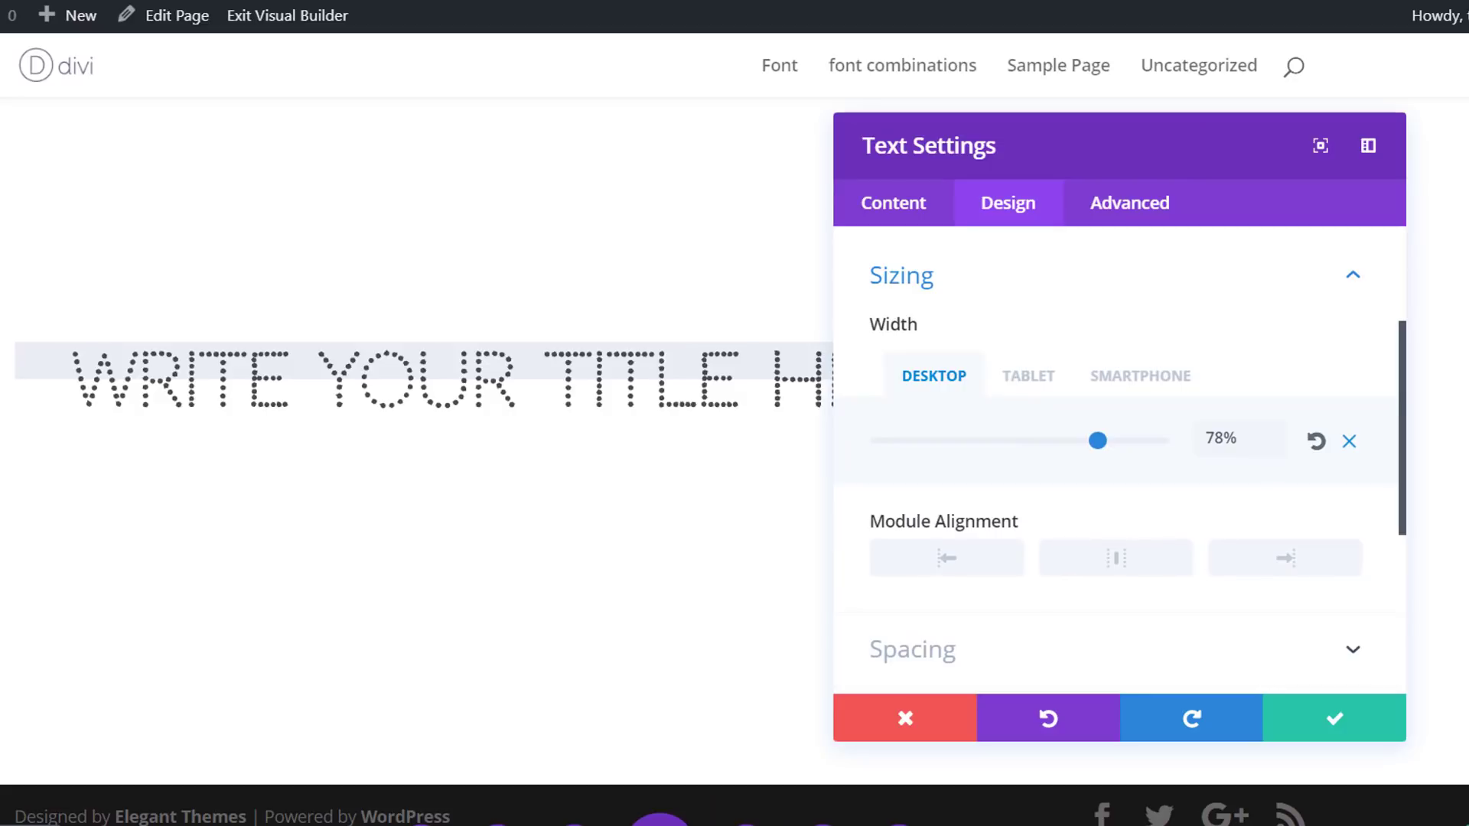
pyautogui.click(1086, 559)
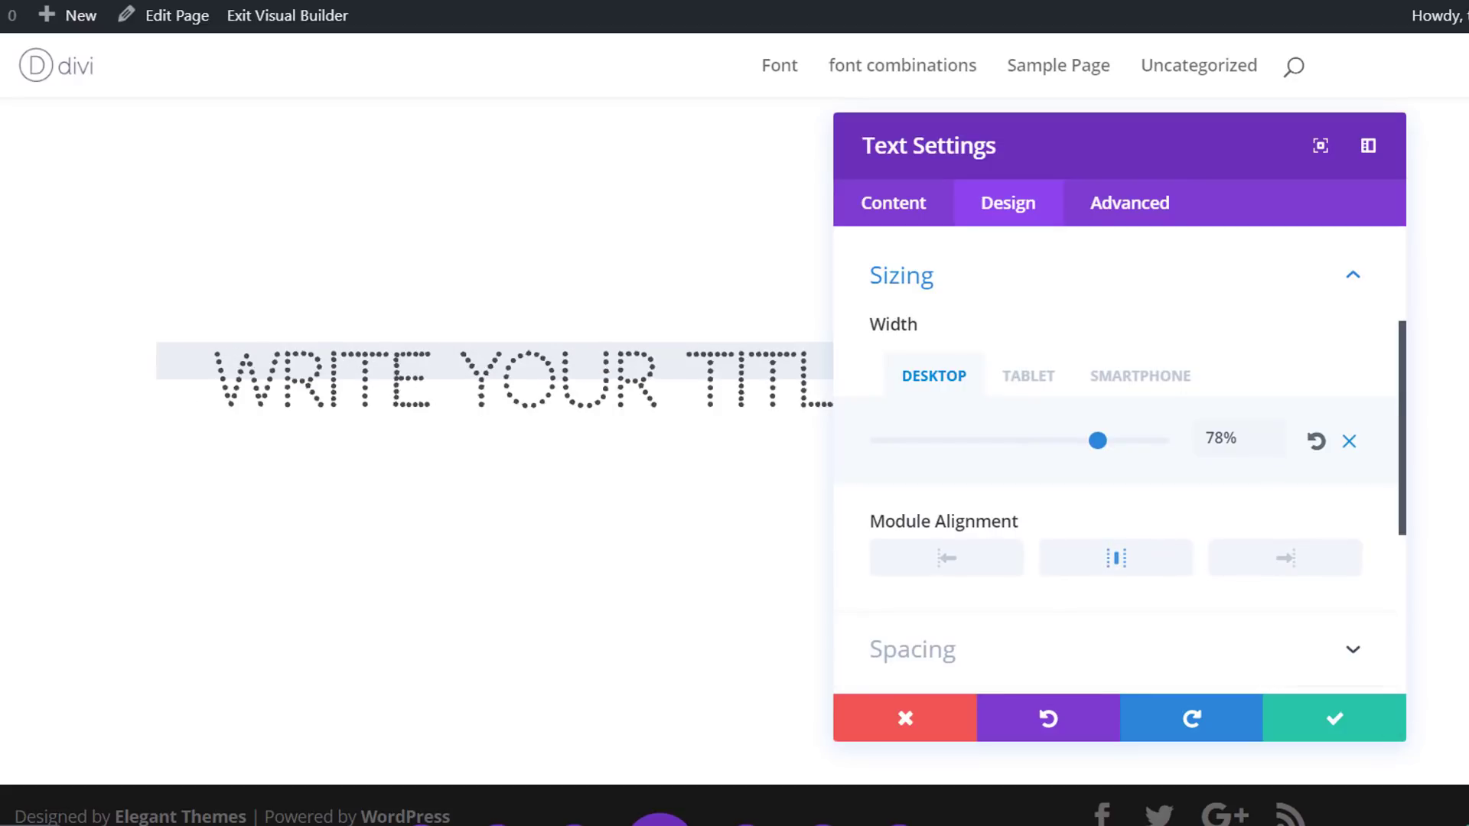
pyautogui.scroll(-3, 1144, 452)
pyautogui.click(982, 437)
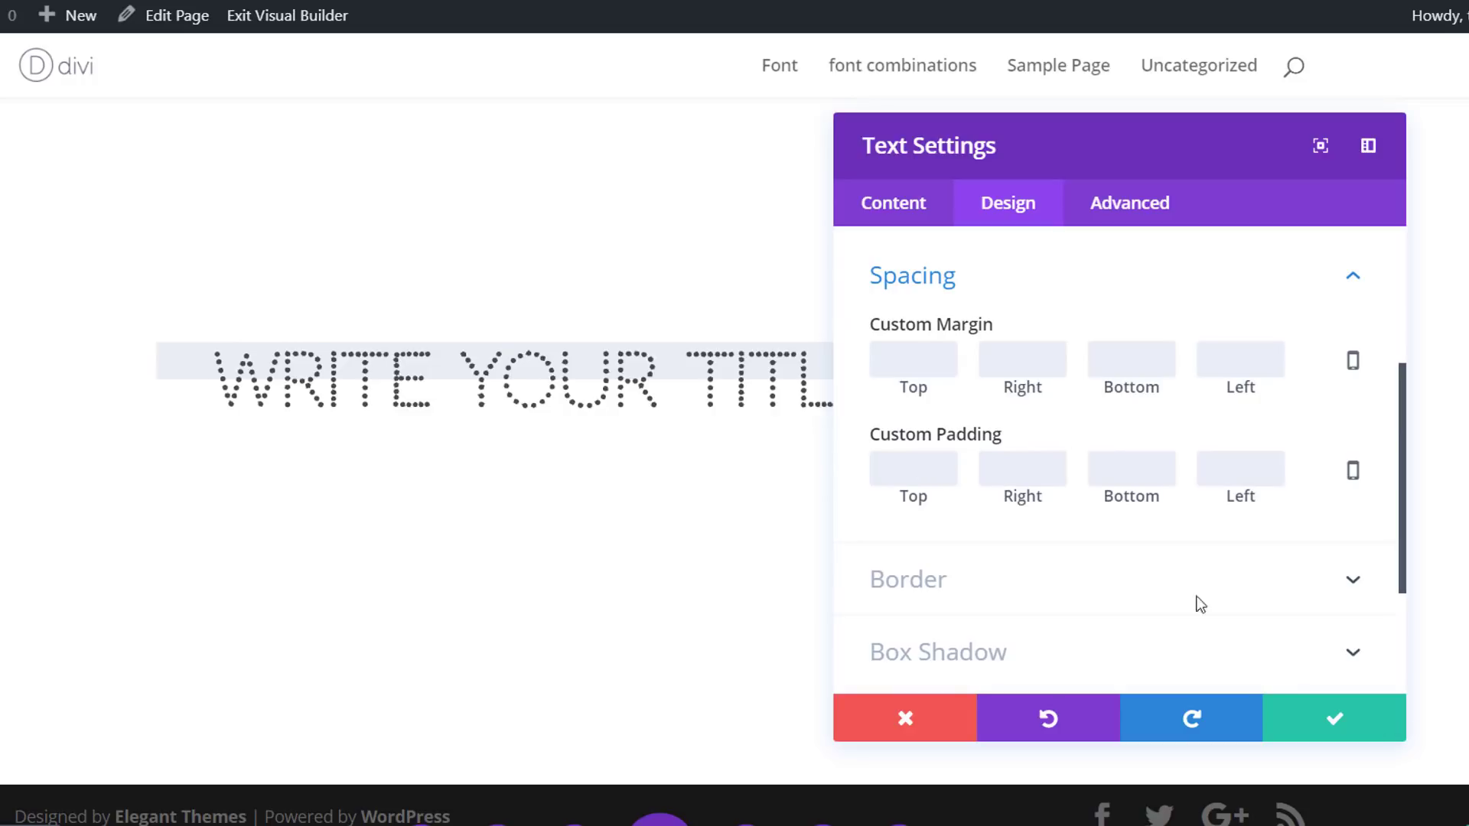
pyautogui.click(947, 477)
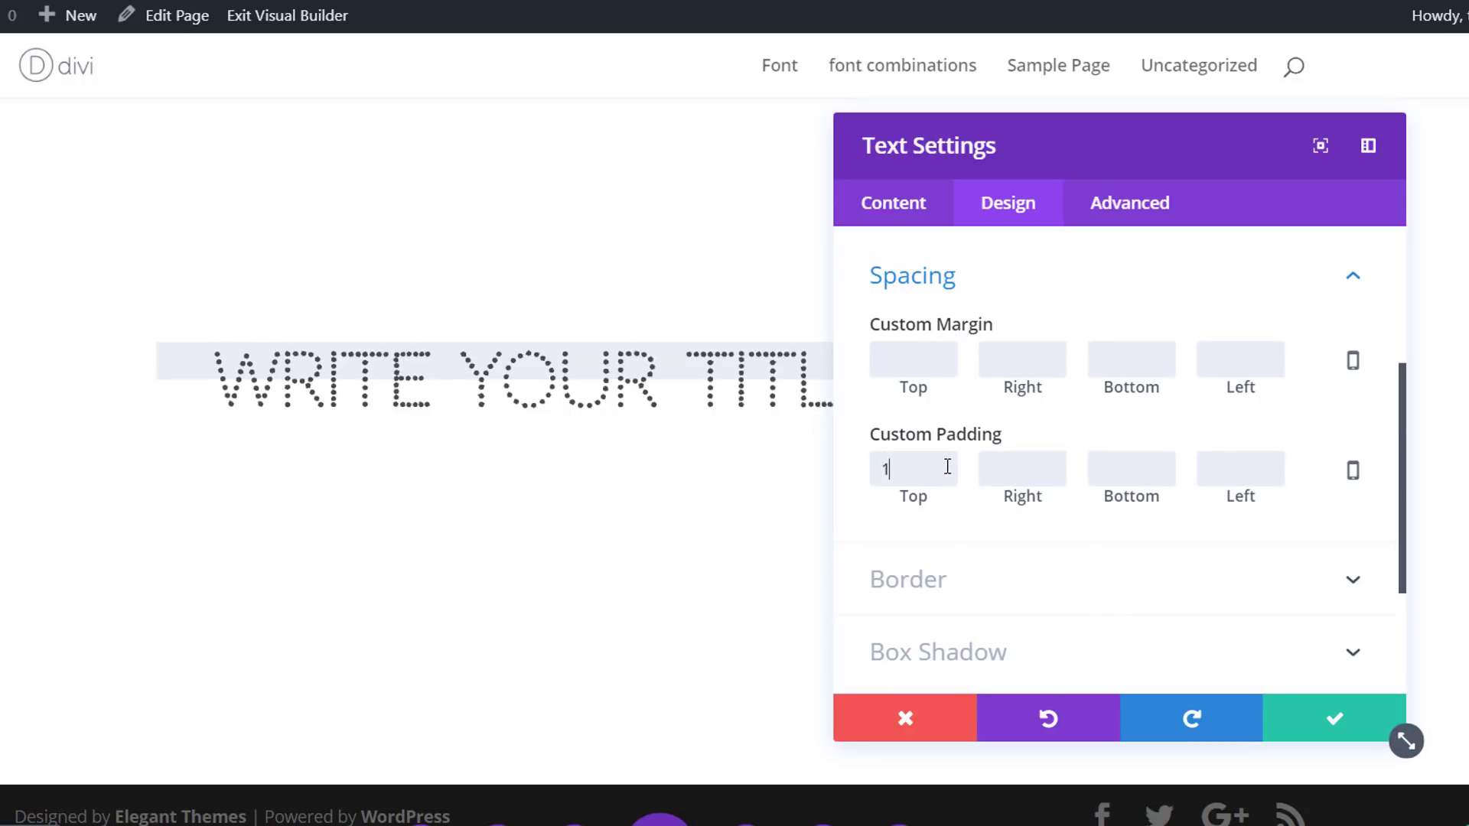
pyautogui.write('15')
pyautogui.click(1142, 464)
pyautogui.write('15')
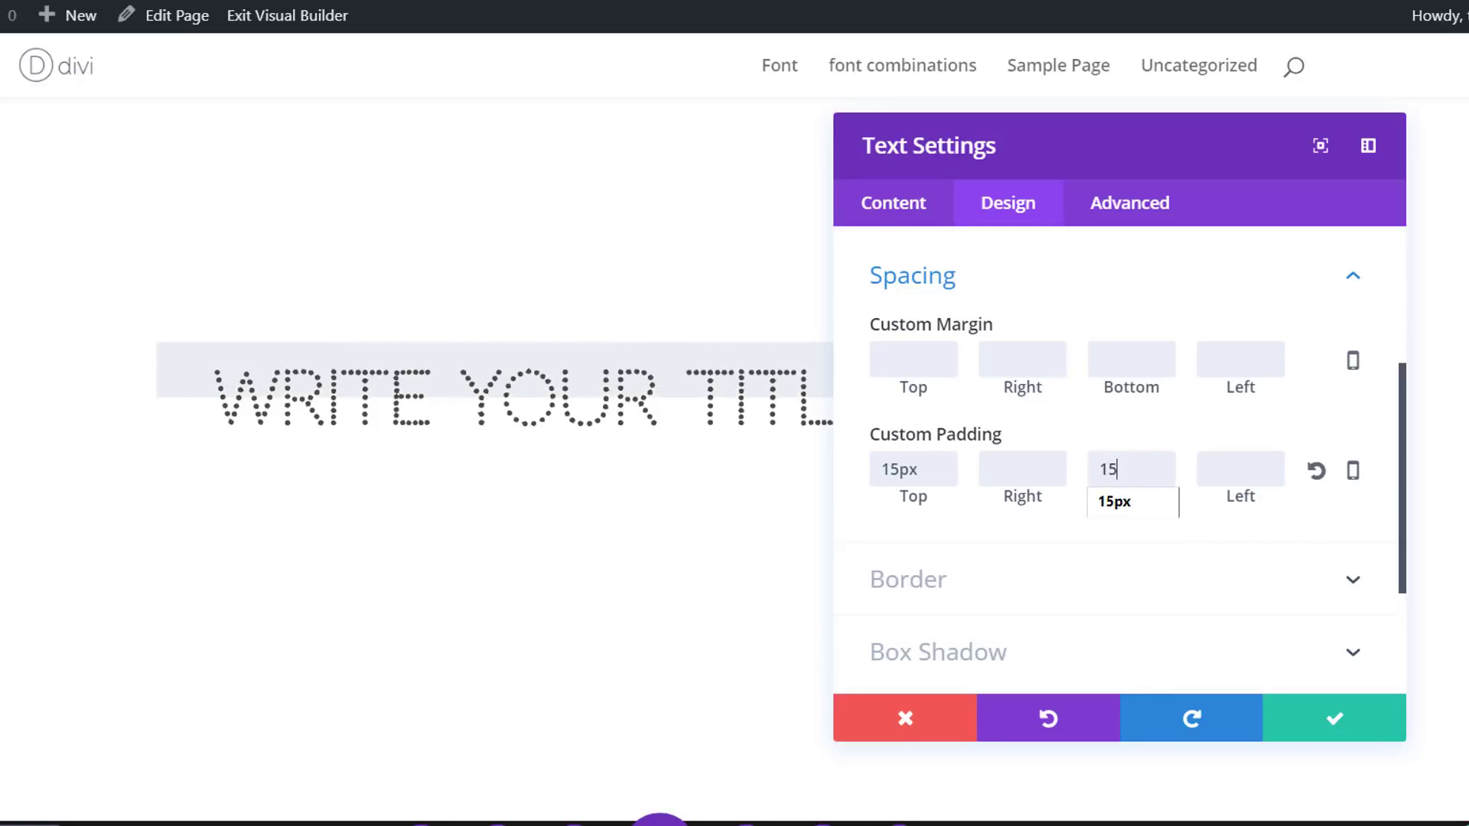
# - Round the module's top-left and bottom-right corners to 500px and its bottom-left and top-right corners to 20px
pyautogui.scroll(-3, 1071, 489)
pyautogui.click(1019, 394)
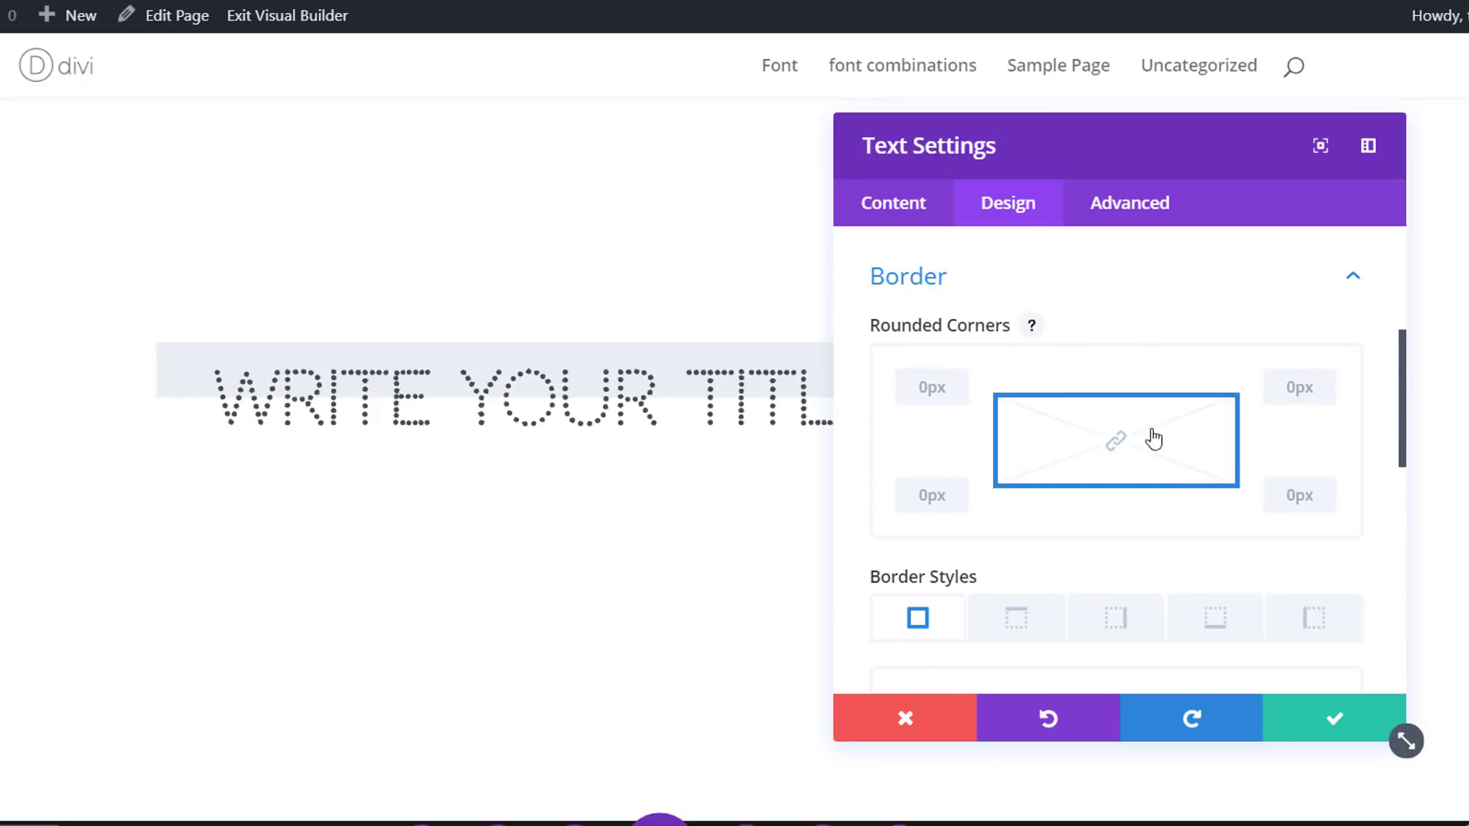
pyautogui.click(942, 394)
pyautogui.write('500')
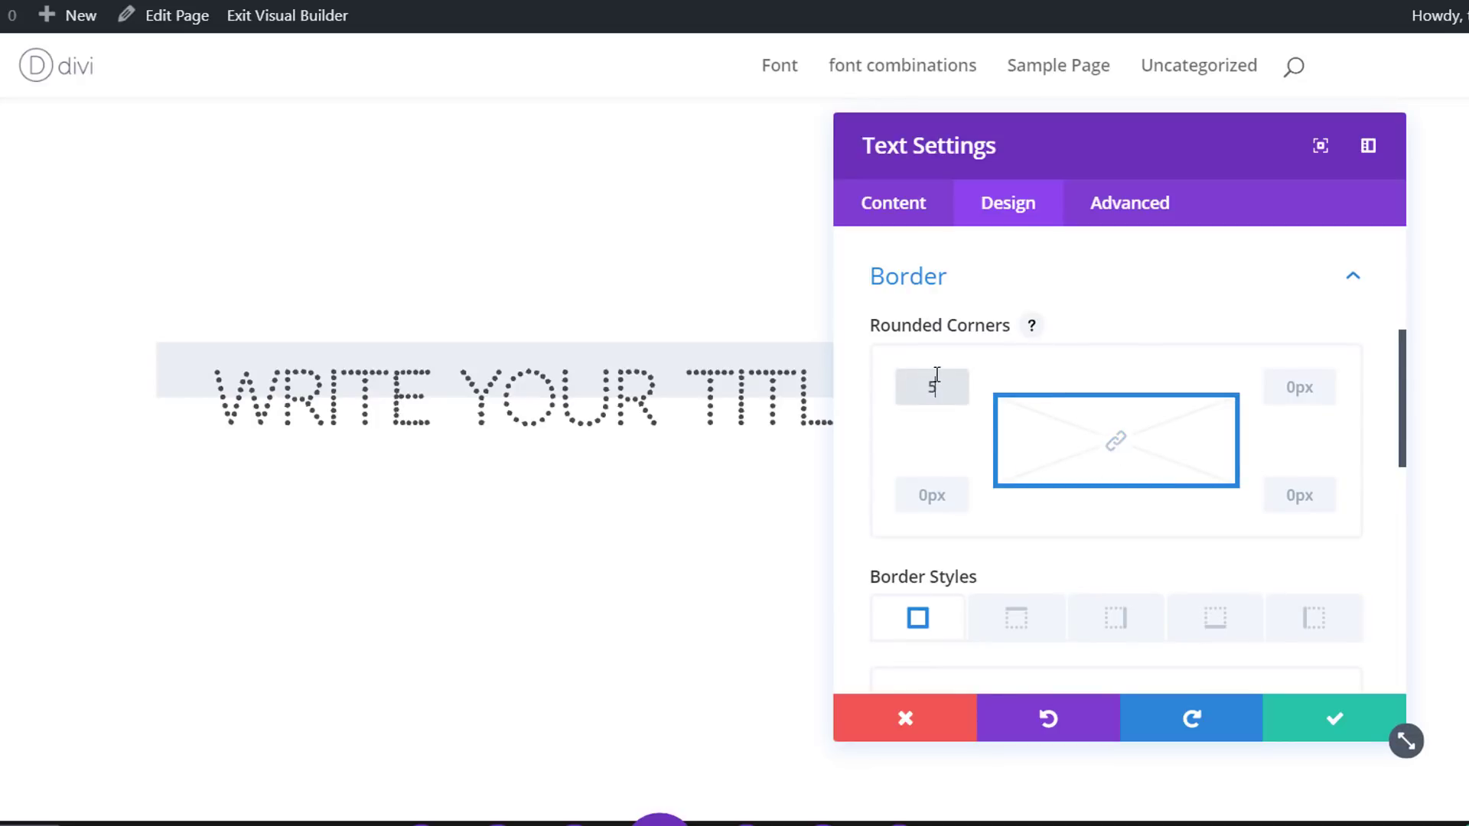
pyautogui.click(1301, 501)
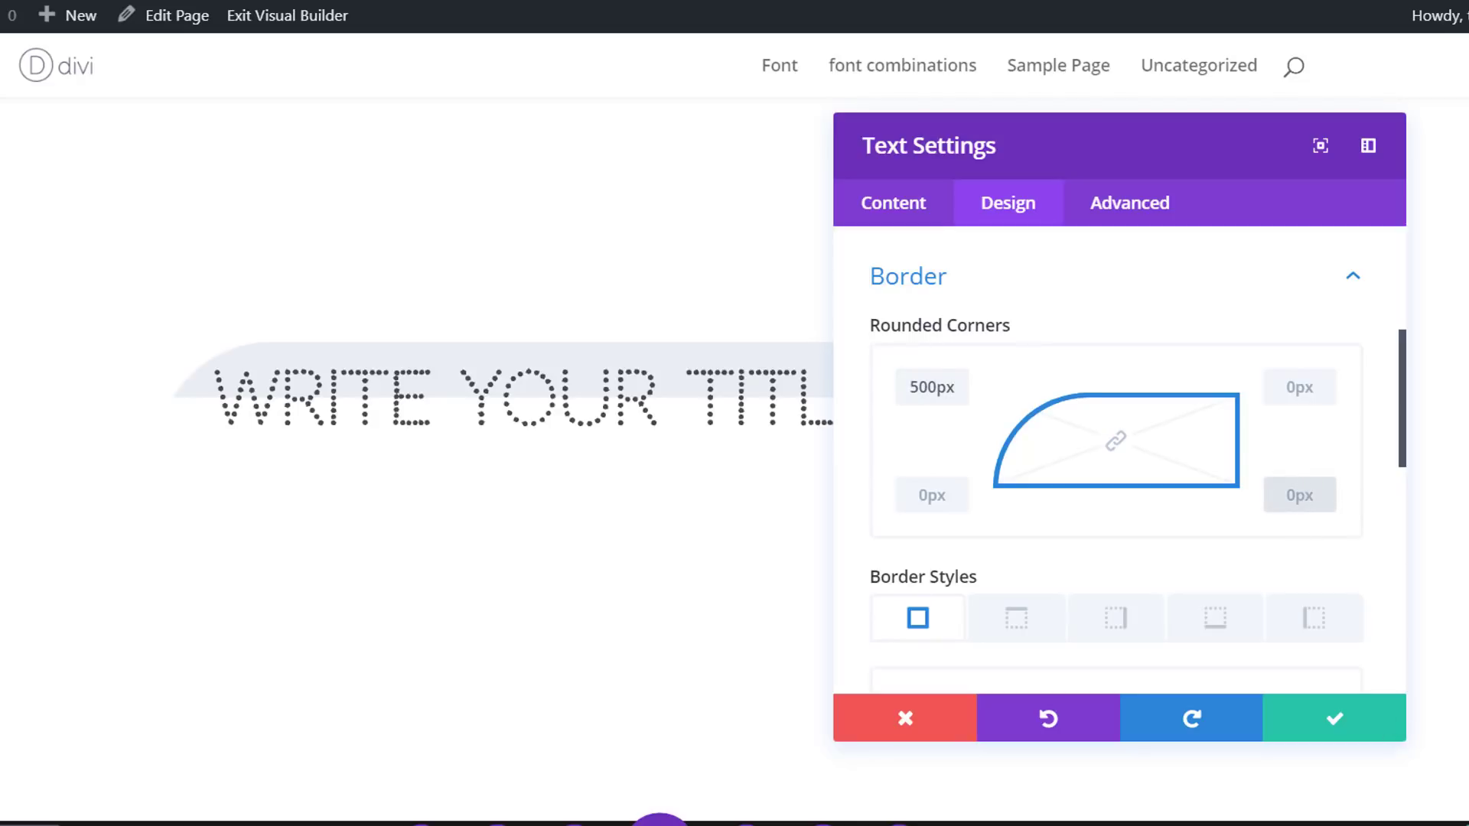
pyautogui.write('500')
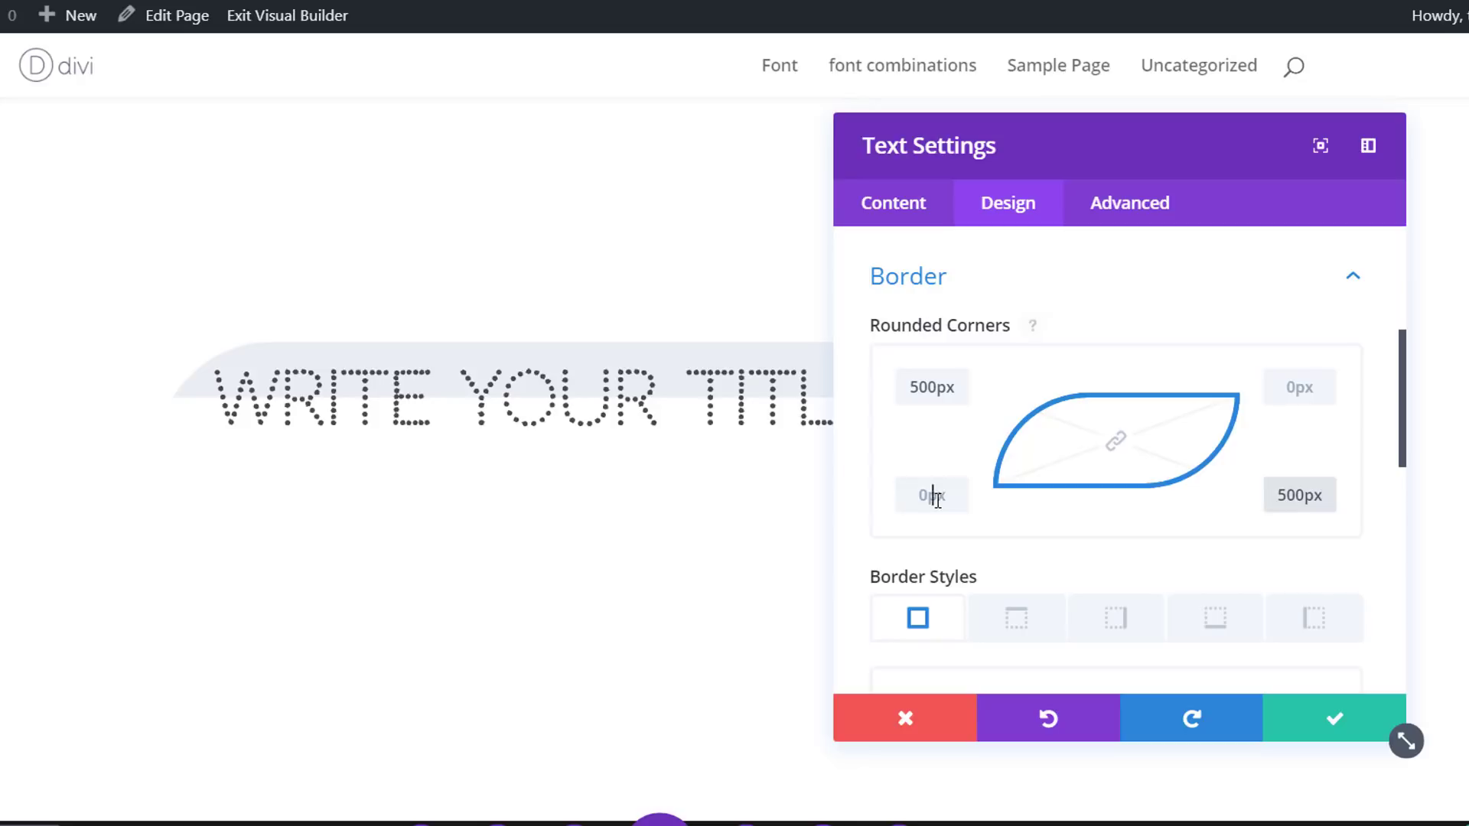
pyautogui.click(934, 497)
pyautogui.write('2')
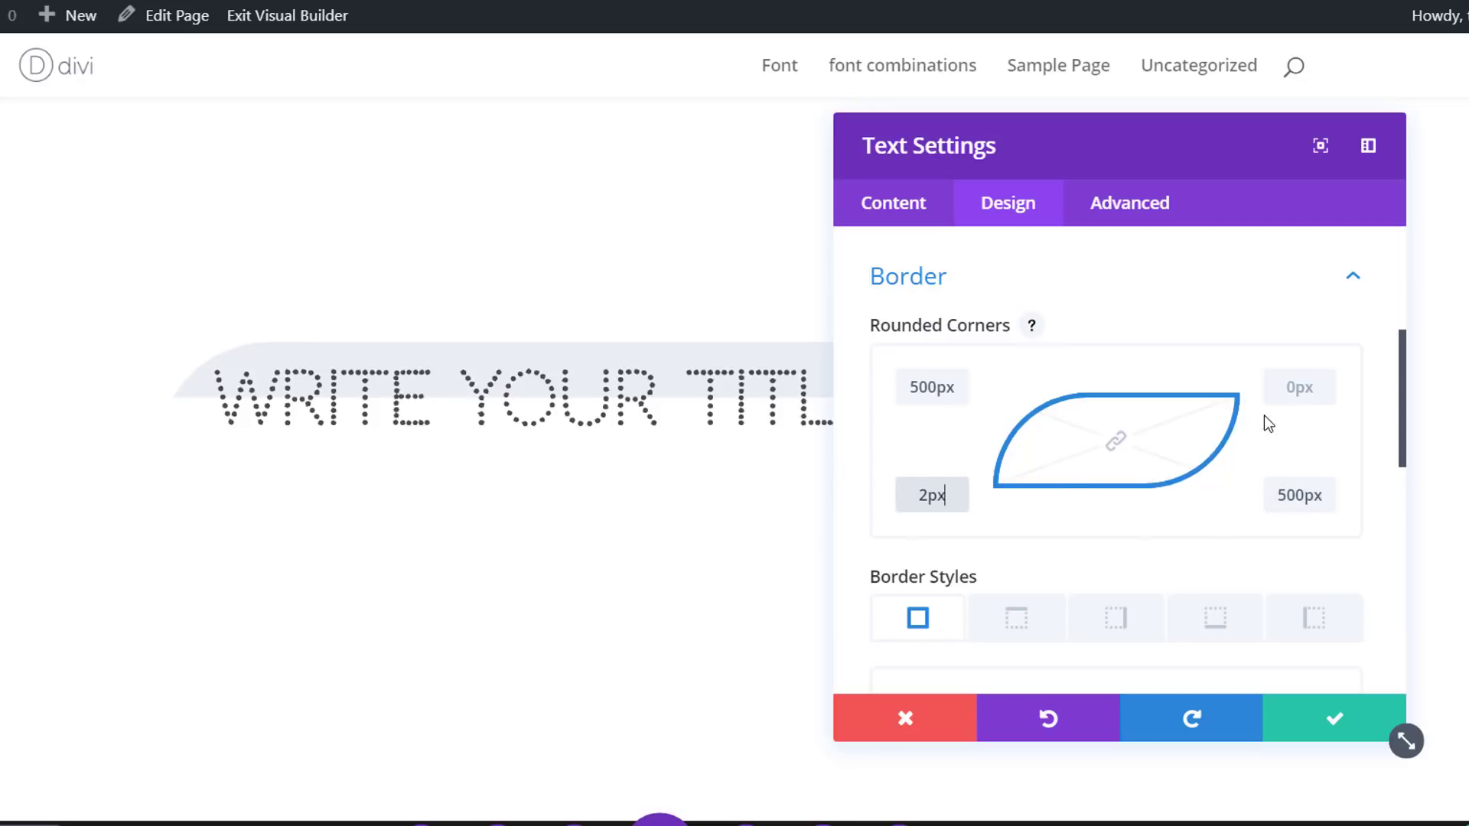
pyautogui.write('0')
pyautogui.click(1312, 395)
pyautogui.write('20')
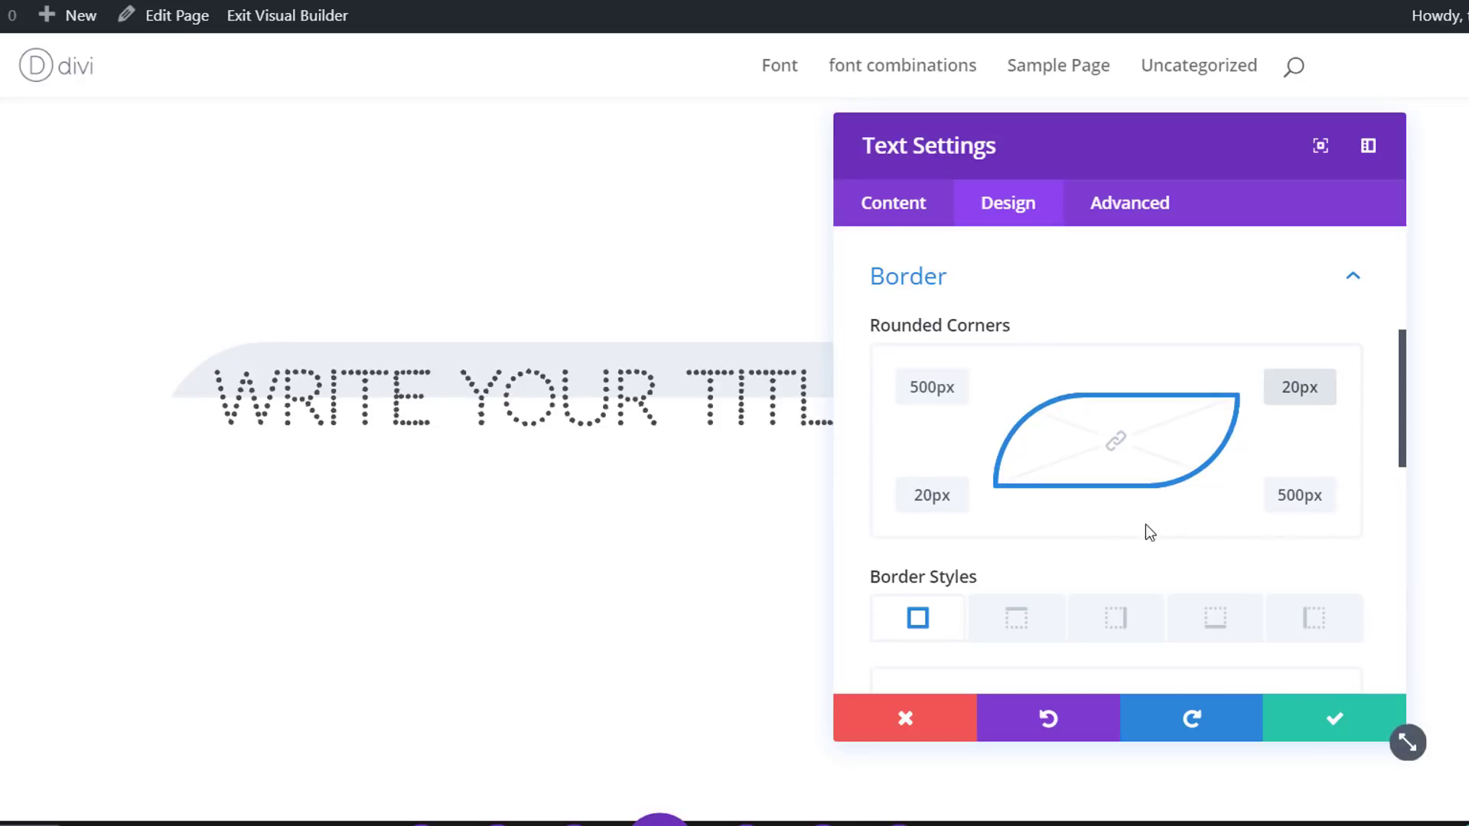
# - Give the title module a top border with a width of 2px
pyautogui.scroll(-2, 1013, 512)
pyautogui.click(1013, 509)
pyautogui.scroll(-3, 1115, 446)
pyautogui.scroll(-1, 1114, 446)
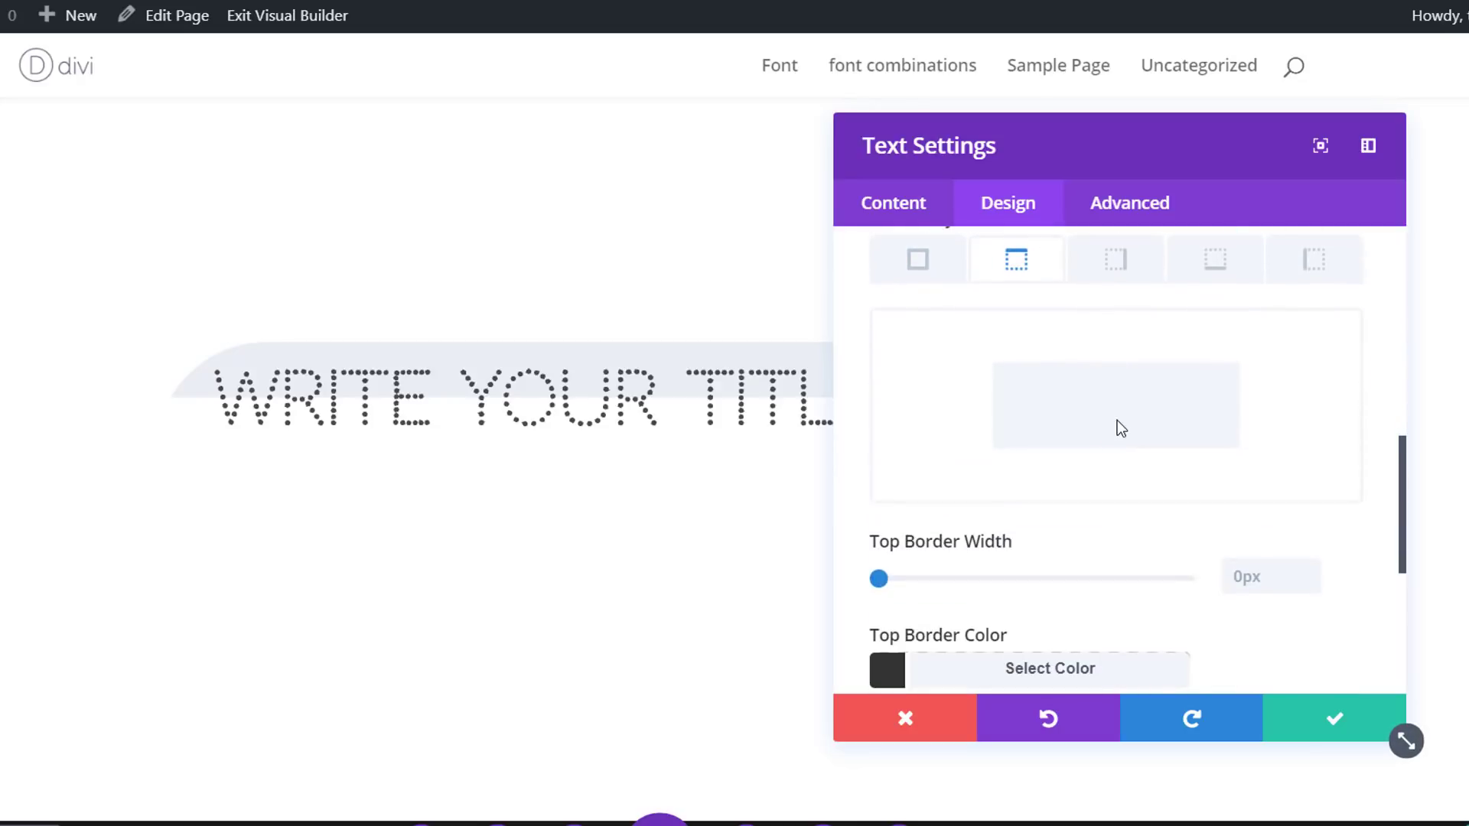
pyautogui.click(1273, 570)
pyautogui.write('2')
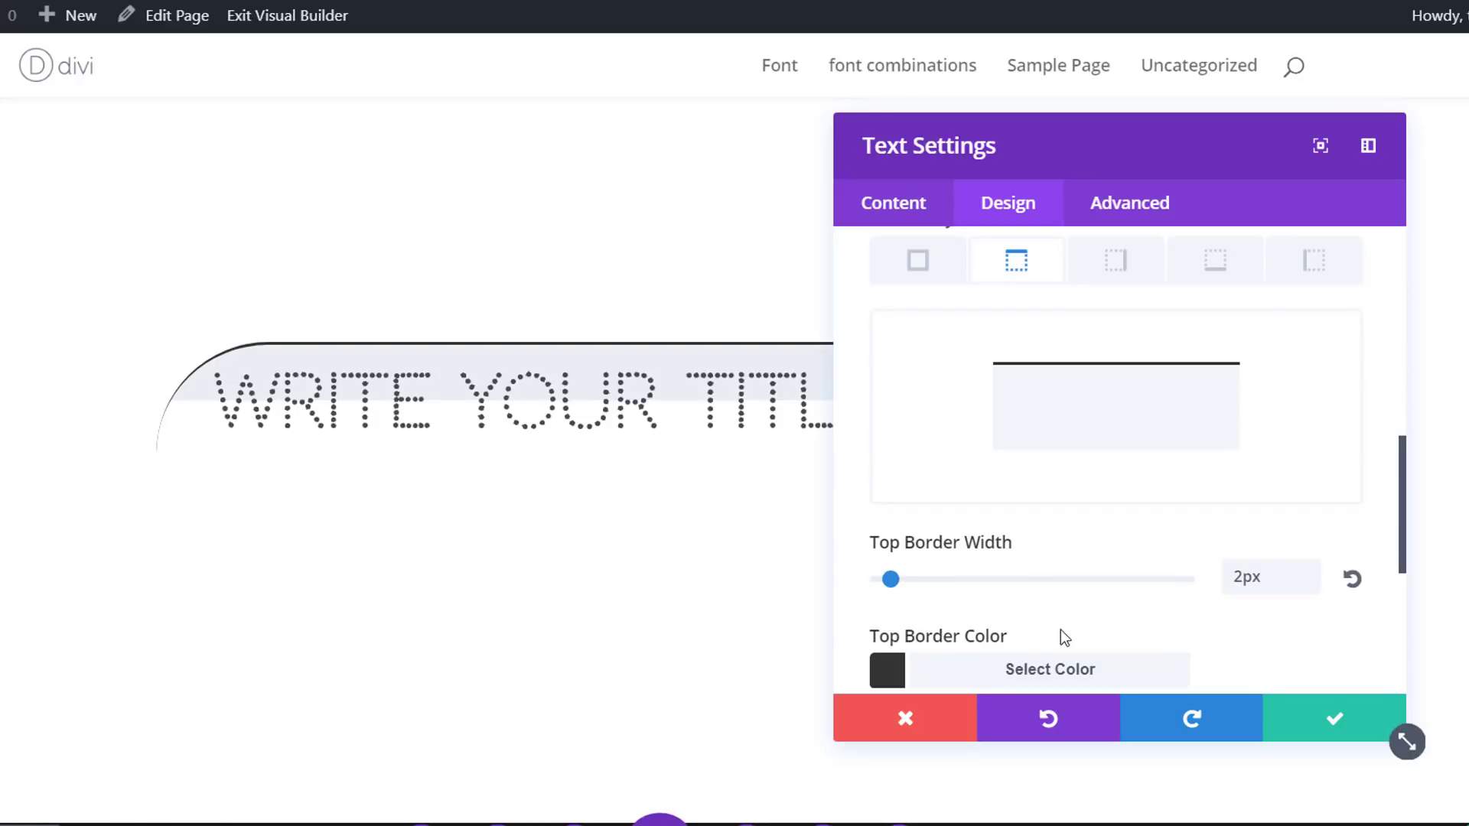
# - Paste the copied semi-transparent gray as the top border color and set the border style to Double
pyautogui.scroll(-3, 1063, 612)
pyautogui.click(1049, 552)
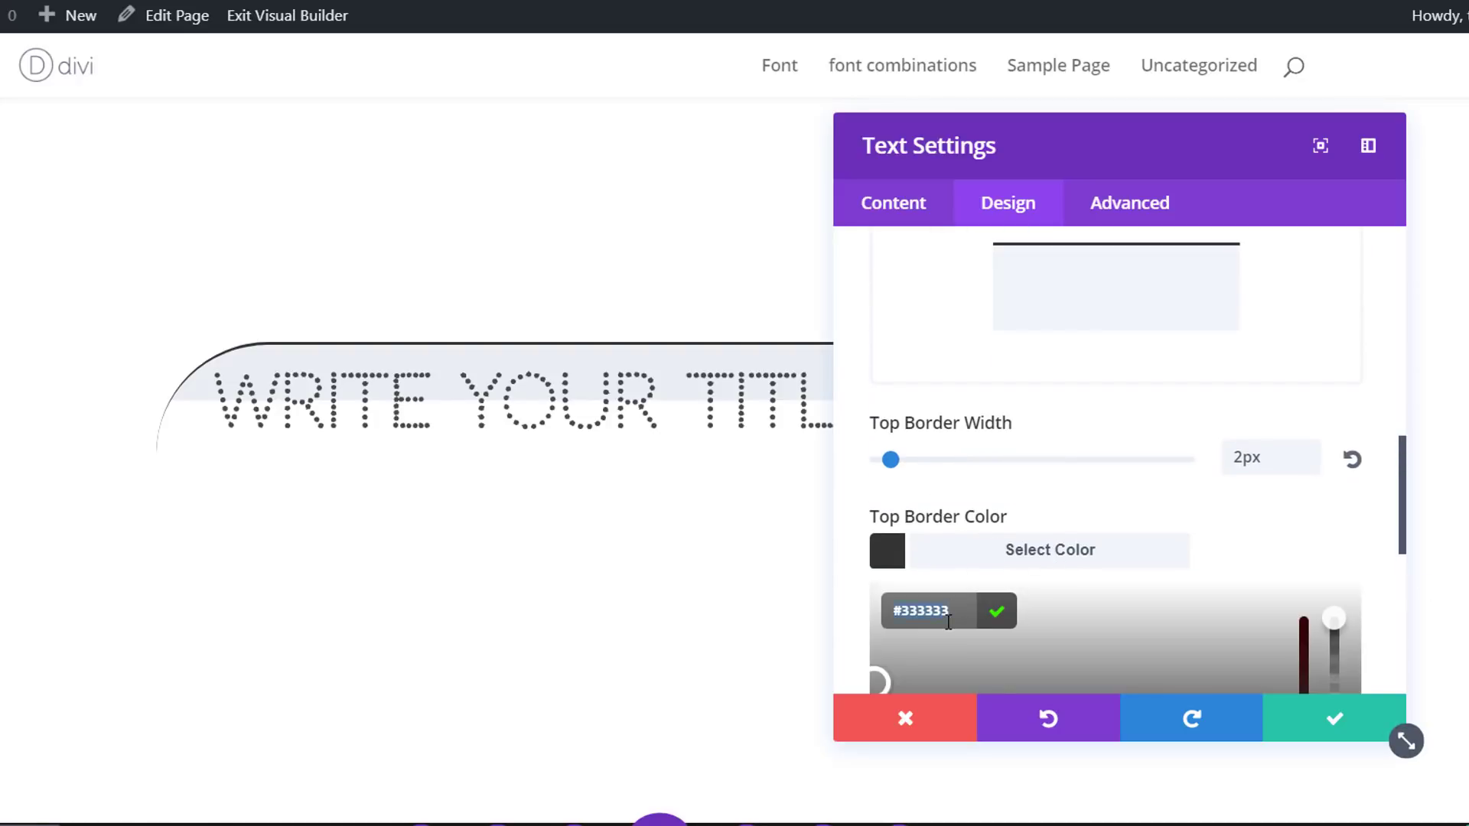
pyautogui.hotkey('ctrl', 'a')
pyautogui.hotkey('ctrl', 'v')
pyautogui.scroll(-5, 1071, 574)
pyautogui.click(986, 554)
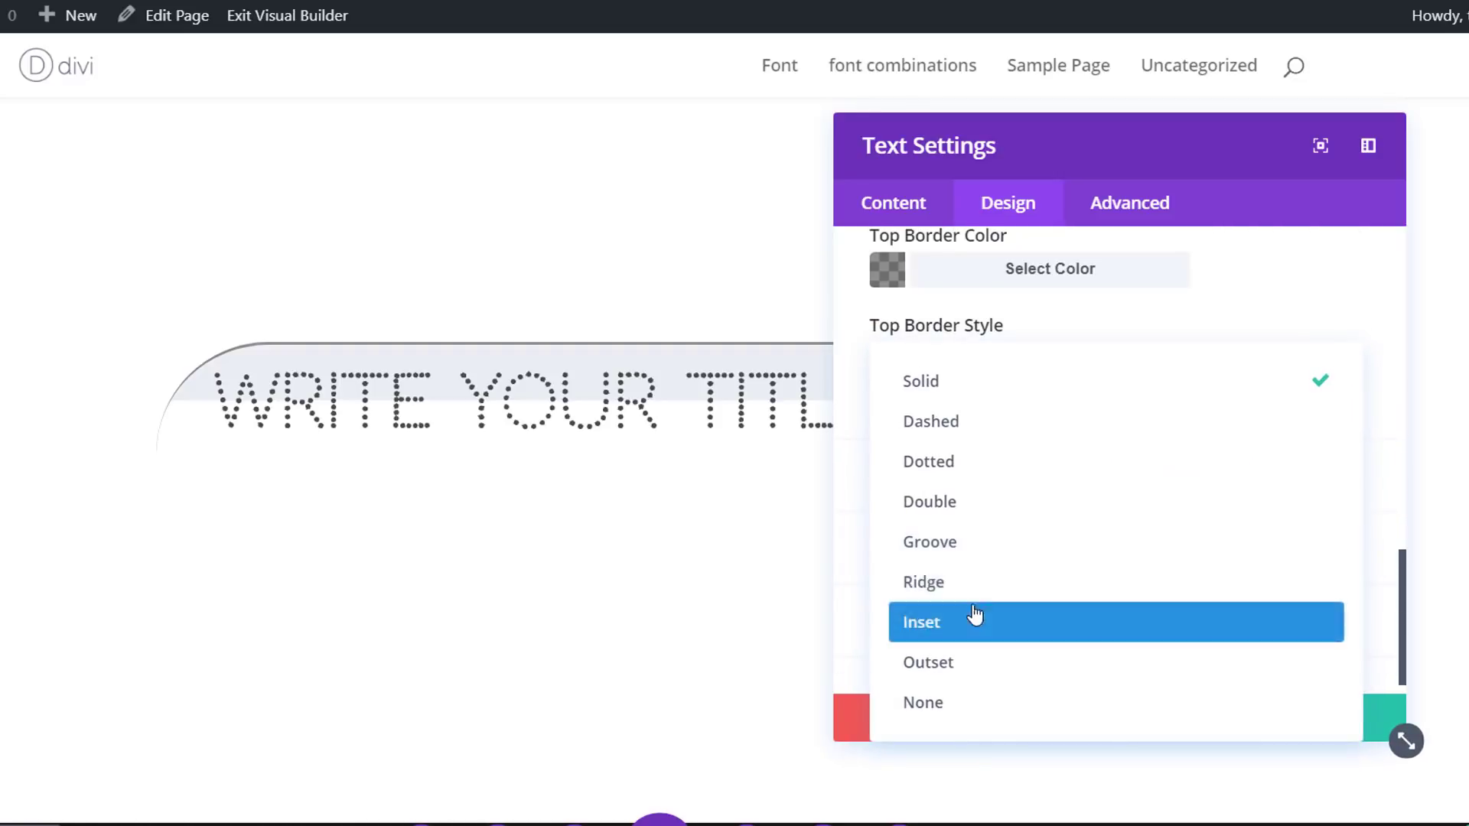
pyautogui.click(999, 518)
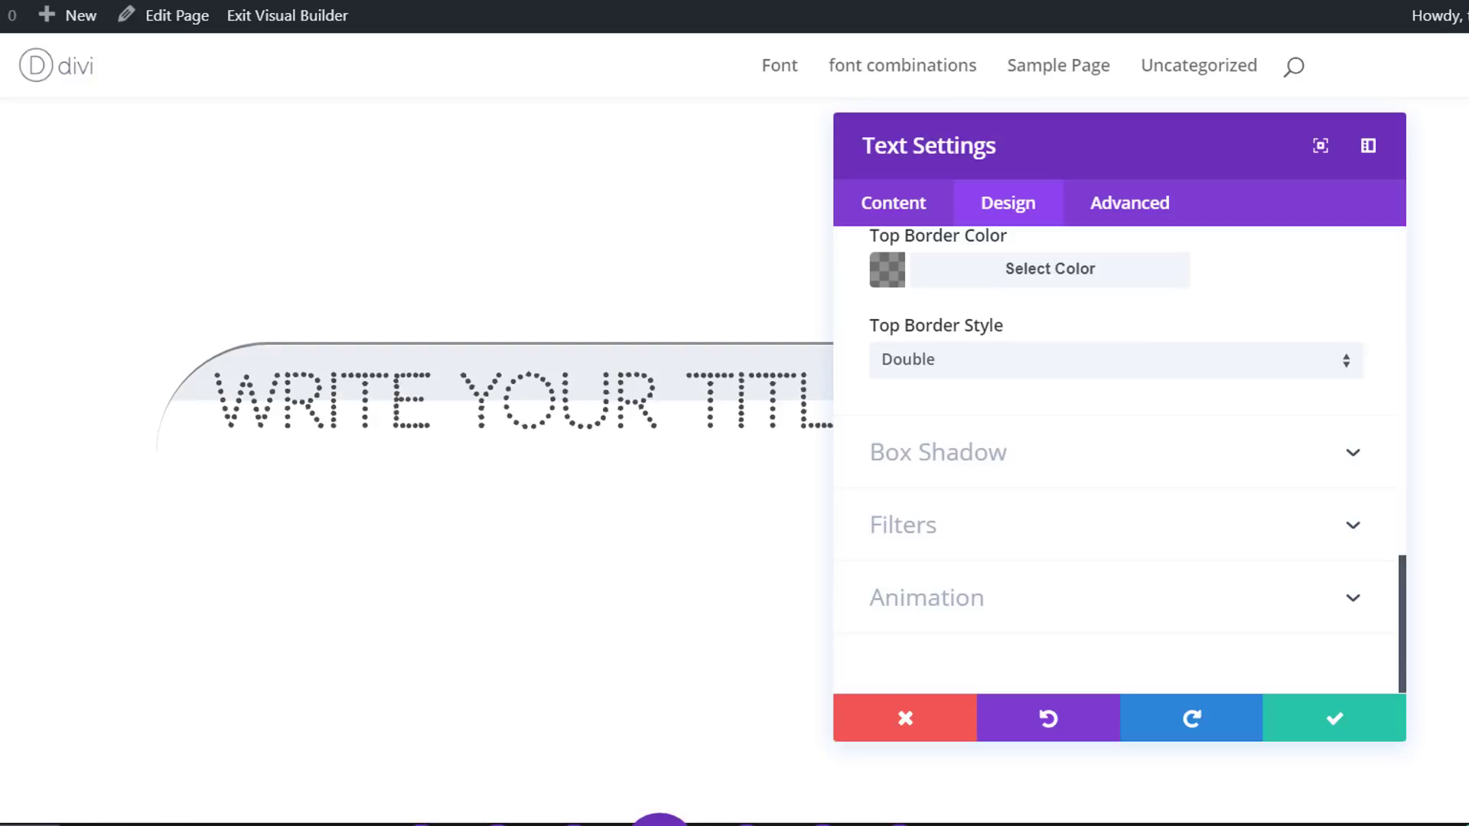
# - Apply the first box shadow preset to the module with a horizontal position of 5px and vertical position of -10px
pyautogui.click(1017, 458)
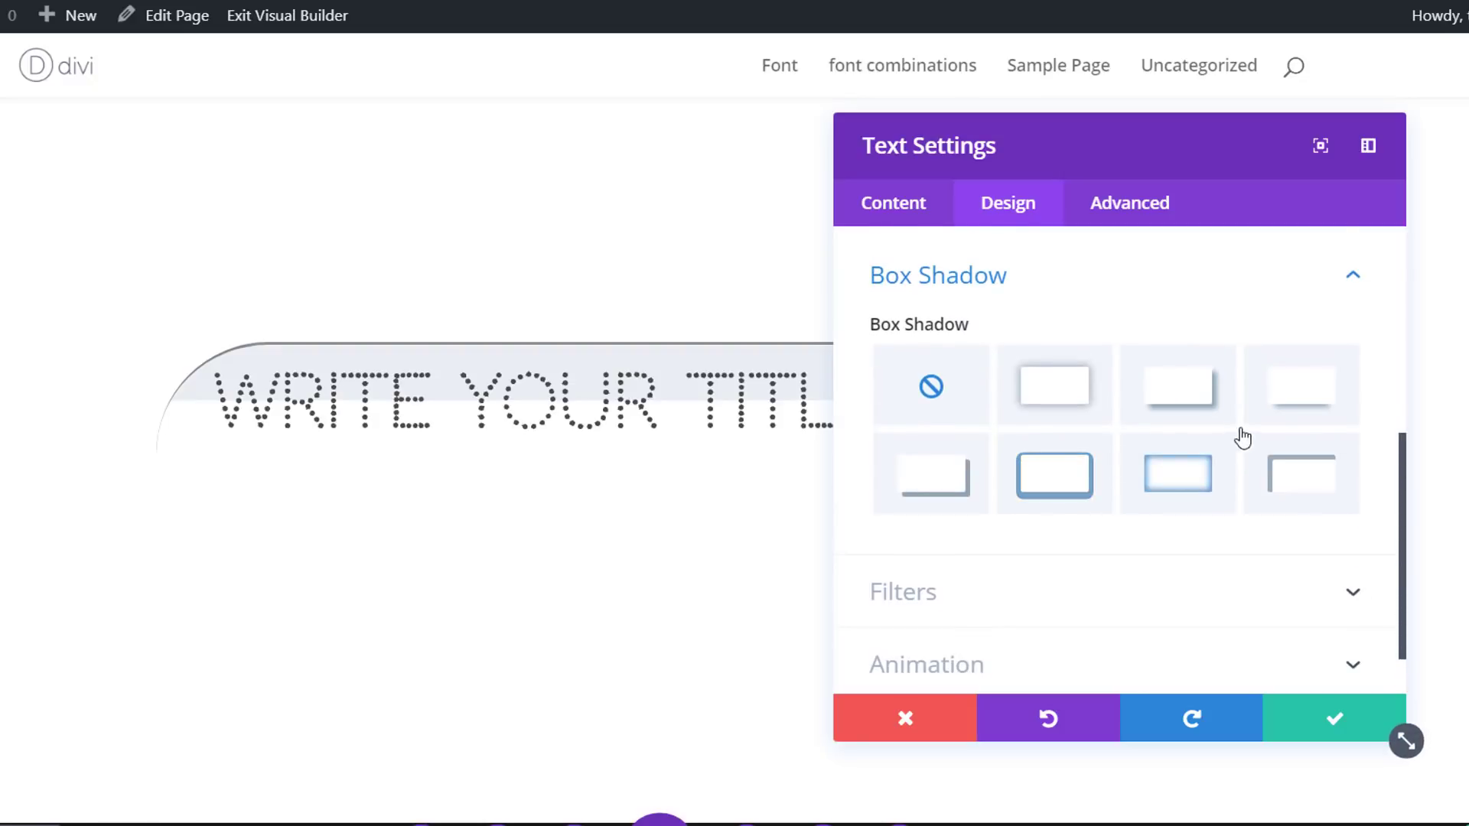
pyautogui.click(1030, 386)
pyautogui.scroll(-2, 1310, 485)
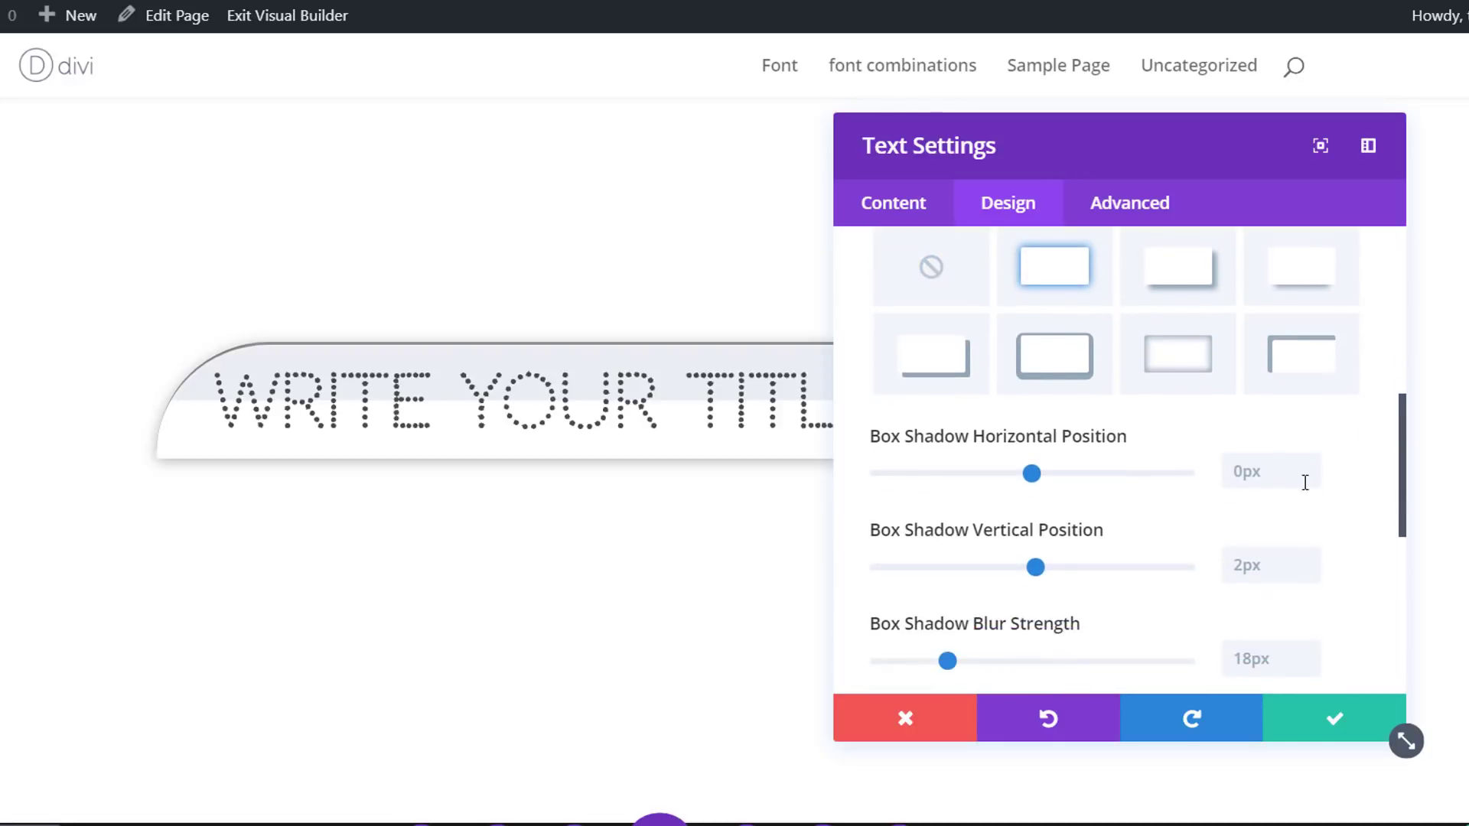
pyautogui.click(1278, 477)
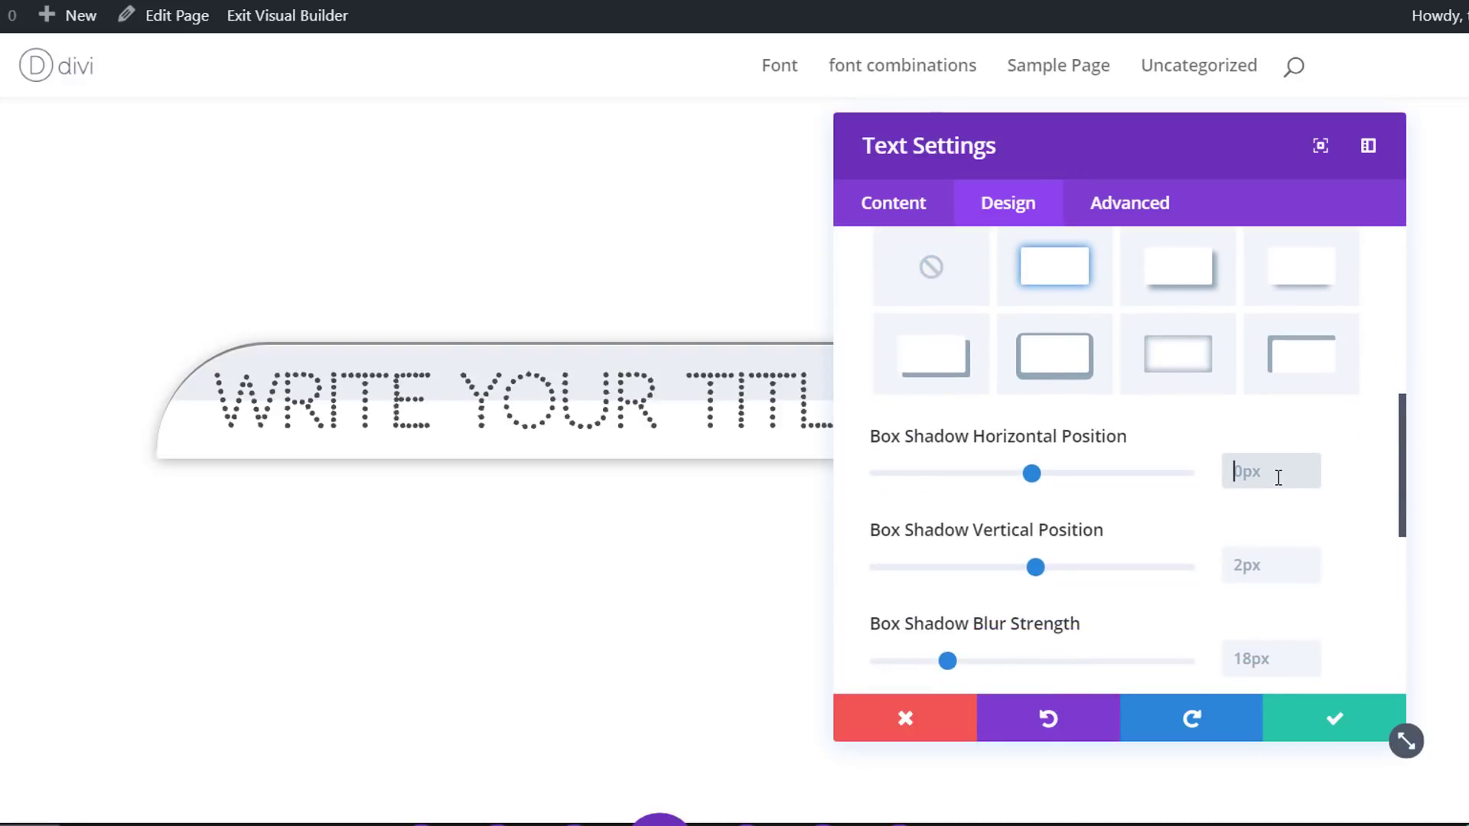
pyautogui.write('5')
pyautogui.click(1256, 562)
pyautogui.write('-10px')
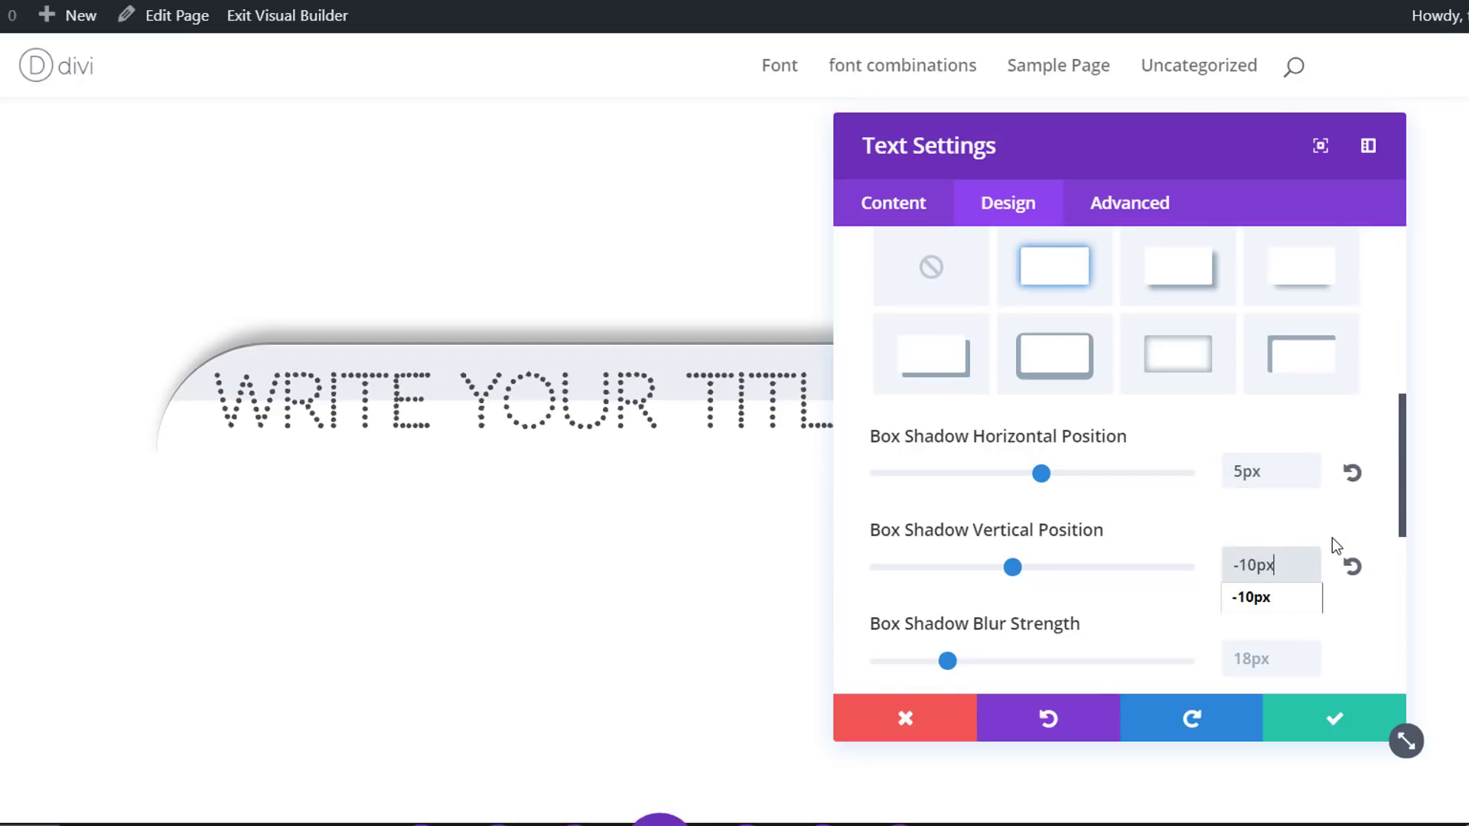
# - Set the box shadow's blur strength to 0px and its spread strength to 2px
pyautogui.scroll(-2, 1300, 544)
pyautogui.click(1288, 542)
pyautogui.write('0')
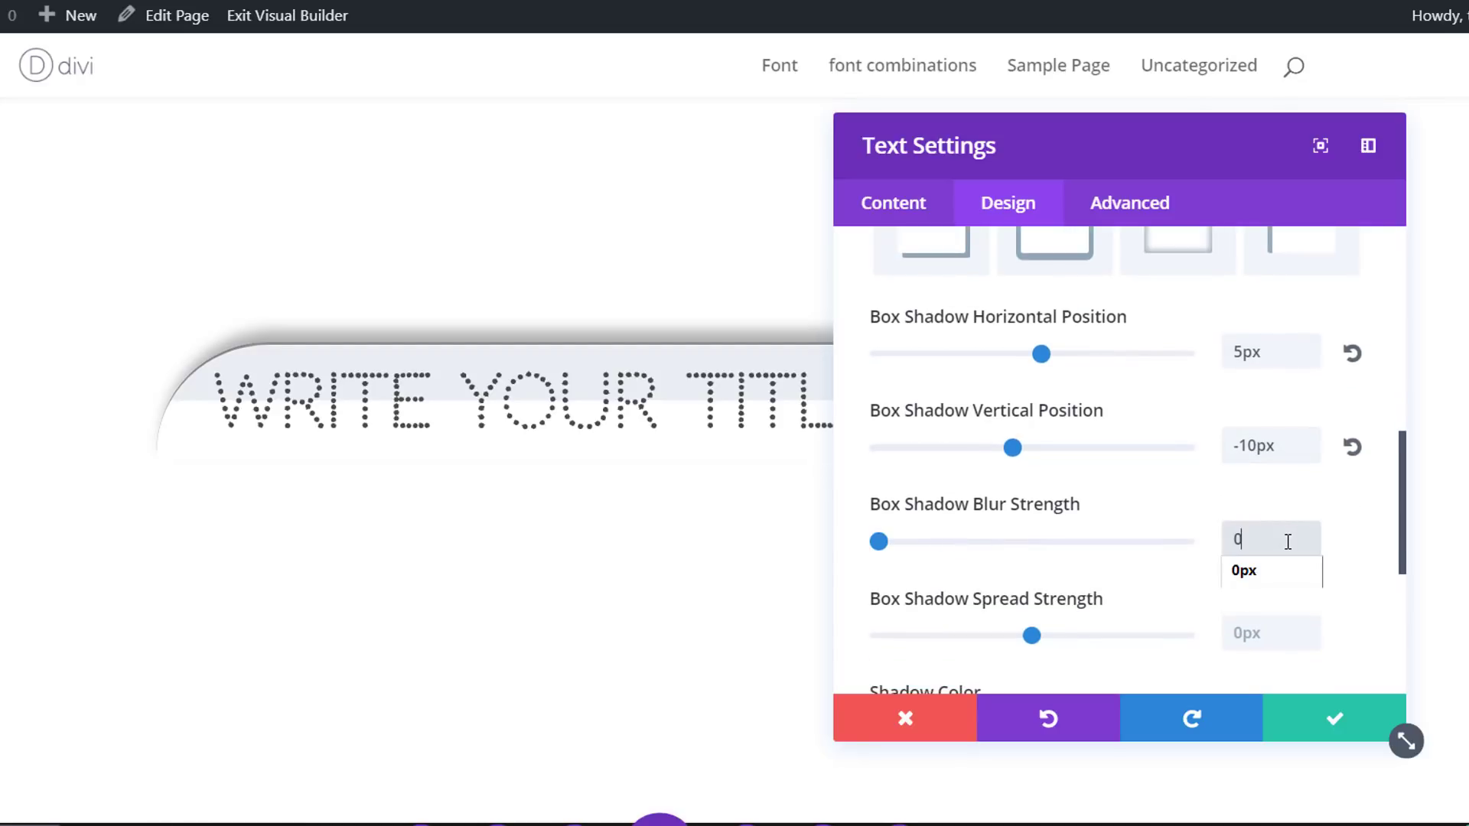
pyautogui.write('px')
pyautogui.scroll(-2, 1337, 514)
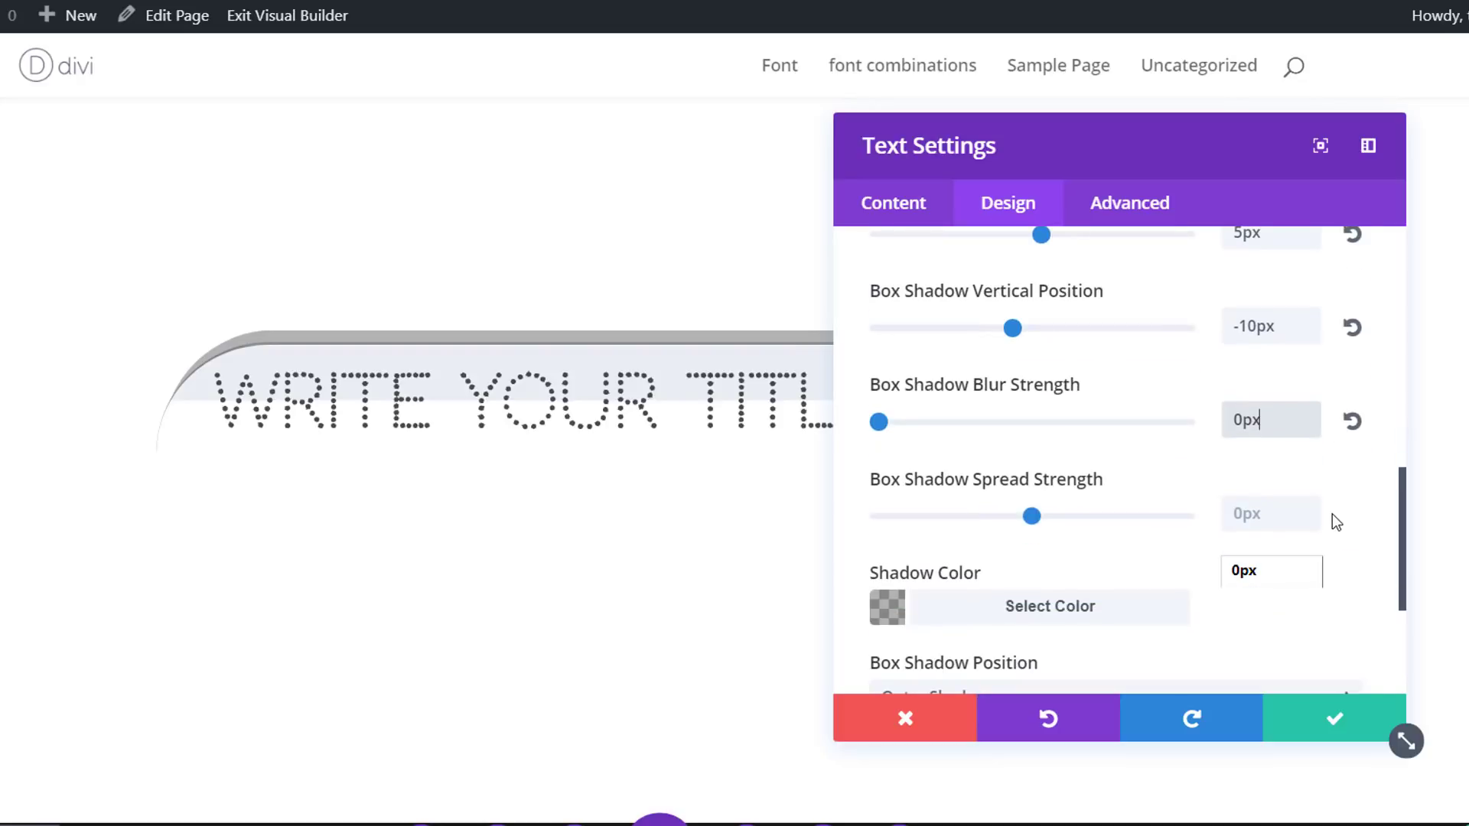
pyautogui.click(1255, 513)
pyautogui.write('2')
pyautogui.press('Return')
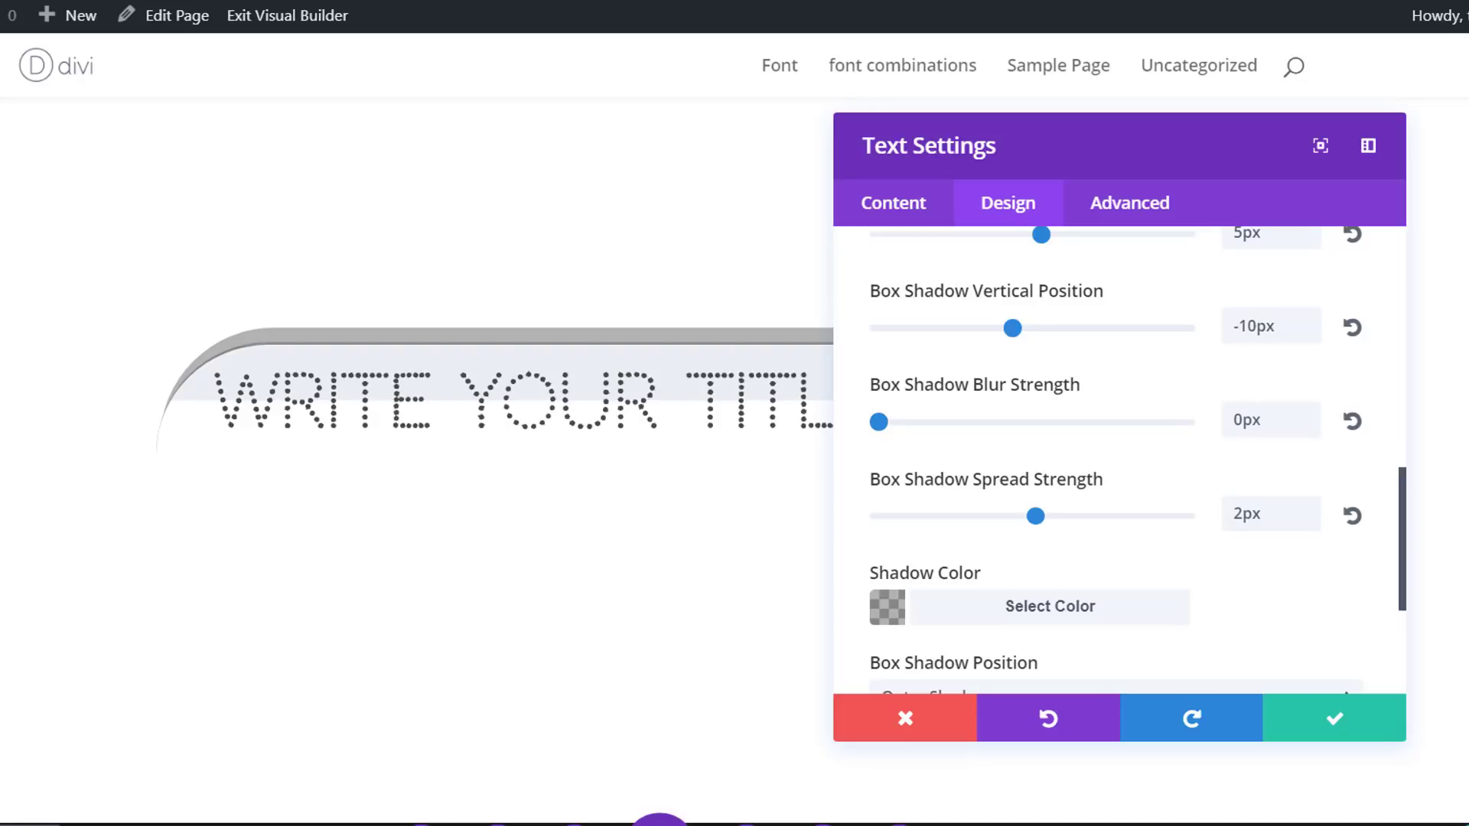
# - Set the box shadow color to rgba(155,175,193,0.44) and save the module settings
pyautogui.scroll(-2, 1114, 564)
pyautogui.click(1046, 505)
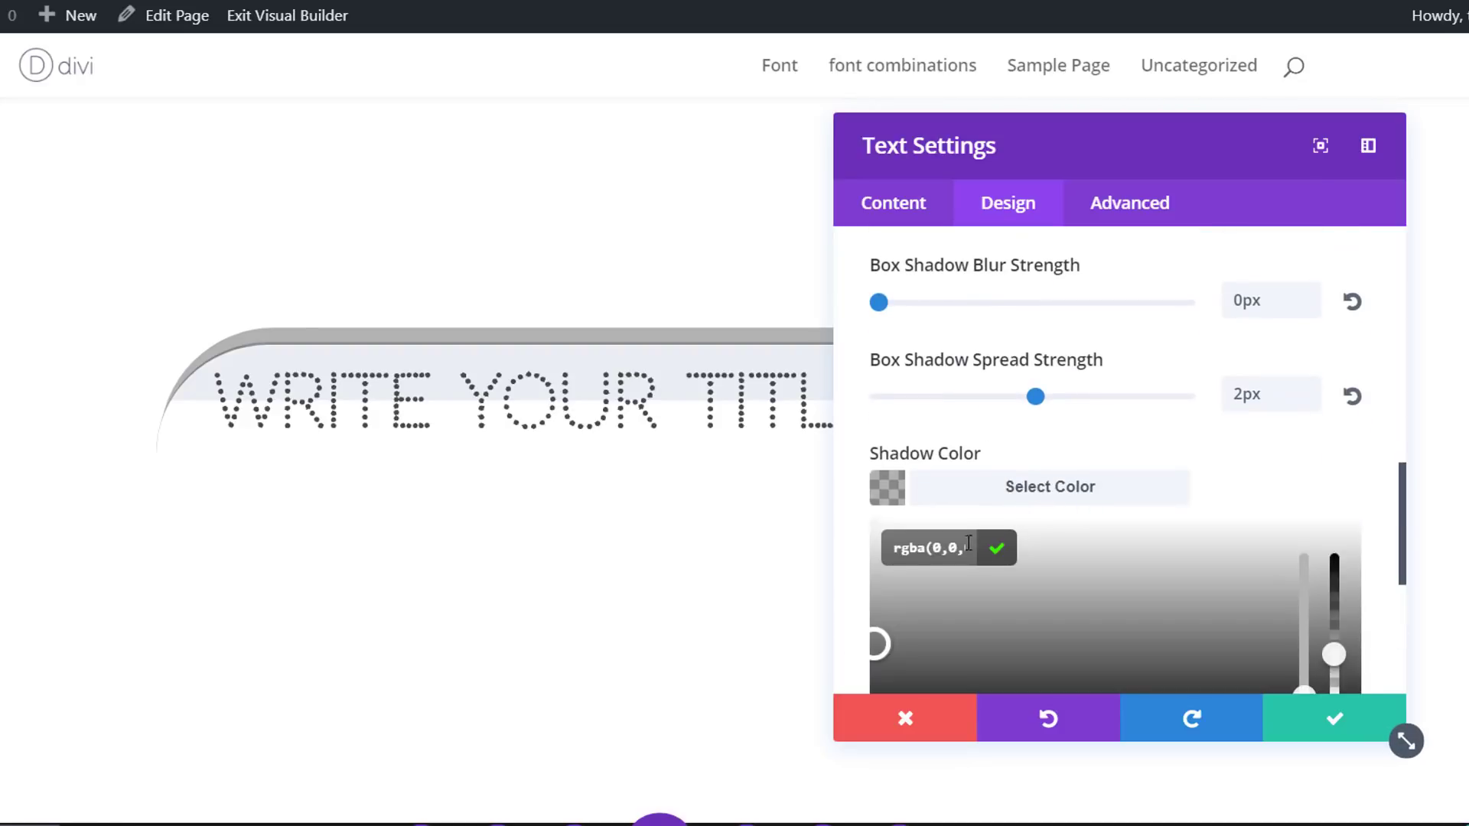
pyautogui.write('rgba(155,175,193,0.44)')
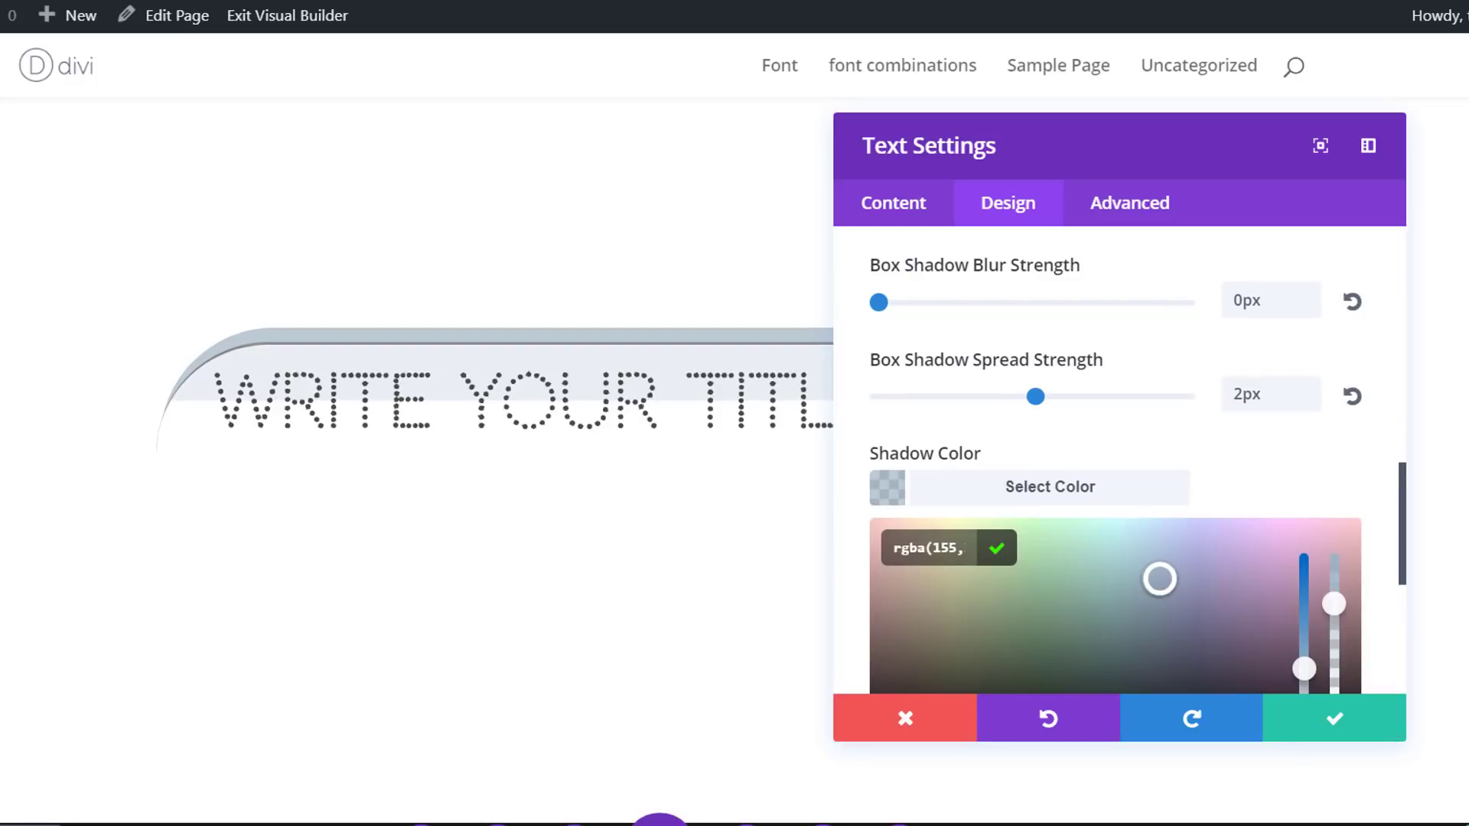
pyautogui.scroll(-5, 1033, 530)
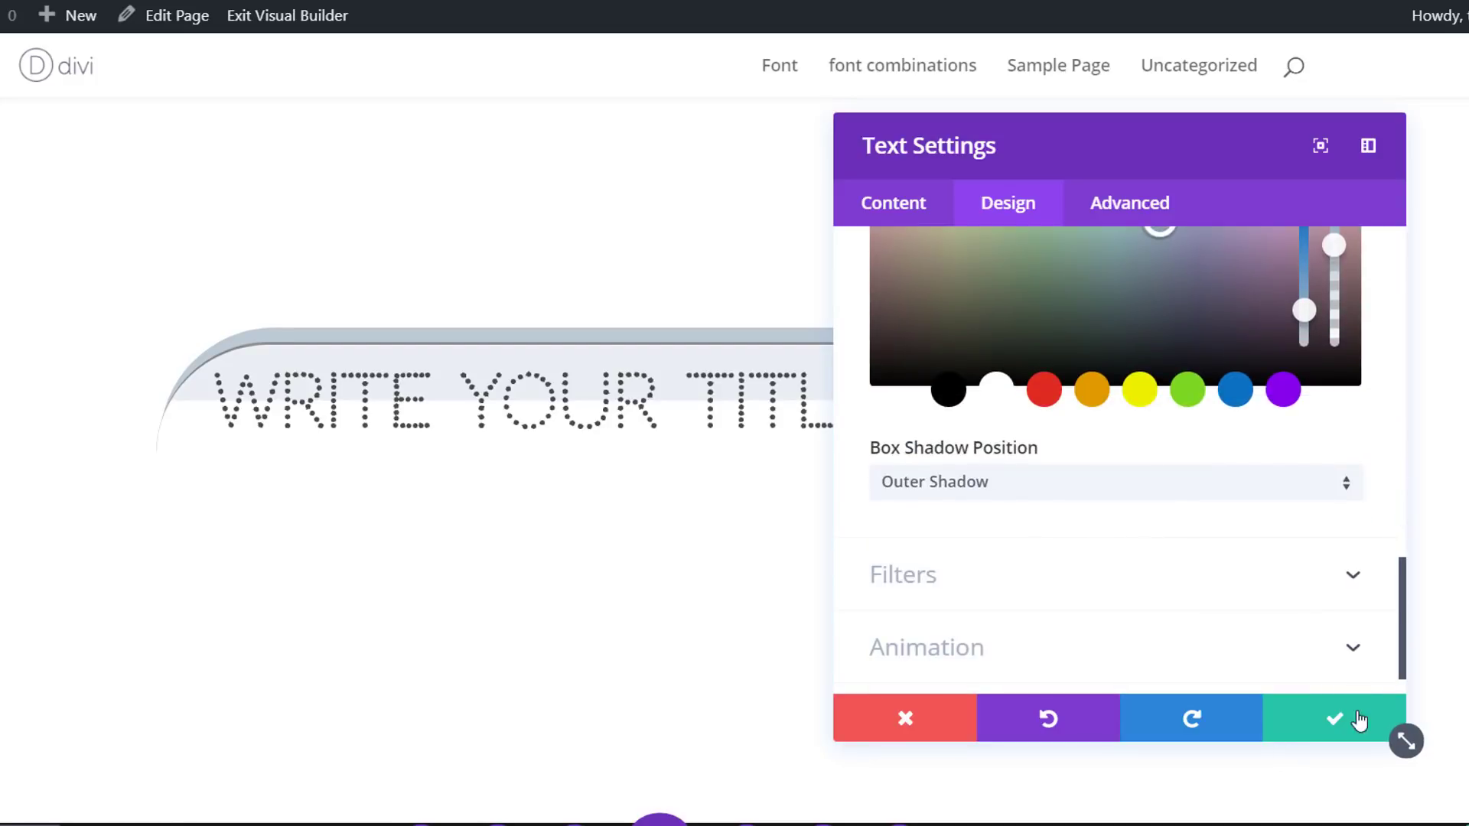
pyautogui.click(1357, 733)
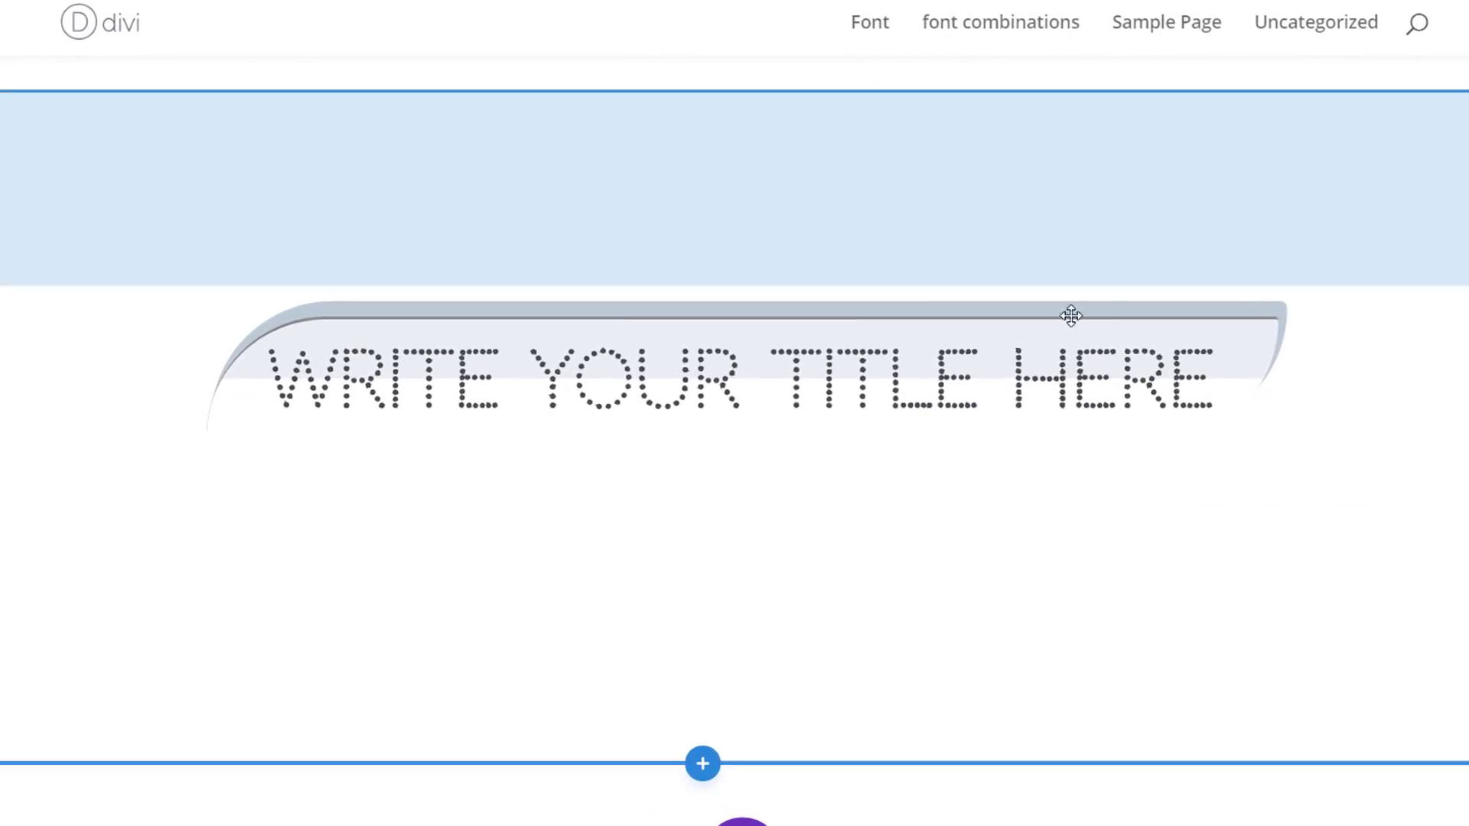
# - Review the finished title designs along the whole page in the desktop, tablet and smartphone views
pyautogui.scroll(3, 662, 531)
pyautogui.scroll(-1, 1262, 644)
pyautogui.scroll(-2, 1262, 644)
pyautogui.scroll(15, 1259, 643)
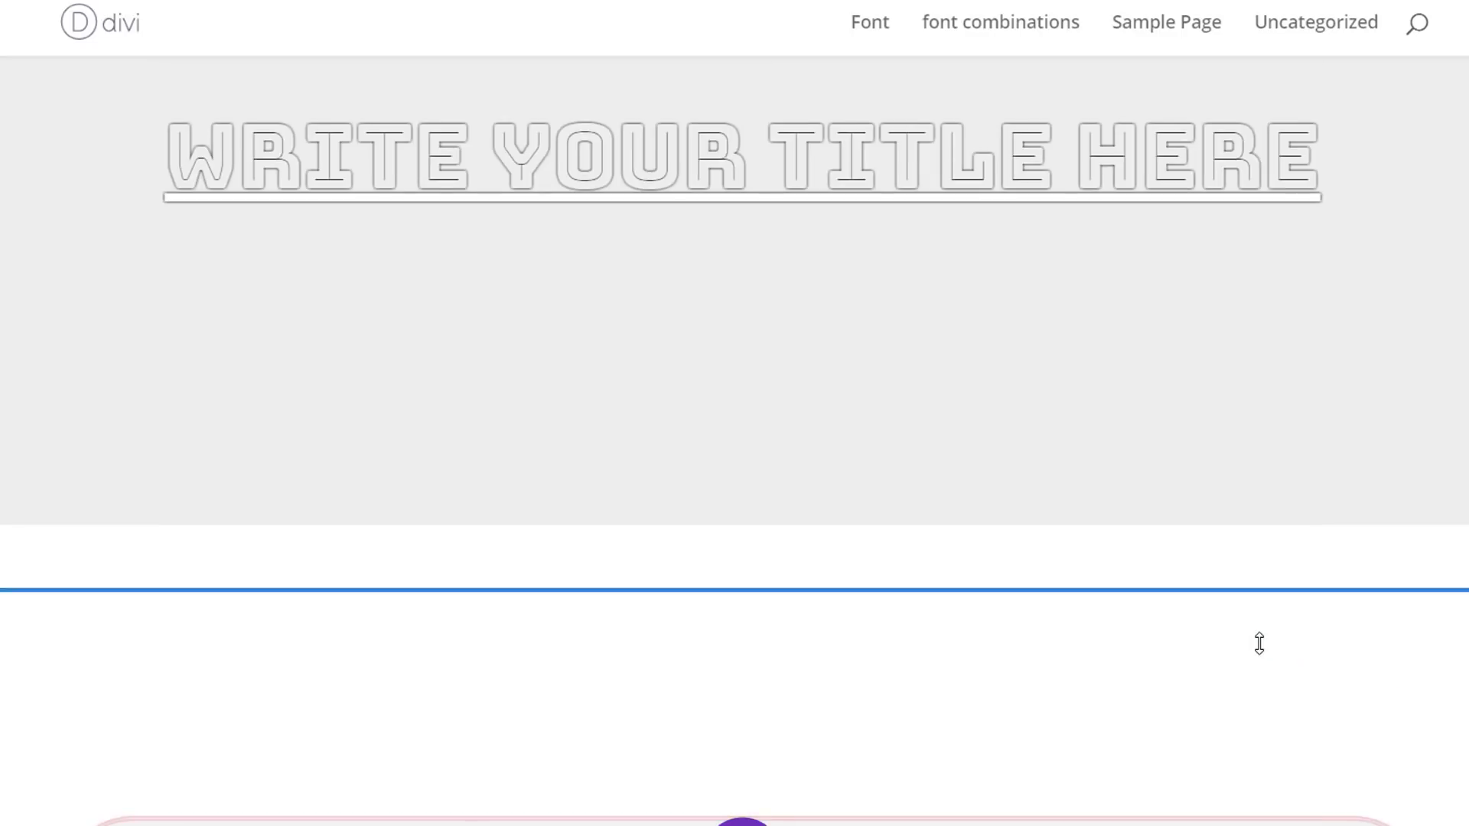
pyautogui.scroll(15, 1259, 643)
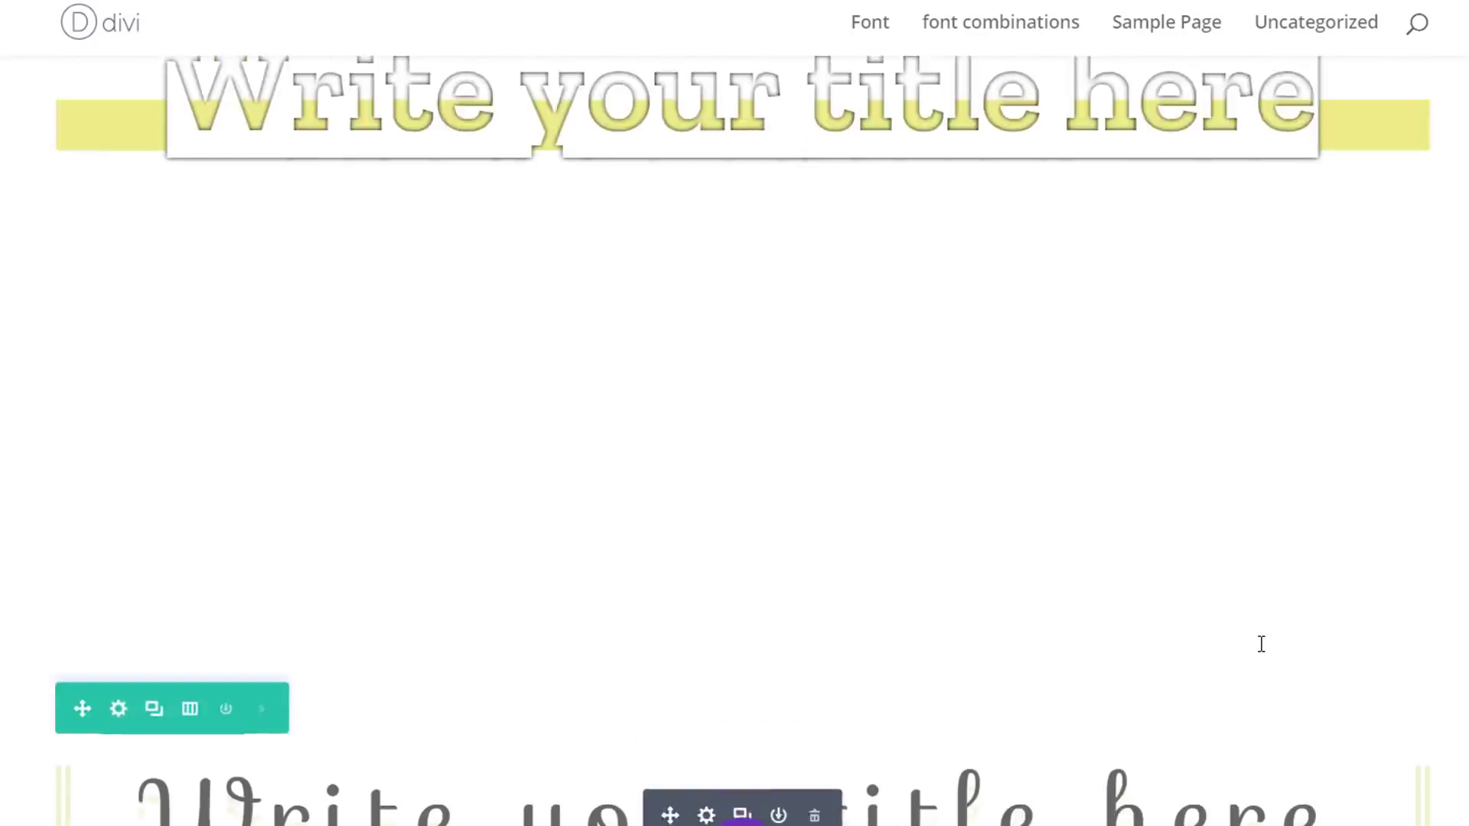
pyautogui.scroll(1, 1262, 644)
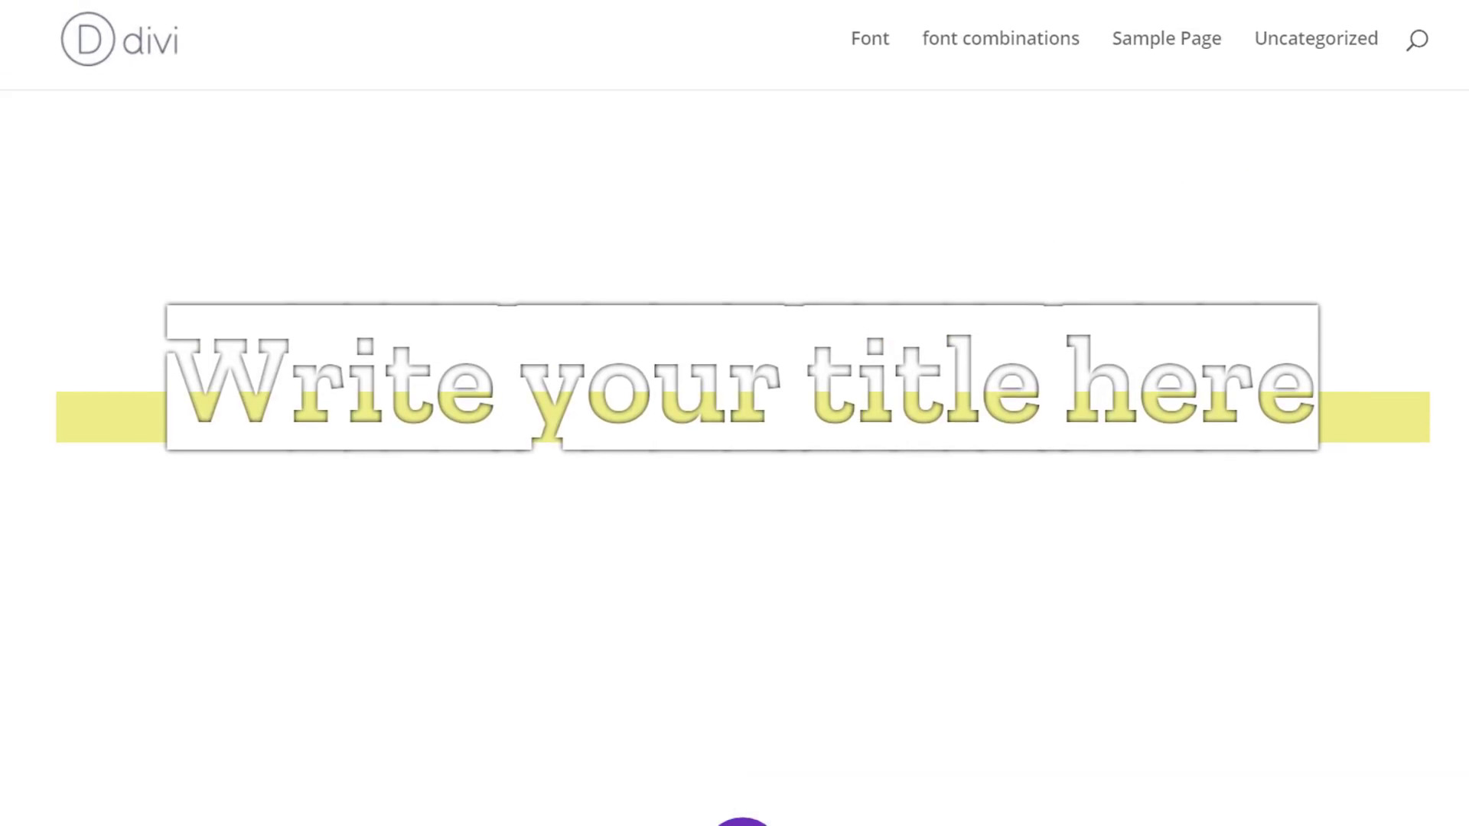
pyautogui.hotkey('ctrl', '-')
pyautogui.scroll(-5, 788, 382)
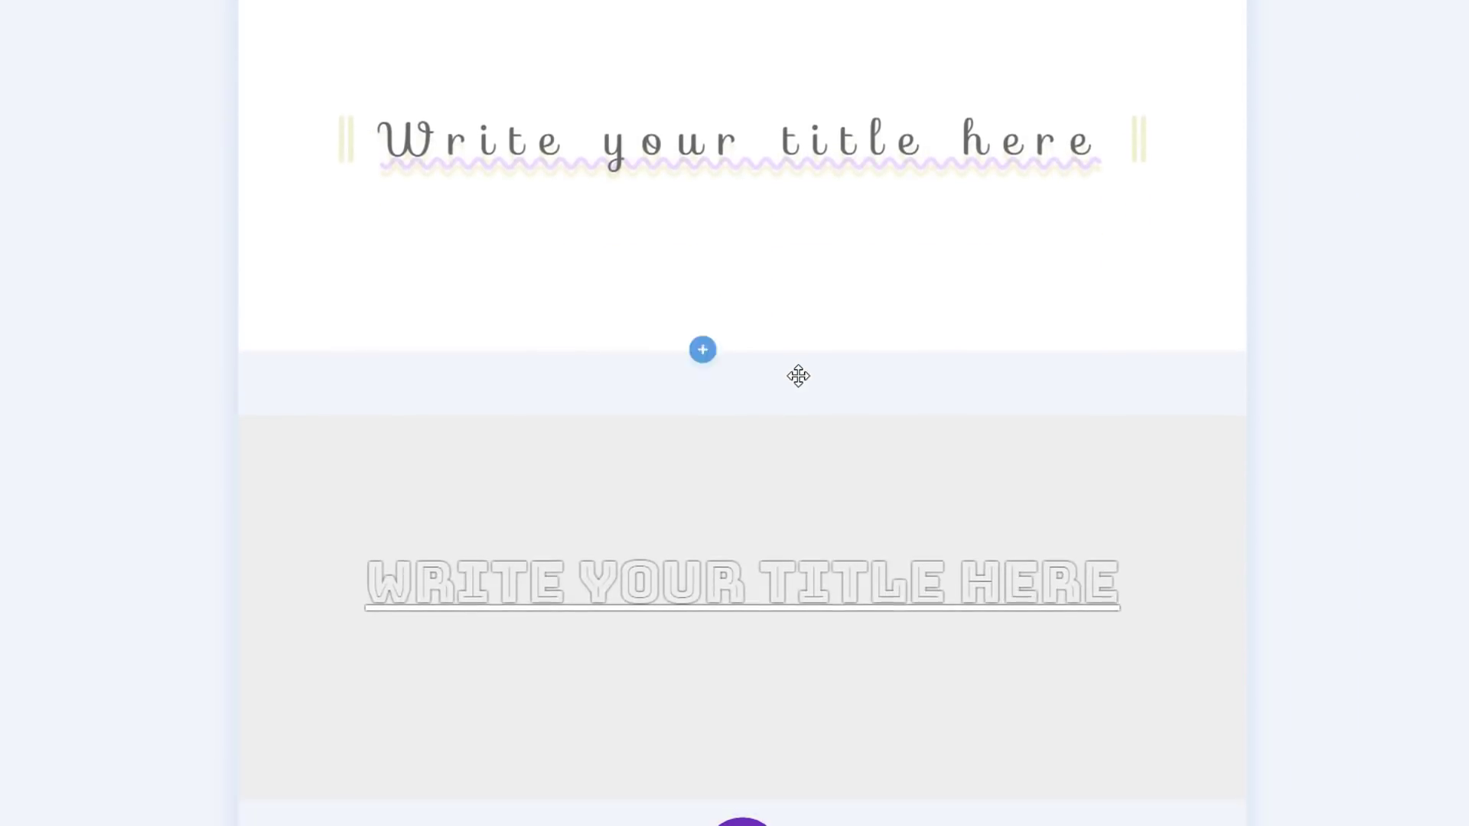
pyautogui.scroll(-14, 798, 376)
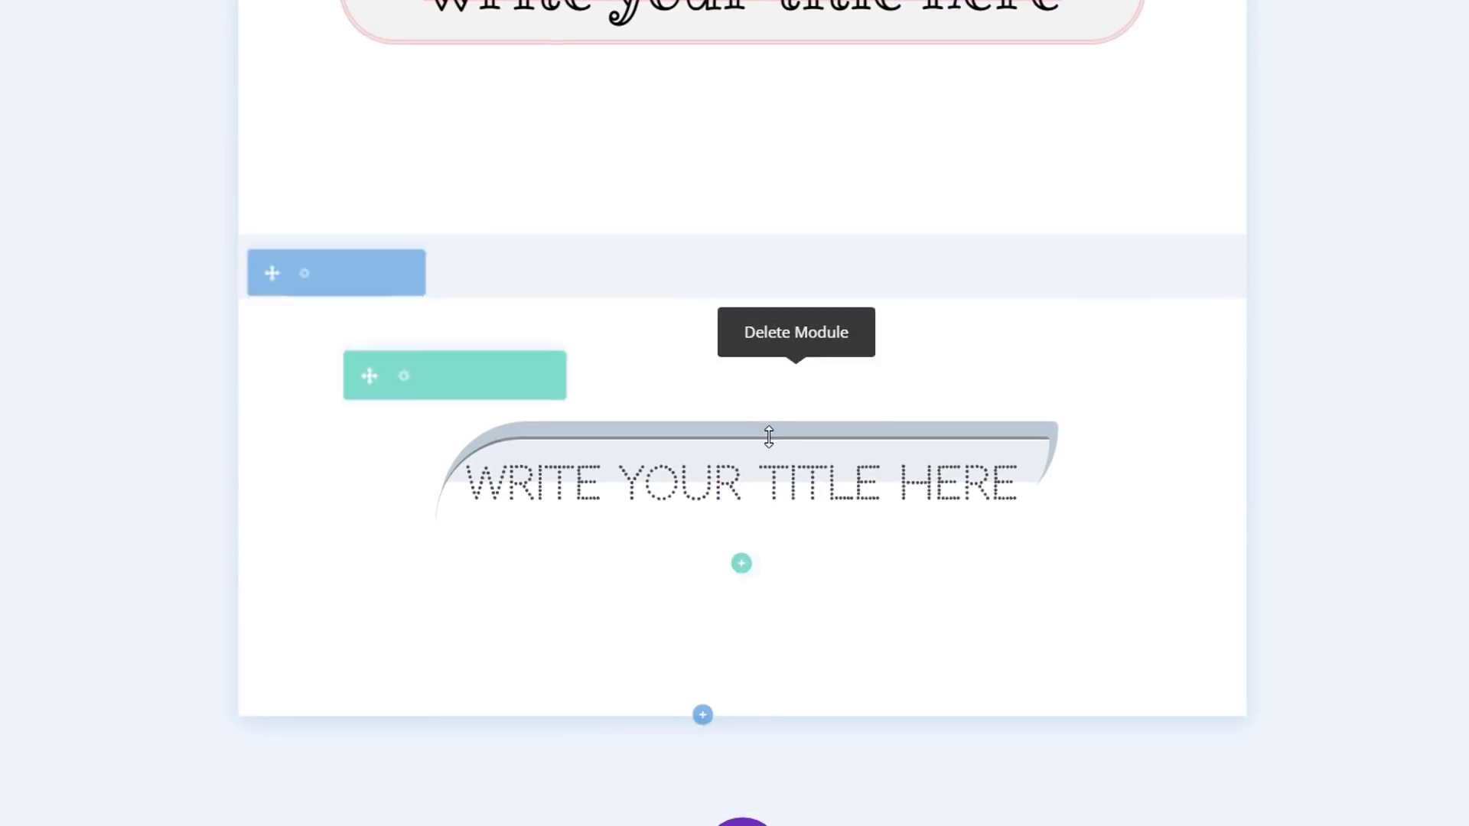
pyautogui.hotkey('ctrl', '-')
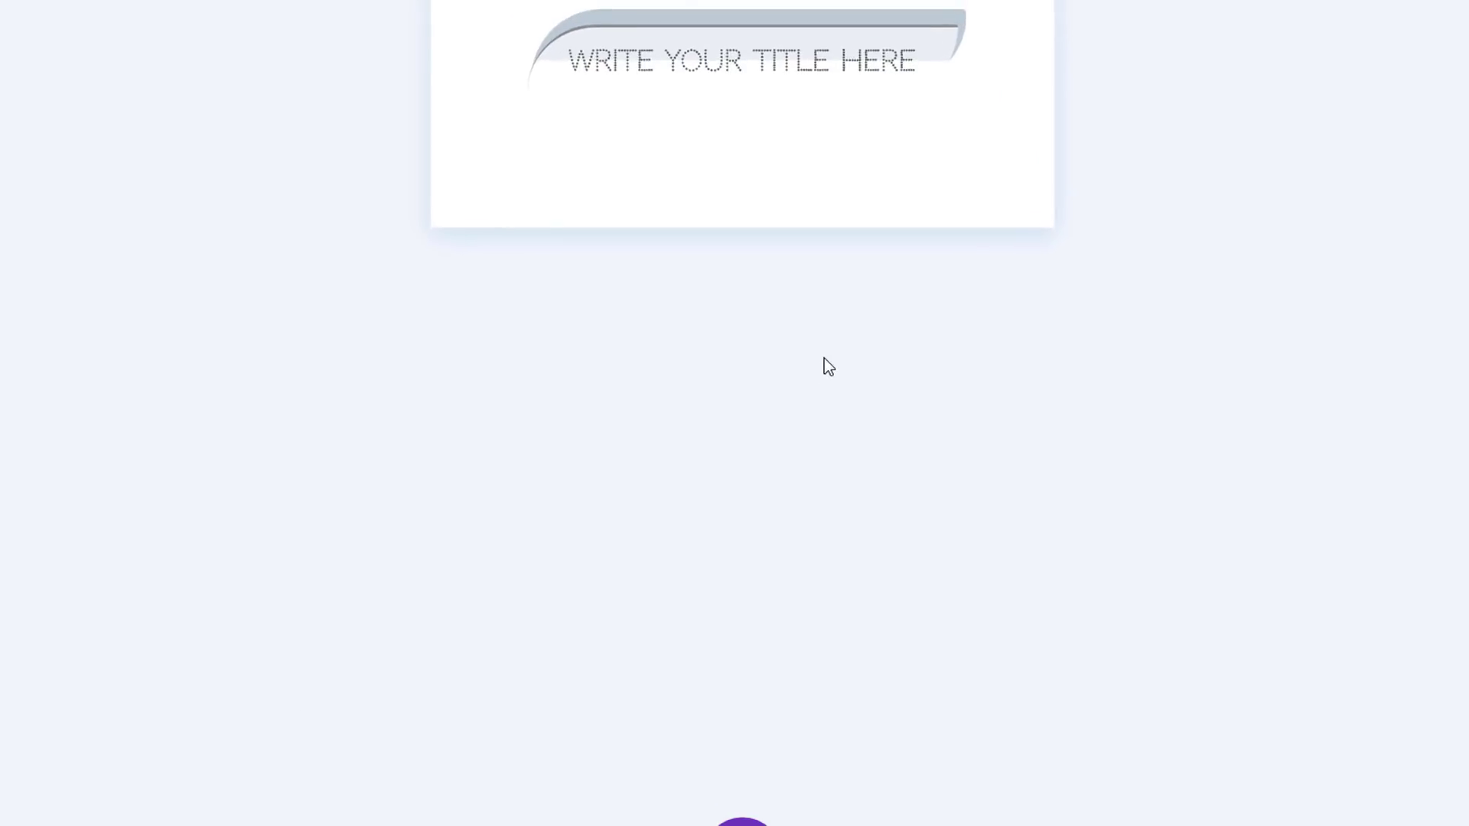
pyautogui.scroll(14, 825, 360)
pyautogui.scroll(6, 832, 368)
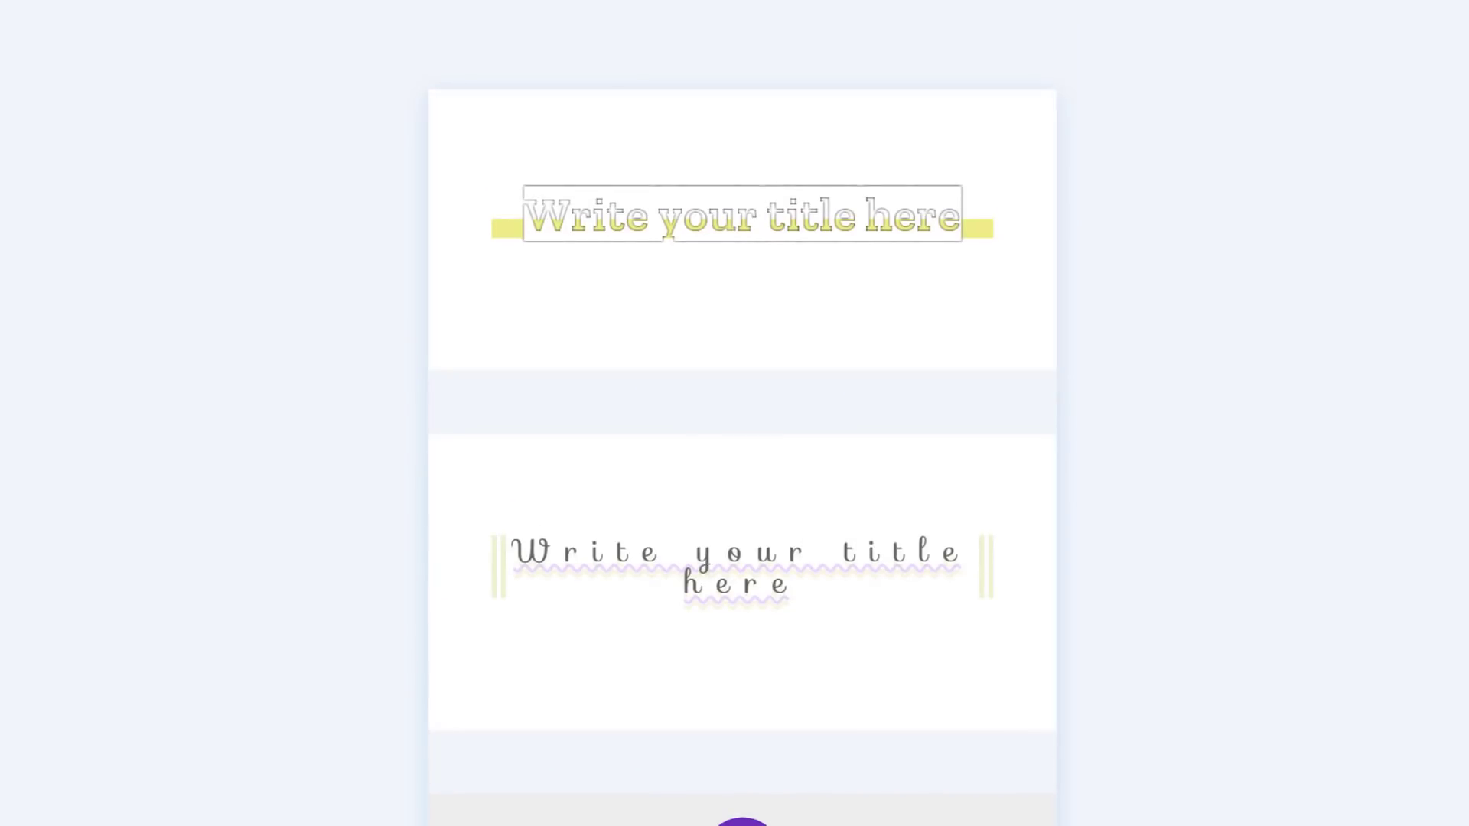